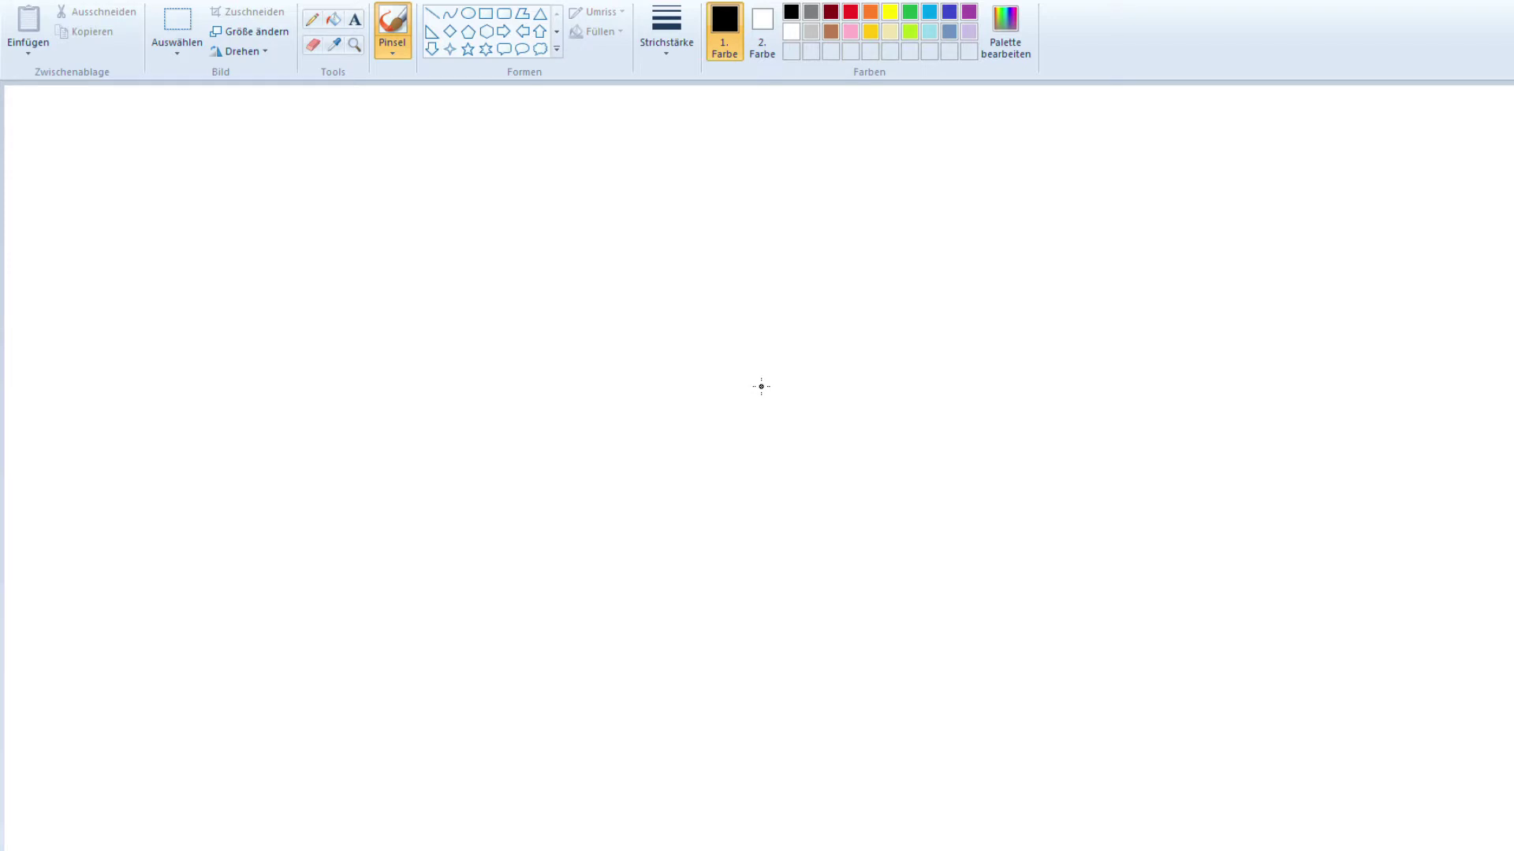
pyautogui.moveTo(762, 386)
pyautogui.mouseDown()
pyautogui.moveTo(717, 386)
pyautogui.moveTo(669, 430)
pyautogui.moveTo(759, 428)
pyautogui.moveTo(761, 385)
pyautogui.mouseUp()
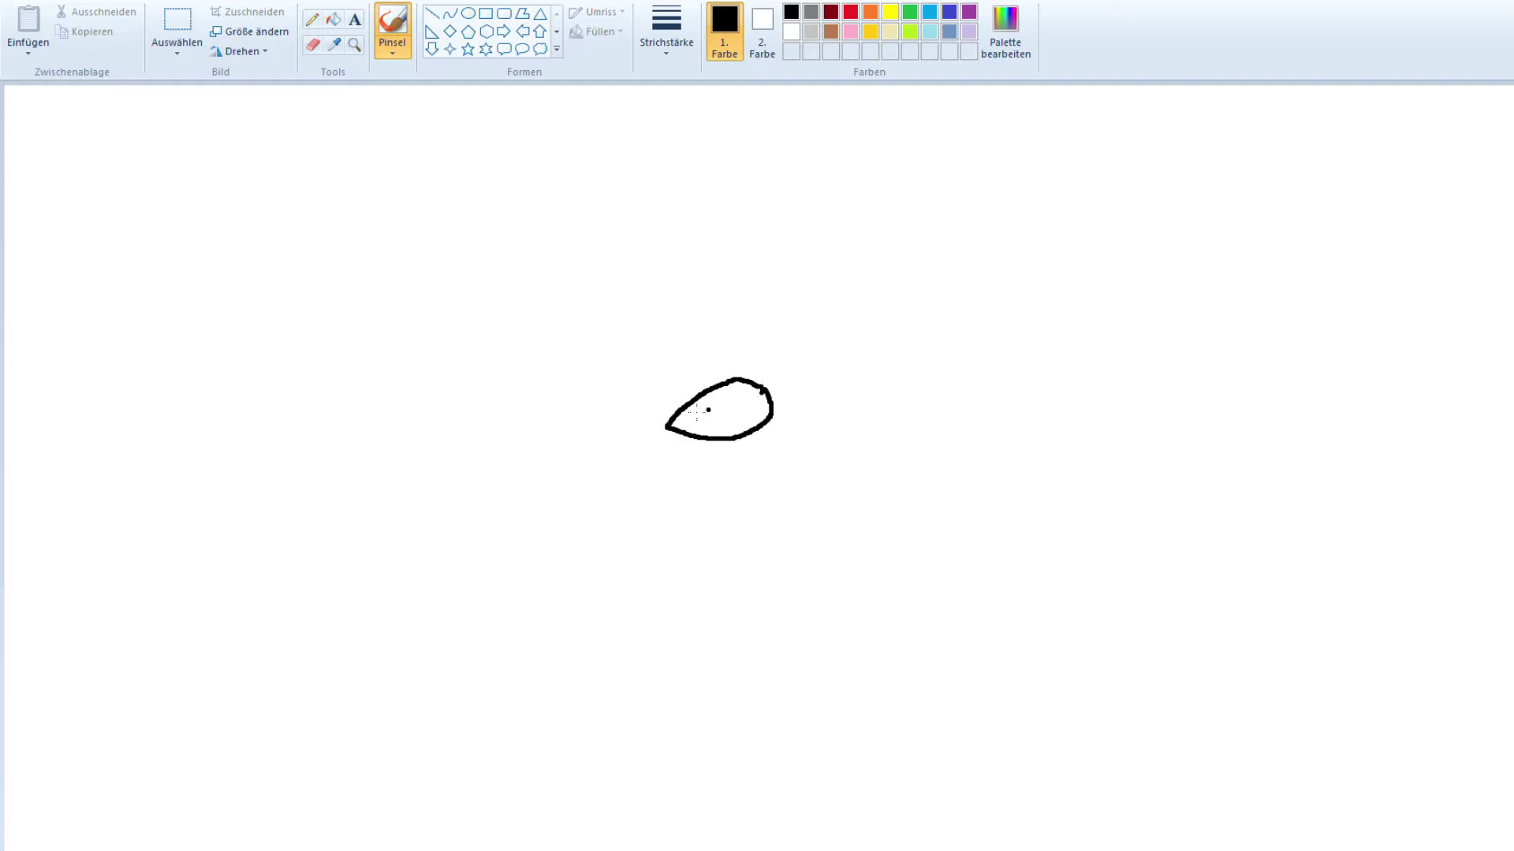
pyautogui.moveTo(670, 426)
pyautogui.mouseDown()
pyautogui.moveTo(759, 398)
pyautogui.moveTo(712, 417)
pyautogui.moveTo(772, 416)
pyautogui.moveTo(805, 494)
pyautogui.moveTo(826, 422)
pyautogui.moveTo(776, 394)
pyautogui.moveTo(803, 489)
pyautogui.mouseUp()
pyautogui.moveTo(783, 430); pyautogui.dragTo(807, 445)
pyautogui.moveTo(800, 404)
pyautogui.mouseDown()
pyautogui.moveTo(868, 370)
pyautogui.moveTo(917, 393)
pyautogui.moveTo(842, 421)
pyautogui.moveTo(805, 401)
pyautogui.moveTo(917, 392)
pyautogui.mouseUp()
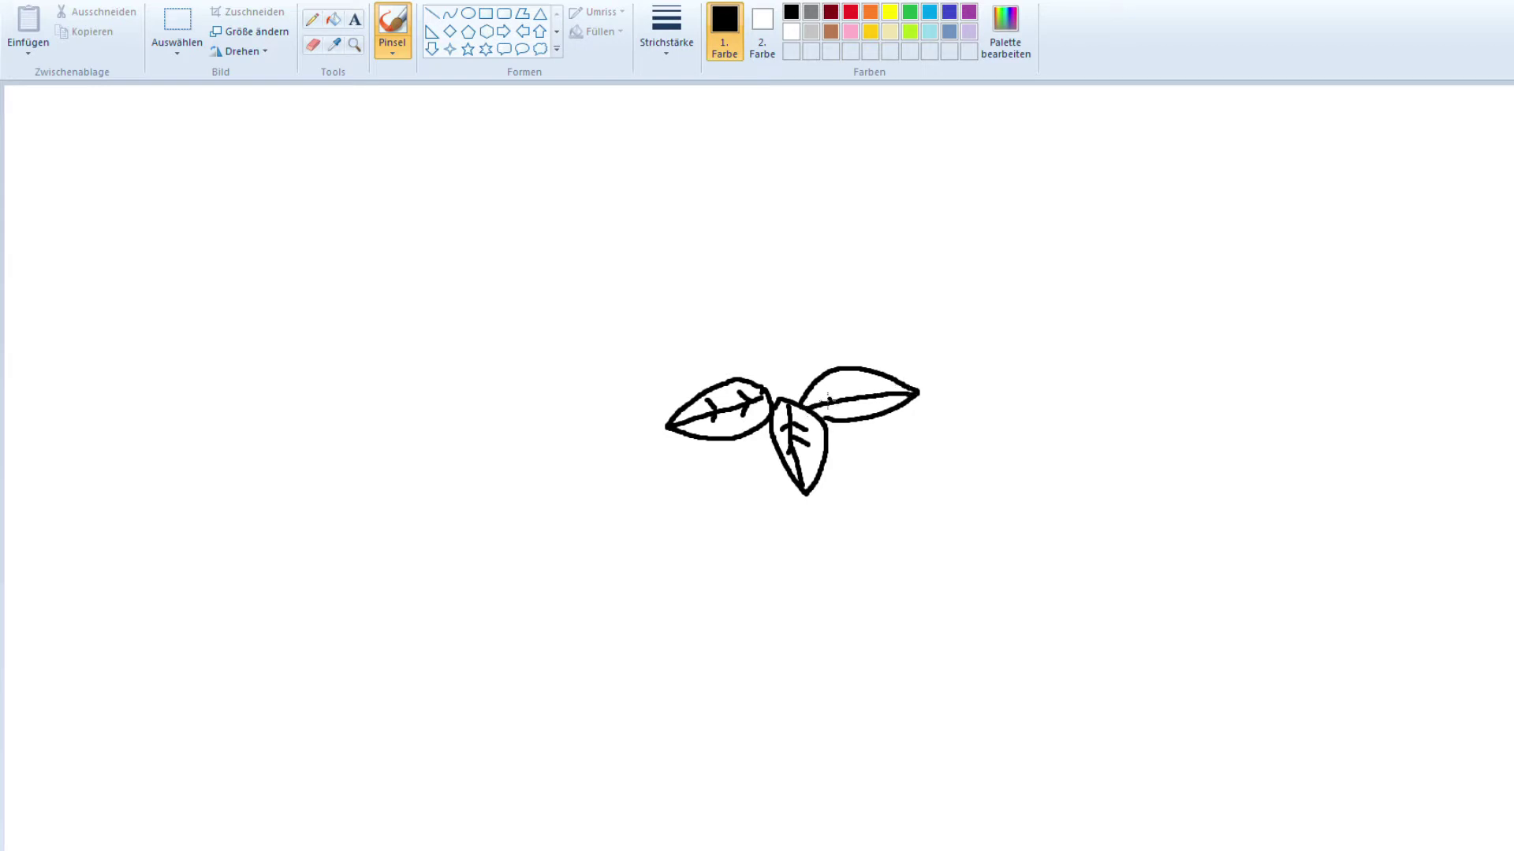
pyautogui.moveTo(827, 401)
pyautogui.mouseDown()
pyautogui.moveTo(835, 385)
pyautogui.moveTo(850, 417)
pyautogui.moveTo(882, 404)
pyautogui.mouseUp()
pyautogui.moveTo(727, 440)
pyautogui.mouseDown()
pyautogui.moveTo(697, 495)
pyautogui.moveTo(759, 465)
pyautogui.moveTo(772, 435)
pyautogui.moveTo(698, 495)
pyautogui.moveTo(710, 468)
pyautogui.moveTo(725, 484)
pyautogui.moveTo(743, 472)
pyautogui.moveTo(719, 466)
pyautogui.mouseUp()
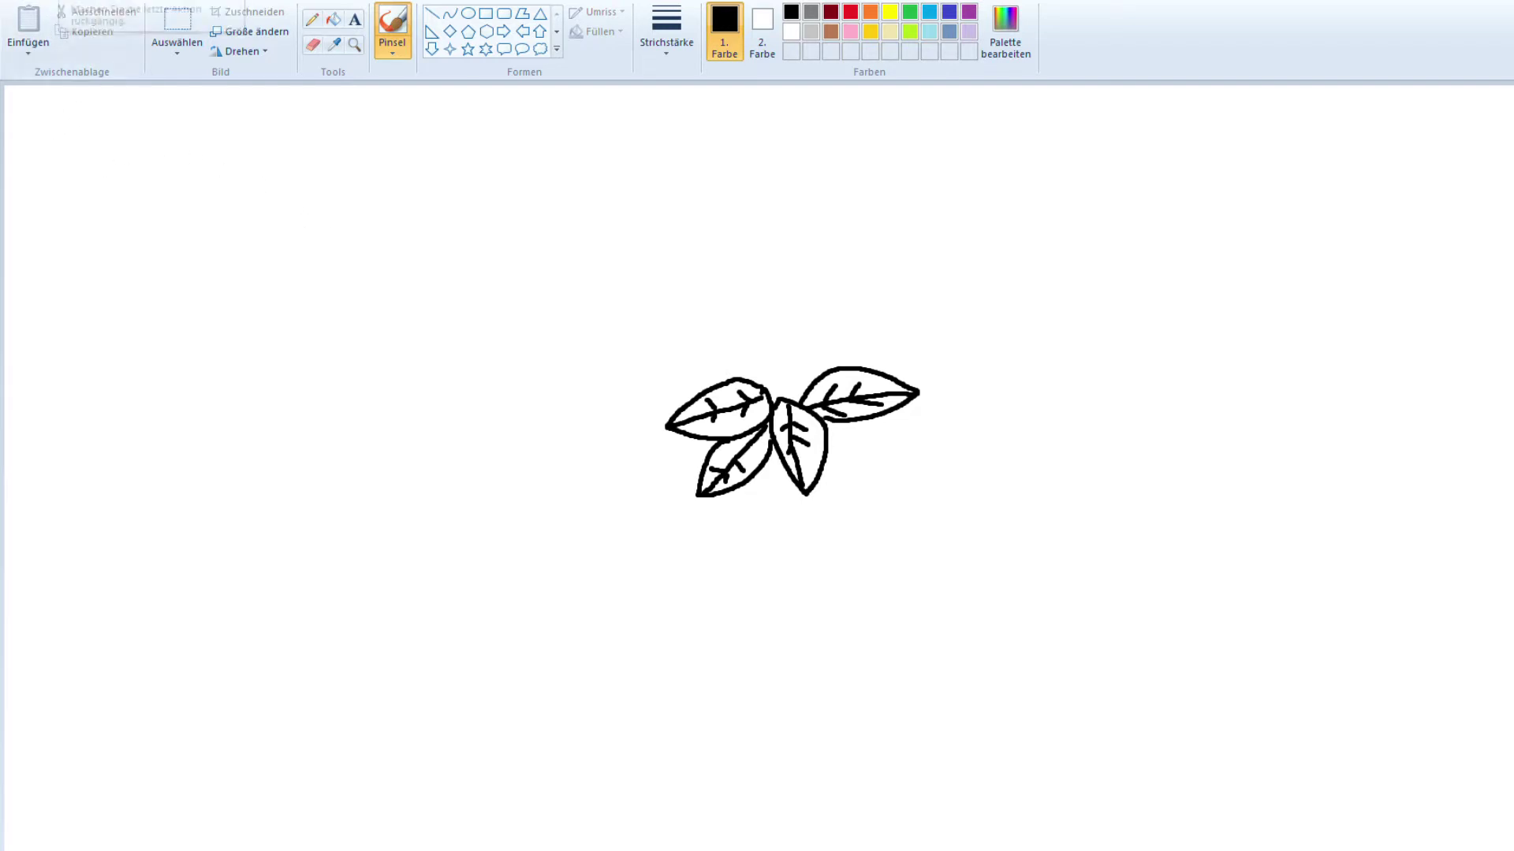
pyautogui.hotkey('ctrl', 'z')
pyautogui.hotkey('ctrl', 'z')
pyautogui.hotkey('ctrl', 'z')
pyautogui.hotkey('ctrl', 'z')
pyautogui.hotkey('ctrl', 'z')
pyautogui.hotkey('ctrl', 'z')
pyautogui.hotkey('ctrl', 'z')
pyautogui.hotkey('ctrl', 'z')
pyautogui.hotkey('ctrl', 'z')
pyautogui.hotkey('ctrl', 'z')
pyautogui.hotkey('ctrl', 'z')
pyautogui.hotkey('ctrl', 'z')
pyautogui.hotkey('ctrl', 'z')
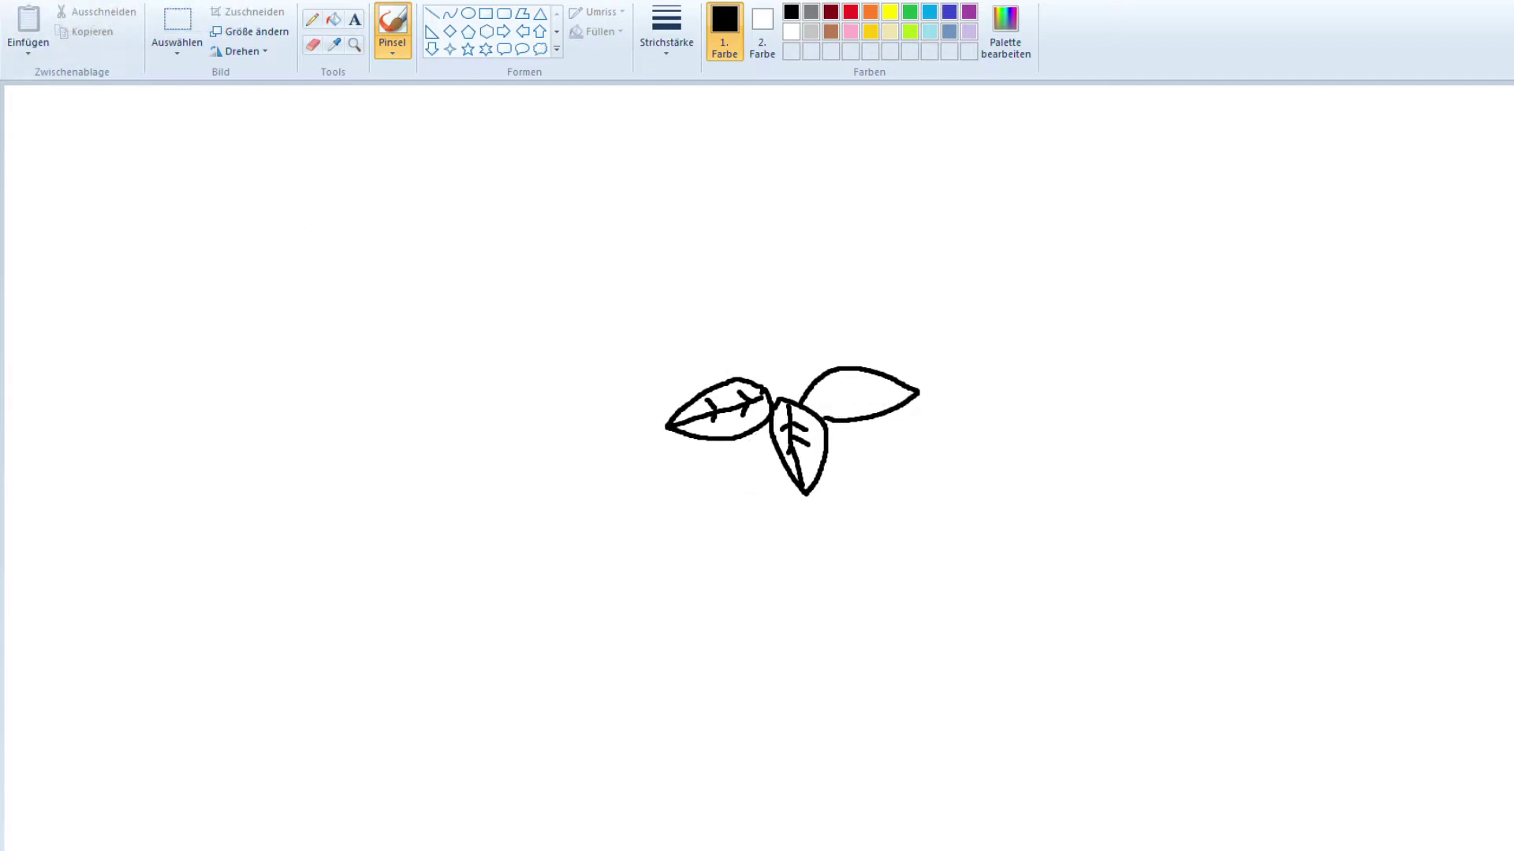
pyautogui.hotkey('ctrl', 'z')
pyautogui.hotkey('ctrl', 'z')
pyautogui.hotkey('ctrl', 'z')
pyautogui.hotkey('ctrl', 'z')
pyautogui.hotkey('ctrl', 'z')
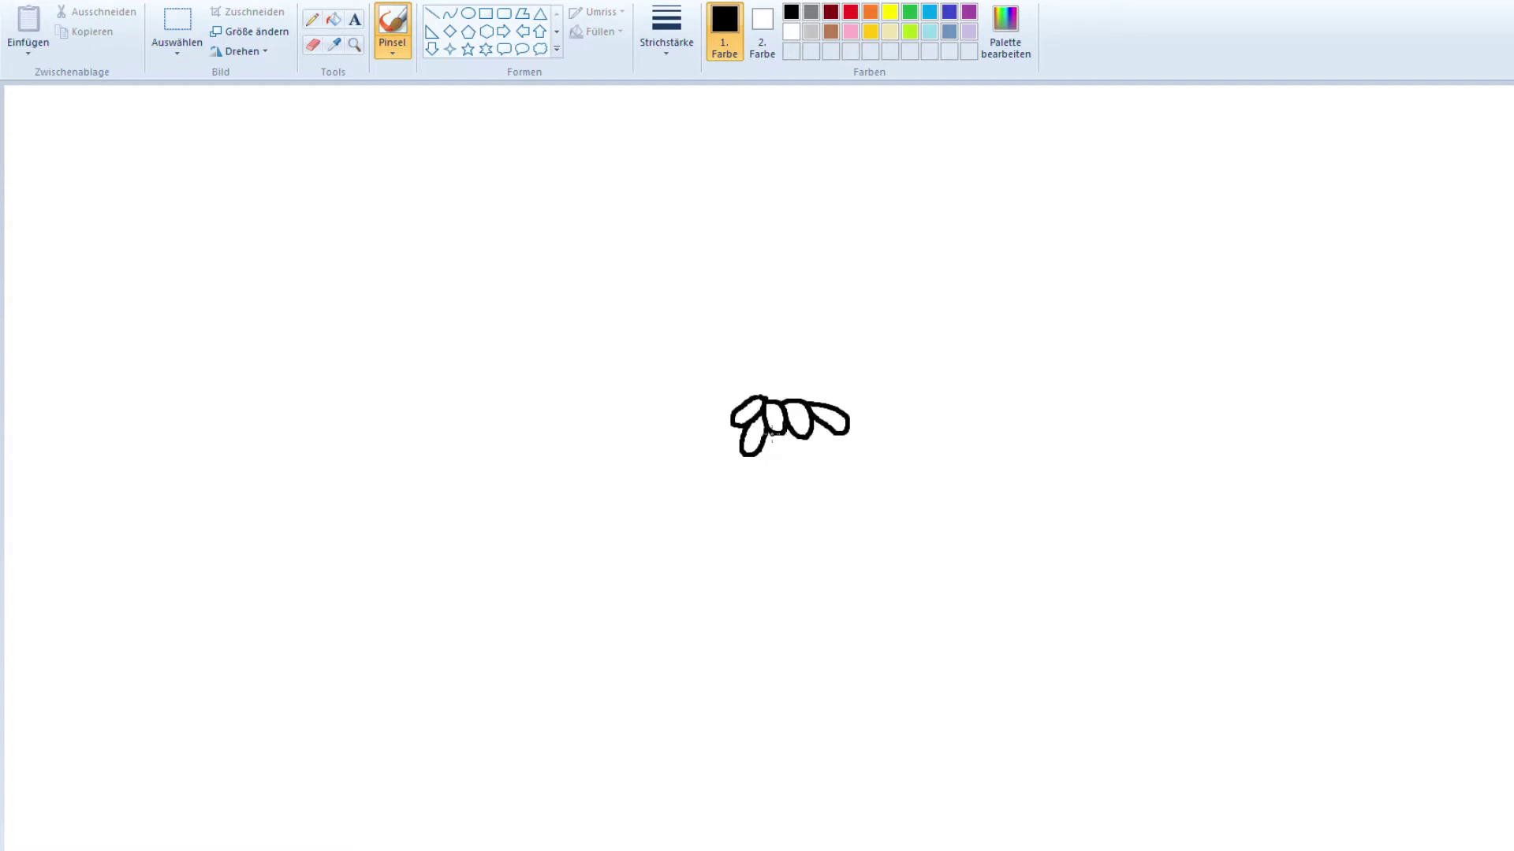
# - Draw a dense ruff of small overlapping leaf shapes in black near the middle of the canvas
pyautogui.moveTo(771, 434)
pyautogui.mouseDown()
pyautogui.moveTo(771, 455)
pyautogui.moveTo(792, 431)
pyautogui.moveTo(810, 464)
pyautogui.moveTo(812, 432)
pyautogui.moveTo(835, 448)
pyautogui.moveTo(839, 432)
pyautogui.moveTo(820, 396)
pyautogui.moveTo(848, 386)
pyautogui.moveTo(830, 407)
pyautogui.mouseUp()
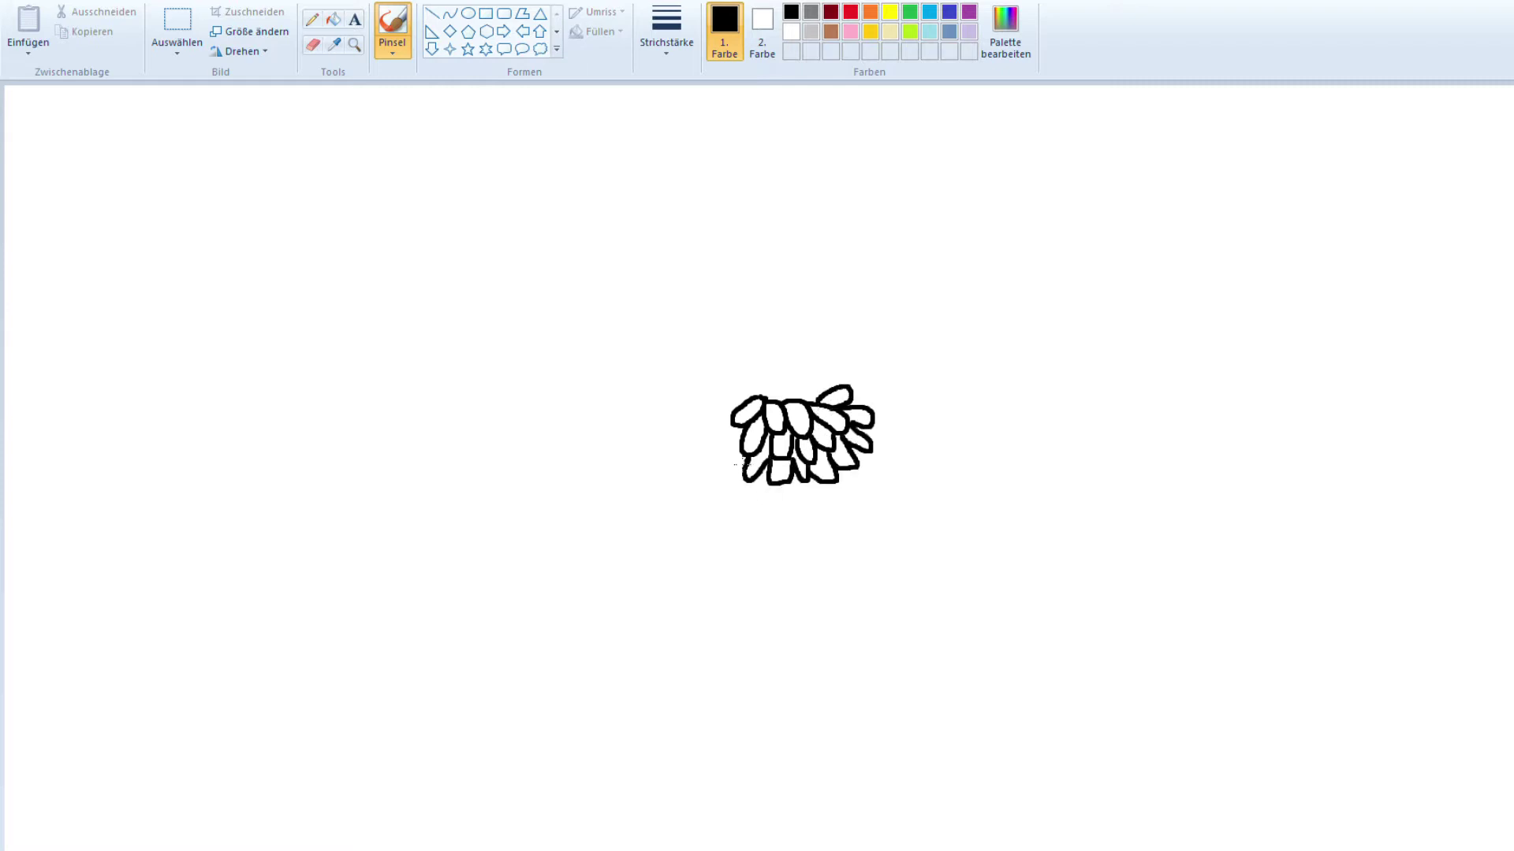
pyautogui.moveTo(743, 461)
pyautogui.mouseDown()
pyautogui.moveTo(720, 473)
pyautogui.moveTo(738, 434)
pyautogui.moveTo(707, 449)
pyautogui.moveTo(733, 423)
pyautogui.moveTo(701, 471)
pyautogui.moveTo(724, 463)
pyautogui.moveTo(704, 445)
pyautogui.moveTo(716, 454)
pyautogui.moveTo(724, 409)
pyautogui.moveTo(707, 426)
pyautogui.moveTo(721, 432)
pyautogui.moveTo(713, 413)
pyautogui.moveTo(690, 441)
pyautogui.mouseUp()
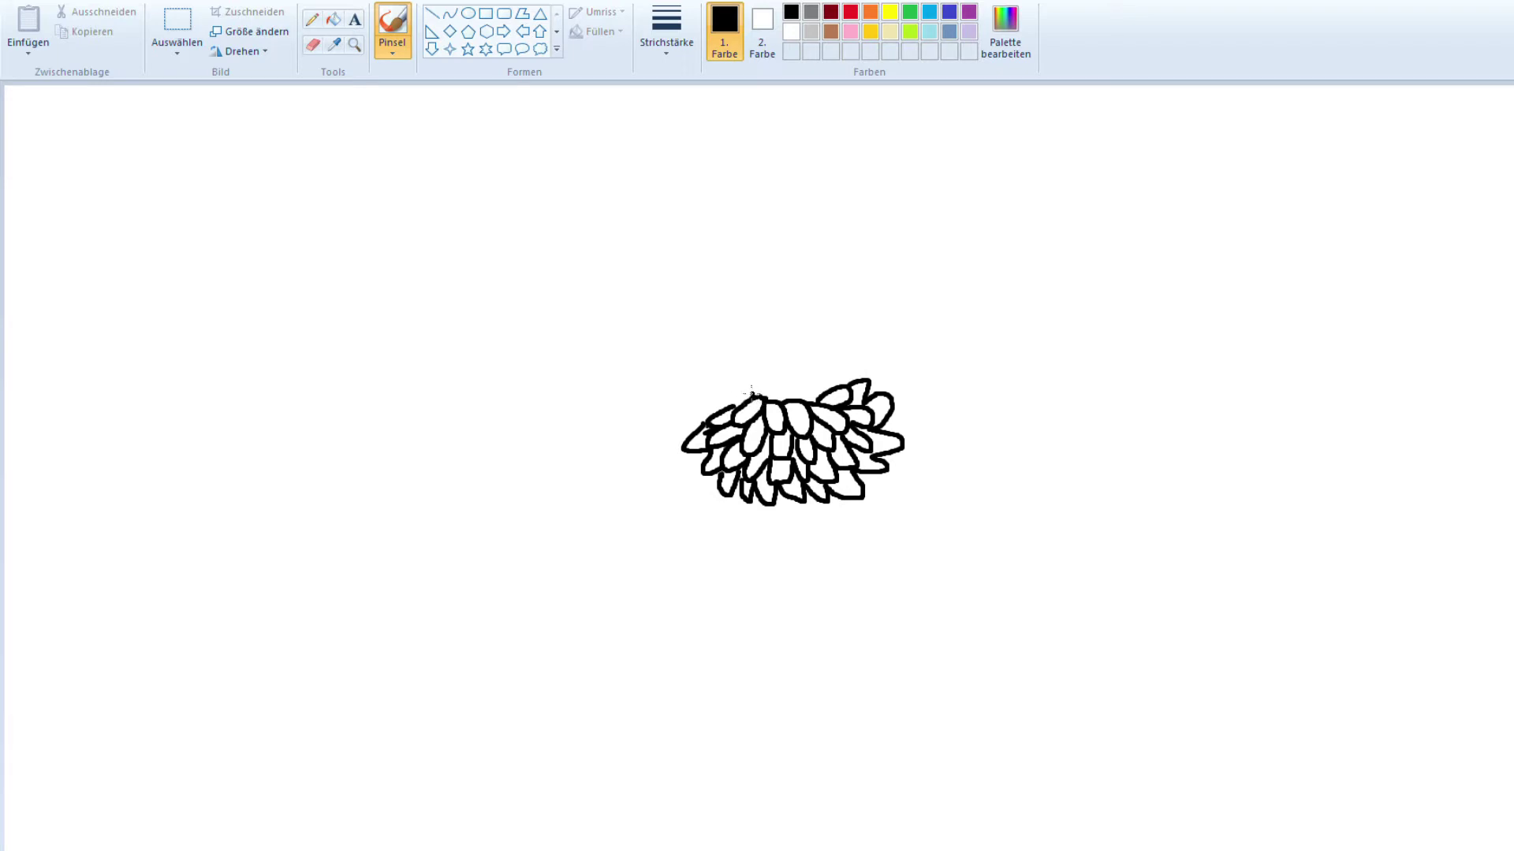
pyautogui.moveTo(749, 385)
pyautogui.mouseDown()
pyautogui.moveTo(720, 402)
pyautogui.moveTo(748, 405)
pyautogui.moveTo(753, 383)
pyautogui.mouseUp()
pyautogui.moveTo(759, 384); pyautogui.dragTo(760, 380)
pyautogui.moveTo(759, 374)
pyautogui.mouseDown()
pyautogui.moveTo(764, 394)
pyautogui.moveTo(828, 385)
pyautogui.moveTo(806, 304)
pyautogui.mouseUp()
pyautogui.moveTo(821, 308); pyautogui.dragTo(833, 385)
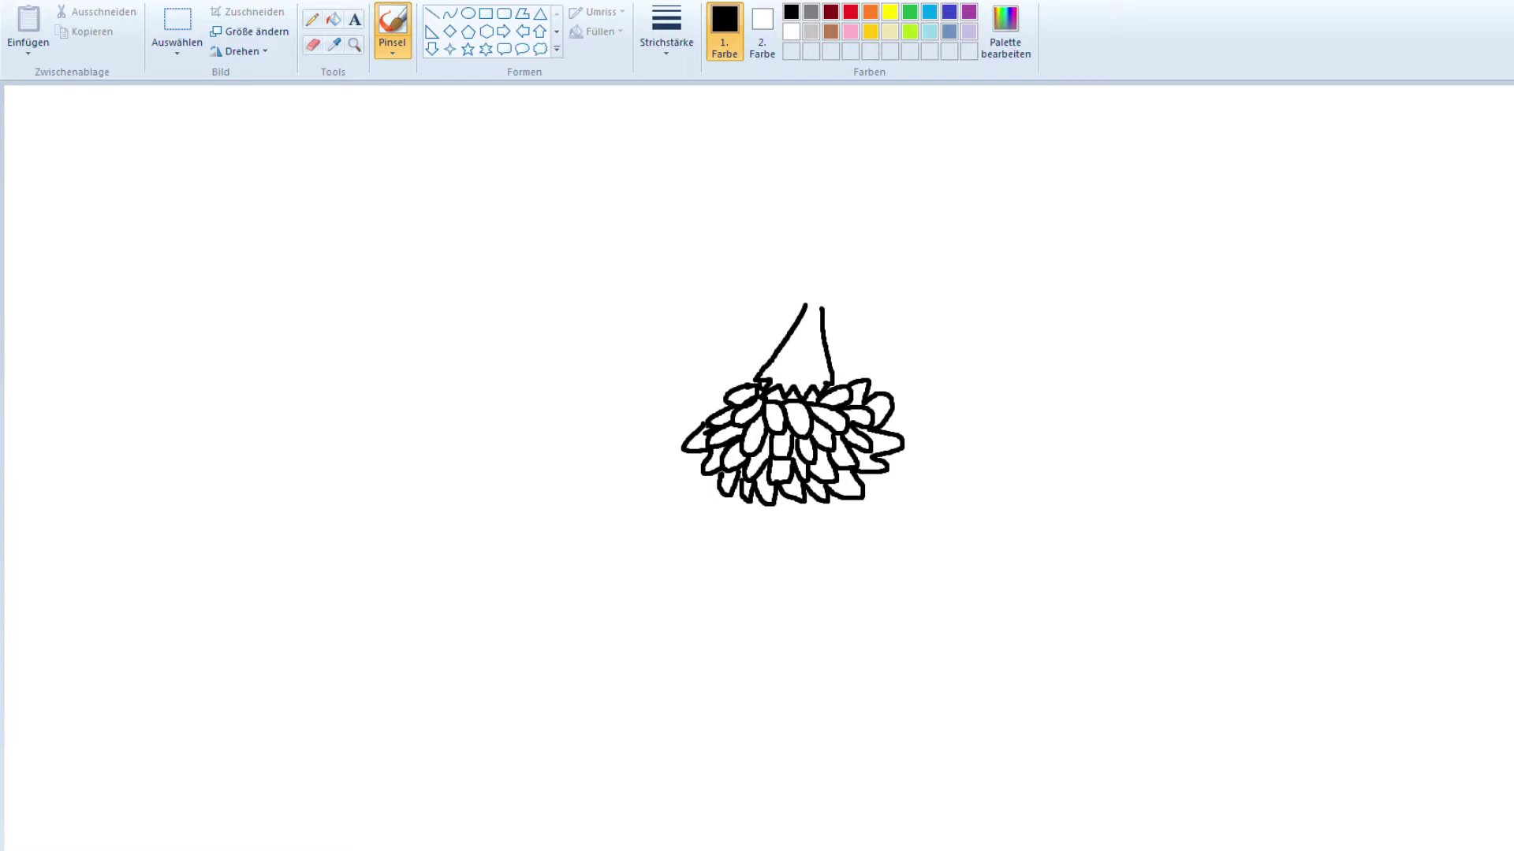
pyautogui.hotkey('ctrl', 'z')
pyautogui.hotkey('ctrl', 'z')
pyautogui.hotkey('ctrl', 'z')
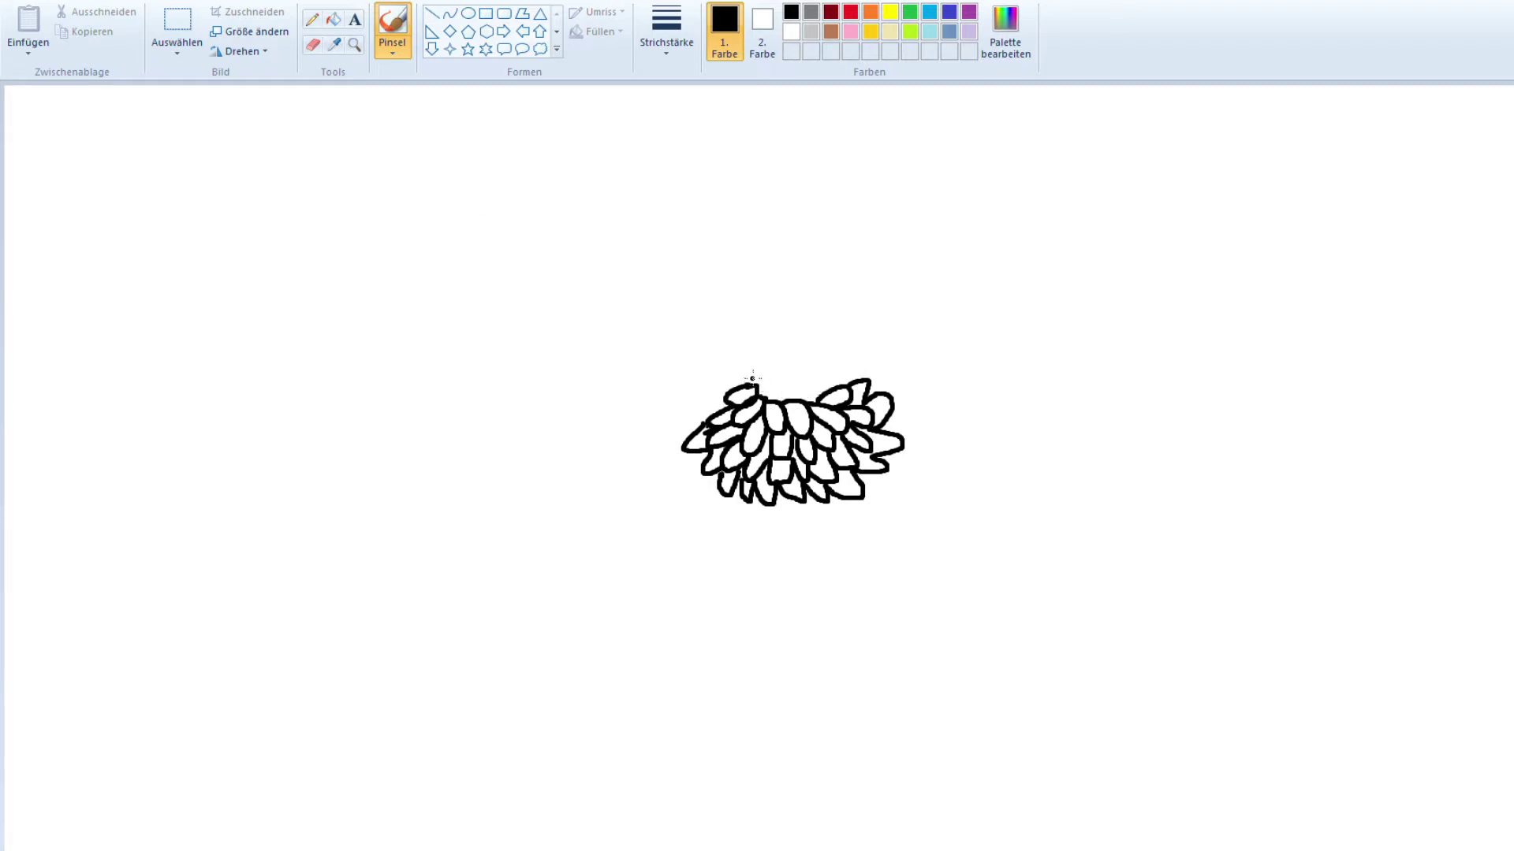
# - Draw a tapering head above the leaf ruff, with a small round nose on it and a large rounded ear on its right
pyautogui.moveTo(755, 376)
pyautogui.mouseDown()
pyautogui.moveTo(789, 394)
pyautogui.moveTo(850, 375)
pyautogui.moveTo(834, 239)
pyautogui.mouseUp()
pyautogui.moveTo(798, 238); pyautogui.dragTo(749, 379)
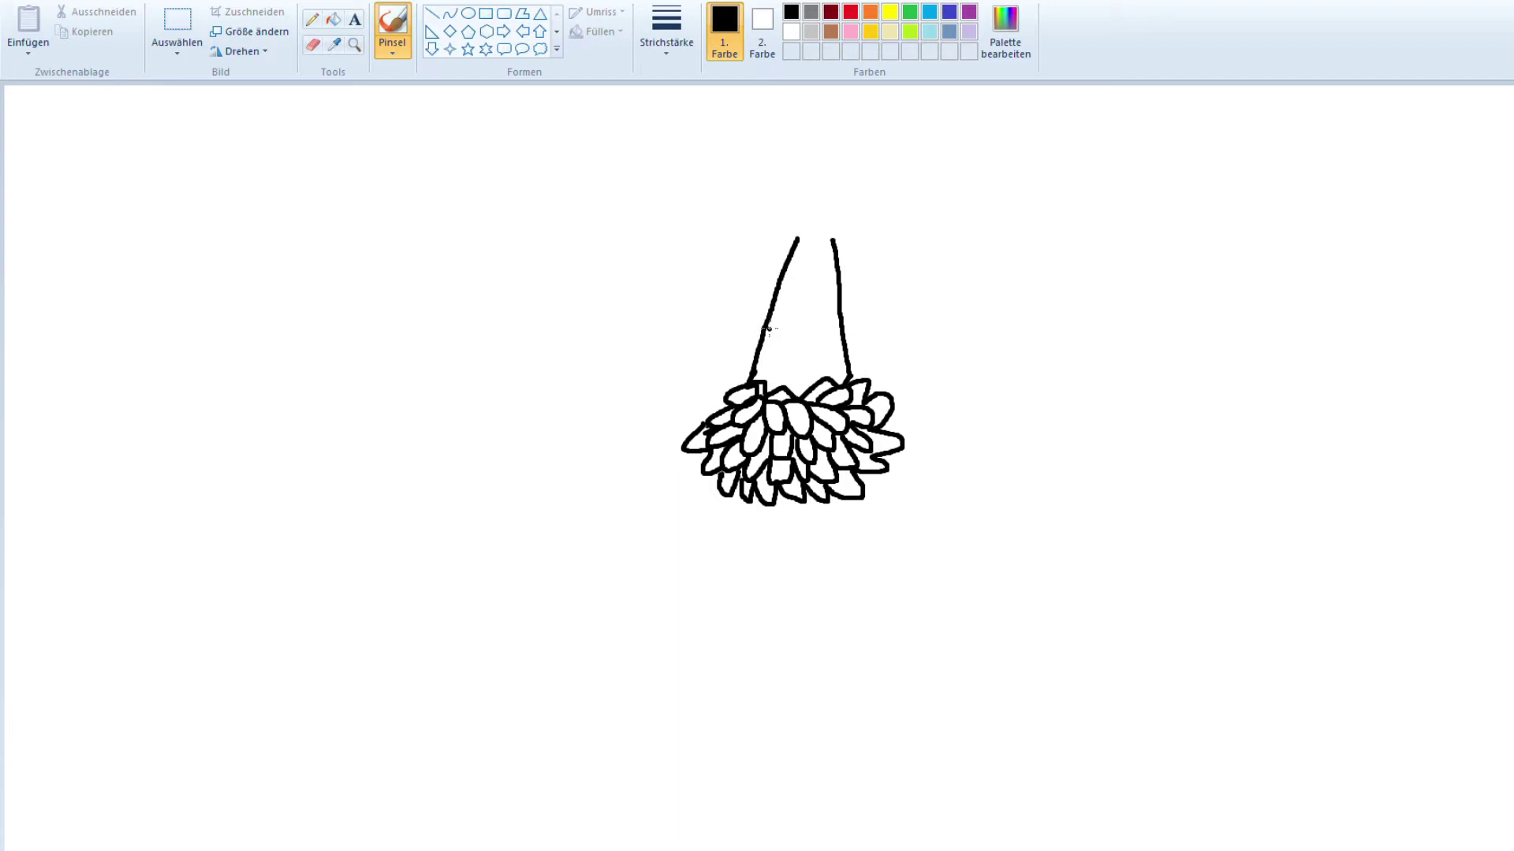
pyautogui.moveTo(768, 327)
pyautogui.mouseDown()
pyautogui.moveTo(793, 338)
pyautogui.moveTo(767, 345)
pyautogui.moveTo(770, 322)
pyautogui.mouseUp()
pyautogui.click(797, 233)
pyautogui.click(834, 241)
pyautogui.moveTo(834, 241)
pyautogui.mouseDown()
pyautogui.moveTo(896, 216)
pyautogui.moveTo(919, 241)
pyautogui.moveTo(921, 280)
pyautogui.mouseUp()
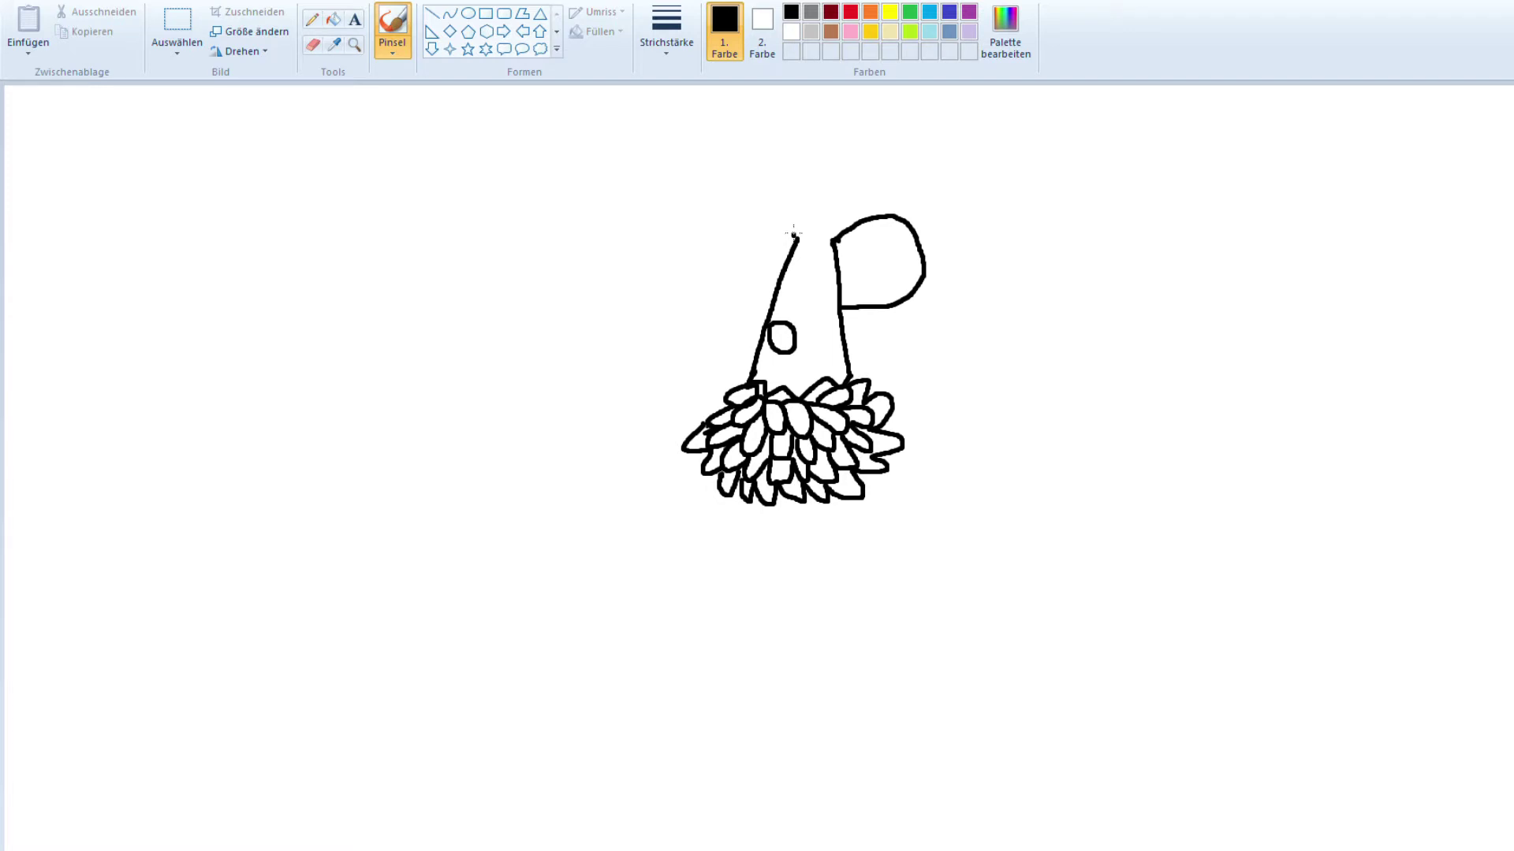
pyautogui.moveTo(794, 234)
pyautogui.mouseDown()
pyautogui.moveTo(729, 210)
pyautogui.moveTo(688, 227)
pyautogui.moveTo(680, 271)
pyautogui.moveTo(716, 313)
pyautogui.moveTo(762, 307)
pyautogui.mouseUp()
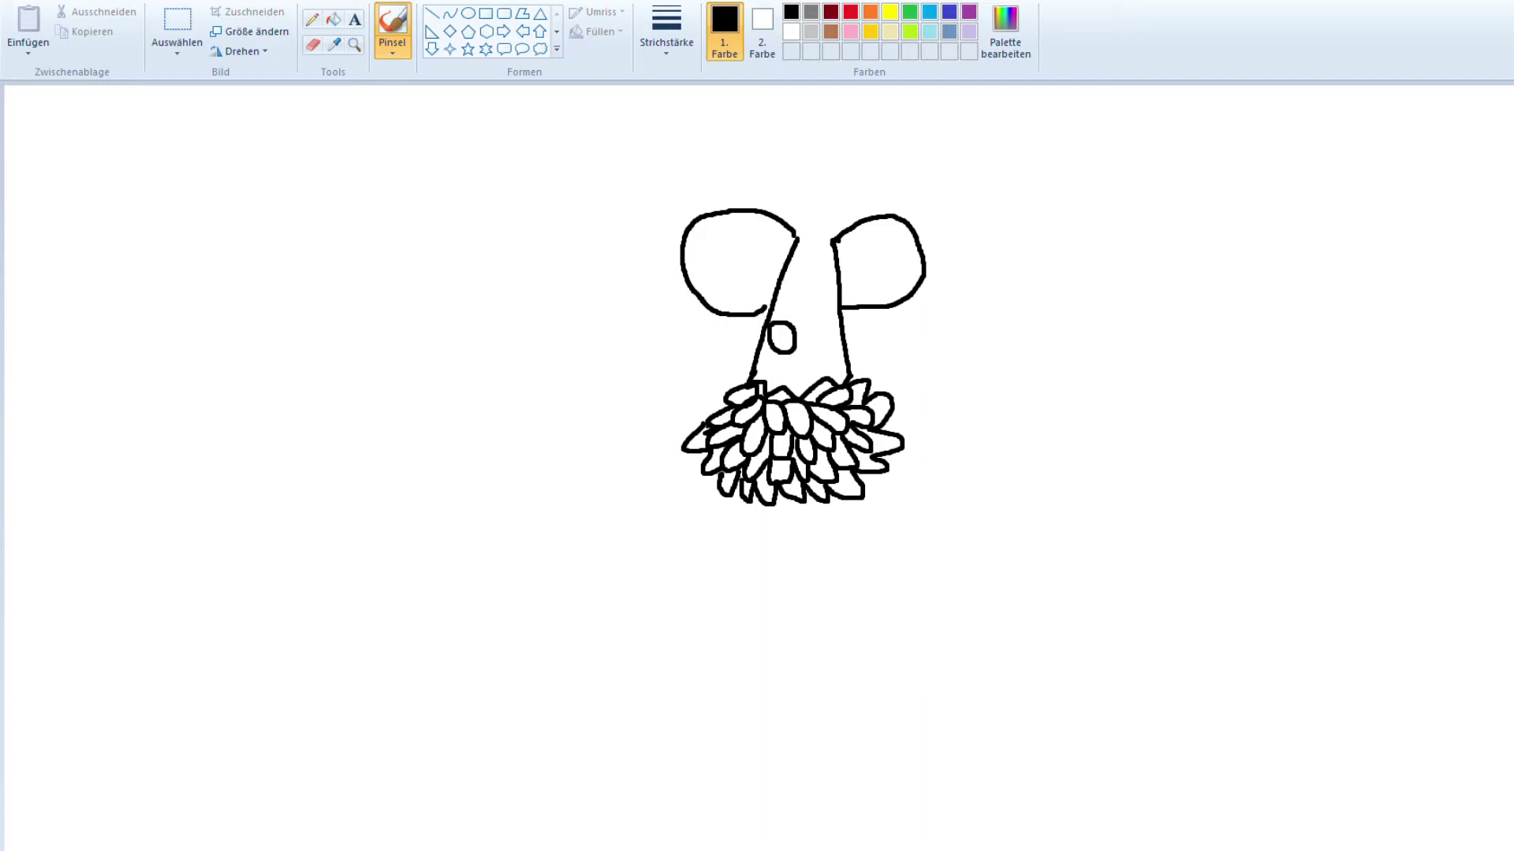
pyautogui.hotkey('ctrl', 'z')
pyautogui.hotkey('ctrl', 'z')
pyautogui.hotkey('ctrl', 'z')
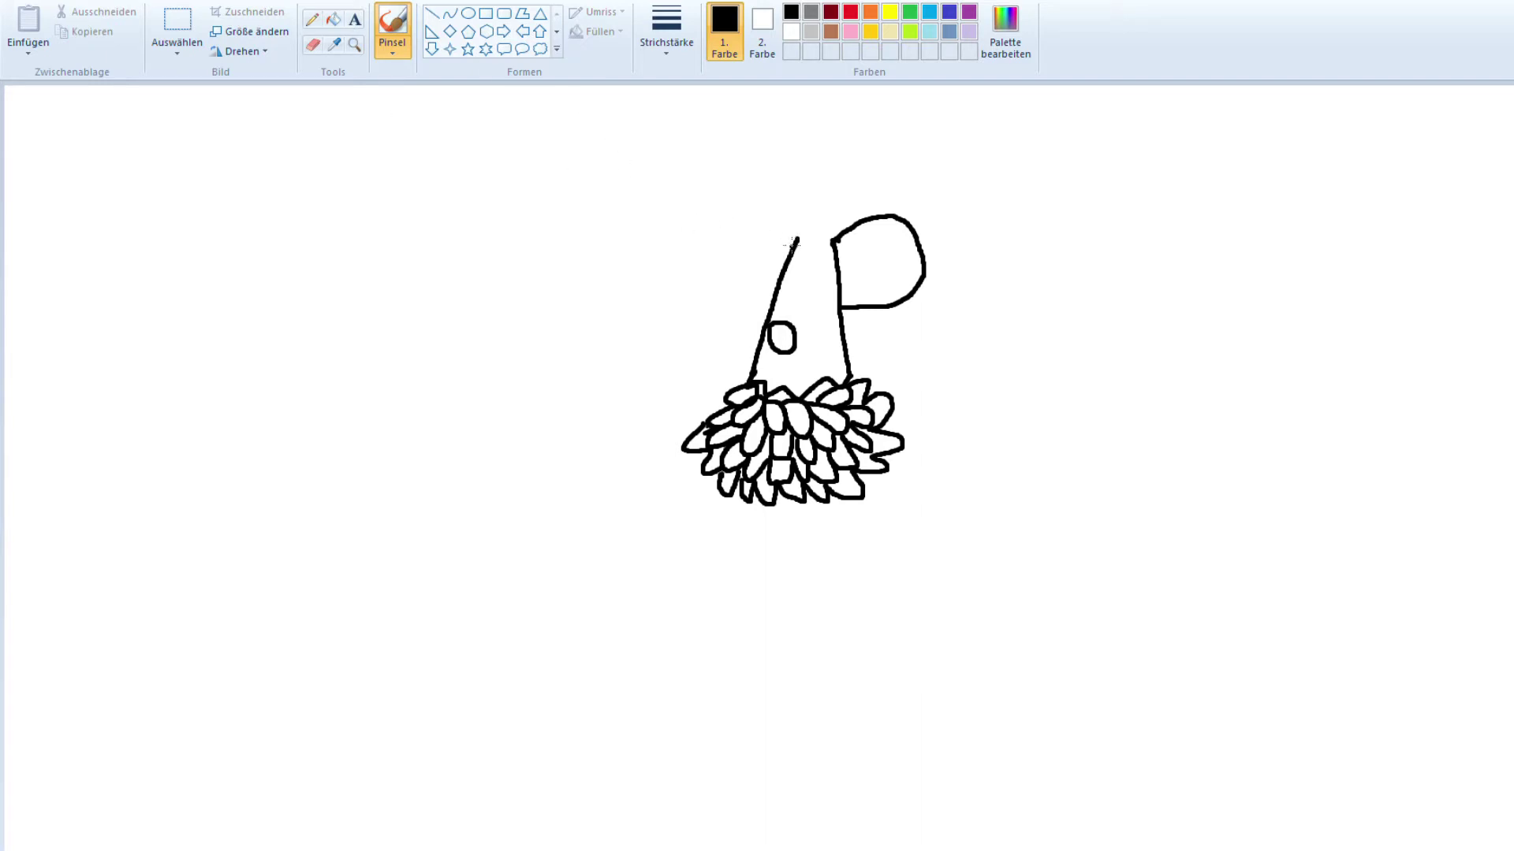
pyautogui.moveTo(795, 239)
pyautogui.mouseDown()
pyautogui.moveTo(766, 218)
pyautogui.moveTo(708, 224)
pyautogui.moveTo(724, 293)
pyautogui.moveTo(767, 304)
pyautogui.moveTo(770, 272)
pyautogui.mouseUp()
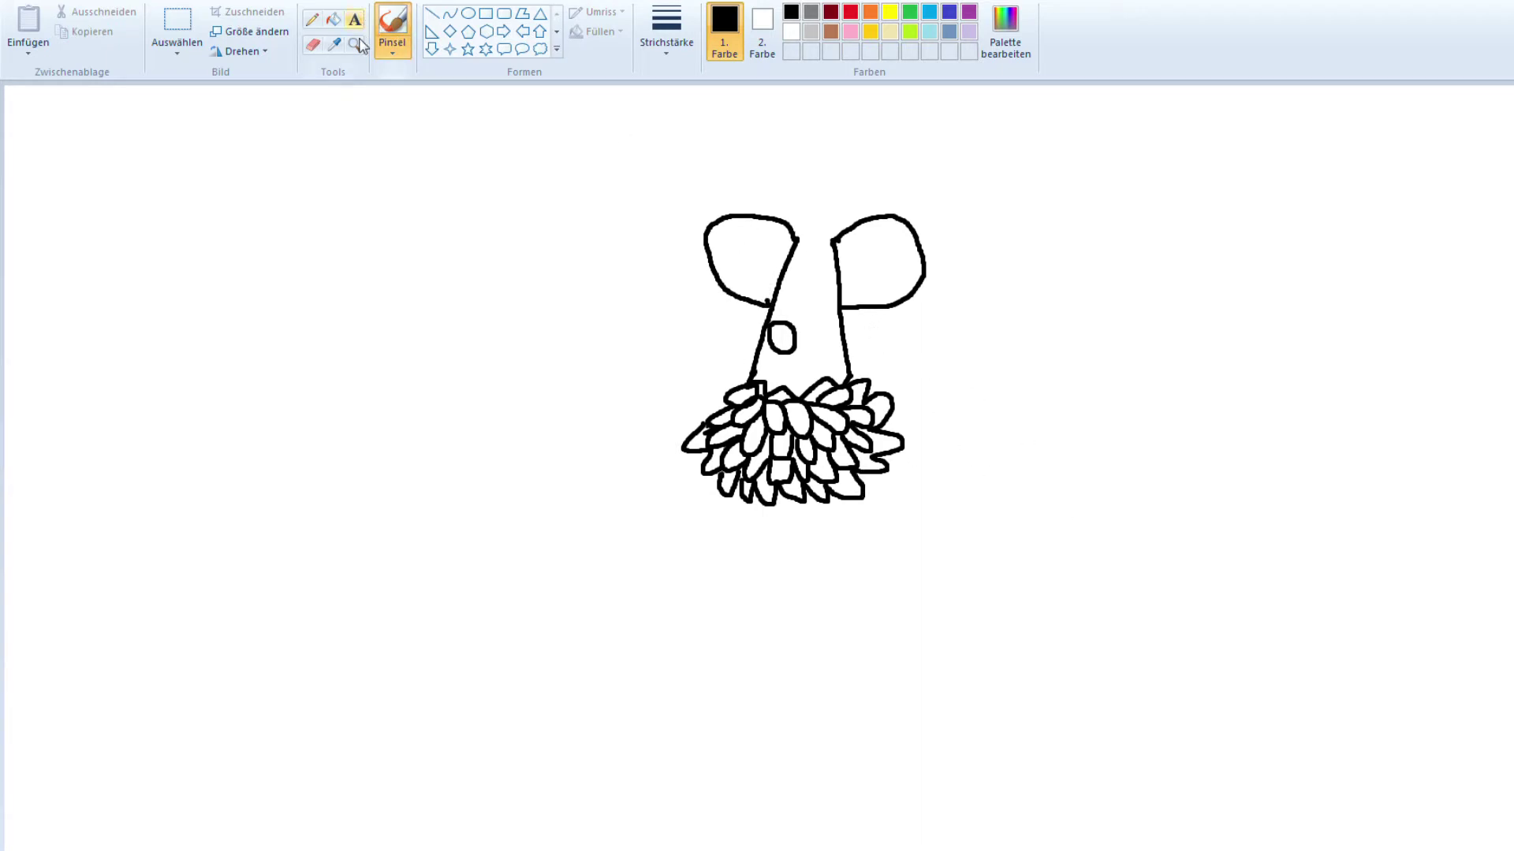
pyautogui.hotkey('ctrl', 'z')
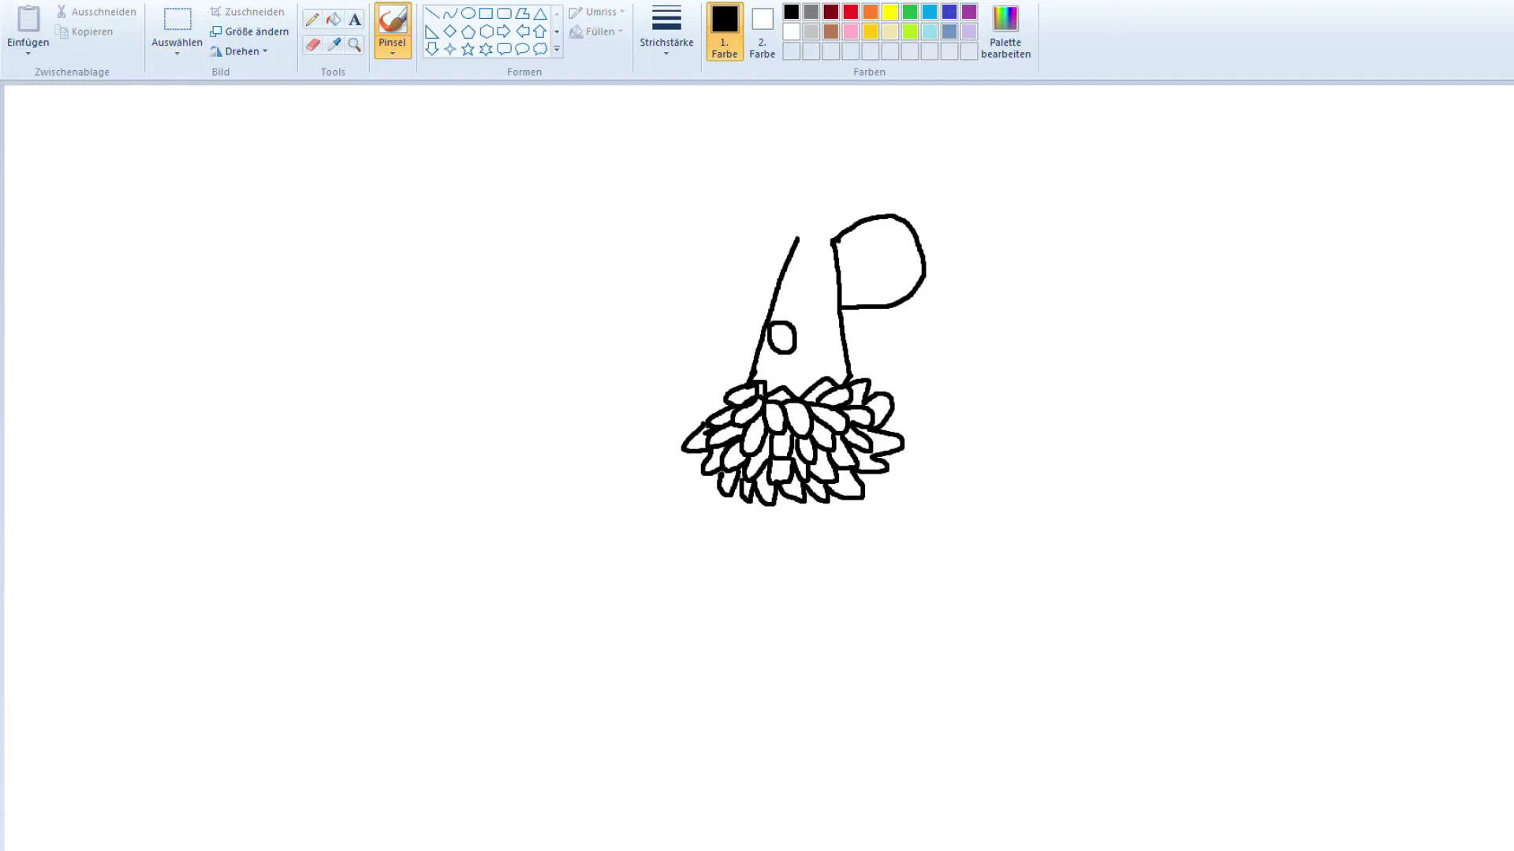
# - Add more rounded leaves along the upper right edge of the ruff
pyautogui.click(909, 596)
pyautogui.moveTo(855, 366)
pyautogui.mouseDown()
pyautogui.moveTo(877, 365)
pyautogui.moveTo(872, 386)
pyautogui.moveTo(896, 382)
pyautogui.moveTo(881, 410)
pyautogui.moveTo(904, 399)
pyautogui.moveTo(908, 419)
pyautogui.moveTo(887, 427)
pyautogui.moveTo(909, 439)
pyautogui.moveTo(896, 441)
pyautogui.mouseUp()
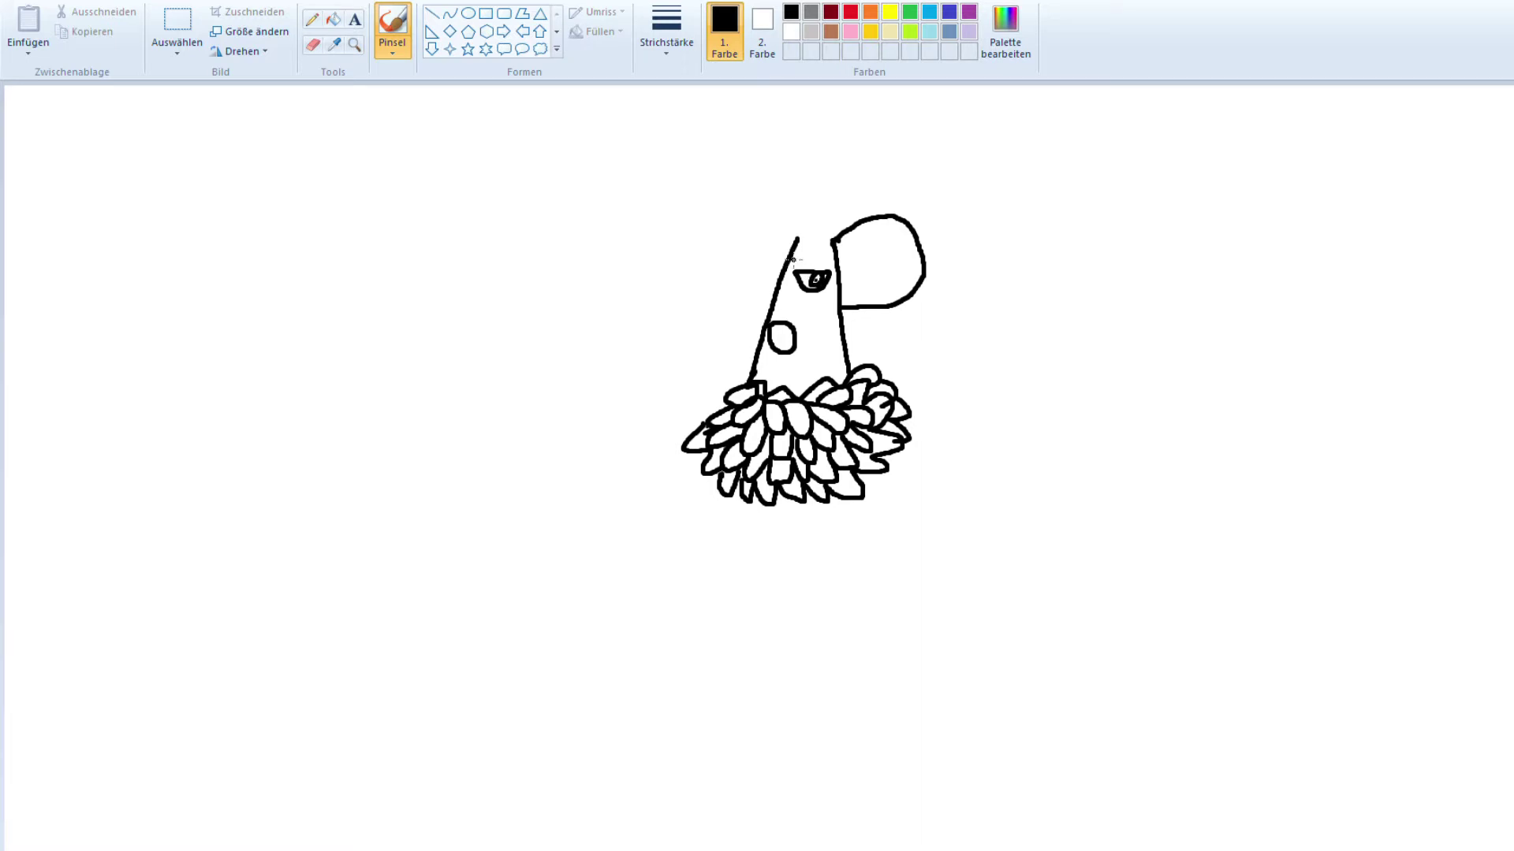
pyautogui.moveTo(793, 259); pyautogui.dragTo(834, 262)
pyautogui.hotkey('ctrl', 'z')
pyautogui.hotkey('ctrl', 'z')
pyautogui.hotkey('ctrl', 'z')
pyautogui.hotkey('ctrl', 'z')
# - Draw an eye with a pupil and a surrounding outline on the head, and erase the line end overshooting the head's left edge
pyautogui.moveTo(792, 291); pyautogui.dragTo(821, 290)
pyautogui.moveTo(788, 291)
pyautogui.mouseDown()
pyautogui.moveTo(807, 309)
pyautogui.moveTo(768, 286)
pyautogui.mouseUp()
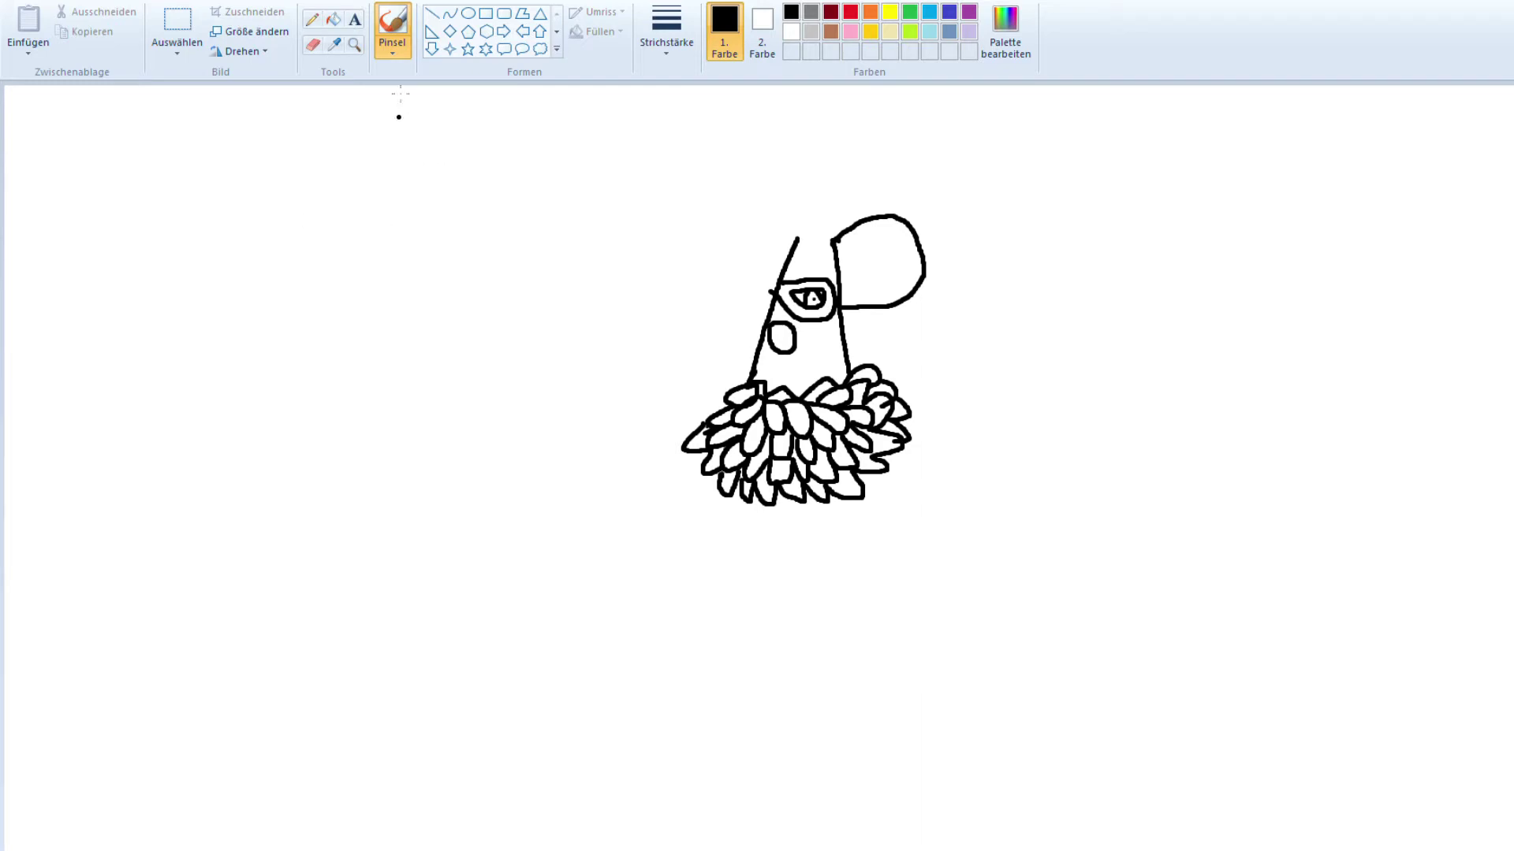
pyautogui.click(312, 45)
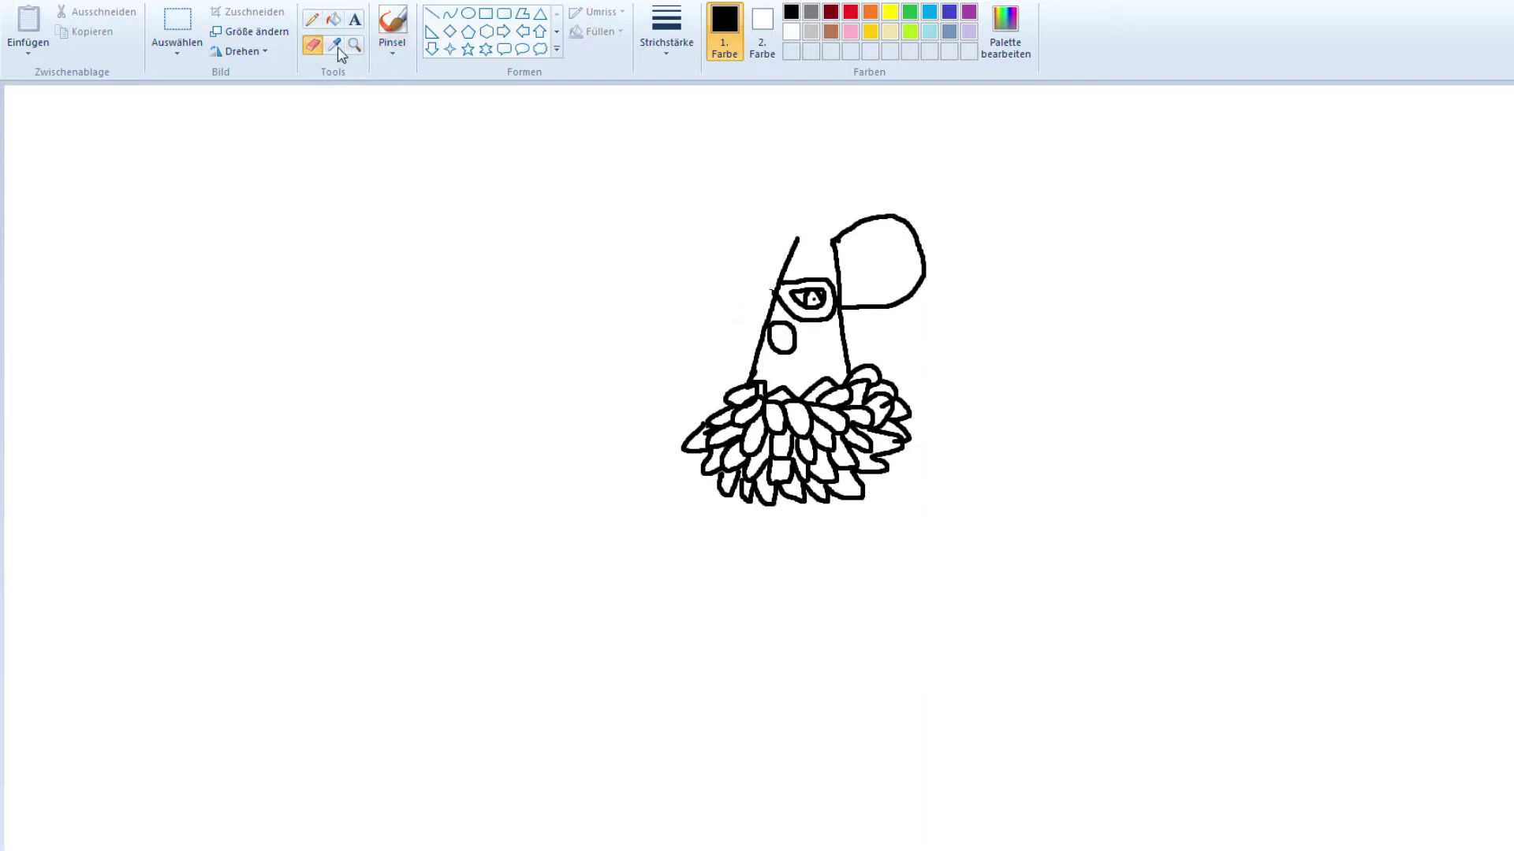
pyautogui.click(392, 25)
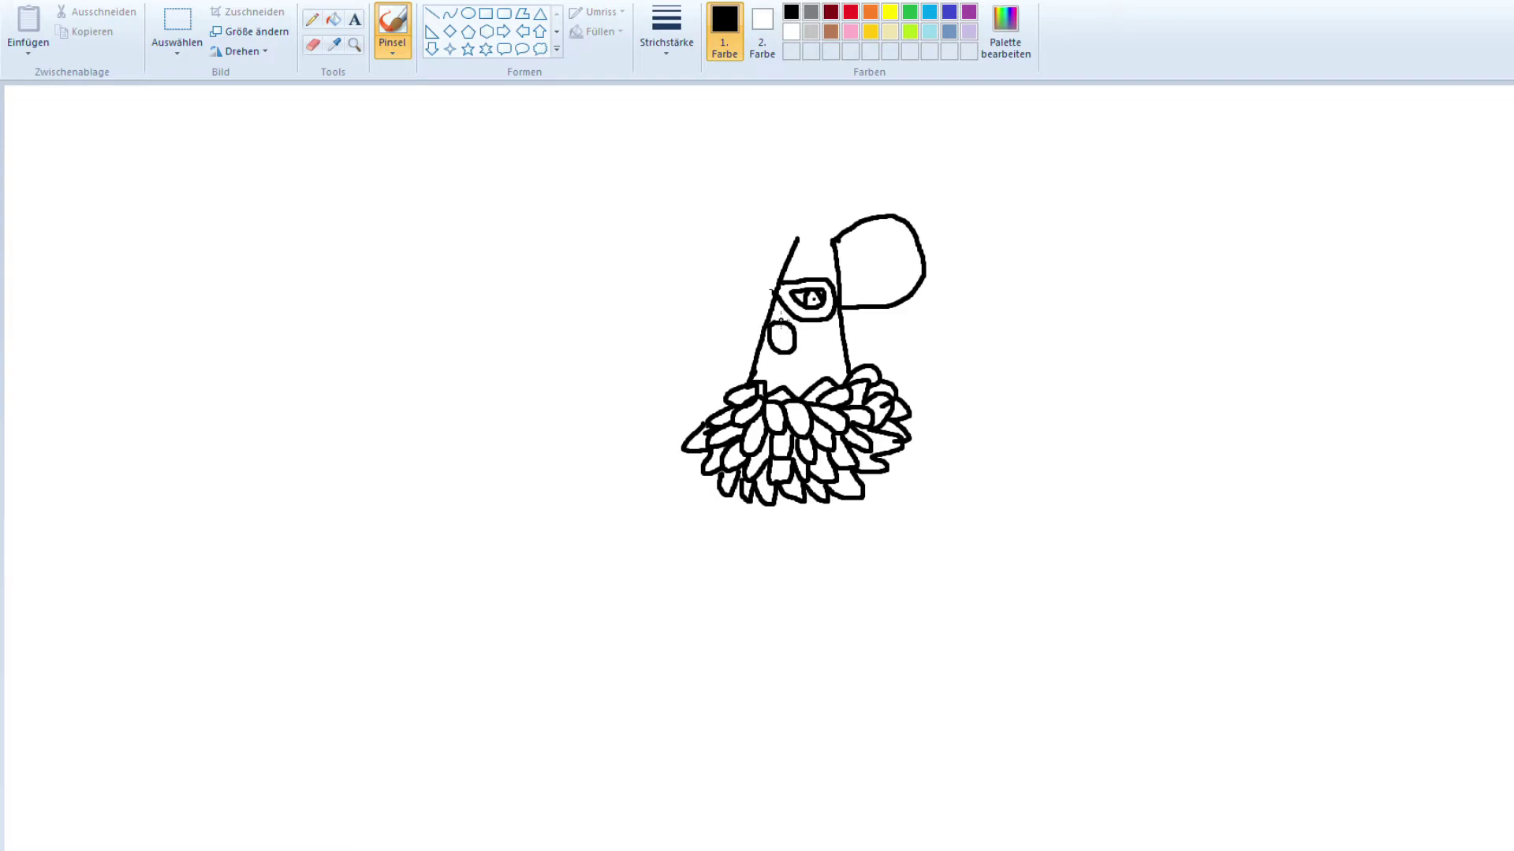
pyautogui.moveTo(781, 322); pyautogui.dragTo(781, 315)
# - Erase the small nose circle and redraw it slightly lower on the head
pyautogui.click(313, 45)
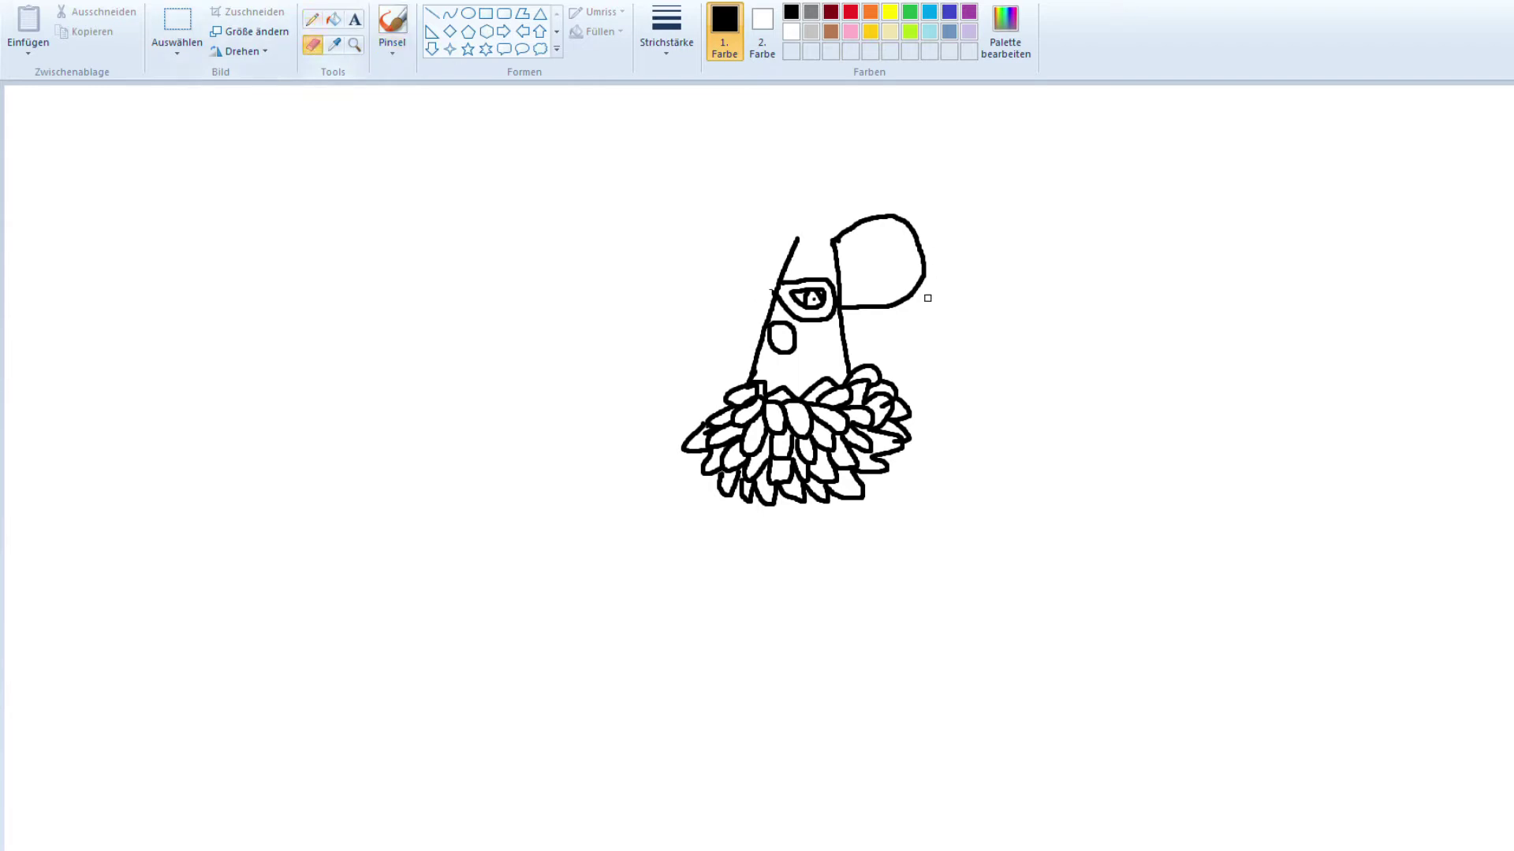
pyautogui.moveTo(783, 335)
pyautogui.mouseDown()
pyautogui.moveTo(796, 351)
pyautogui.moveTo(771, 350)
pyautogui.moveTo(773, 325)
pyautogui.moveTo(794, 355)
pyautogui.mouseUp()
pyautogui.click(392, 28)
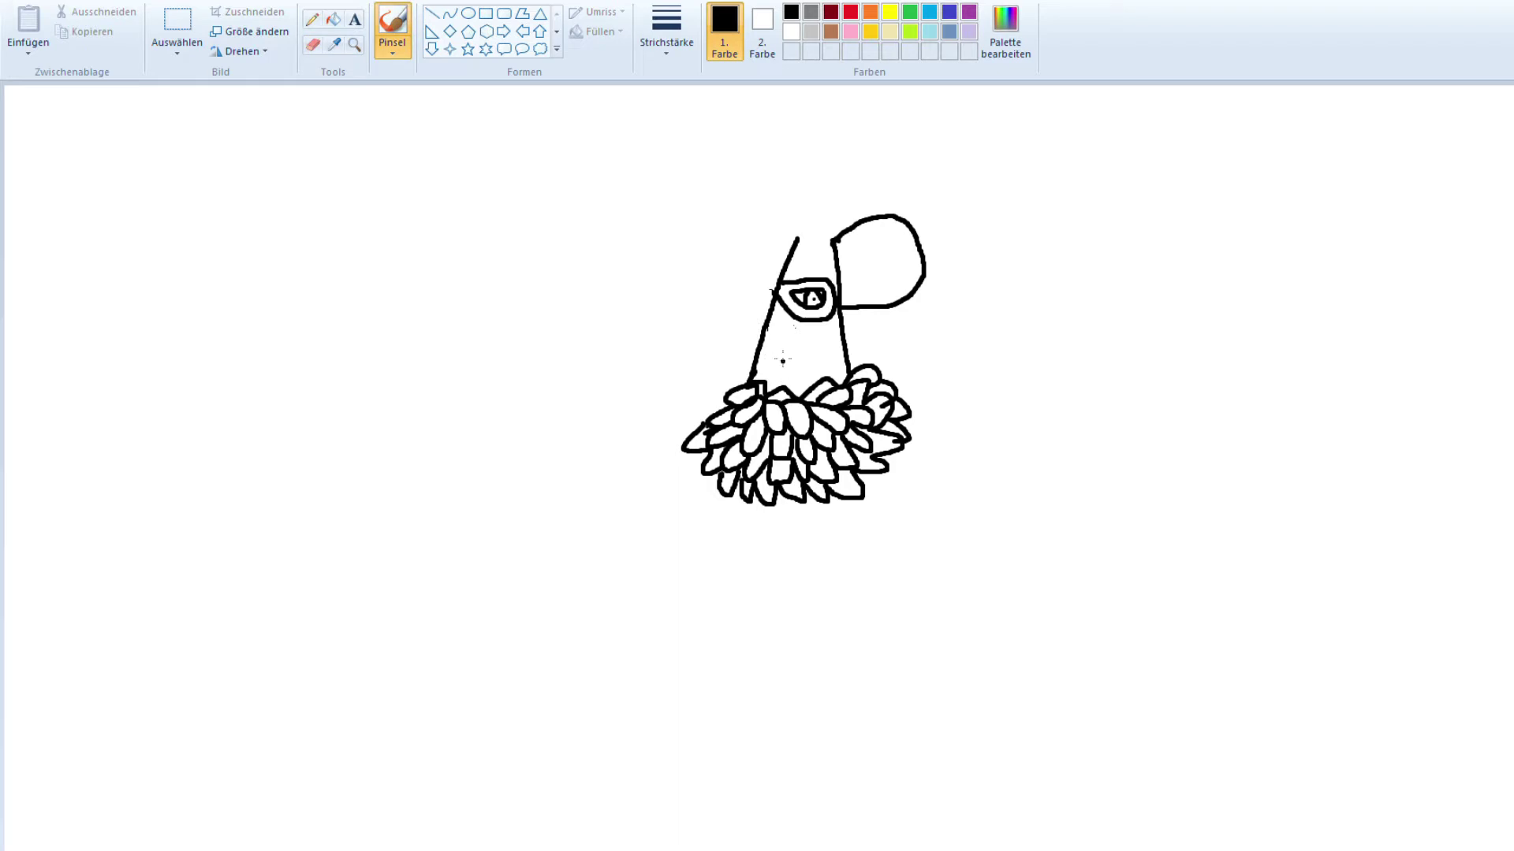
pyautogui.moveTo(776, 344); pyautogui.dragTo(777, 343)
# - Draw face markings: a curve below the eye, a line above it, a pointed arch on top and vertical lines down the face
pyautogui.moveTo(773, 306)
pyautogui.mouseDown()
pyautogui.moveTo(798, 338)
pyautogui.moveTo(837, 326)
pyautogui.mouseUp()
pyautogui.moveTo(781, 276); pyautogui.dragTo(837, 276)
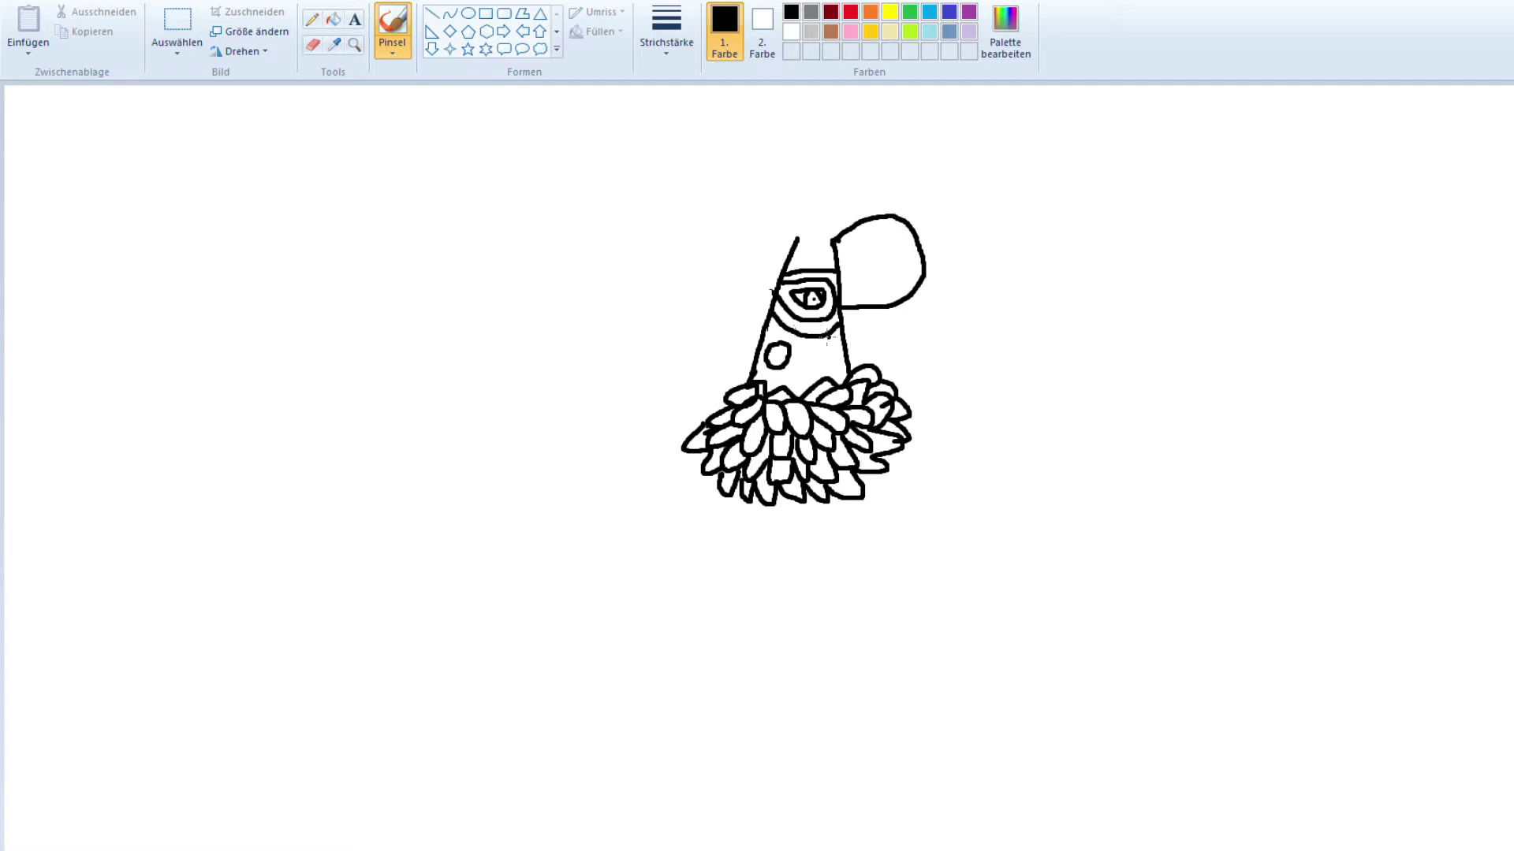
pyautogui.moveTo(781, 339)
pyautogui.mouseDown()
pyautogui.moveTo(774, 293)
pyautogui.moveTo(837, 272)
pyautogui.moveTo(837, 387)
pyautogui.mouseUp()
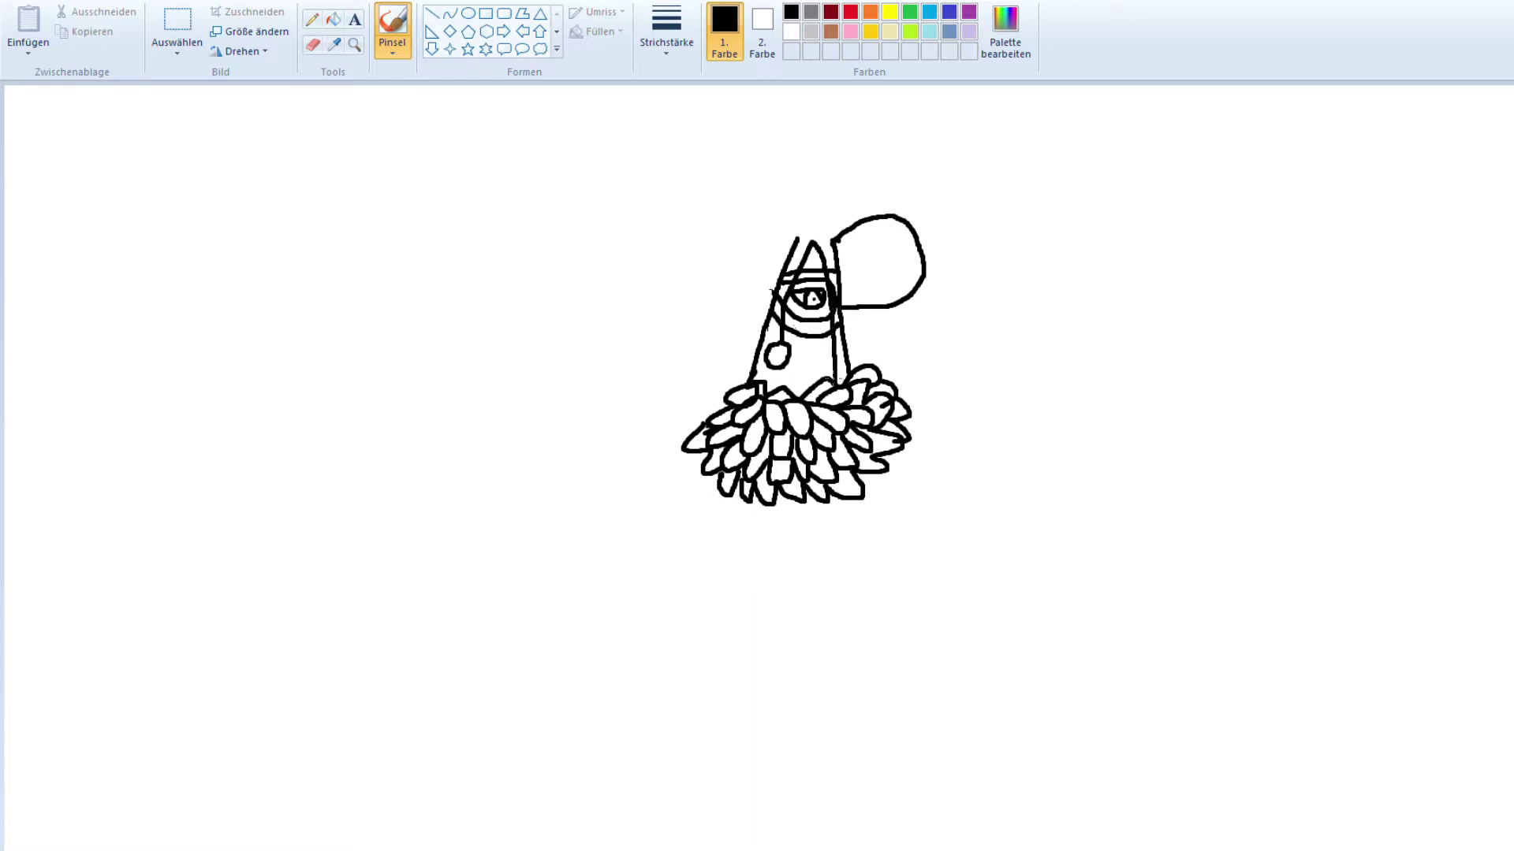
pyautogui.click(819, 361)
# - Draw two long horns rising from the top of the head and curving back to the right
pyautogui.moveTo(797, 240); pyautogui.dragTo(799, 236)
pyautogui.moveTo(795, 235); pyautogui.dragTo(795, 222)
pyautogui.moveTo(796, 219)
pyautogui.mouseDown()
pyautogui.moveTo(824, 166)
pyautogui.moveTo(877, 126)
pyautogui.moveTo(924, 136)
pyautogui.moveTo(934, 169)
pyautogui.moveTo(917, 191)
pyautogui.moveTo(882, 186)
pyautogui.moveTo(883, 162)
pyautogui.moveTo(903, 153)
pyautogui.mouseUp()
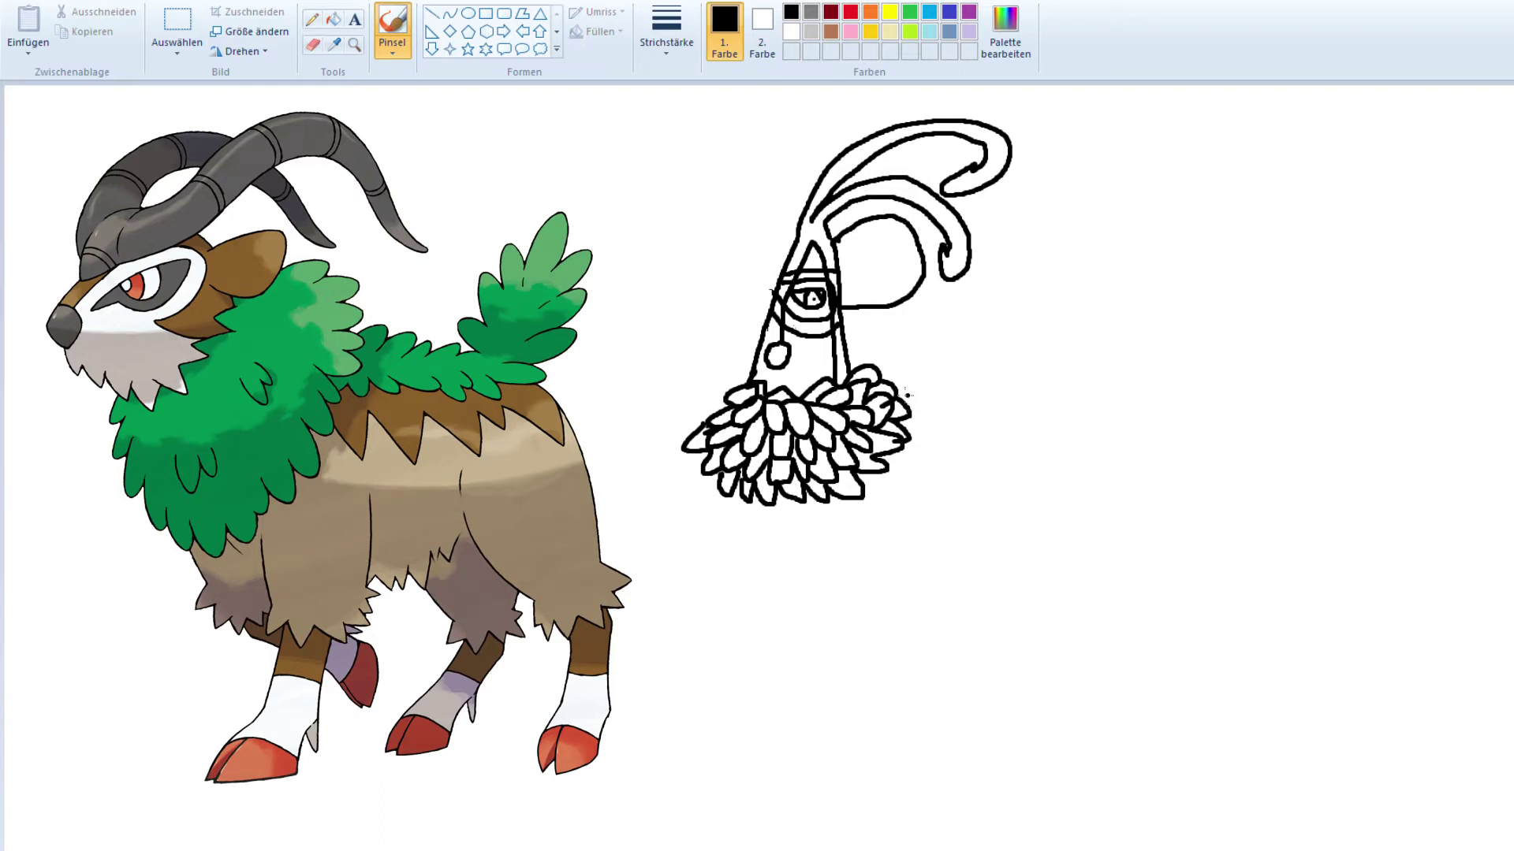
# - Draw the back line from the ruff to a short tail, and outline a hind leg with a rounded thigh and hoof
pyautogui.moveTo(897, 394)
pyautogui.mouseDown()
pyautogui.moveTo(1131, 414)
pyautogui.moveTo(1207, 452)
pyautogui.moveTo(1210, 467)
pyautogui.moveTo(1173, 460)
pyautogui.mouseUp()
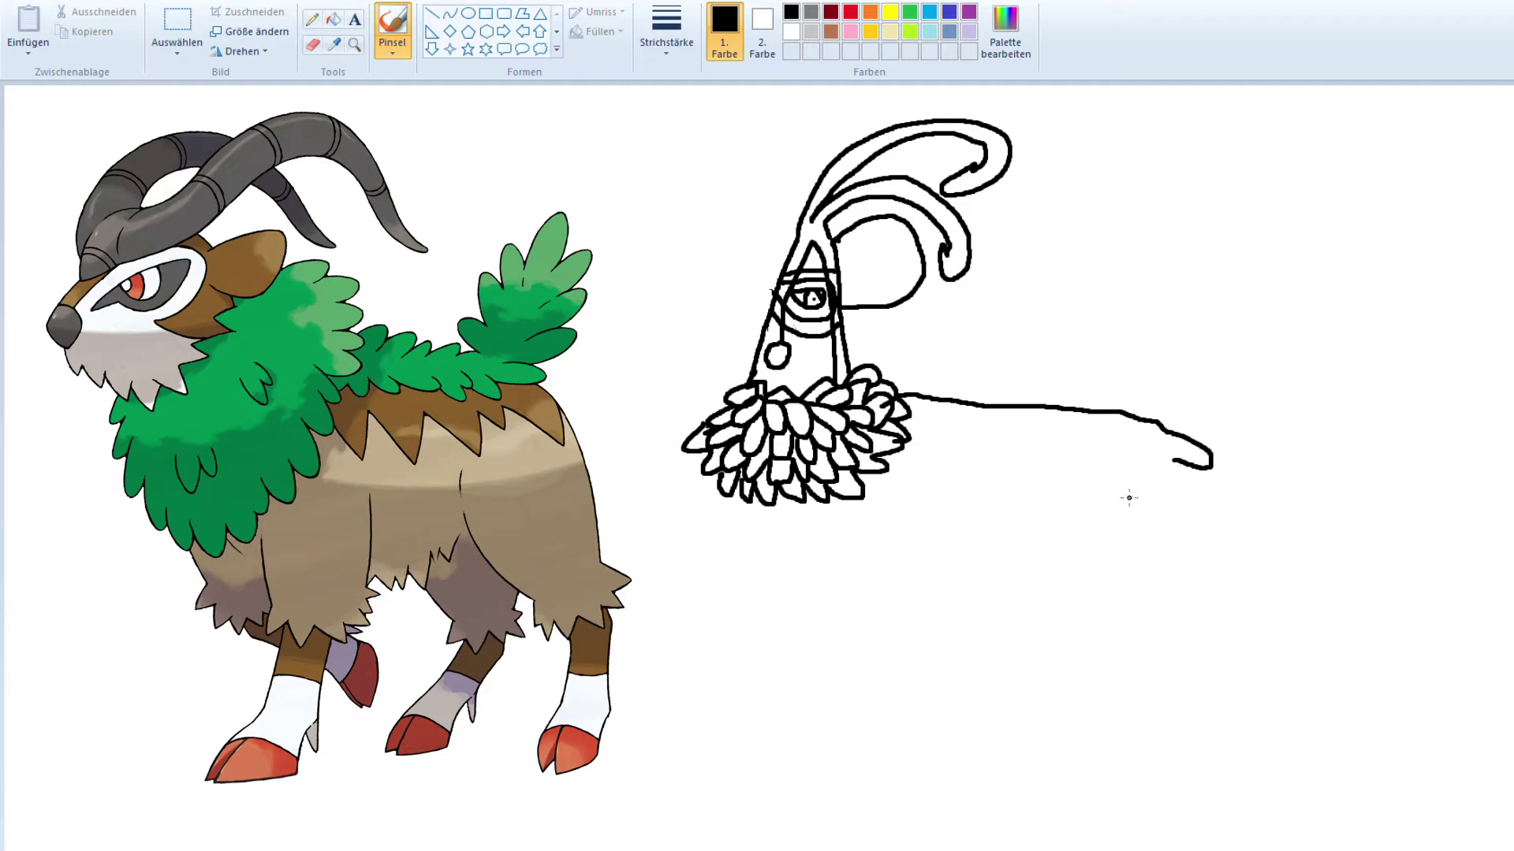
pyautogui.moveTo(1130, 497)
pyautogui.mouseDown()
pyautogui.moveTo(1071, 523)
pyautogui.moveTo(1070, 557)
pyautogui.moveTo(1098, 578)
pyautogui.mouseUp()
pyautogui.hotkey('ctrl', 'z')
pyautogui.moveTo(1110, 495)
pyautogui.mouseDown()
pyautogui.moveTo(1079, 502)
pyautogui.moveTo(1062, 549)
pyautogui.moveTo(1088, 607)
pyautogui.moveTo(1082, 714)
pyautogui.moveTo(1139, 718)
pyautogui.moveTo(1138, 704)
pyautogui.moveTo(1081, 693)
pyautogui.mouseUp()
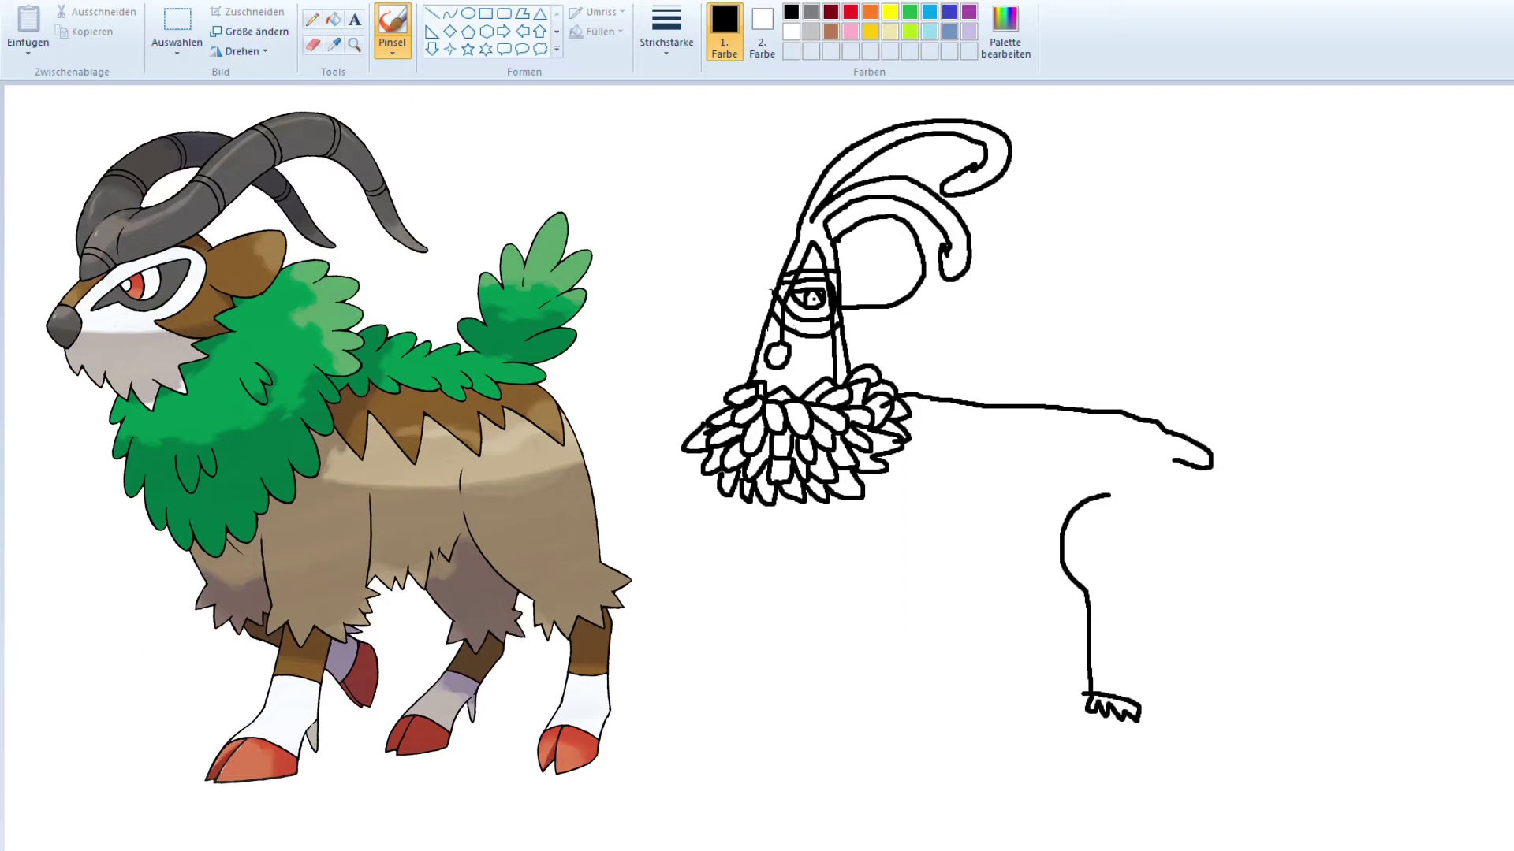
pyautogui.hotkey('ctrl', 'z')
pyautogui.hotkey('ctrl', 'z')
pyautogui.moveTo(1091, 700)
pyautogui.mouseDown()
pyautogui.moveTo(1078, 722)
pyautogui.moveTo(1108, 732)
pyautogui.moveTo(1121, 597)
pyautogui.moveTo(1174, 462)
pyautogui.mouseUp()
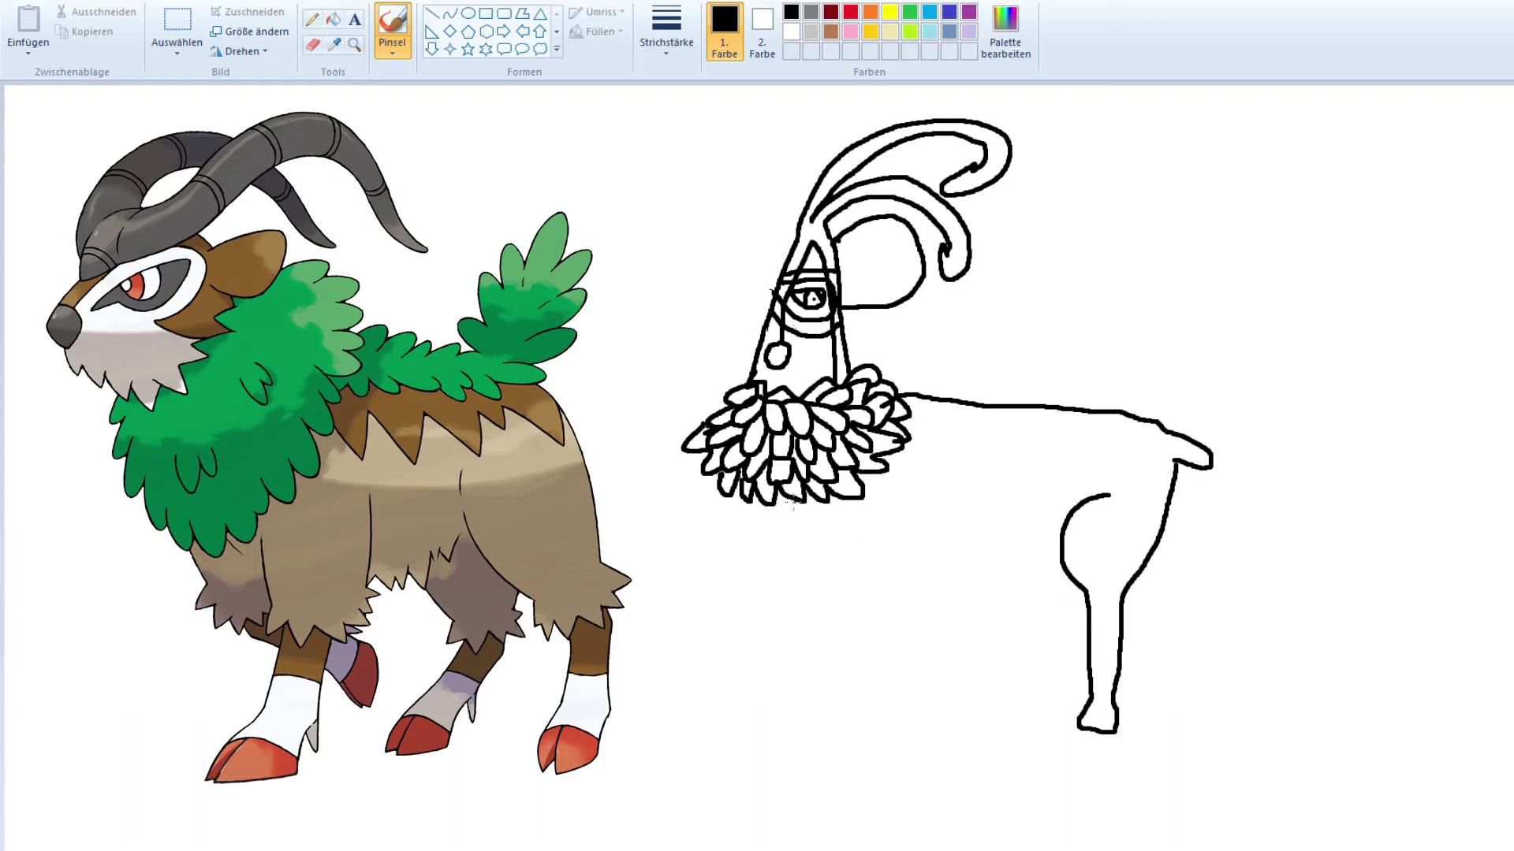
# - Draw a front leg with a hoof below the ruff and a wavy belly line running to the hind leg
pyautogui.moveTo(793, 504)
pyautogui.mouseDown()
pyautogui.moveTo(793, 578)
pyautogui.moveTo(902, 572)
pyautogui.mouseUp()
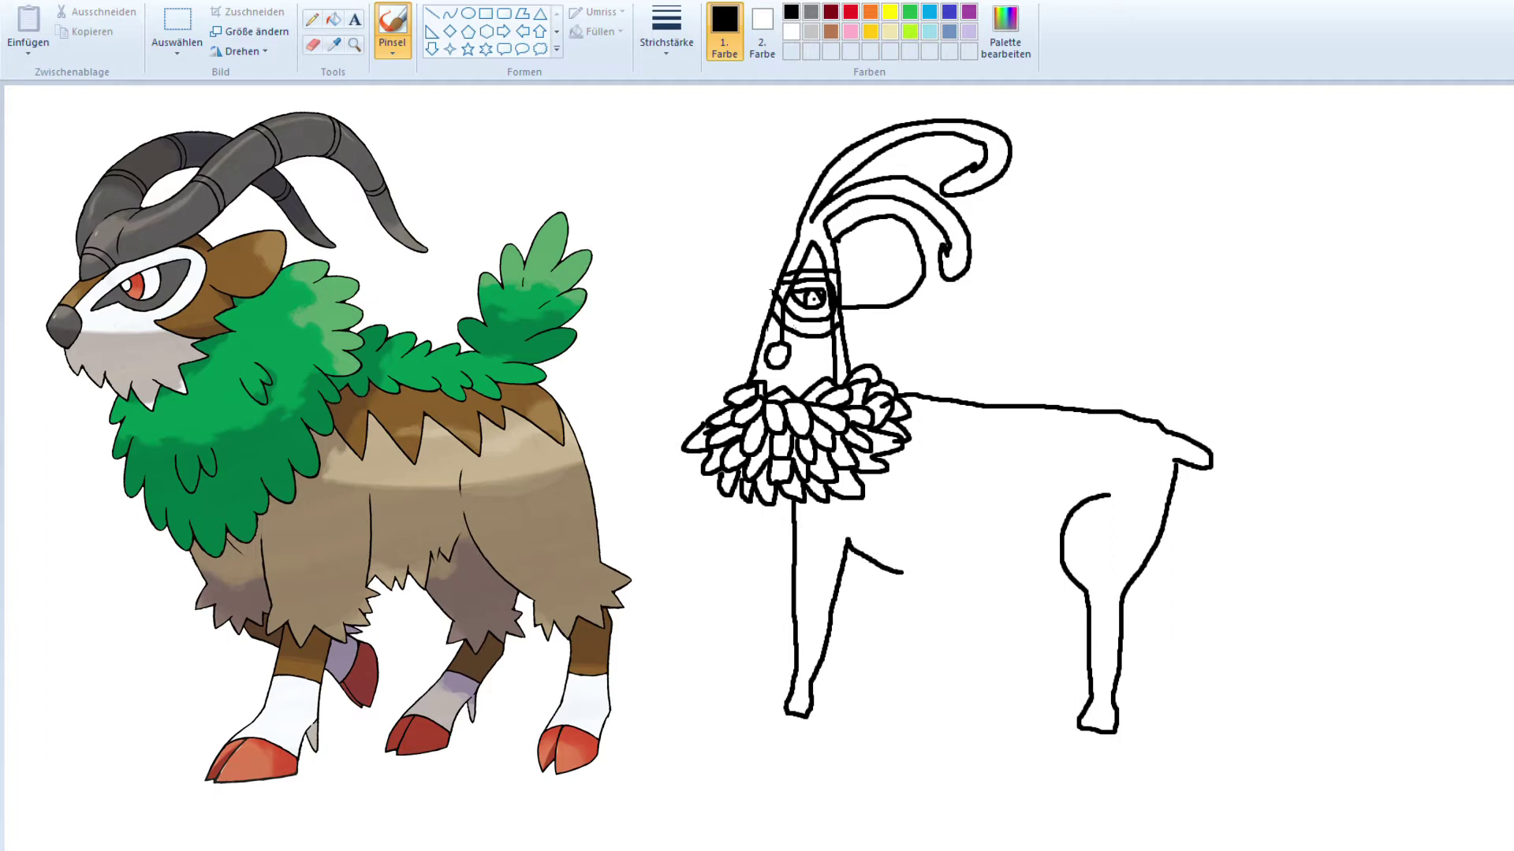
pyautogui.hotkey('ctrl', 'z')
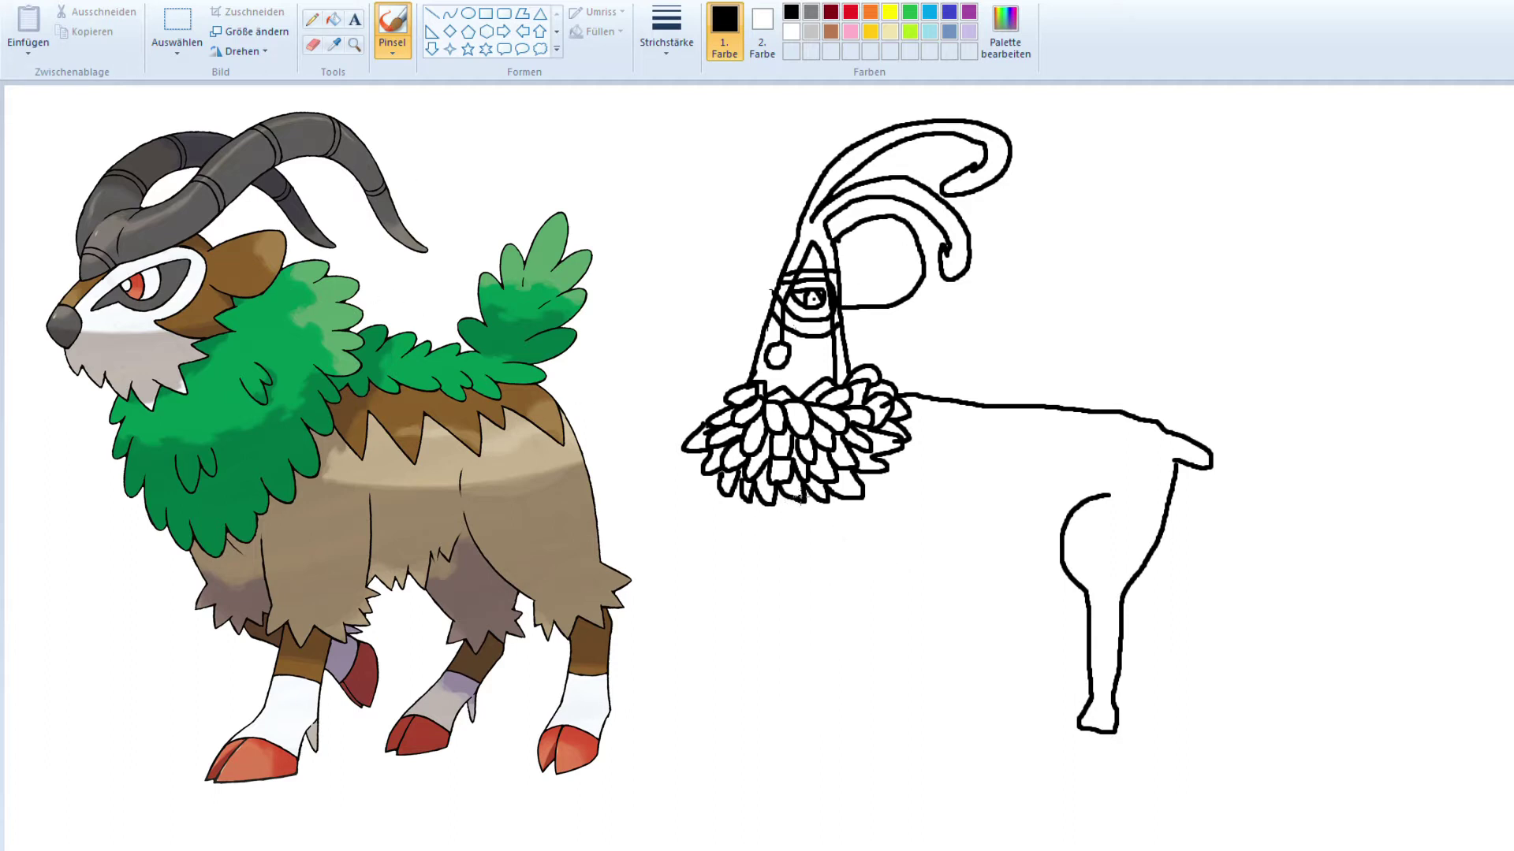
pyautogui.moveTo(786, 499)
pyautogui.mouseDown()
pyautogui.moveTo(785, 708)
pyautogui.moveTo(804, 712)
pyautogui.moveTo(844, 538)
pyautogui.moveTo(868, 566)
pyautogui.moveTo(1071, 568)
pyautogui.mouseUp()
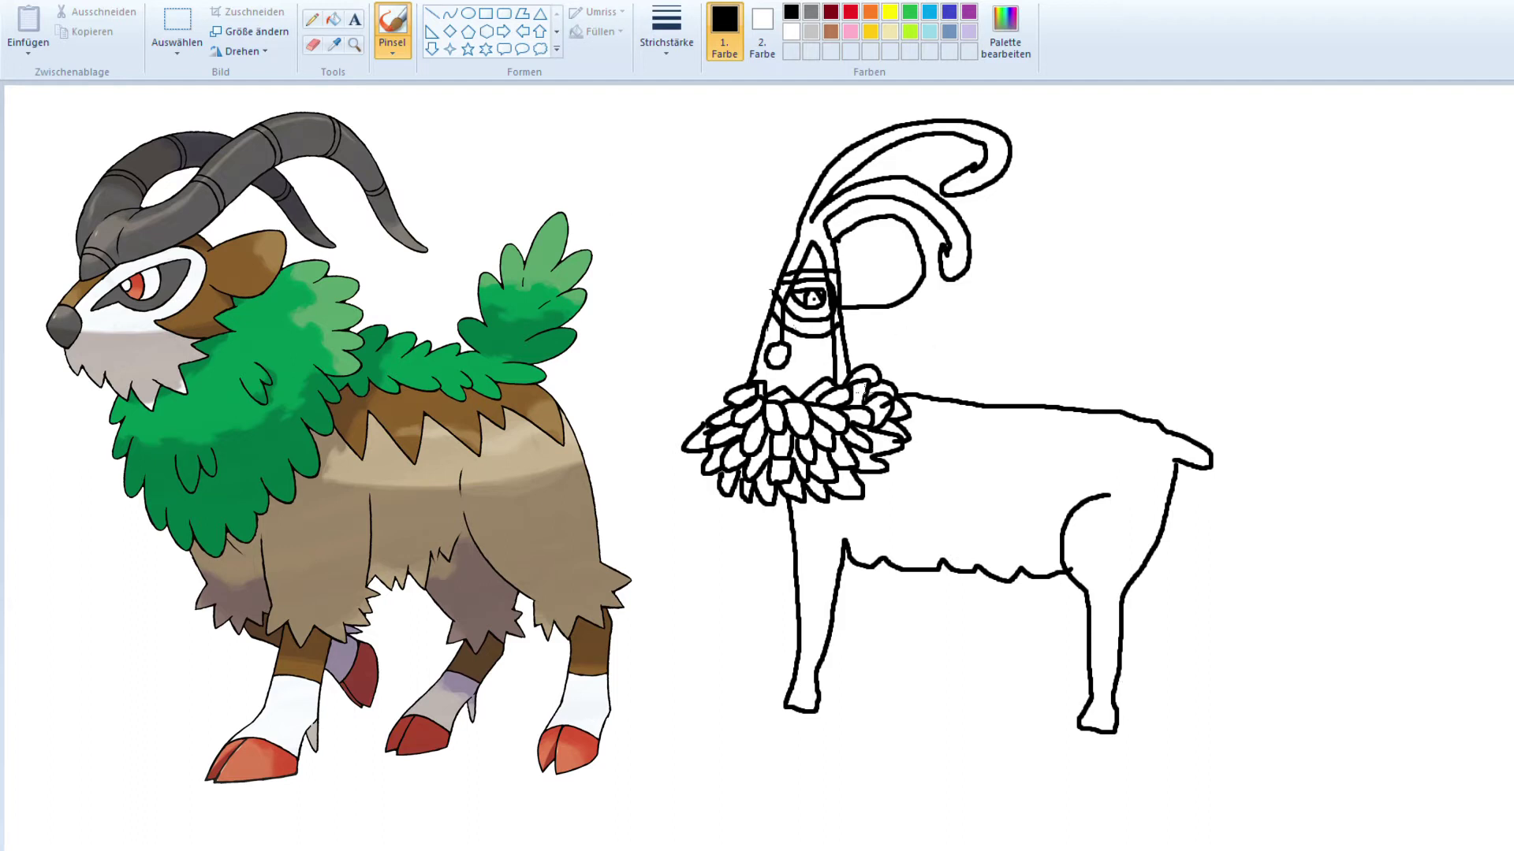
# - Erase the back line between the ruff and tail and redraw it as a higher, wavy contour
pyautogui.click(313, 45)
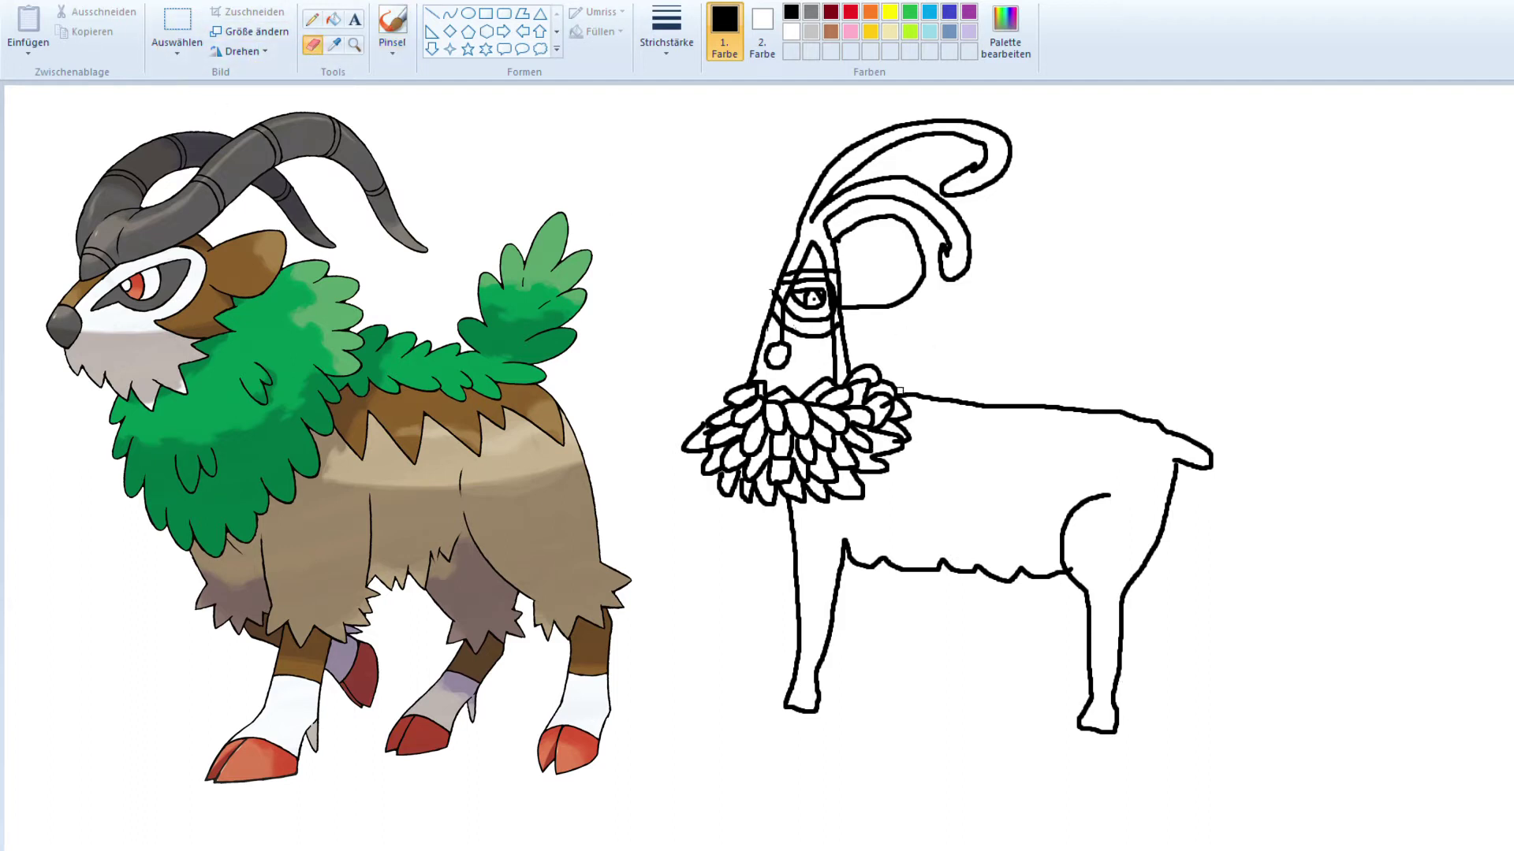
pyautogui.moveTo(900, 391)
pyautogui.mouseDown()
pyautogui.moveTo(1165, 425)
pyautogui.moveTo(1078, 417)
pyautogui.moveTo(1138, 427)
pyautogui.moveTo(1104, 421)
pyautogui.mouseUp()
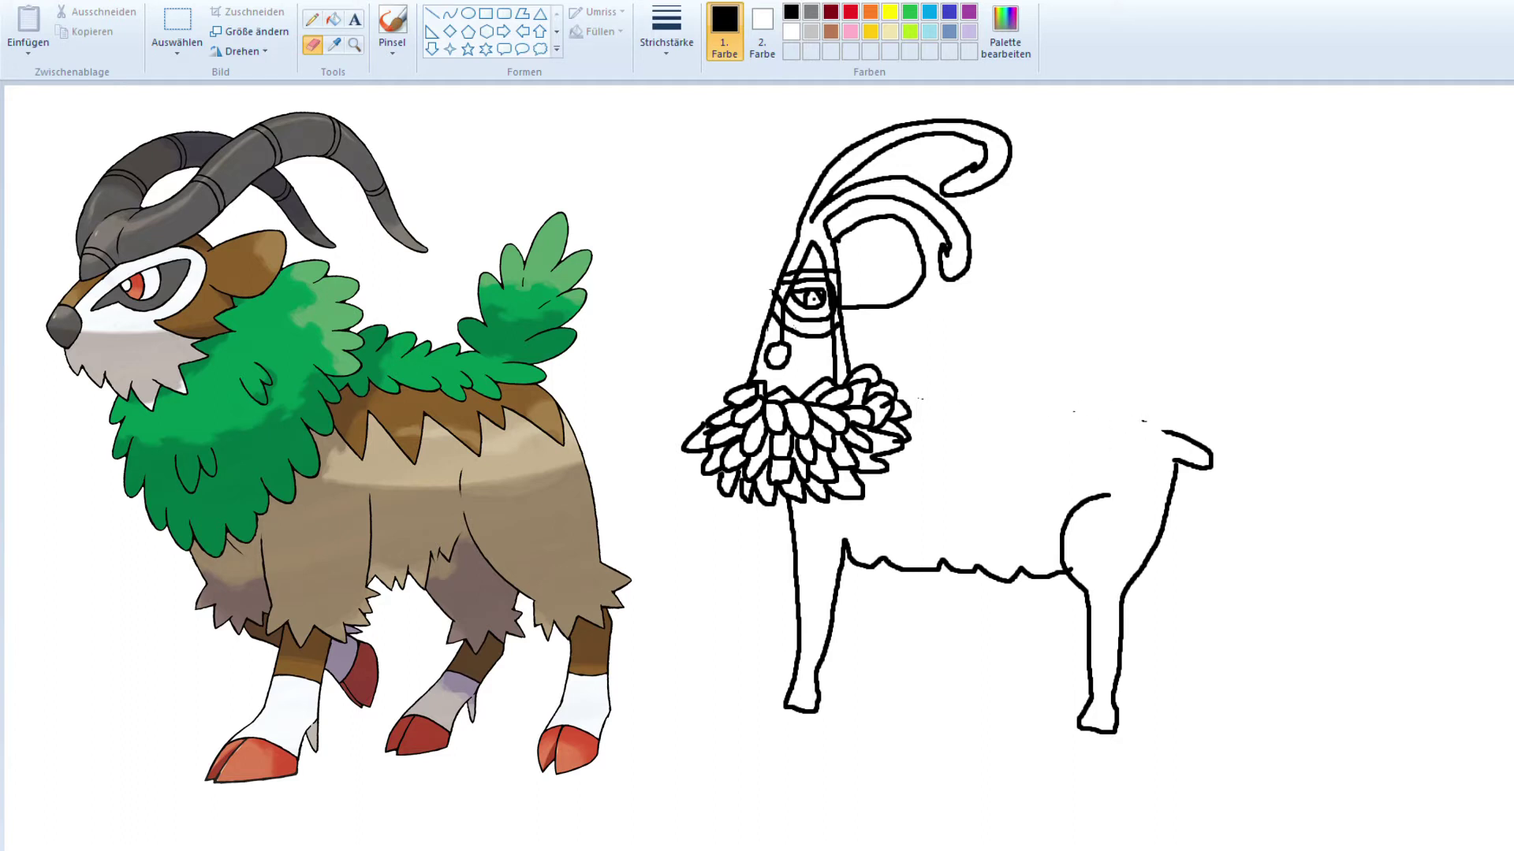
pyautogui.click(392, 27)
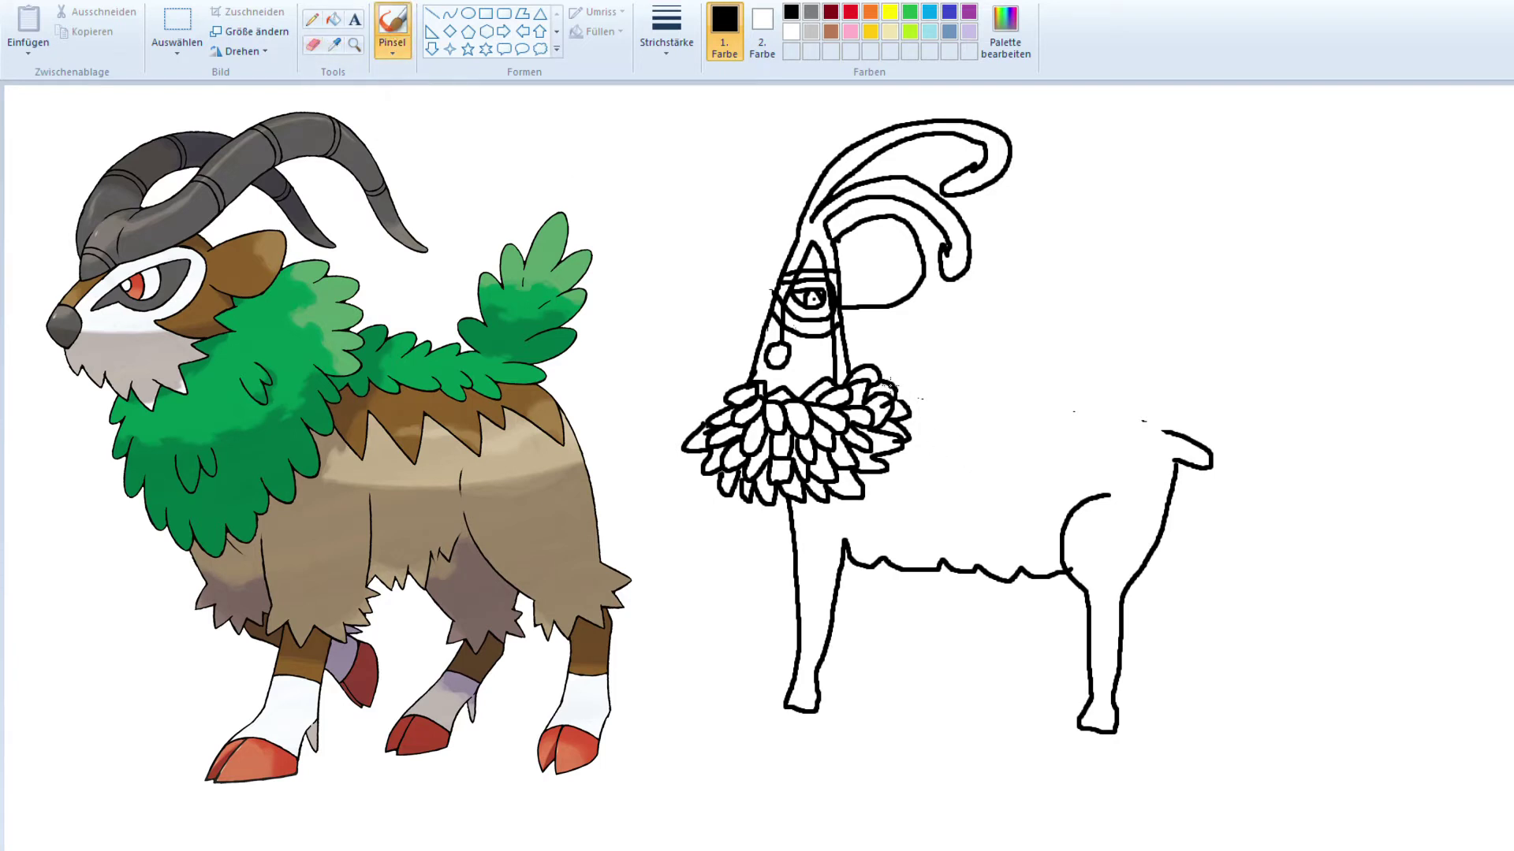
pyautogui.moveTo(900, 384); pyautogui.dragTo(970, 378)
pyautogui.hotkey('ctrl', 'z')
pyautogui.moveTo(897, 381)
pyautogui.mouseDown()
pyautogui.moveTo(1126, 404)
pyautogui.moveTo(1167, 431)
pyautogui.mouseUp()
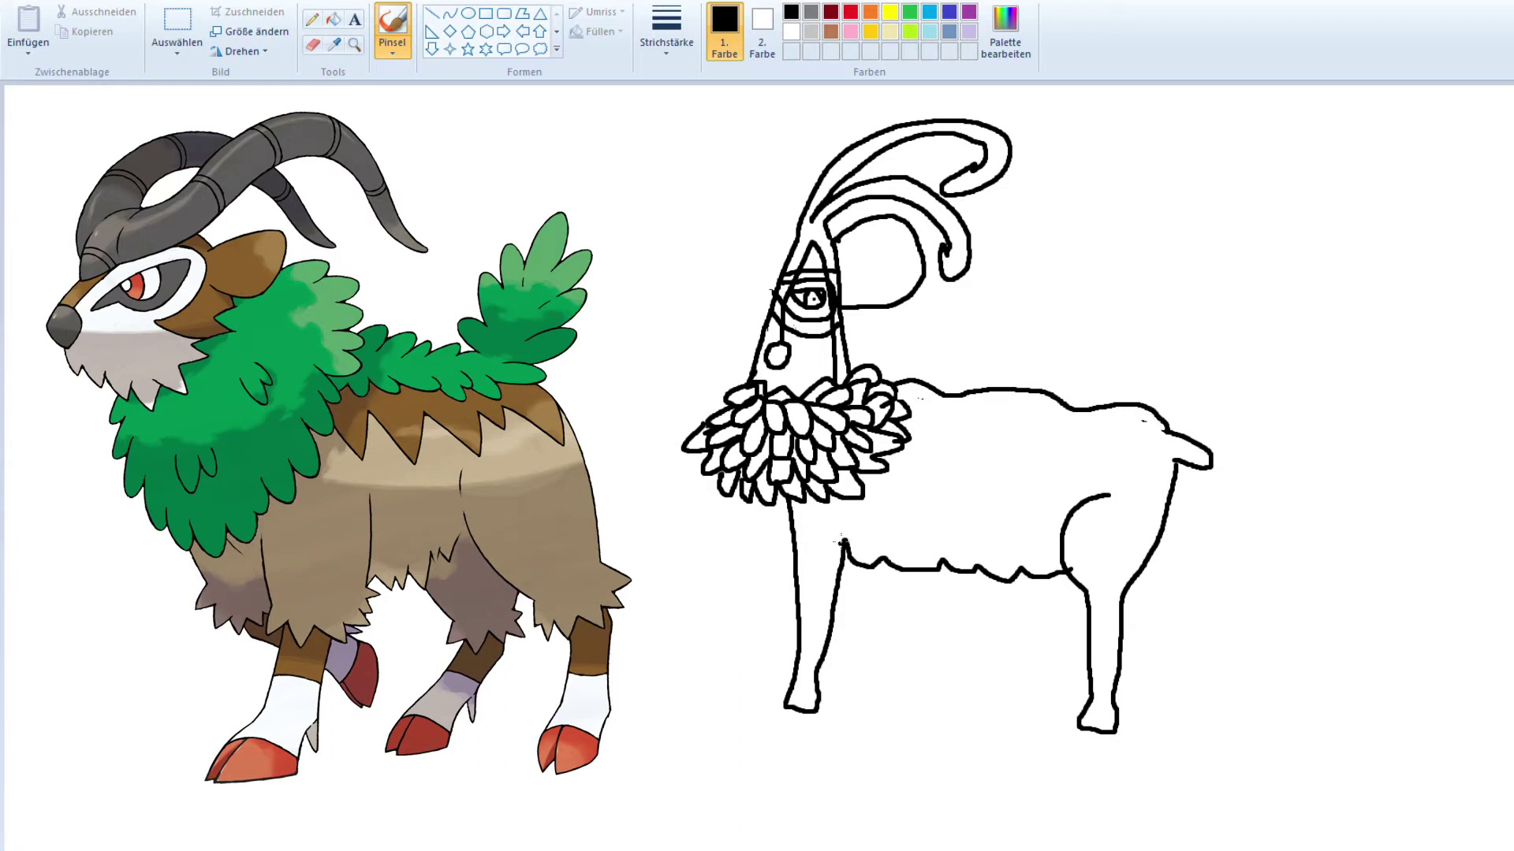
# - Draw ragged coat edges at the front leg and hindquarters, and add the far front and far hind legs
pyautogui.moveTo(843, 539); pyautogui.dragTo(823, 504)
pyautogui.moveTo(1114, 411)
pyautogui.mouseDown()
pyautogui.moveTo(1134, 430)
pyautogui.moveTo(1110, 495)
pyautogui.mouseUp()
pyautogui.moveTo(849, 561); pyautogui.dragTo(915, 714)
pyautogui.moveTo(1061, 576); pyautogui.dragTo(1052, 722)
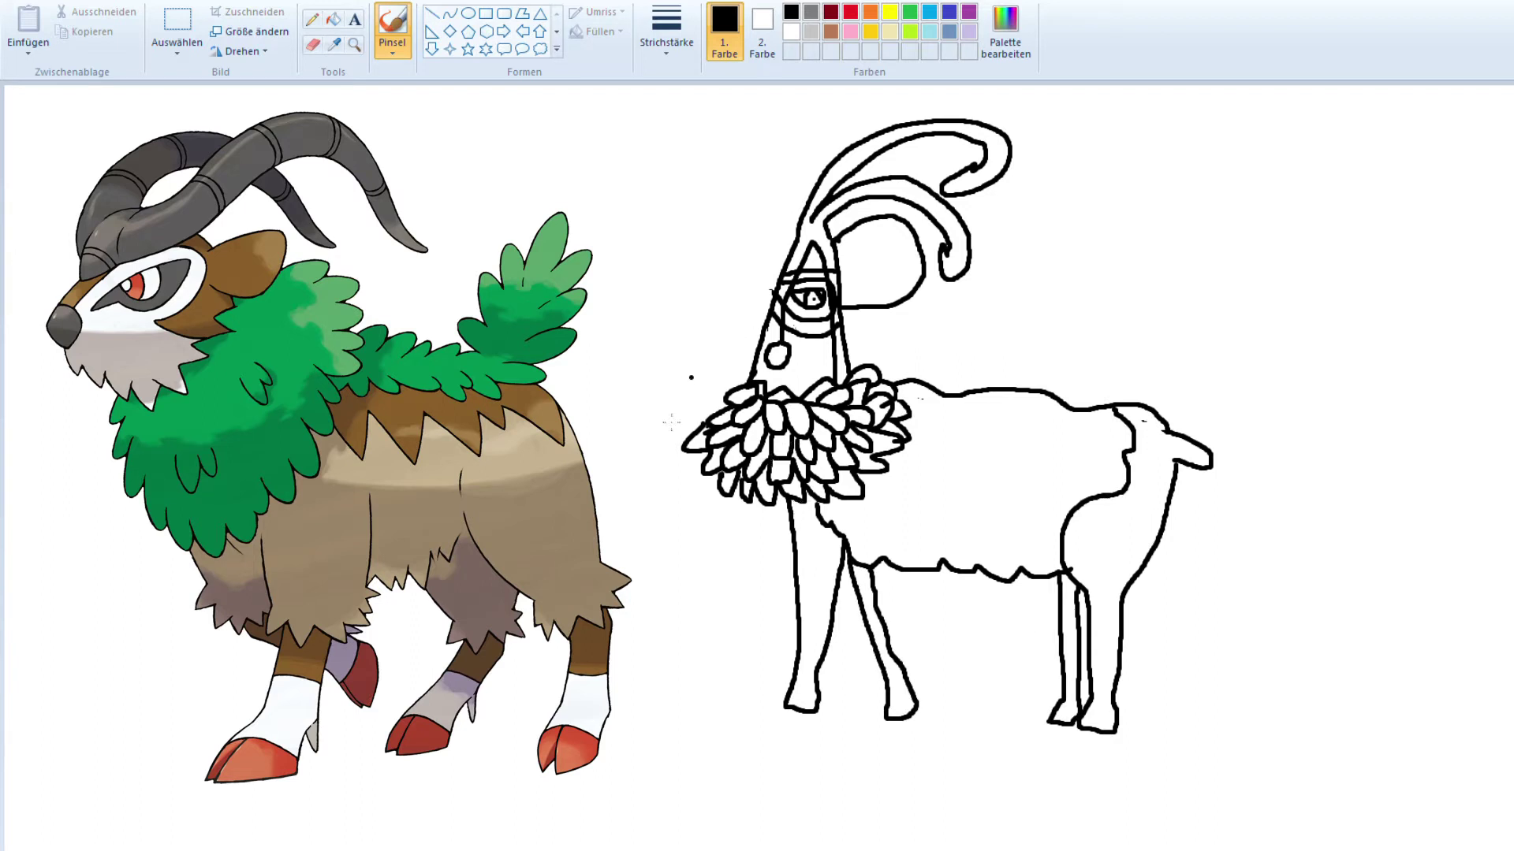
# - Undo the last stroke, add rounded leaves along the lower front edge of the goat's neck ruff, and select the fill tool
pyautogui.hotkey('ctrl', 'z')
pyautogui.moveTo(683, 451)
pyautogui.mouseDown()
pyautogui.moveTo(670, 478)
pyautogui.moveTo(698, 489)
pyautogui.moveTo(708, 476)
pyautogui.moveTo(702, 505)
pyautogui.moveTo(794, 520)
pyautogui.mouseUp()
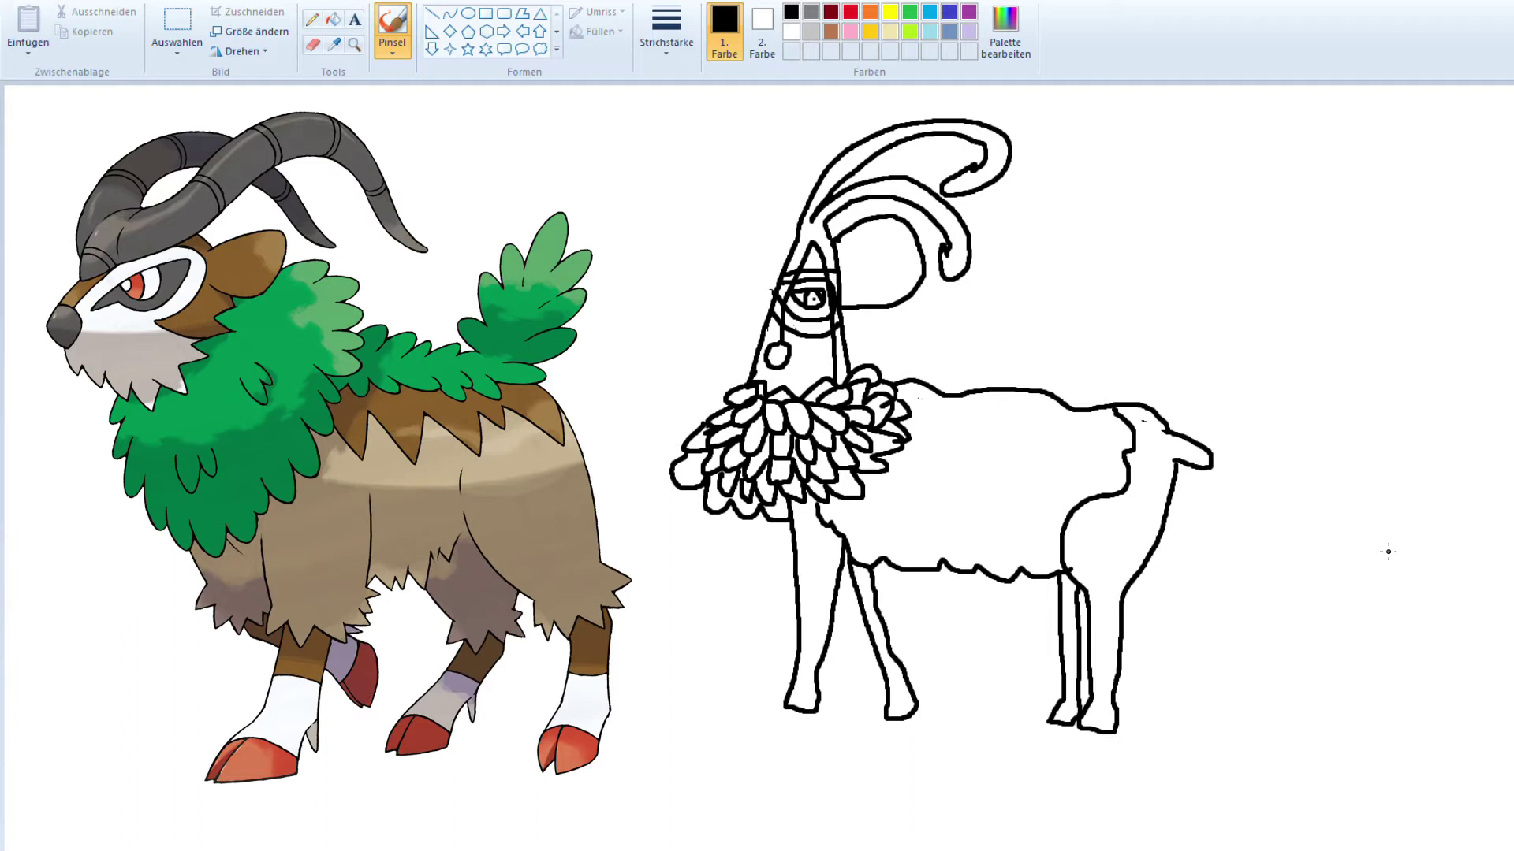
pyautogui.click(1388, 552)
pyautogui.moveTo(773, 357); pyautogui.dragTo(776, 358)
pyautogui.click(333, 19)
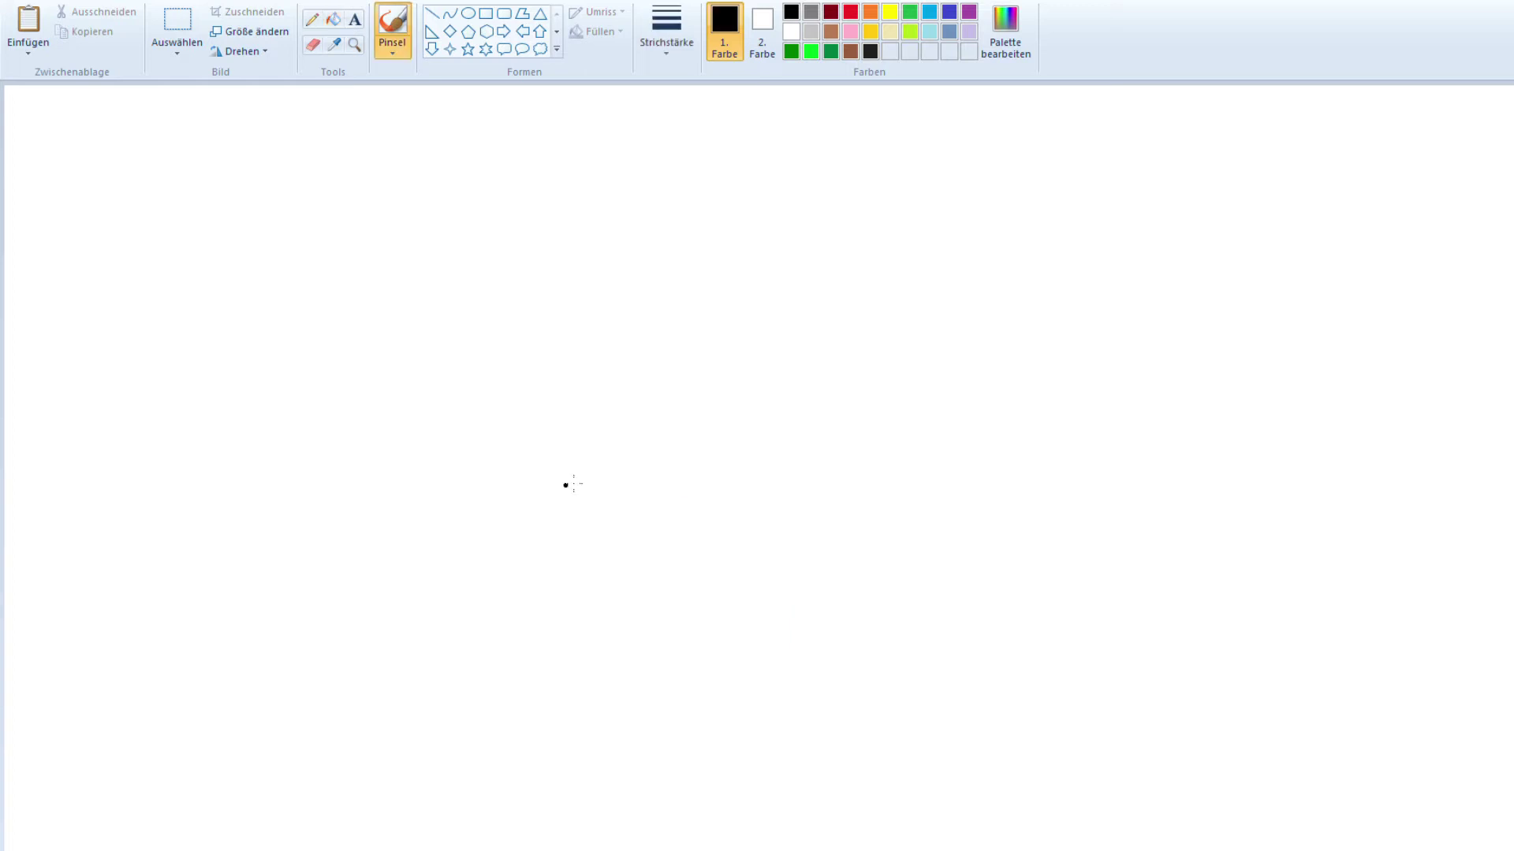
# - Draw a large dome-shaped head outline on the blank canvas and erase the stray stroke end where the outline closes
pyautogui.click(801, 411)
pyautogui.moveTo(622, 381)
pyautogui.mouseDown()
pyautogui.moveTo(678, 283)
pyautogui.moveTo(754, 238)
pyautogui.moveTo(864, 234)
pyautogui.moveTo(935, 339)
pyautogui.moveTo(943, 401)
pyautogui.moveTo(883, 448)
pyautogui.moveTo(801, 459)
pyautogui.moveTo(695, 449)
pyautogui.moveTo(644, 424)
pyautogui.moveTo(621, 400)
pyautogui.moveTo(627, 380)
pyautogui.mouseUp()
pyautogui.click(800, 433)
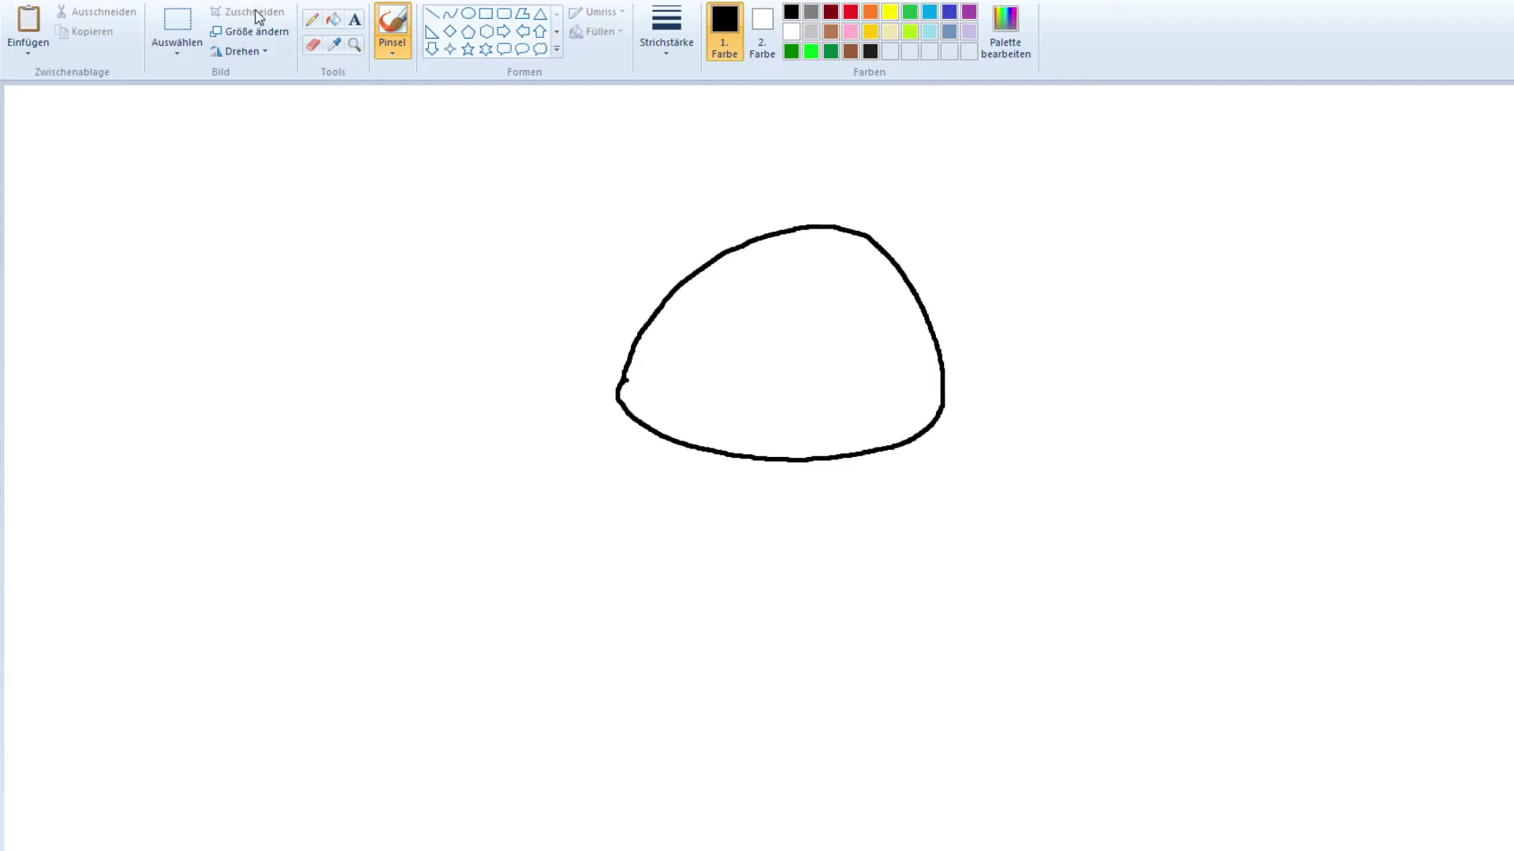
pyautogui.click(312, 45)
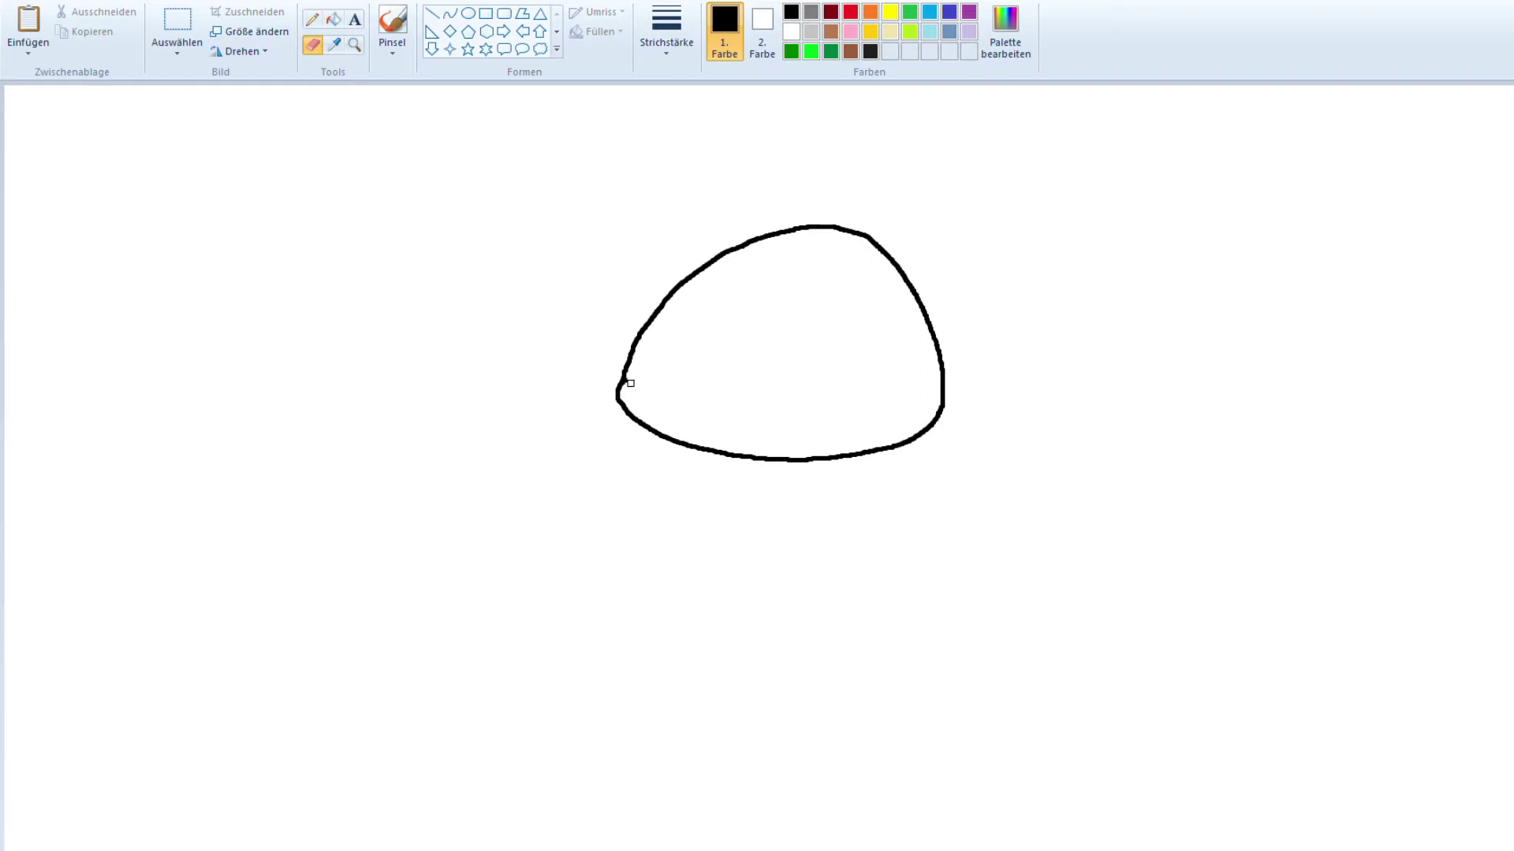
pyautogui.click(392, 28)
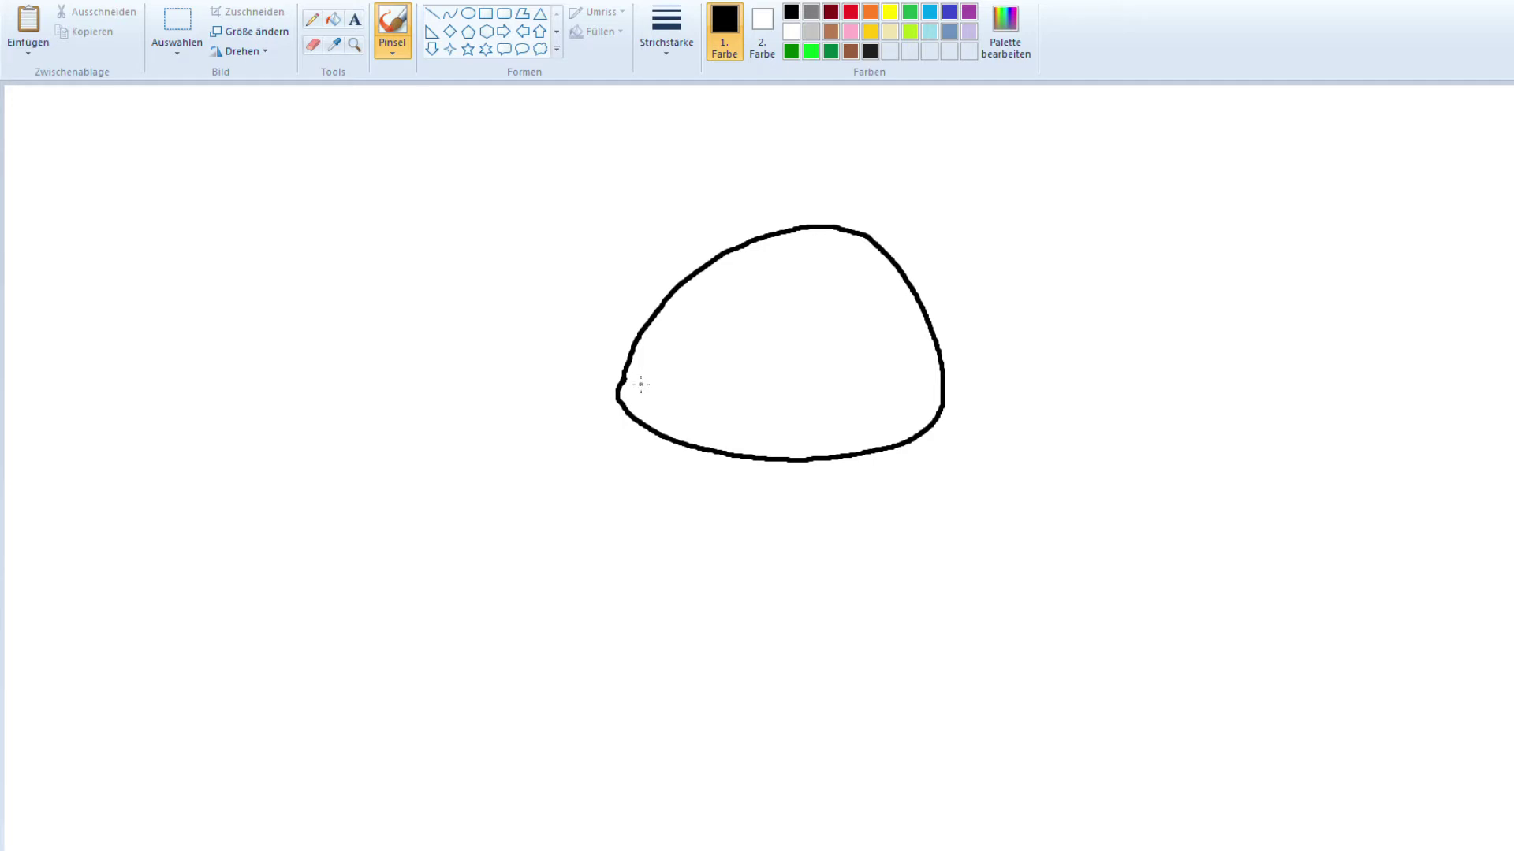
# - Draw a wide, slightly sagging mouth line across the lower head and add small pointed teeth at its right end
pyautogui.moveTo(641, 384)
pyautogui.mouseDown()
pyautogui.moveTo(820, 411)
pyautogui.moveTo(919, 397)
pyautogui.mouseUp()
pyautogui.click(930, 441)
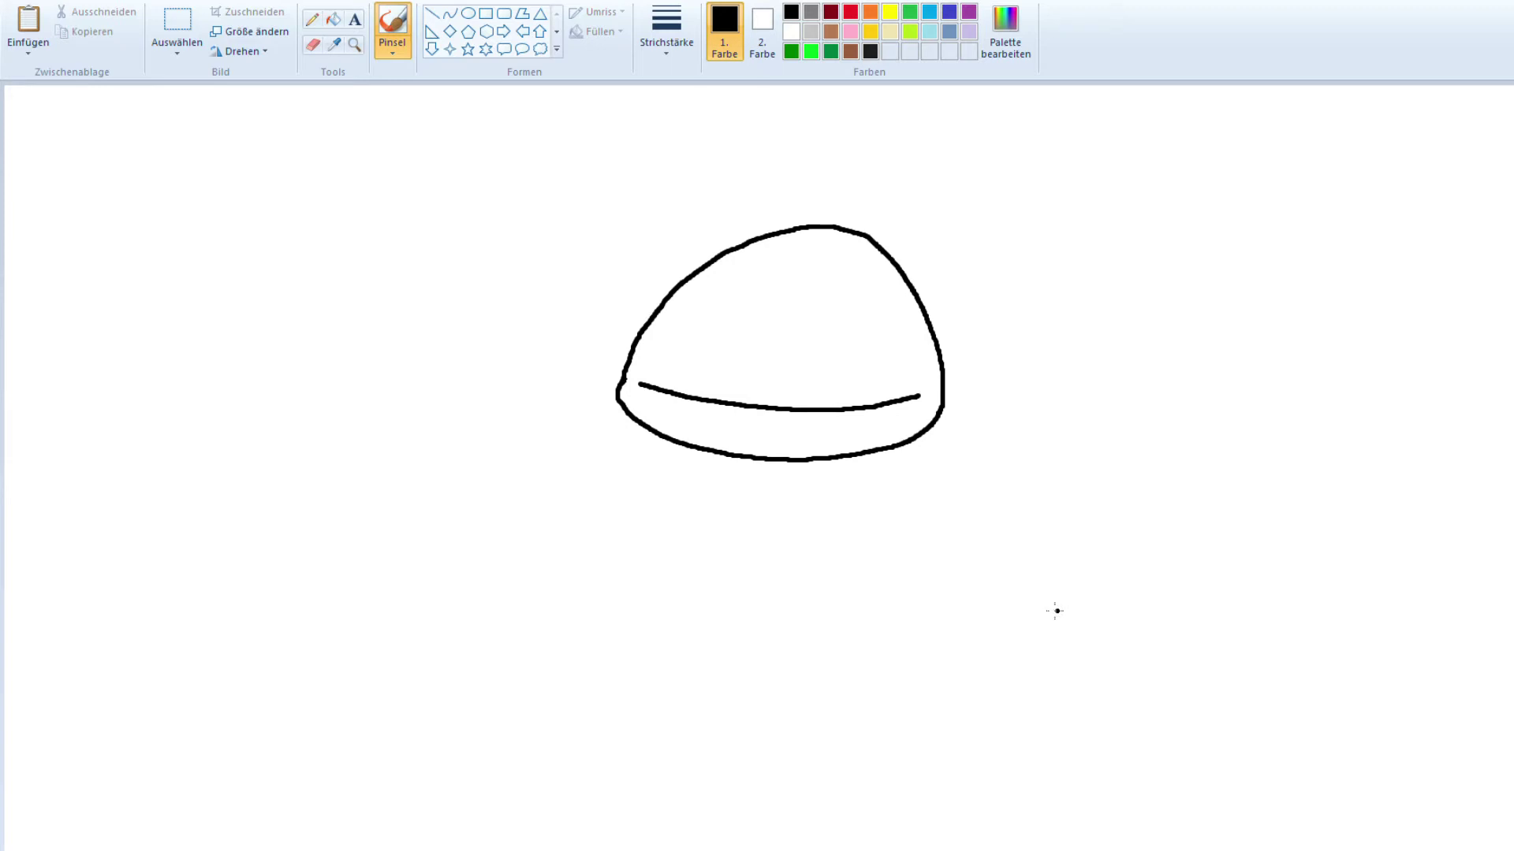
pyautogui.click(1055, 611)
pyautogui.moveTo(888, 404)
pyautogui.mouseDown()
pyautogui.moveTo(903, 417)
pyautogui.moveTo(908, 398)
pyautogui.moveTo(916, 418)
pyautogui.moveTo(924, 394)
pyautogui.moveTo(923, 418)
pyautogui.mouseUp()
pyautogui.moveTo(641, 386)
pyautogui.mouseDown()
pyautogui.moveTo(642, 407)
pyautogui.moveTo(654, 389)
pyautogui.moveTo(678, 398)
pyautogui.mouseUp()
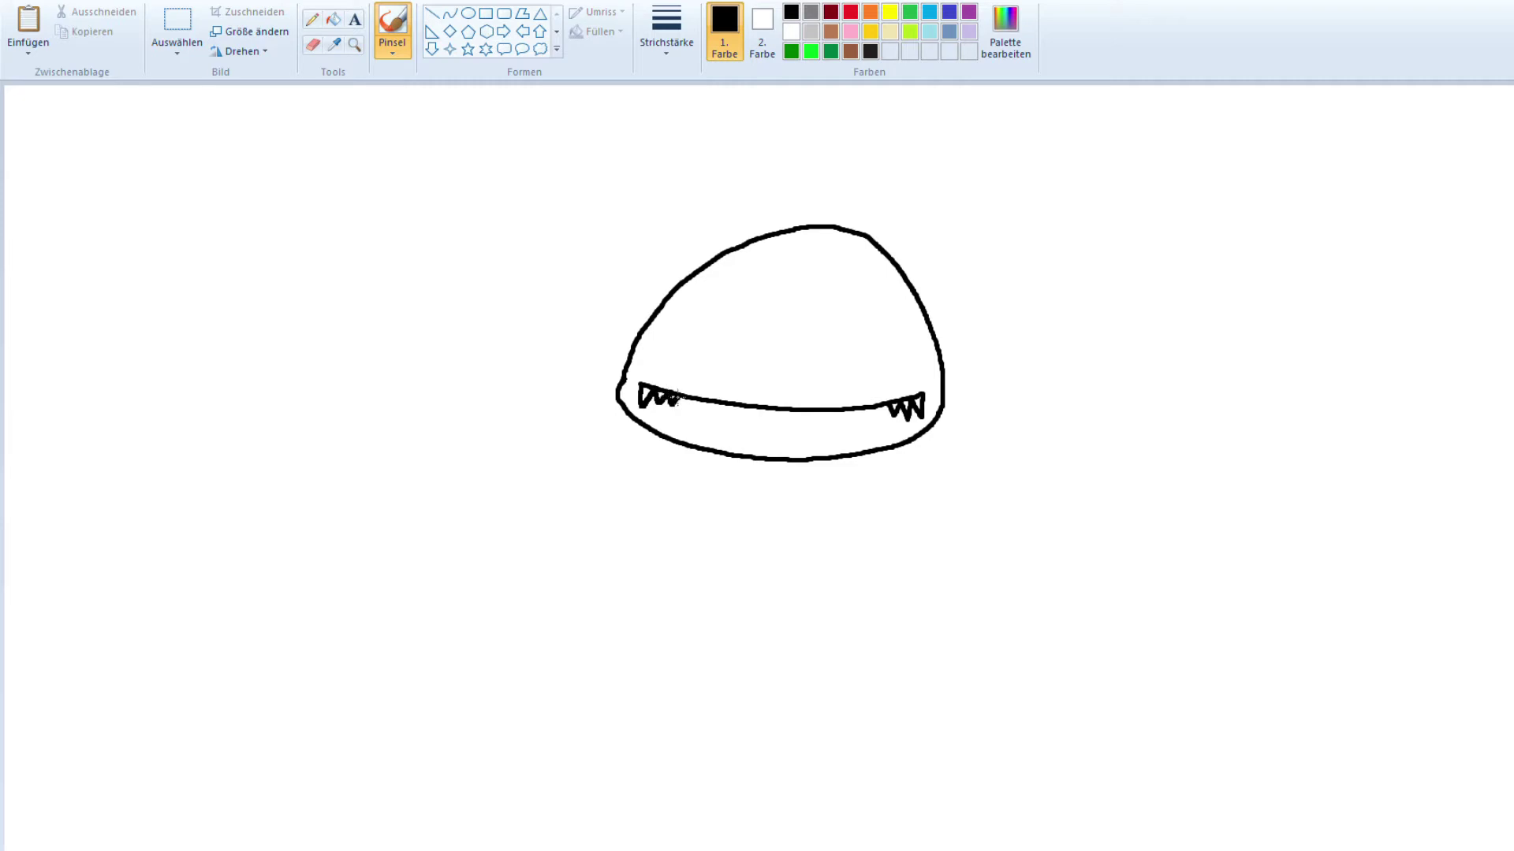
pyautogui.hotkey('ctrl', 'z')
pyautogui.moveTo(640, 385)
pyautogui.mouseDown()
pyautogui.moveTo(641, 409)
pyautogui.moveTo(673, 401)
pyautogui.mouseUp()
pyautogui.hotkey('ctrl', 'z')
# - Draw two slanted, angry eyes with pupils on the upper head and add a heavy brow lid above each one
pyautogui.moveTo(708, 275)
pyautogui.mouseDown()
pyautogui.moveTo(742, 313)
pyautogui.moveTo(703, 310)
pyautogui.moveTo(702, 276)
pyautogui.mouseUp()
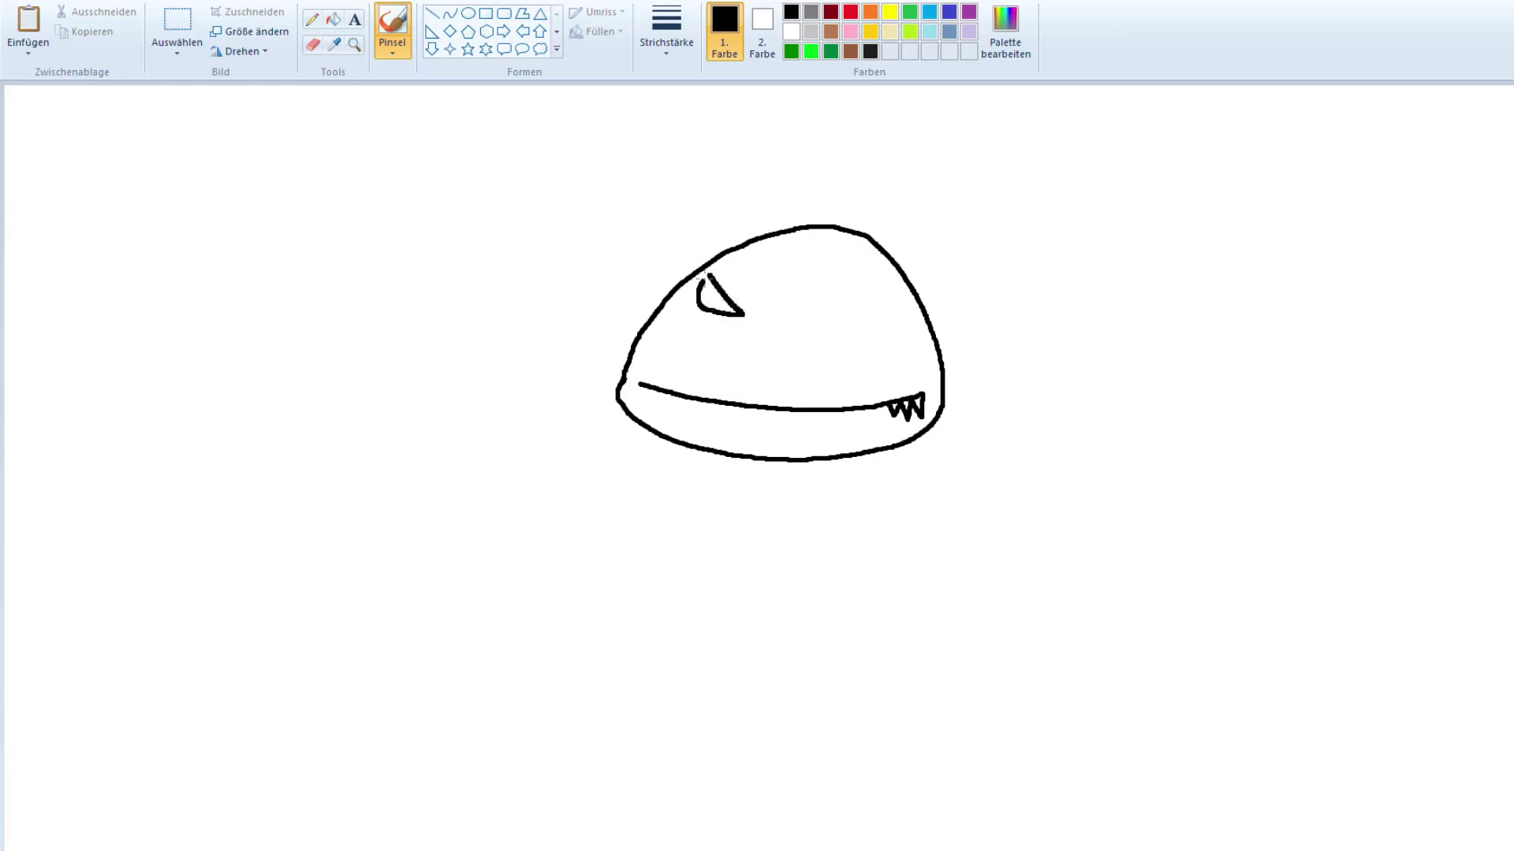
pyautogui.click(892, 278)
pyautogui.moveTo(893, 282)
pyautogui.mouseDown()
pyautogui.moveTo(896, 315)
pyautogui.moveTo(840, 318)
pyautogui.moveTo(887, 274)
pyautogui.mouseUp()
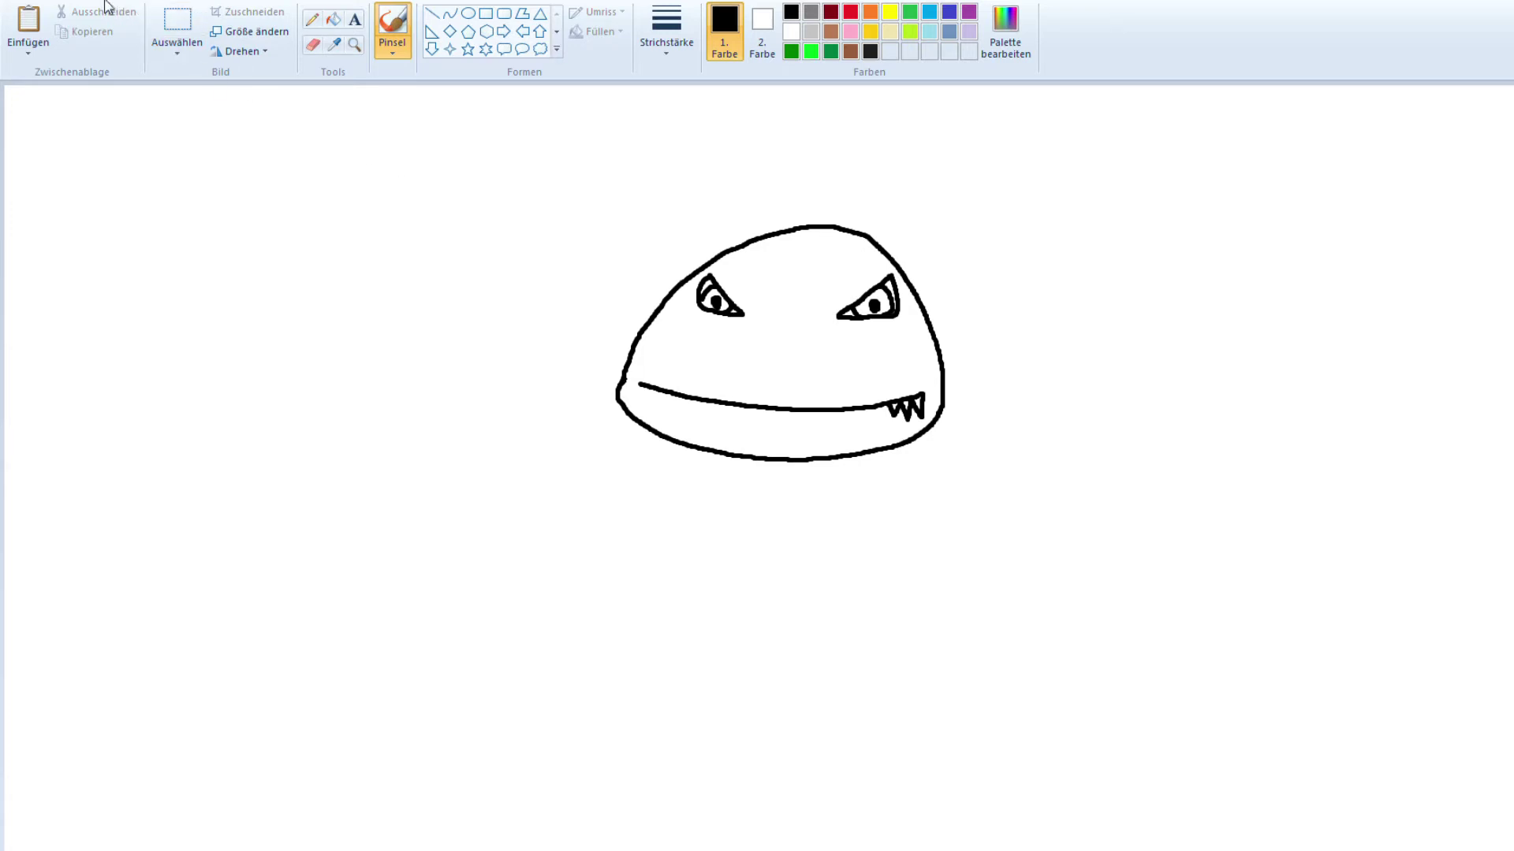
pyautogui.hotkey('ctrl', 'z')
pyautogui.moveTo(713, 300); pyautogui.dragTo(716, 300)
pyautogui.moveTo(708, 263); pyautogui.dragTo(749, 314)
pyautogui.moveTo(889, 270); pyautogui.dragTo(833, 316)
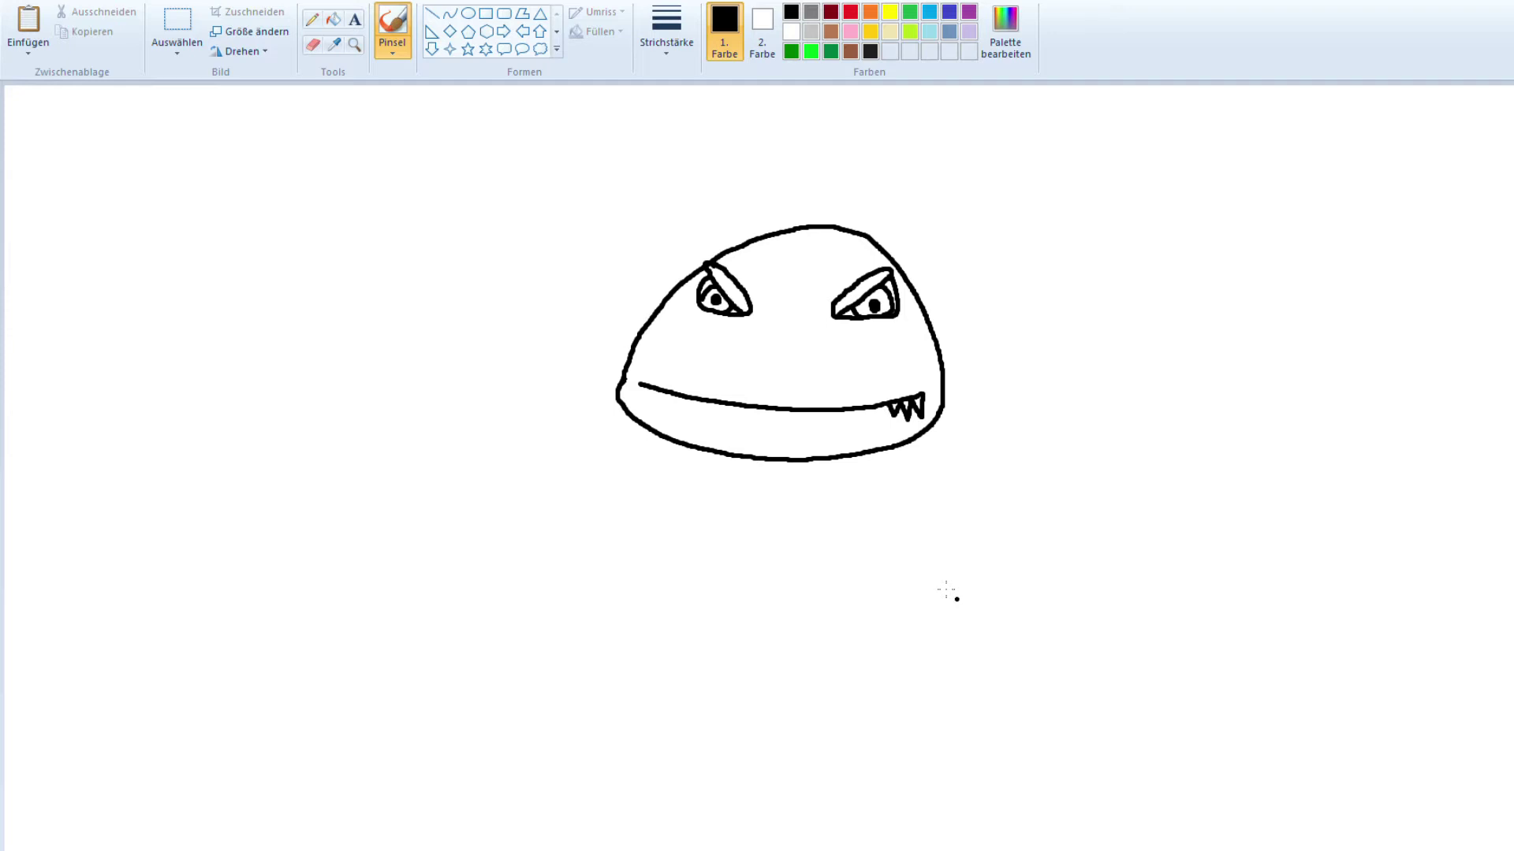
pyautogui.click(932, 482)
pyautogui.moveTo(940, 415)
pyautogui.mouseDown()
pyautogui.moveTo(1036, 490)
pyautogui.moveTo(1100, 624)
pyautogui.moveTo(1084, 710)
pyautogui.moveTo(1043, 770)
pyautogui.moveTo(1003, 789)
pyautogui.mouseUp()
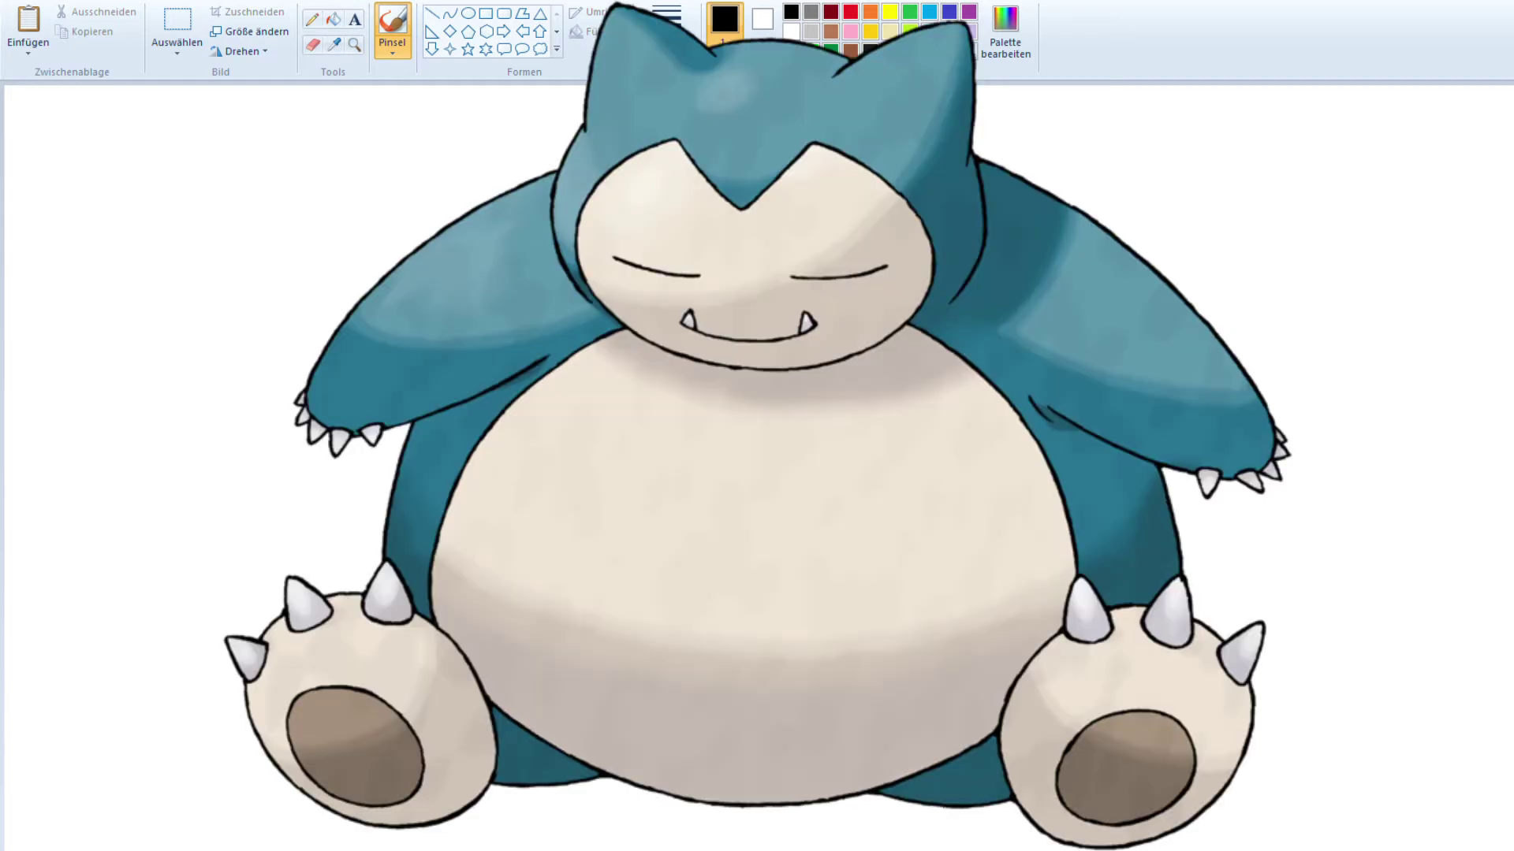
pyautogui.moveTo(915, 801)
pyautogui.mouseDown()
pyautogui.moveTo(693, 804)
pyautogui.moveTo(558, 785)
pyautogui.moveTo(456, 619)
pyautogui.moveTo(456, 551)
pyautogui.moveTo(503, 475)
pyautogui.moveTo(637, 410)
pyautogui.mouseUp()
pyautogui.click(1114, 668)
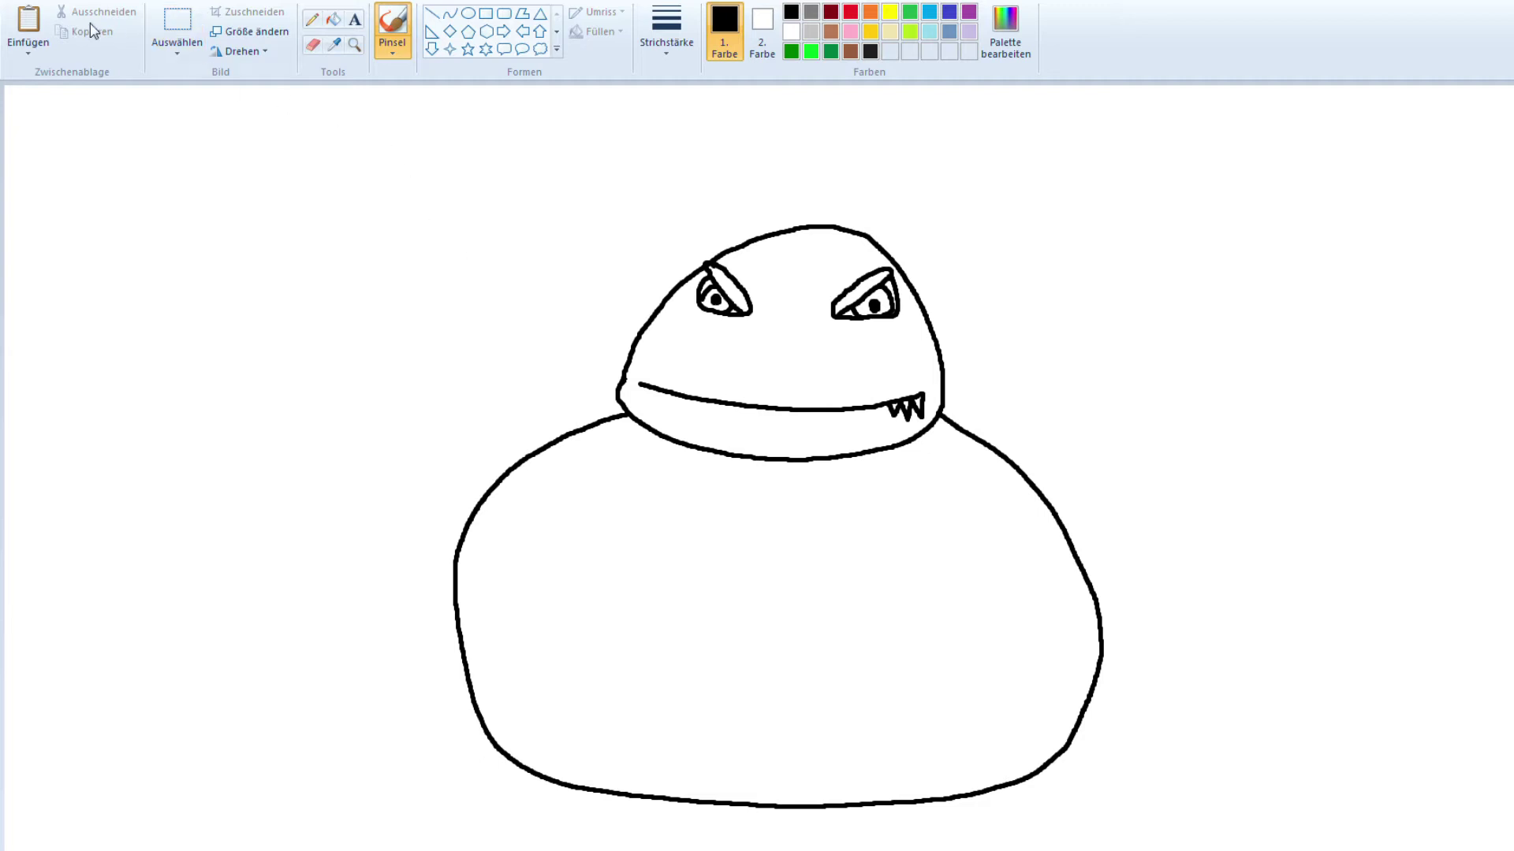
pyautogui.hotkey('ctrl', 'z')
# - Draw a large rounded body outline running from one lower side of the head around to the other
pyautogui.scroll(-2, 966, 337)
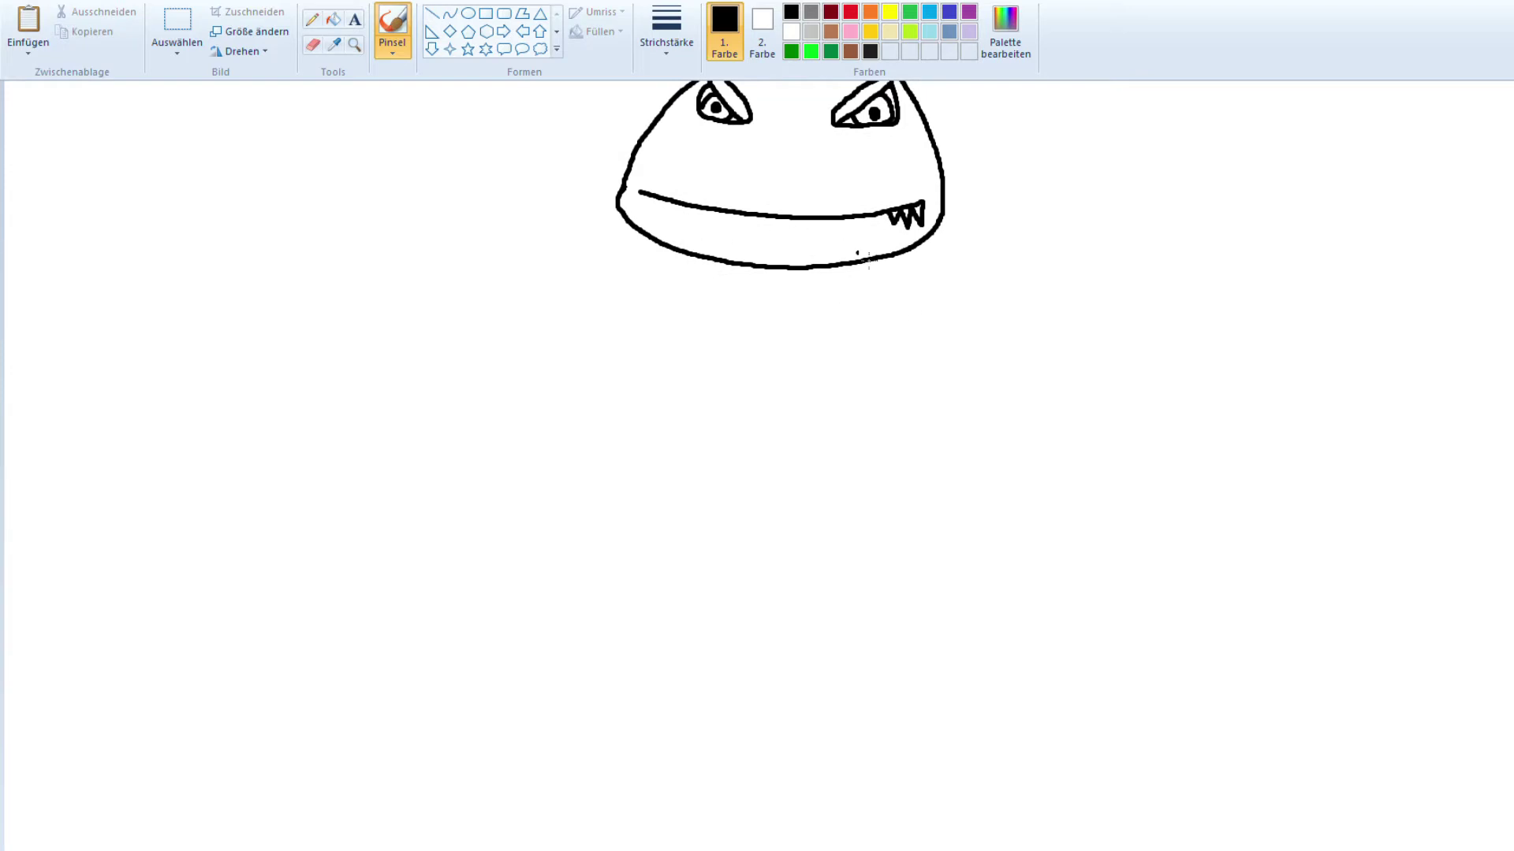
pyautogui.scroll(2, 1254, 425)
pyautogui.scroll(-1, 1289, 361)
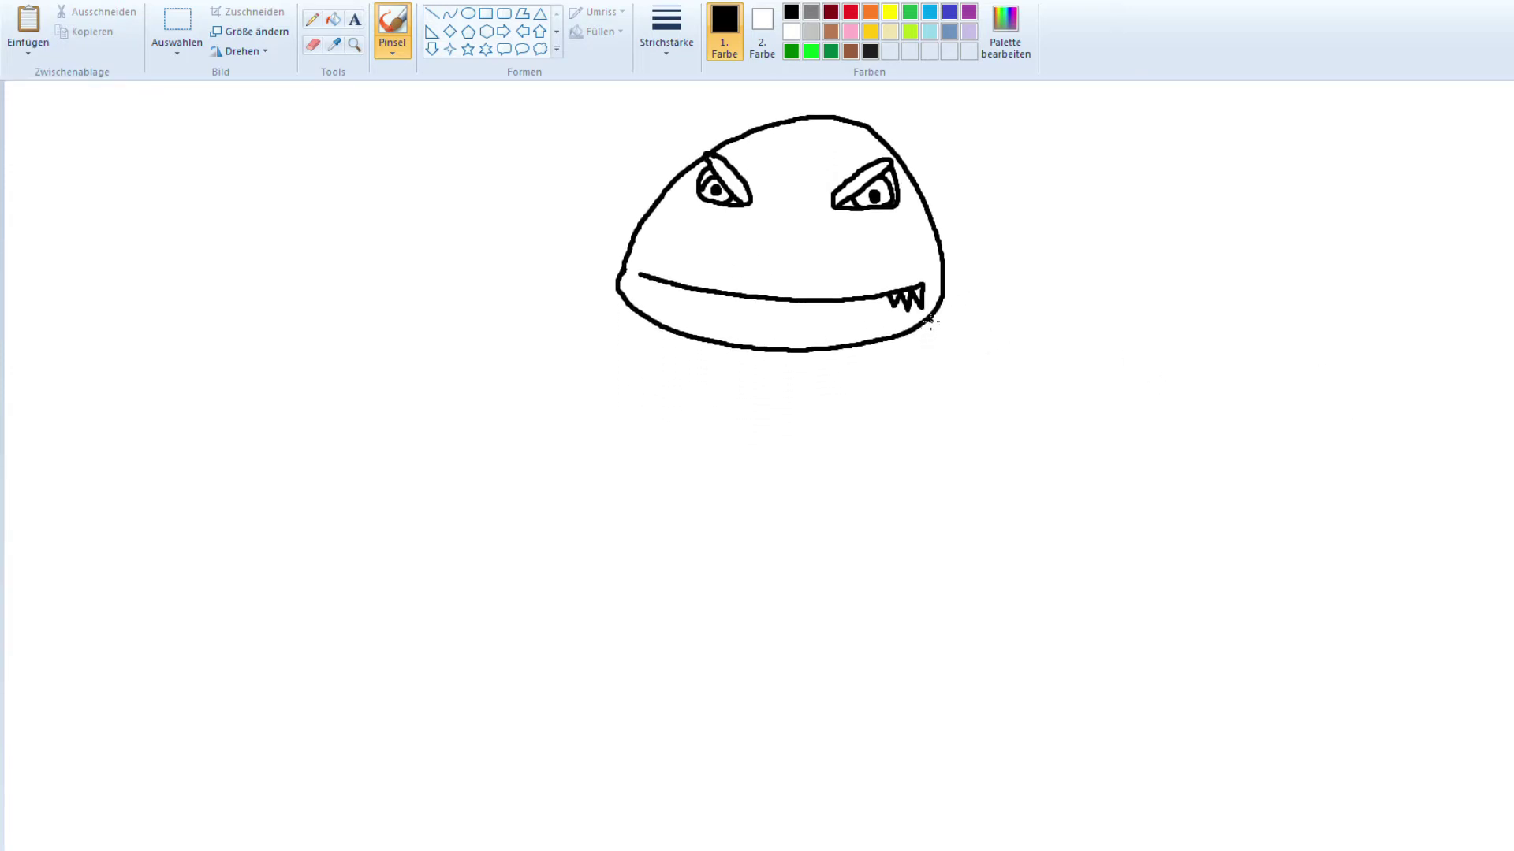
pyautogui.moveTo(929, 320)
pyautogui.mouseDown()
pyautogui.moveTo(1007, 418)
pyautogui.moveTo(1034, 554)
pyautogui.moveTo(1022, 616)
pyautogui.moveTo(993, 660)
pyautogui.moveTo(926, 700)
pyautogui.moveTo(757, 713)
pyautogui.moveTo(603, 682)
pyautogui.moveTo(545, 617)
pyautogui.moveTo(520, 531)
pyautogui.moveTo(524, 431)
pyautogui.moveTo(573, 334)
pyautogui.moveTo(635, 299)
pyautogui.mouseUp()
pyautogui.hotkey('ctrl', 'z')
pyautogui.moveTo(629, 302)
pyautogui.mouseDown()
pyautogui.moveTo(568, 369)
pyautogui.moveTo(533, 529)
pyautogui.mouseUp()
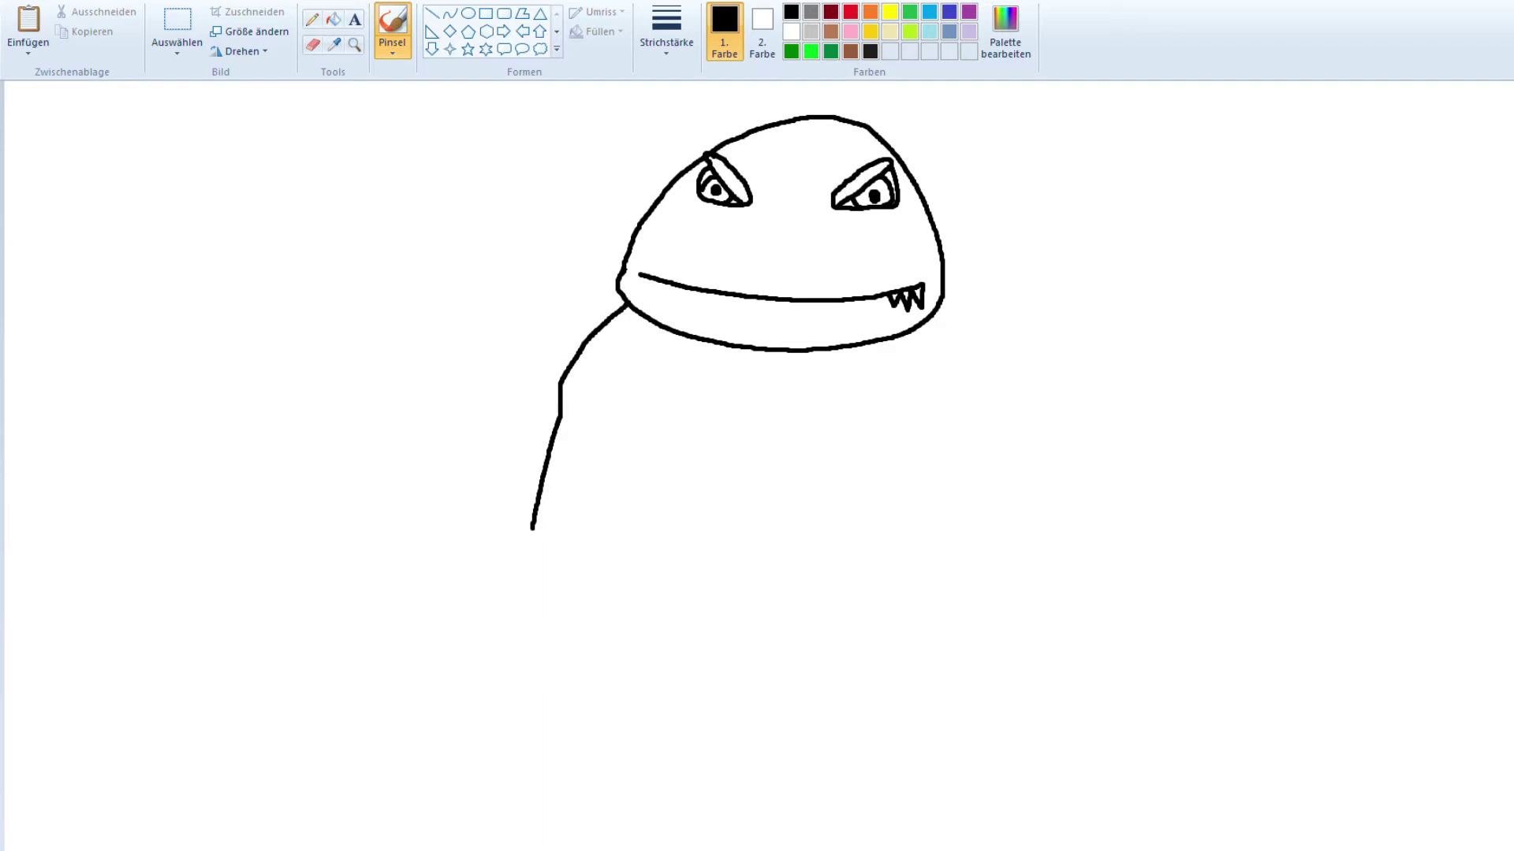
pyautogui.hotkey('ctrl', 'z')
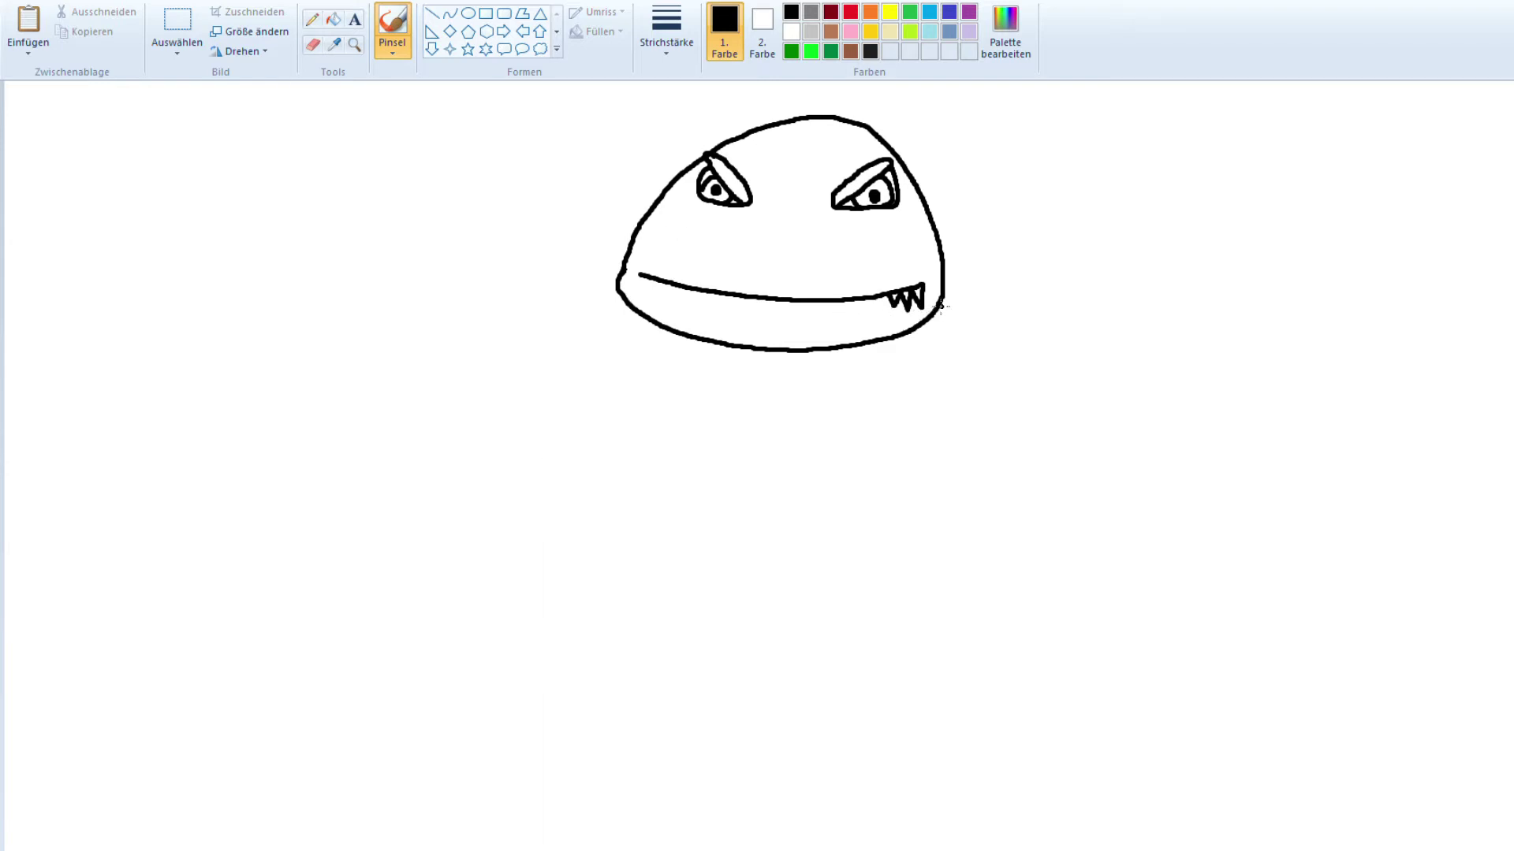
pyautogui.moveTo(939, 305)
pyautogui.mouseDown()
pyautogui.moveTo(1013, 418)
pyautogui.moveTo(1025, 578)
pyautogui.moveTo(966, 681)
pyautogui.moveTo(816, 703)
pyautogui.moveTo(672, 700)
pyautogui.moveTo(612, 681)
pyautogui.moveTo(566, 655)
pyautogui.moveTo(541, 613)
pyautogui.moveTo(527, 463)
pyautogui.moveTo(540, 416)
pyautogui.moveTo(637, 320)
pyautogui.mouseUp()
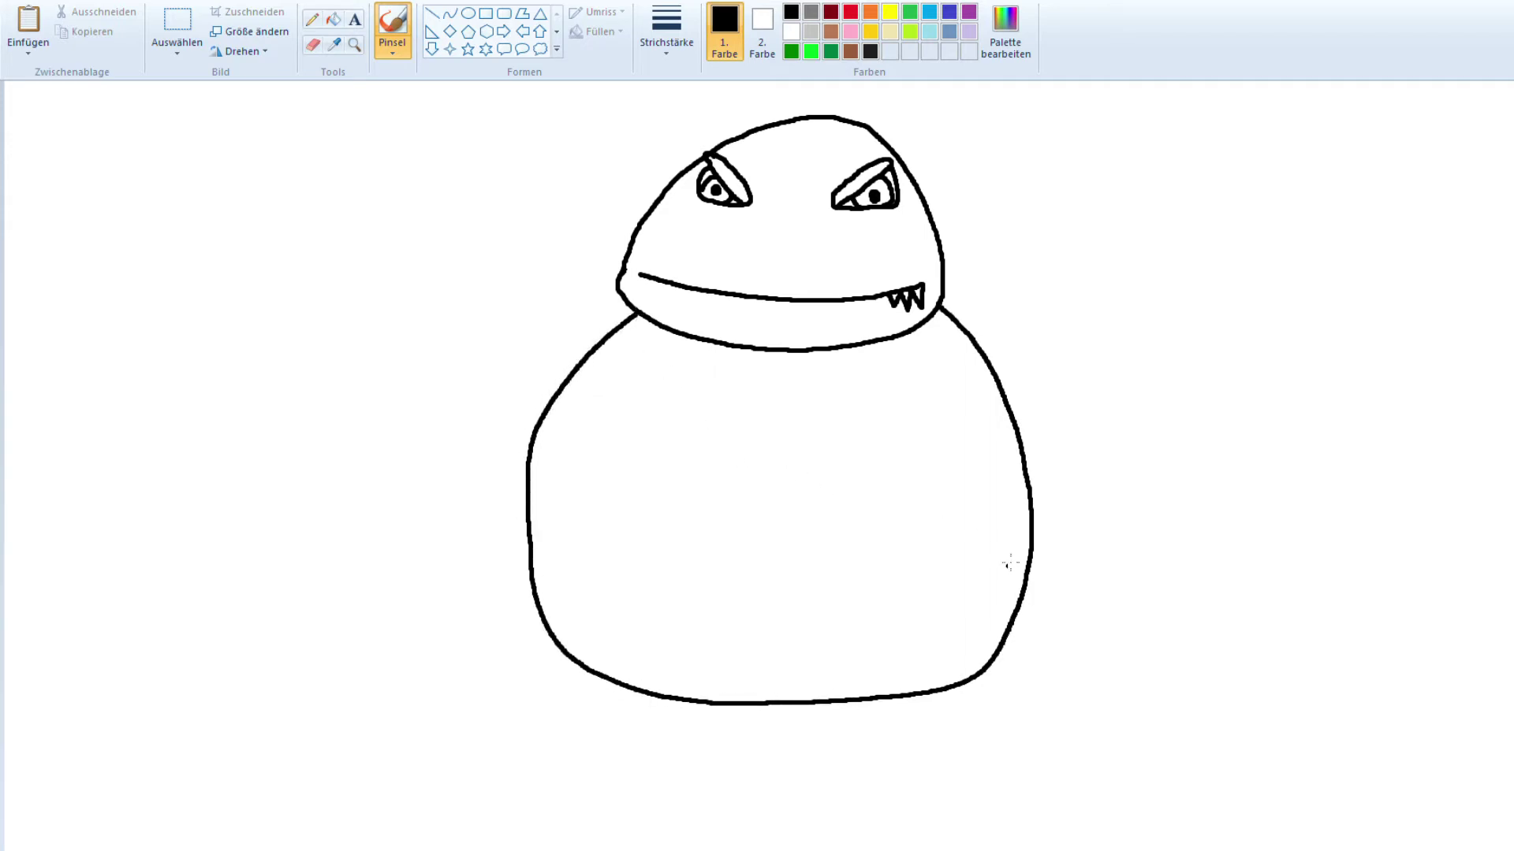
pyautogui.scroll(3, 1214, 597)
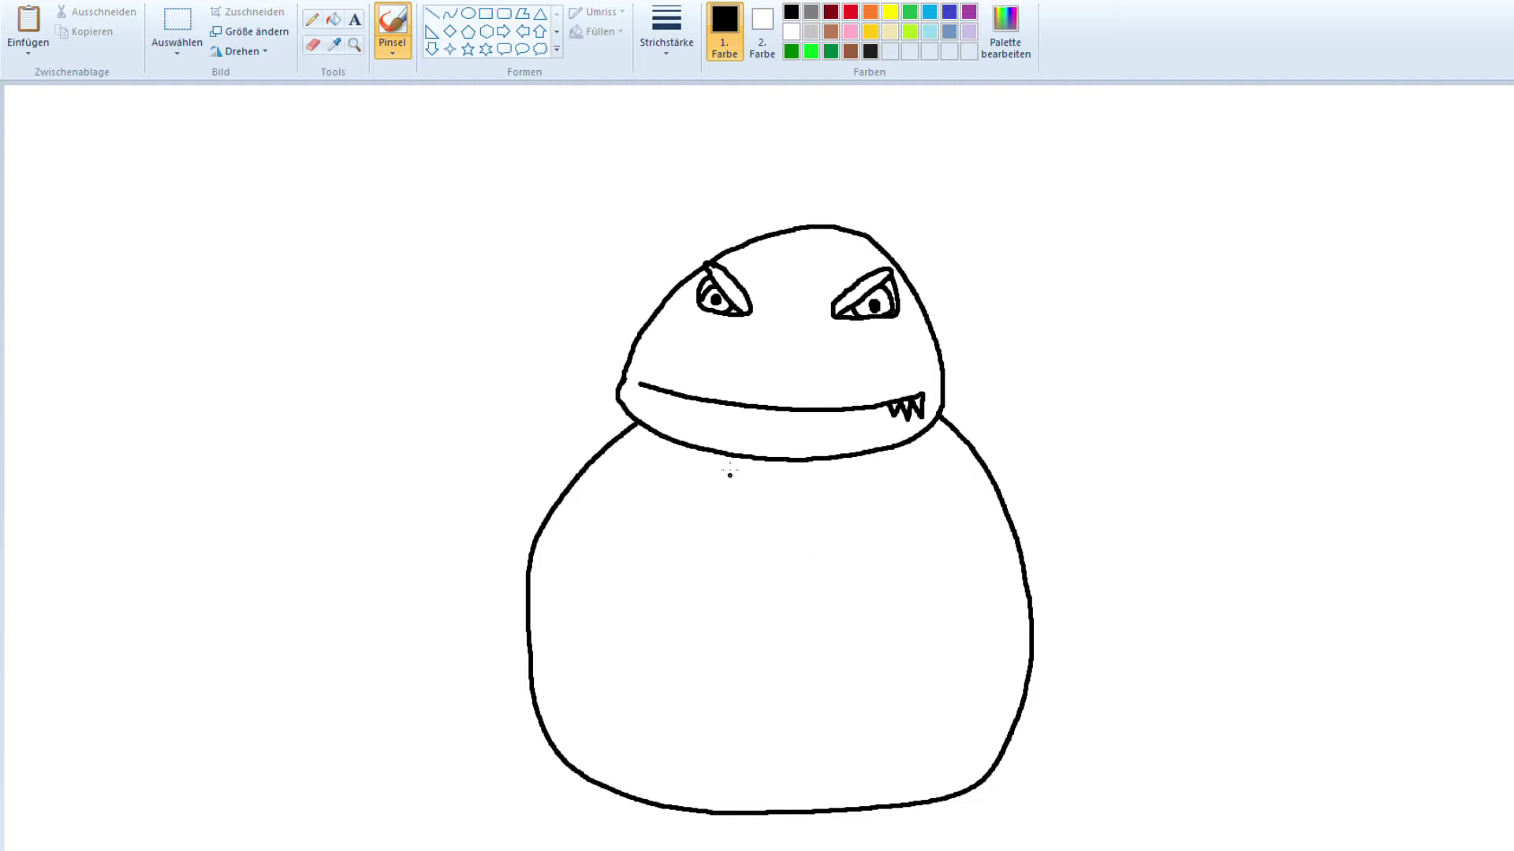
# - Draw a small half-round collar shape below the chin with one horizontal line across it
pyautogui.moveTo(729, 457)
pyautogui.mouseDown()
pyautogui.moveTo(743, 496)
pyautogui.moveTo(784, 504)
pyautogui.moveTo(841, 488)
pyautogui.moveTo(850, 457)
pyautogui.mouseUp()
pyautogui.click(1177, 622)
pyautogui.moveTo(789, 461); pyautogui.dragTo(790, 506)
pyautogui.hotkey('ctrl', 'z')
pyautogui.moveTo(730, 472); pyautogui.dragTo(842, 474)
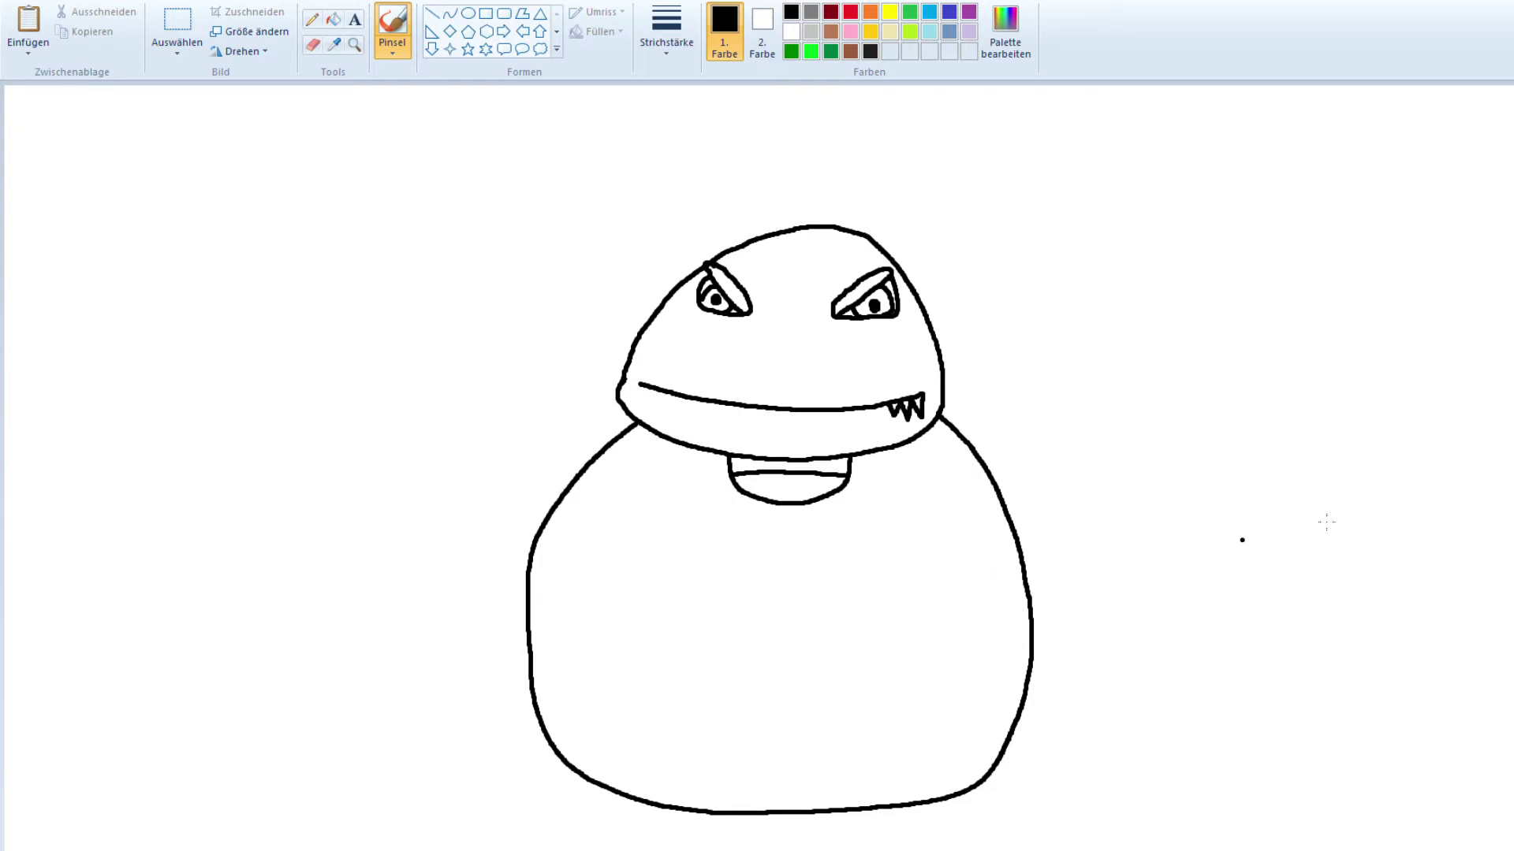
pyautogui.scroll(-2, 760, 448)
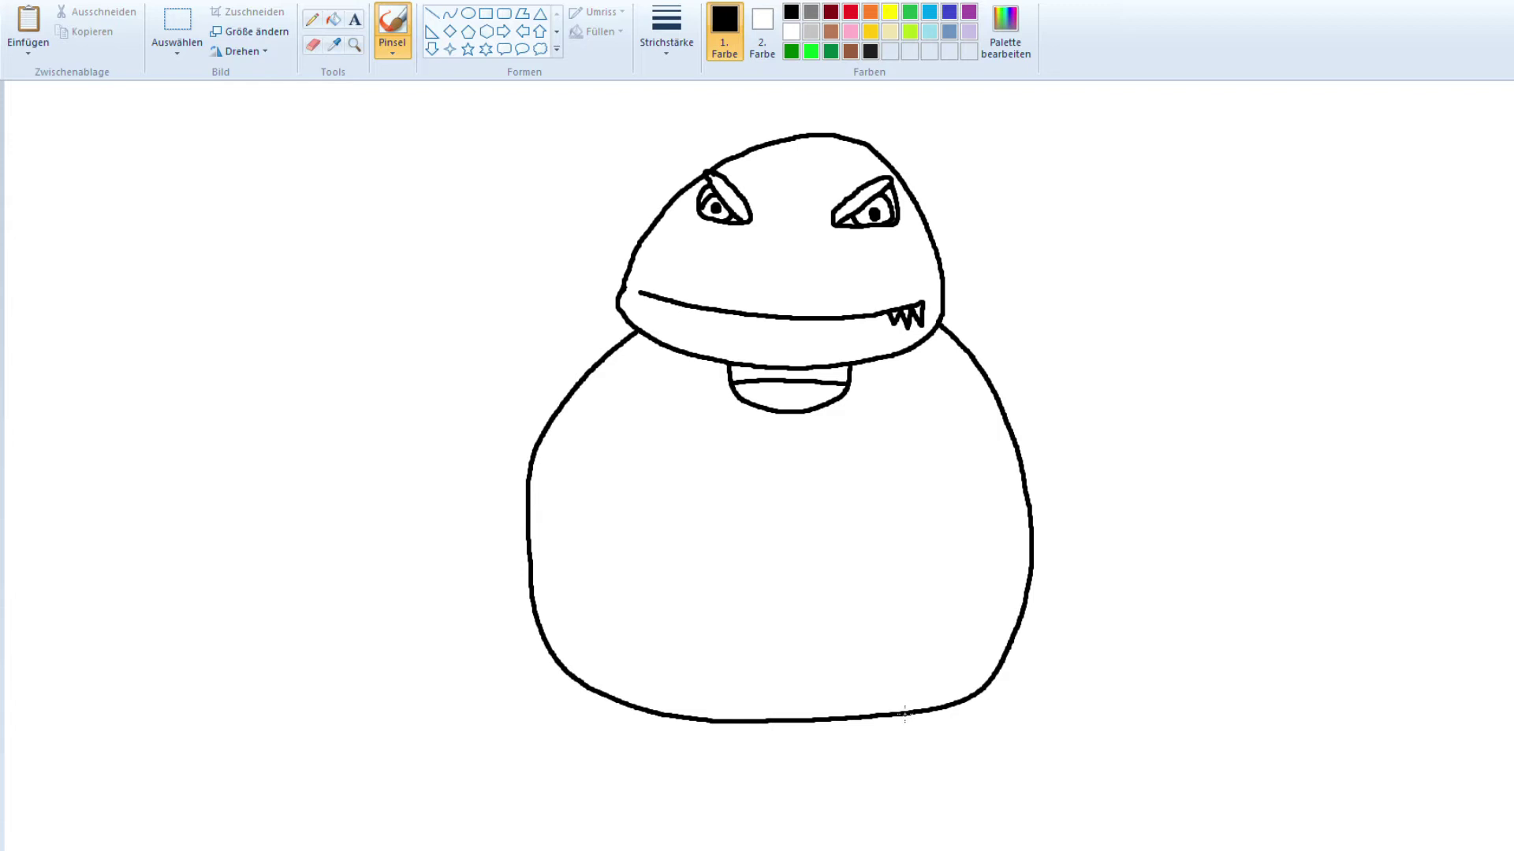
pyautogui.moveTo(905, 714)
pyautogui.mouseDown()
pyautogui.moveTo(884, 767)
pyautogui.moveTo(914, 785)
pyautogui.moveTo(1113, 788)
pyautogui.mouseUp()
pyautogui.moveTo(1136, 784); pyautogui.dragTo(1151, 781)
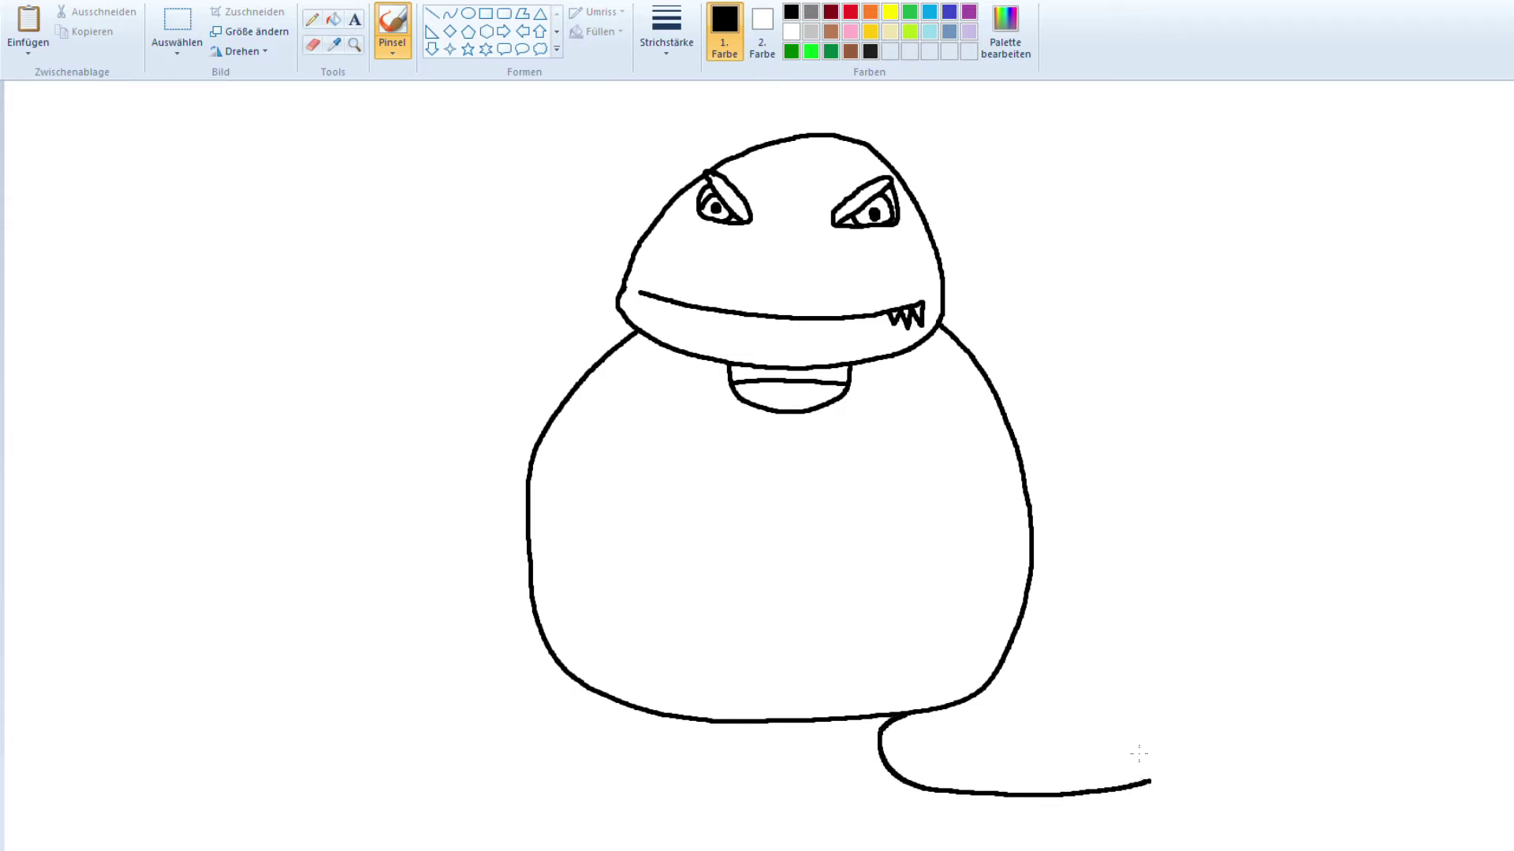
pyautogui.hotkey('ctrl', 'z')
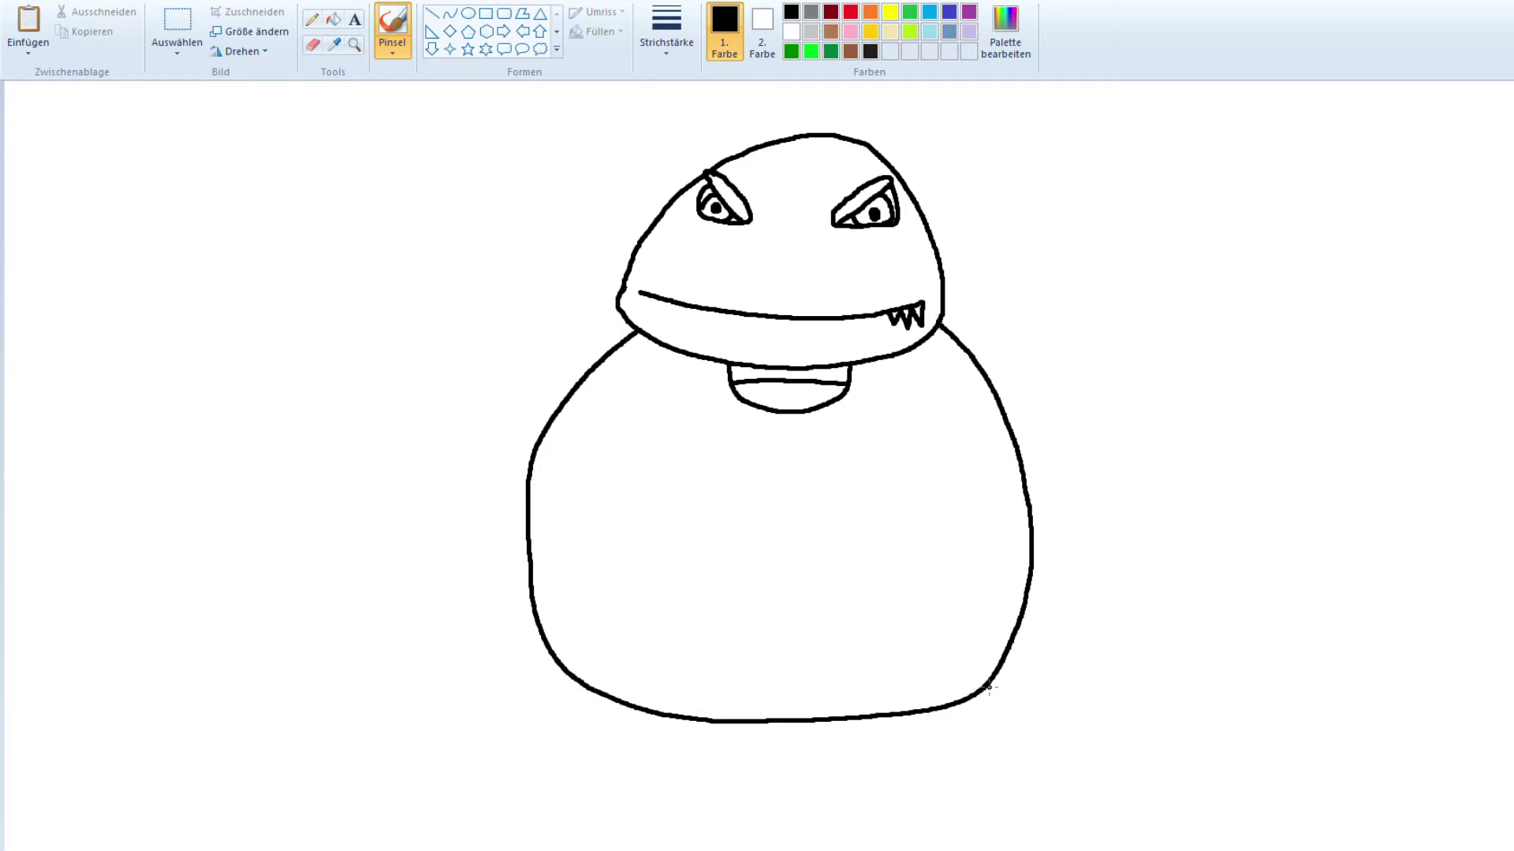
# - Draw two short legs under the body, each ending in a long outward-pointing foot with two pointed claws
pyautogui.moveTo(988, 686); pyautogui.dragTo(1021, 748)
pyautogui.moveTo(882, 715)
pyautogui.mouseDown()
pyautogui.moveTo(910, 763)
pyautogui.moveTo(894, 801)
pyautogui.moveTo(1089, 829)
pyautogui.moveTo(1150, 826)
pyautogui.moveTo(1179, 804)
pyautogui.moveTo(1022, 747)
pyautogui.mouseUp()
pyautogui.moveTo(1134, 746); pyautogui.dragTo(1133, 827)
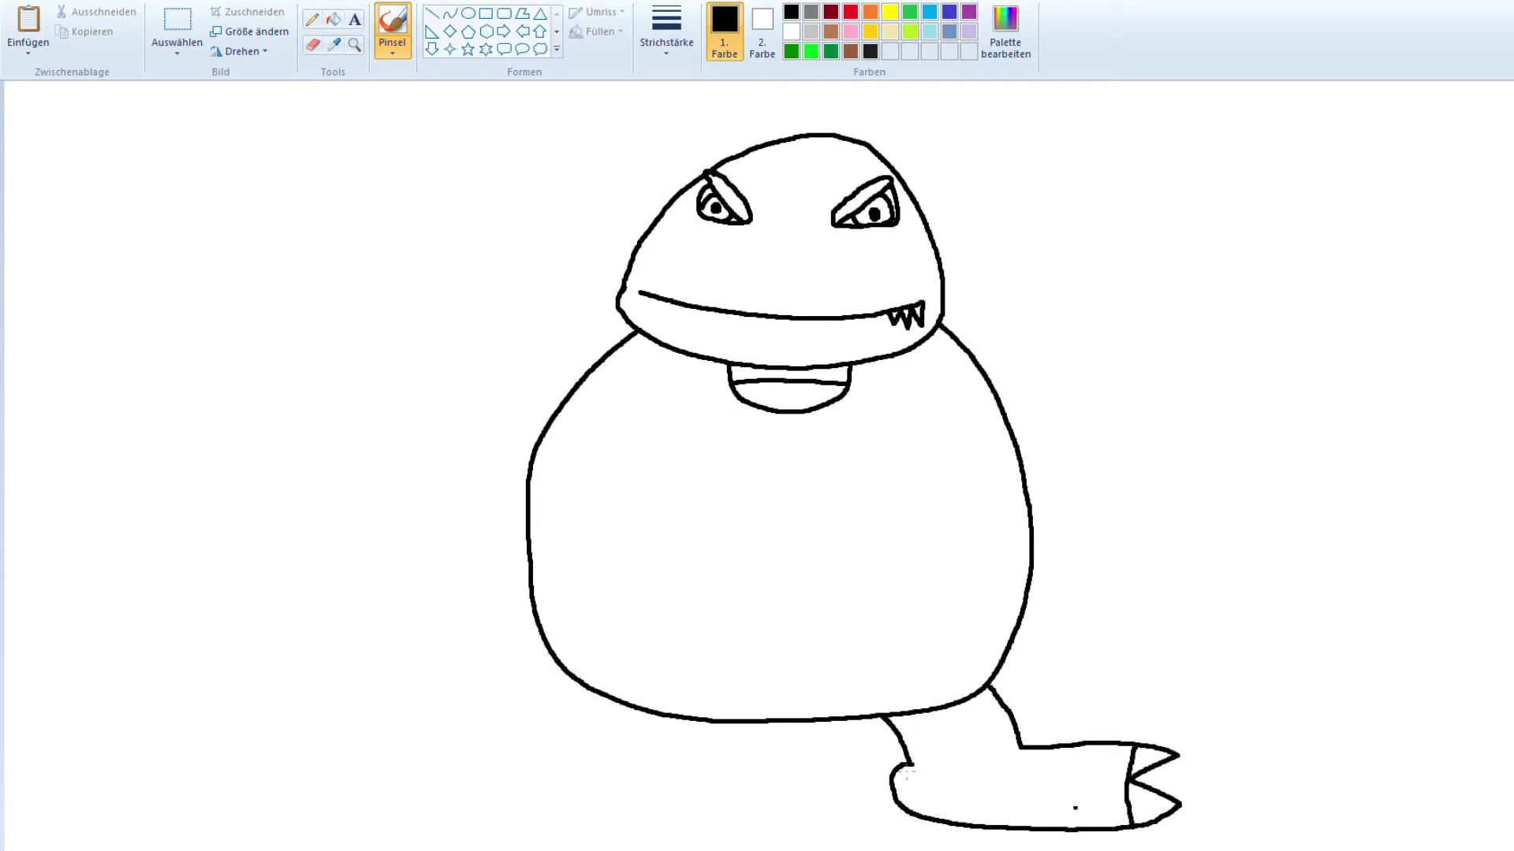
pyautogui.click(563, 676)
pyautogui.moveTo(563, 683); pyautogui.dragTo(540, 739)
pyautogui.moveTo(645, 712); pyautogui.dragTo(631, 741)
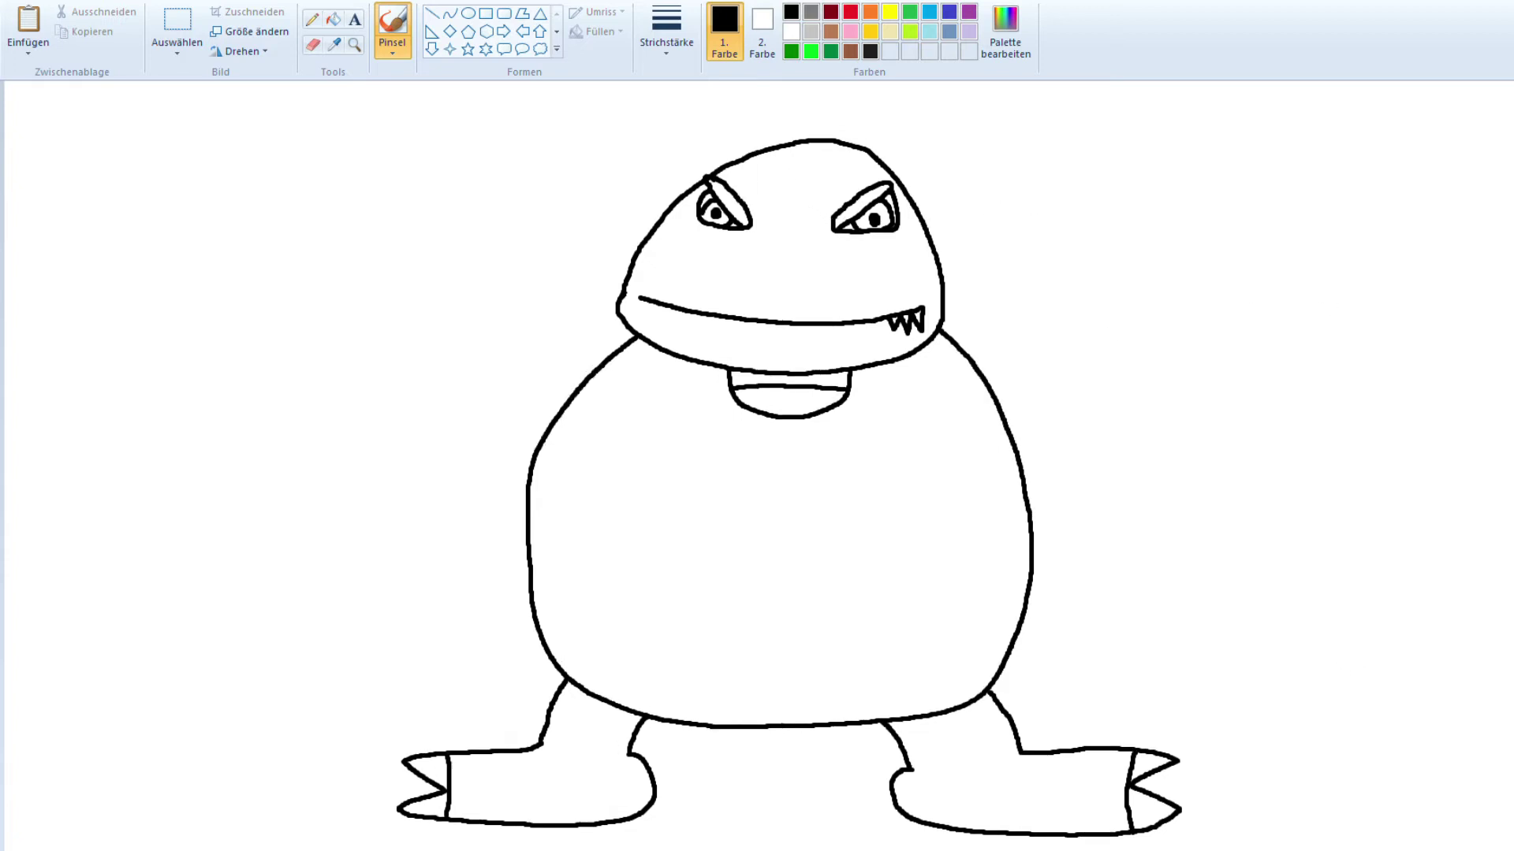
pyautogui.scroll(1, 780, 473)
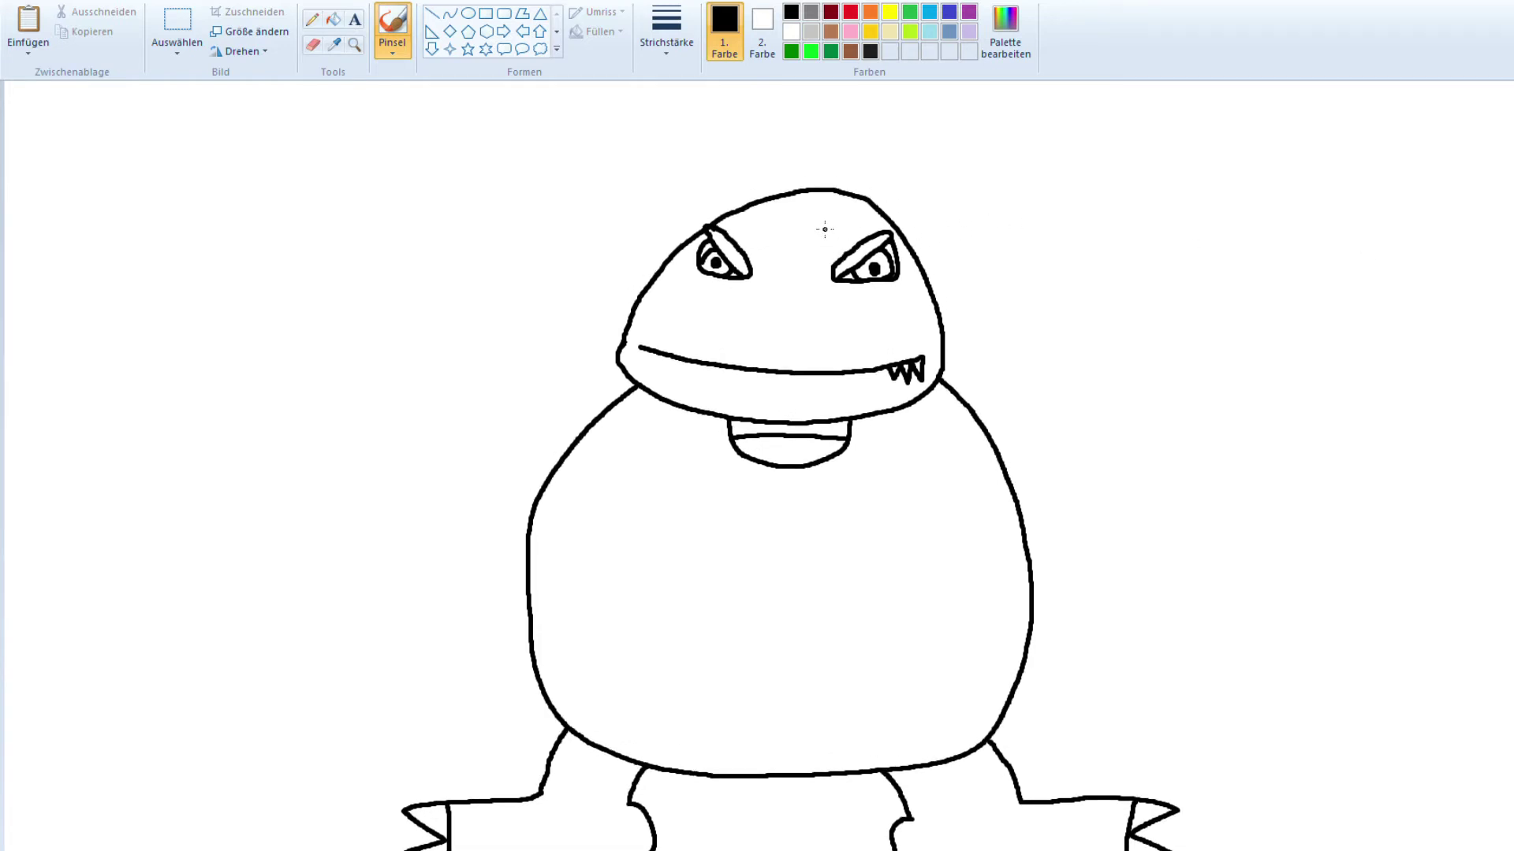
pyautogui.moveTo(825, 229)
pyautogui.mouseDown()
pyautogui.moveTo(745, 98)
pyautogui.moveTo(734, 188)
pyautogui.moveTo(775, 249)
pyautogui.mouseUp()
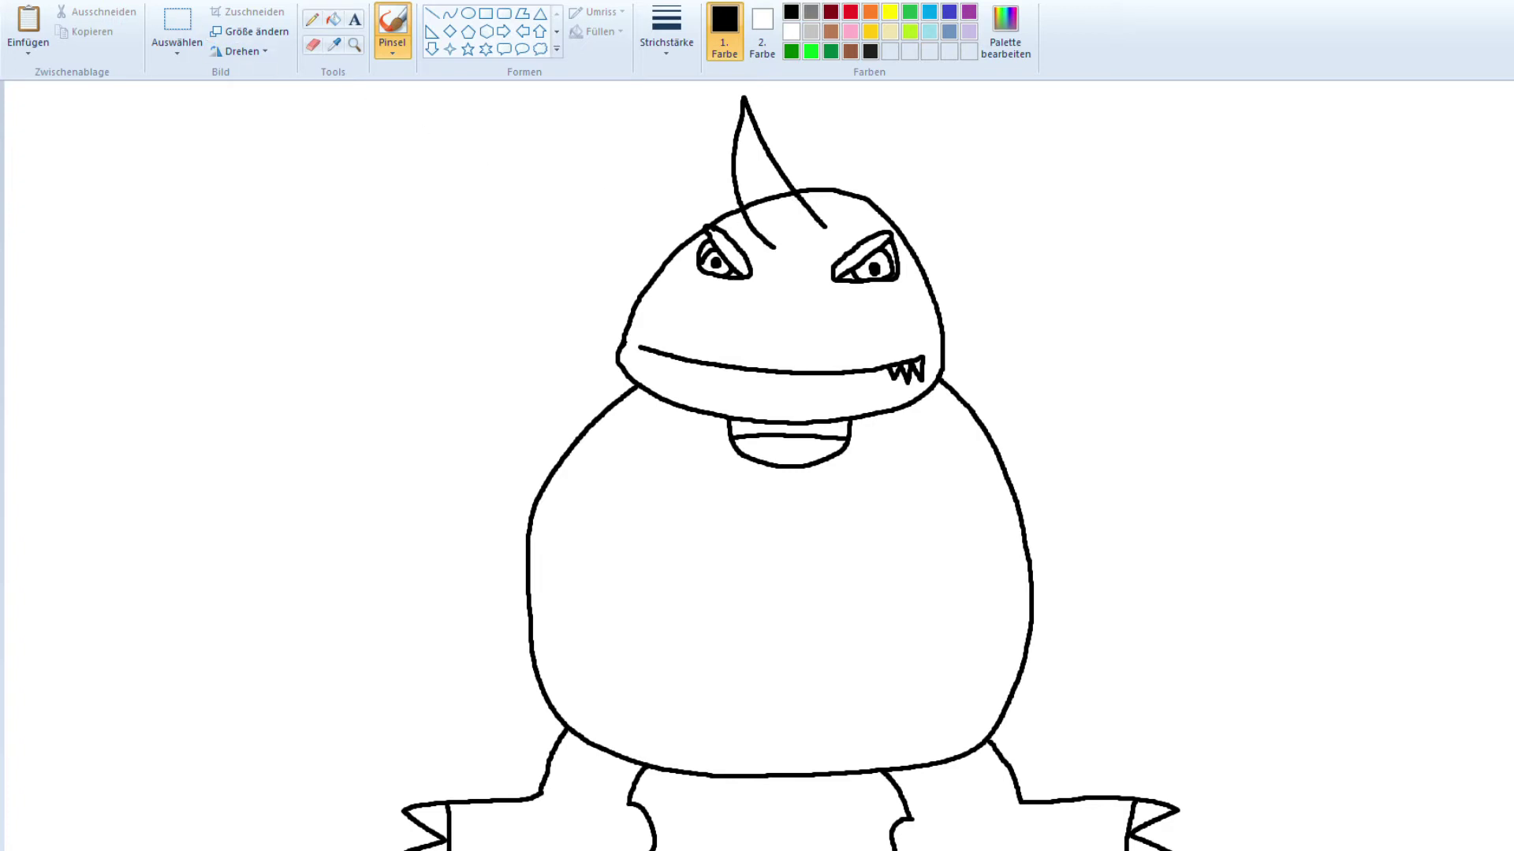
pyautogui.hotkey('ctrl', 'z')
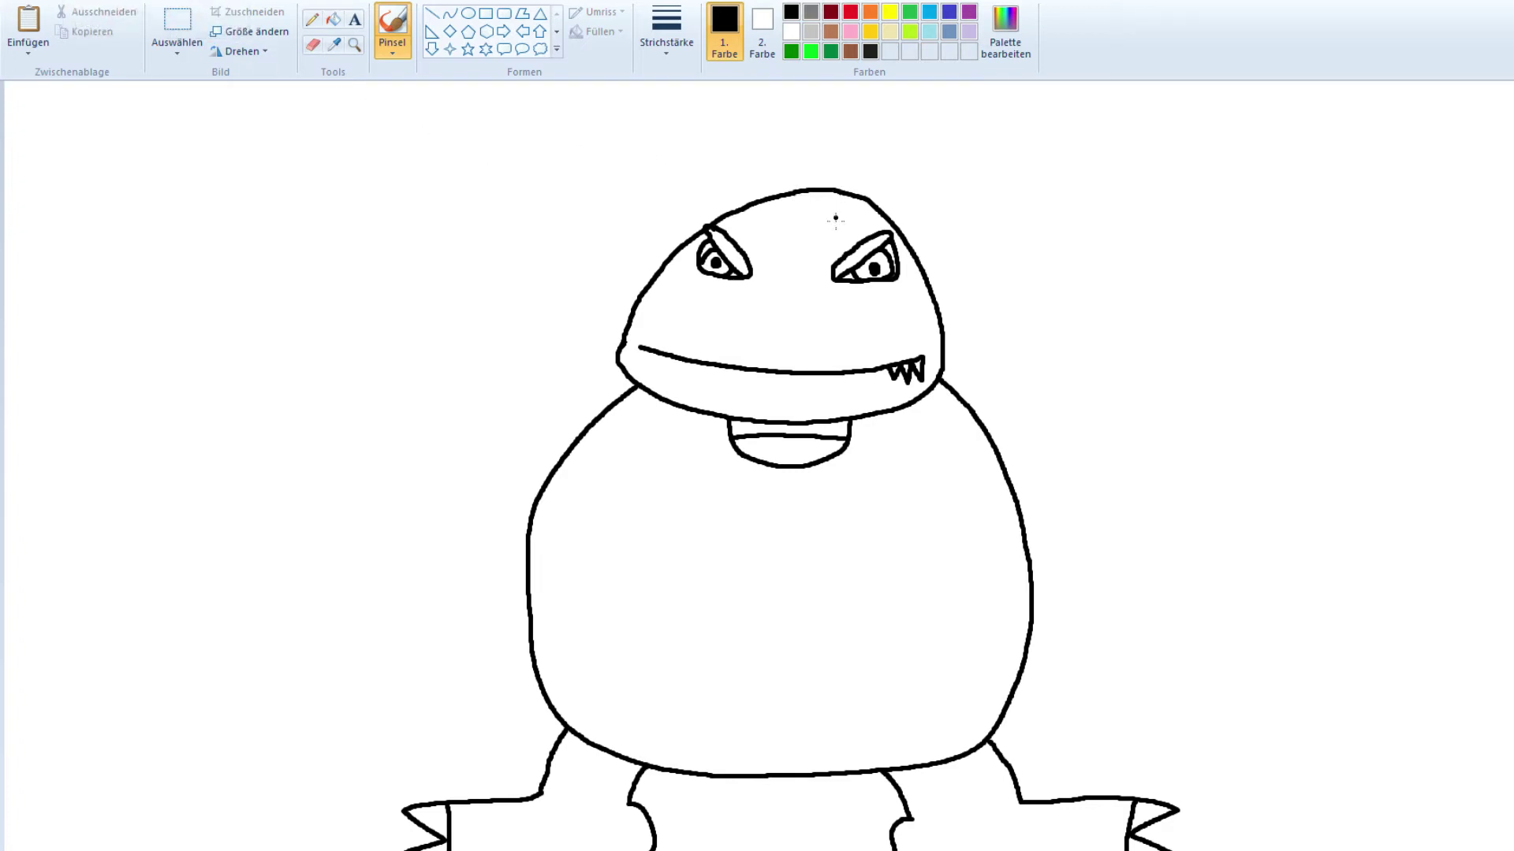
pyautogui.moveTo(828, 206)
pyautogui.mouseDown()
pyautogui.moveTo(785, 112)
pyautogui.moveTo(767, 152)
pyautogui.mouseUp()
pyautogui.hotkey('ctrl', 'z')
# - Draw a tall curved horn on top of the head and erase the head outline crossing its base
pyautogui.moveTo(828, 219)
pyautogui.mouseDown()
pyautogui.moveTo(755, 117)
pyautogui.moveTo(745, 187)
pyautogui.moveTo(783, 251)
pyautogui.mouseUp()
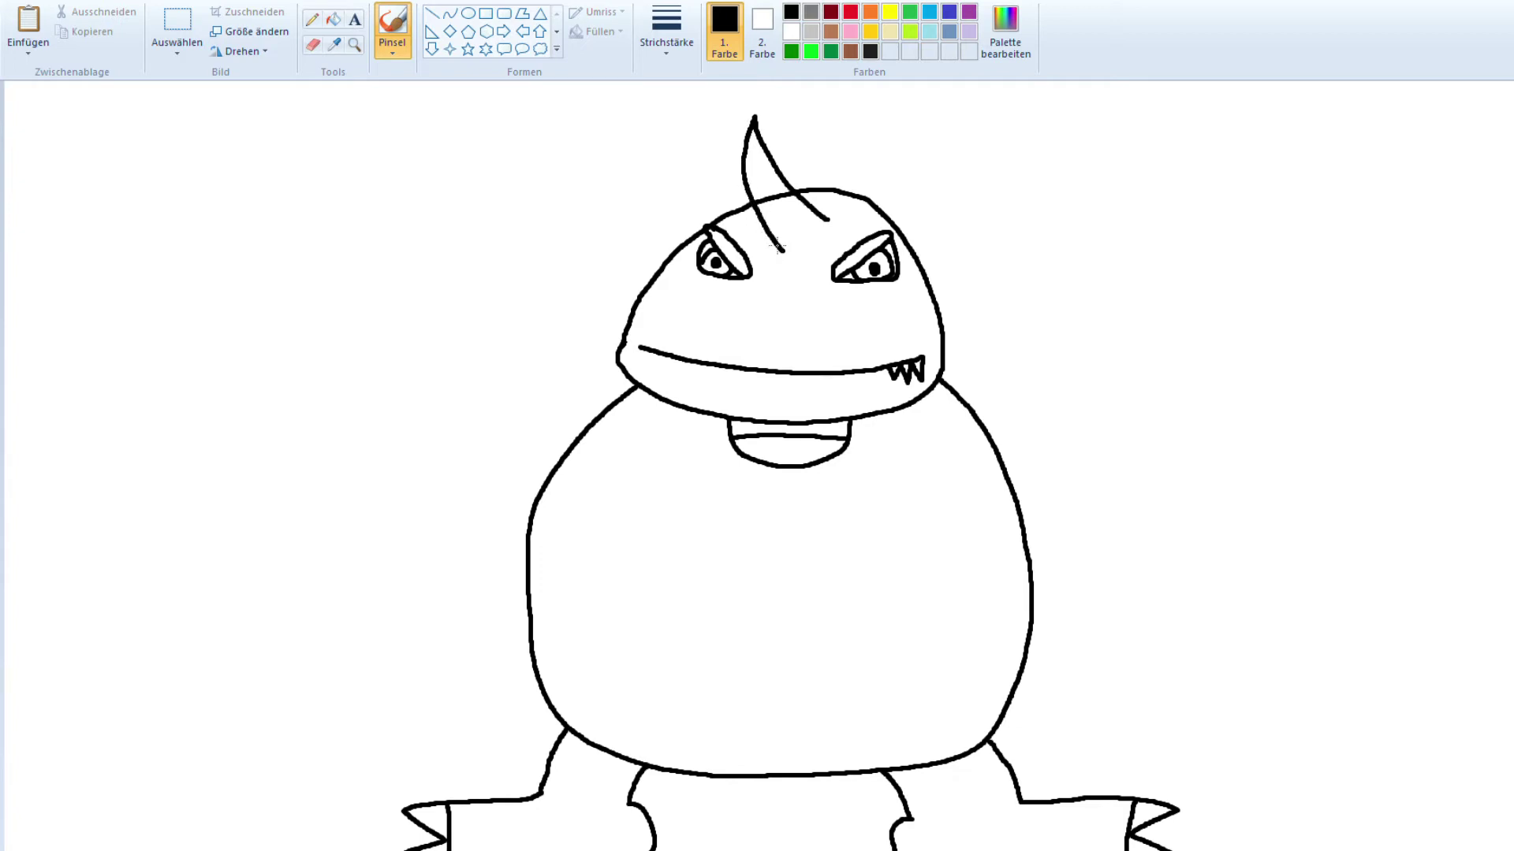
pyautogui.click(312, 45)
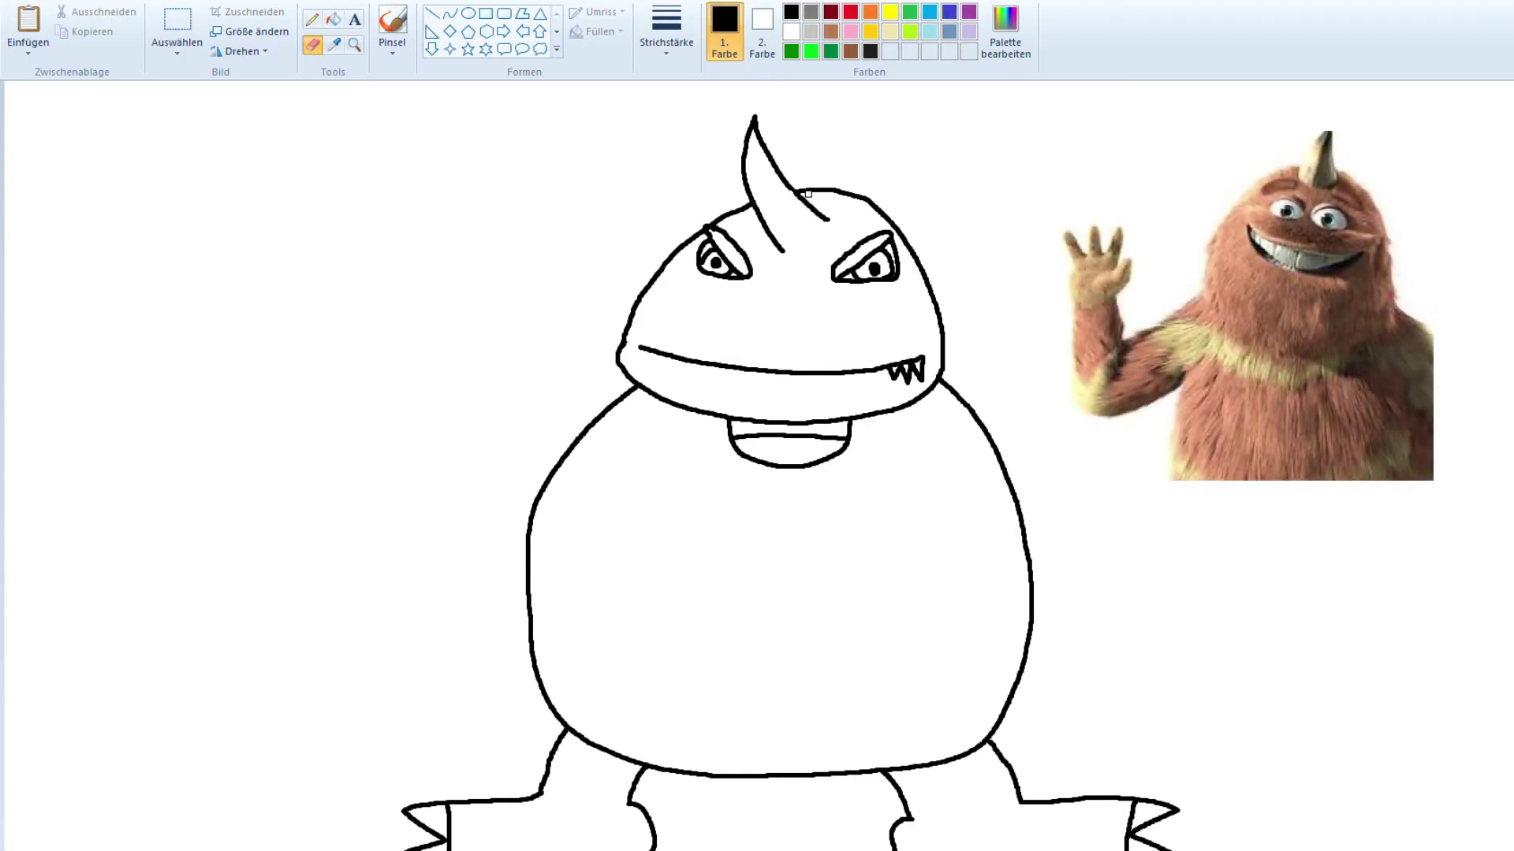
pyautogui.click(392, 24)
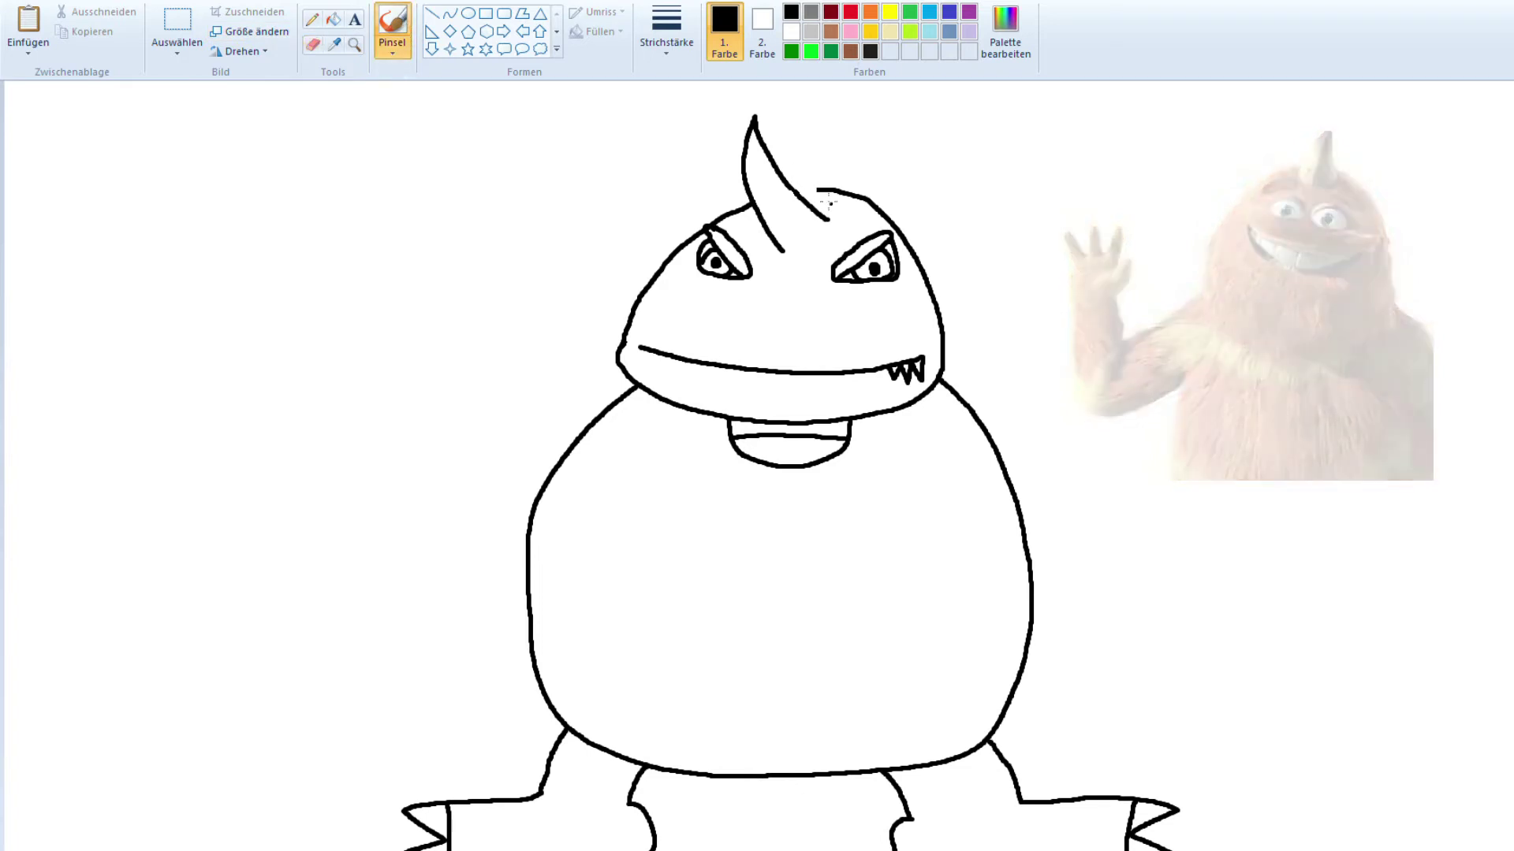
pyautogui.moveTo(832, 205)
pyautogui.mouseDown()
pyautogui.moveTo(802, 154)
pyautogui.moveTo(804, 190)
pyautogui.mouseUp()
pyautogui.hotkey('ctrl', 'z')
pyautogui.hotkey('ctrl', 'z')
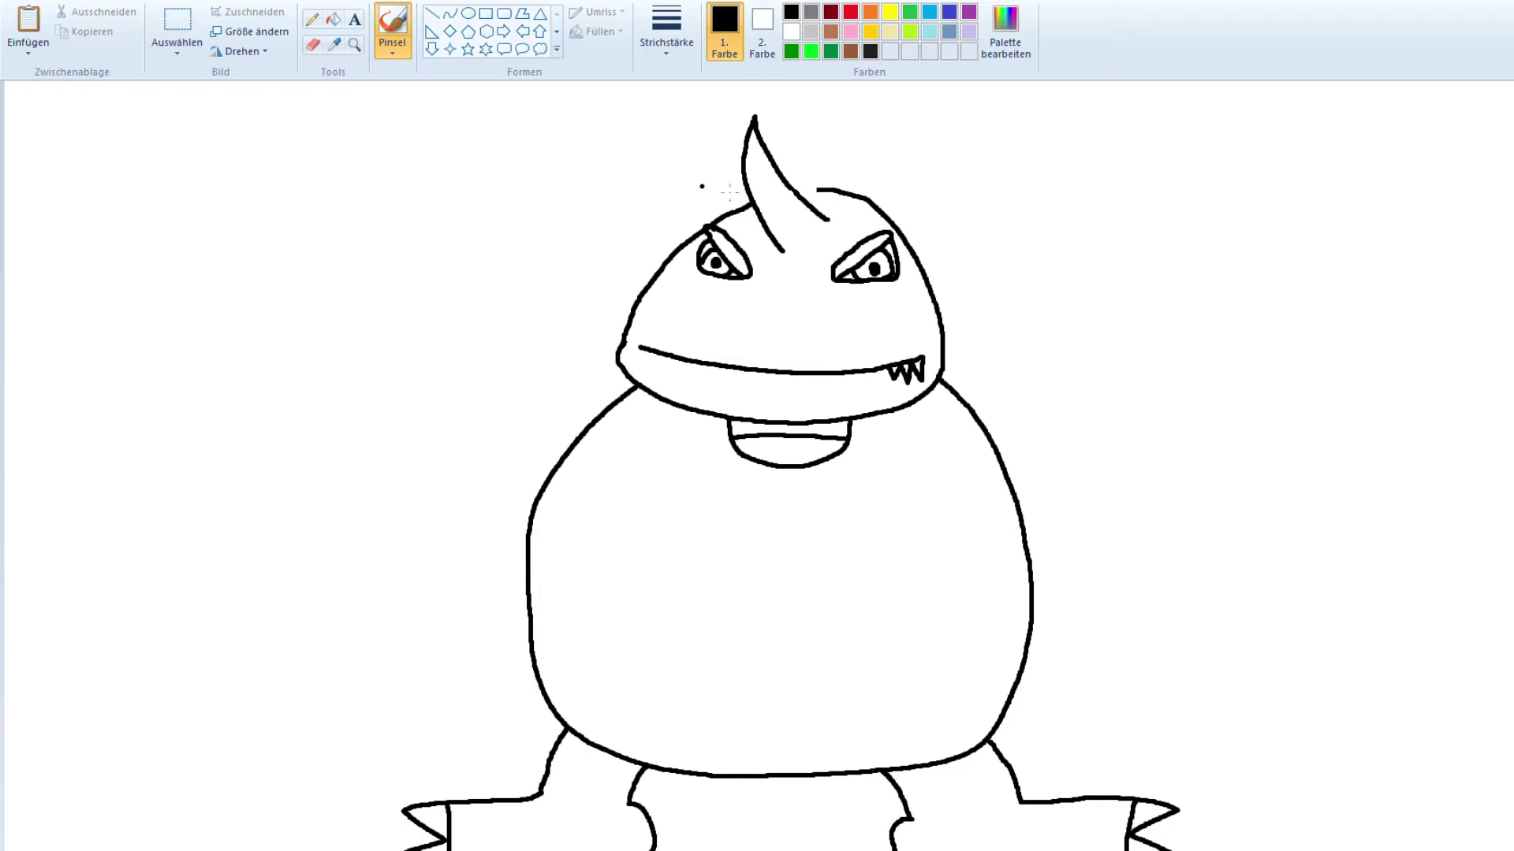
# - Draw a second, smaller curved horn beside the tall one, closing the gap in the head outline
pyautogui.moveTo(792, 191)
pyautogui.mouseDown()
pyautogui.moveTo(799, 162)
pyautogui.moveTo(830, 206)
pyautogui.mouseUp()
pyautogui.scroll(-1, 789, 465)
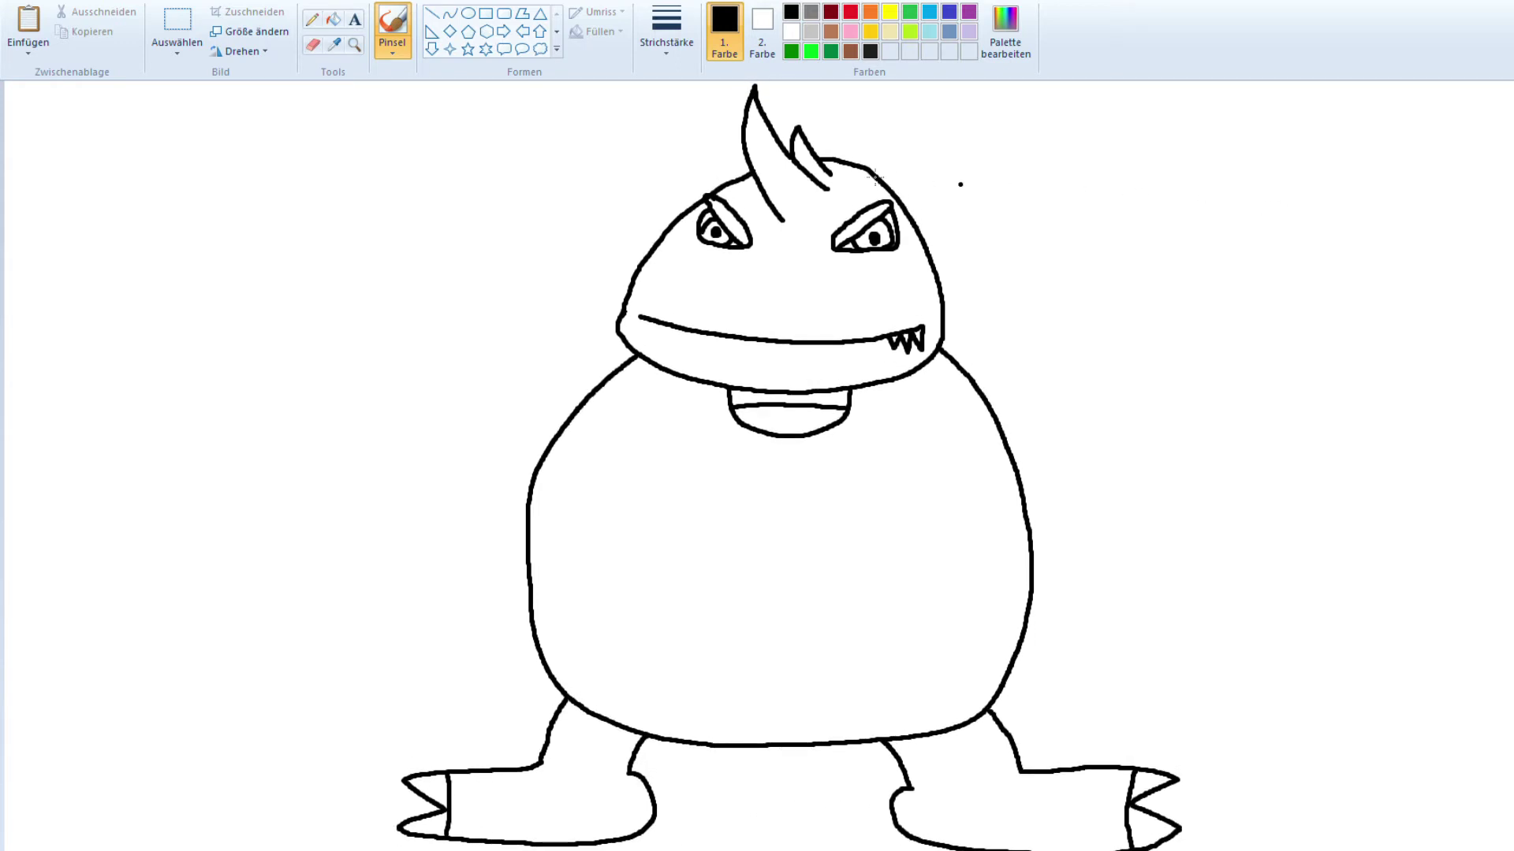
pyautogui.hotkey('ctrl', 'z')
pyautogui.scroll(2, 788, 465)
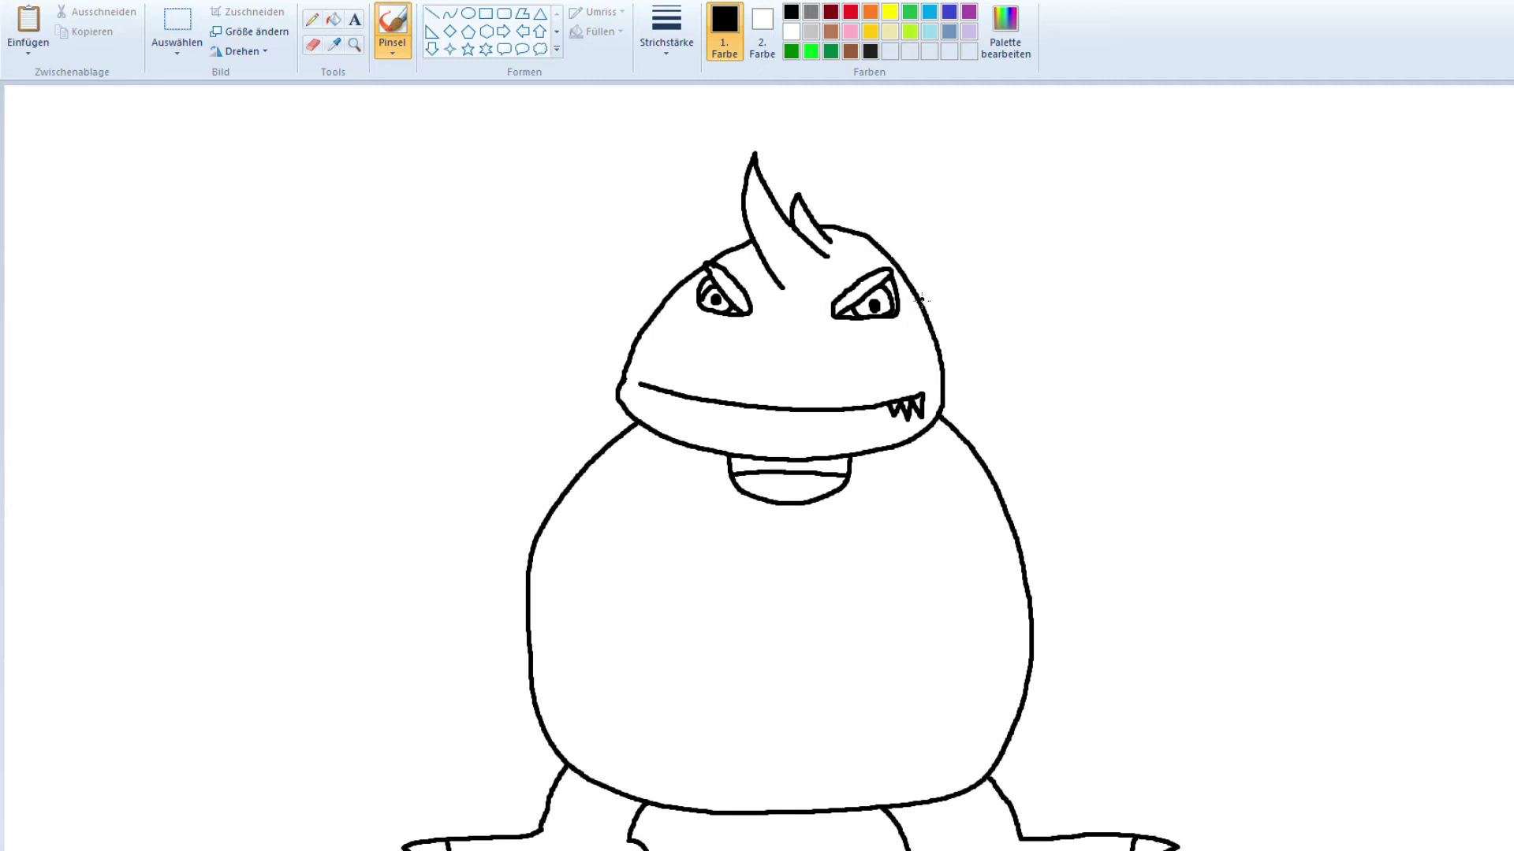
# - Draw an angular flap on each side of the head and join them with a double-lined arch passing behind the horns
pyautogui.moveTo(920, 300); pyautogui.dragTo(847, 228)
pyautogui.moveTo(746, 241); pyautogui.dragTo(668, 296)
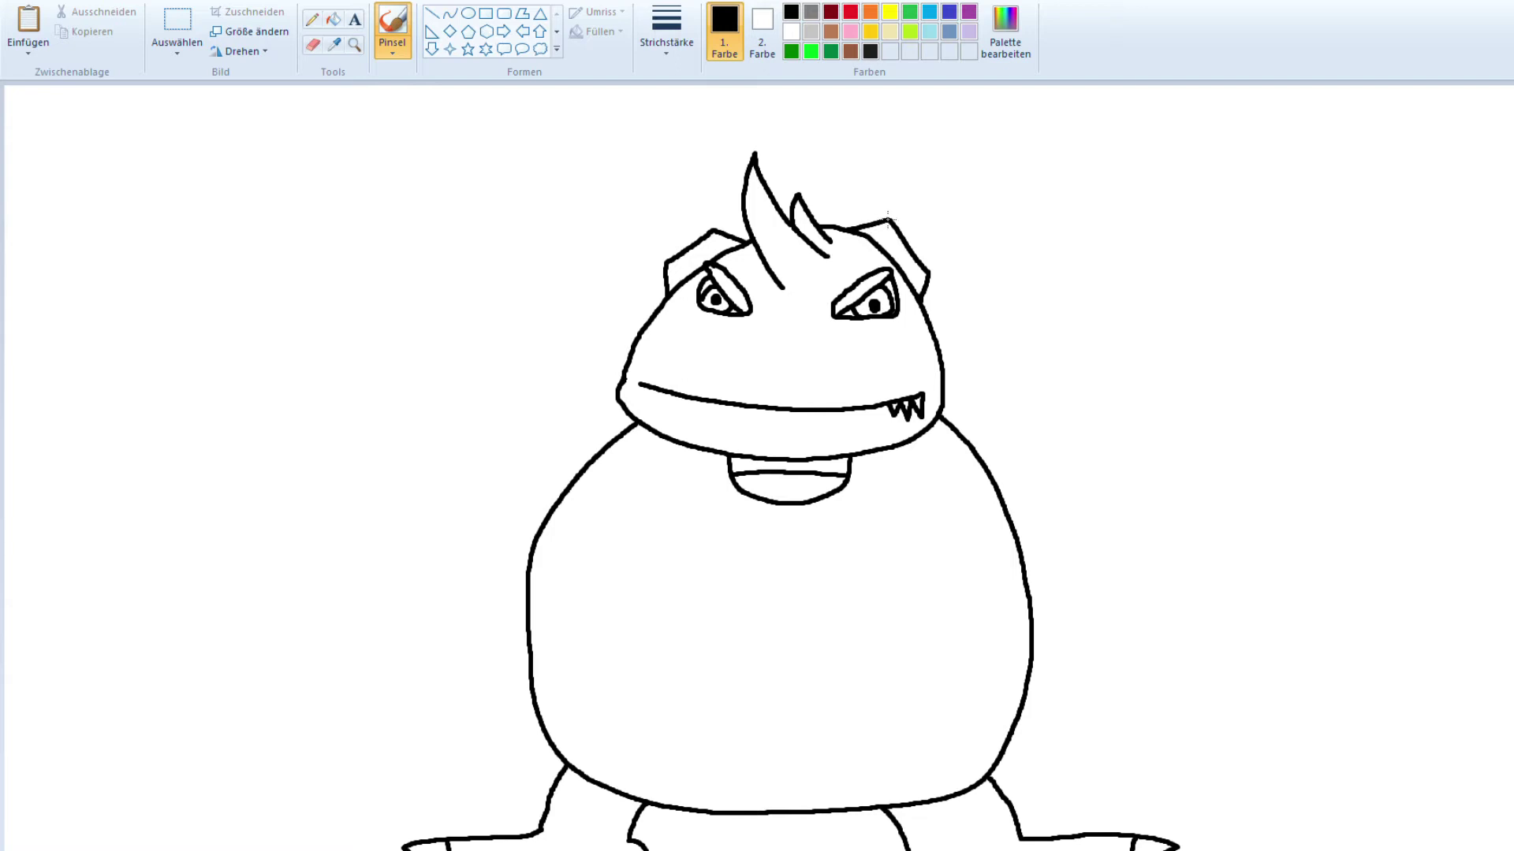
pyautogui.moveTo(890, 215); pyautogui.dragTo(799, 198)
pyautogui.moveTo(713, 229); pyautogui.dragTo(794, 198)
pyautogui.moveTo(927, 312)
pyautogui.mouseDown()
pyautogui.moveTo(942, 272)
pyautogui.moveTo(917, 227)
pyautogui.moveTo(820, 184)
pyautogui.moveTo(767, 186)
pyautogui.moveTo(656, 306)
pyautogui.mouseUp()
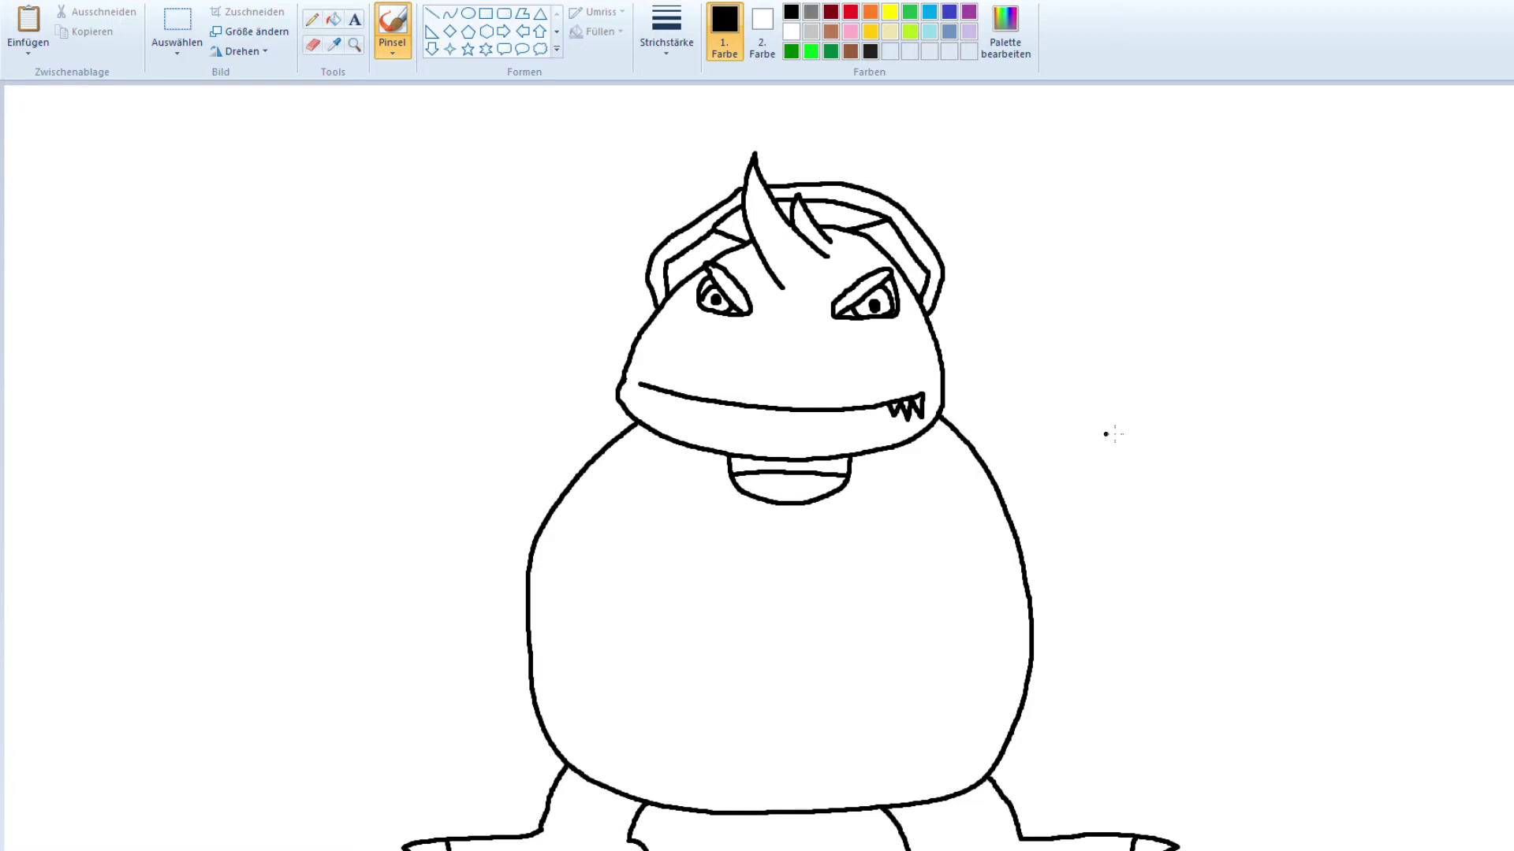
# - Draw two curved lines across each shoulder, running from under the jaw to the body's outer edge, to form a band
pyautogui.scroll(1, 789, 454)
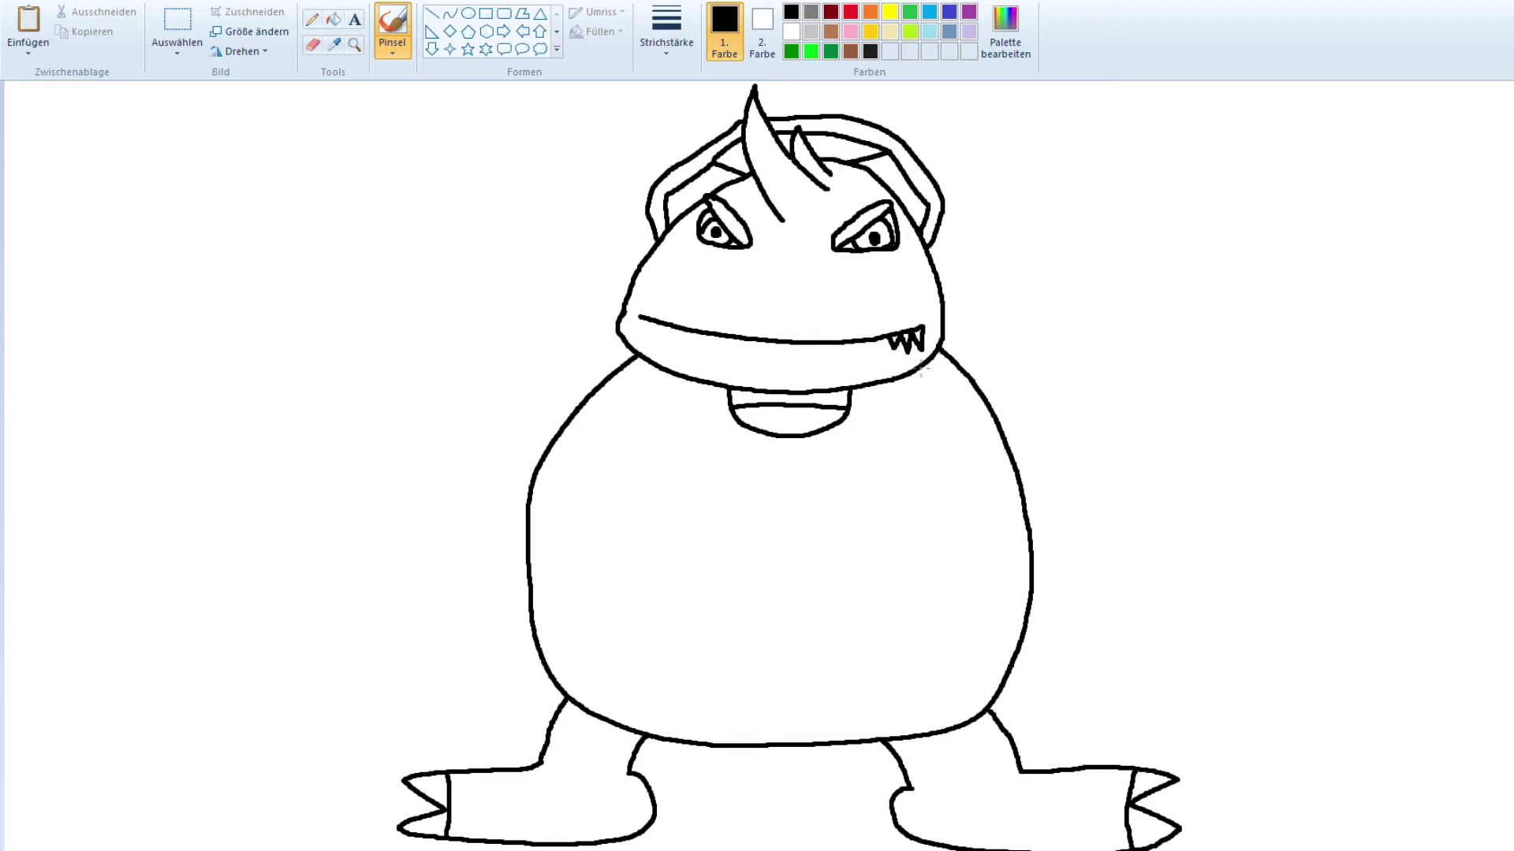
pyautogui.moveTo(921, 368)
pyautogui.mouseDown()
pyautogui.moveTo(937, 425)
pyautogui.moveTo(989, 479)
pyautogui.moveTo(1023, 485)
pyautogui.mouseUp()
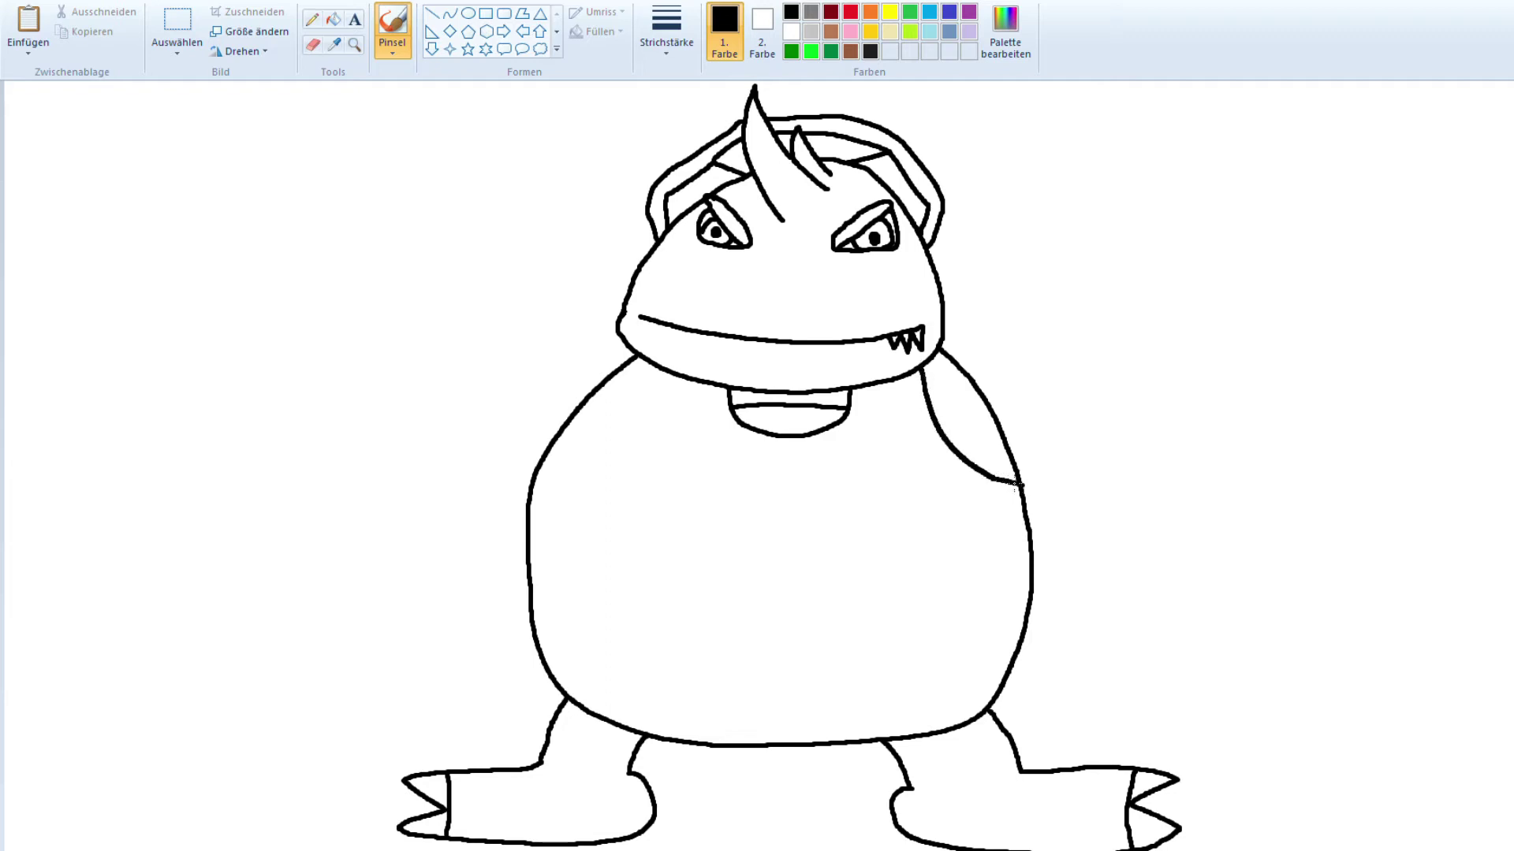
pyautogui.moveTo(897, 380)
pyautogui.mouseDown()
pyautogui.moveTo(920, 471)
pyautogui.moveTo(963, 513)
pyautogui.moveTo(1031, 532)
pyautogui.mouseUp()
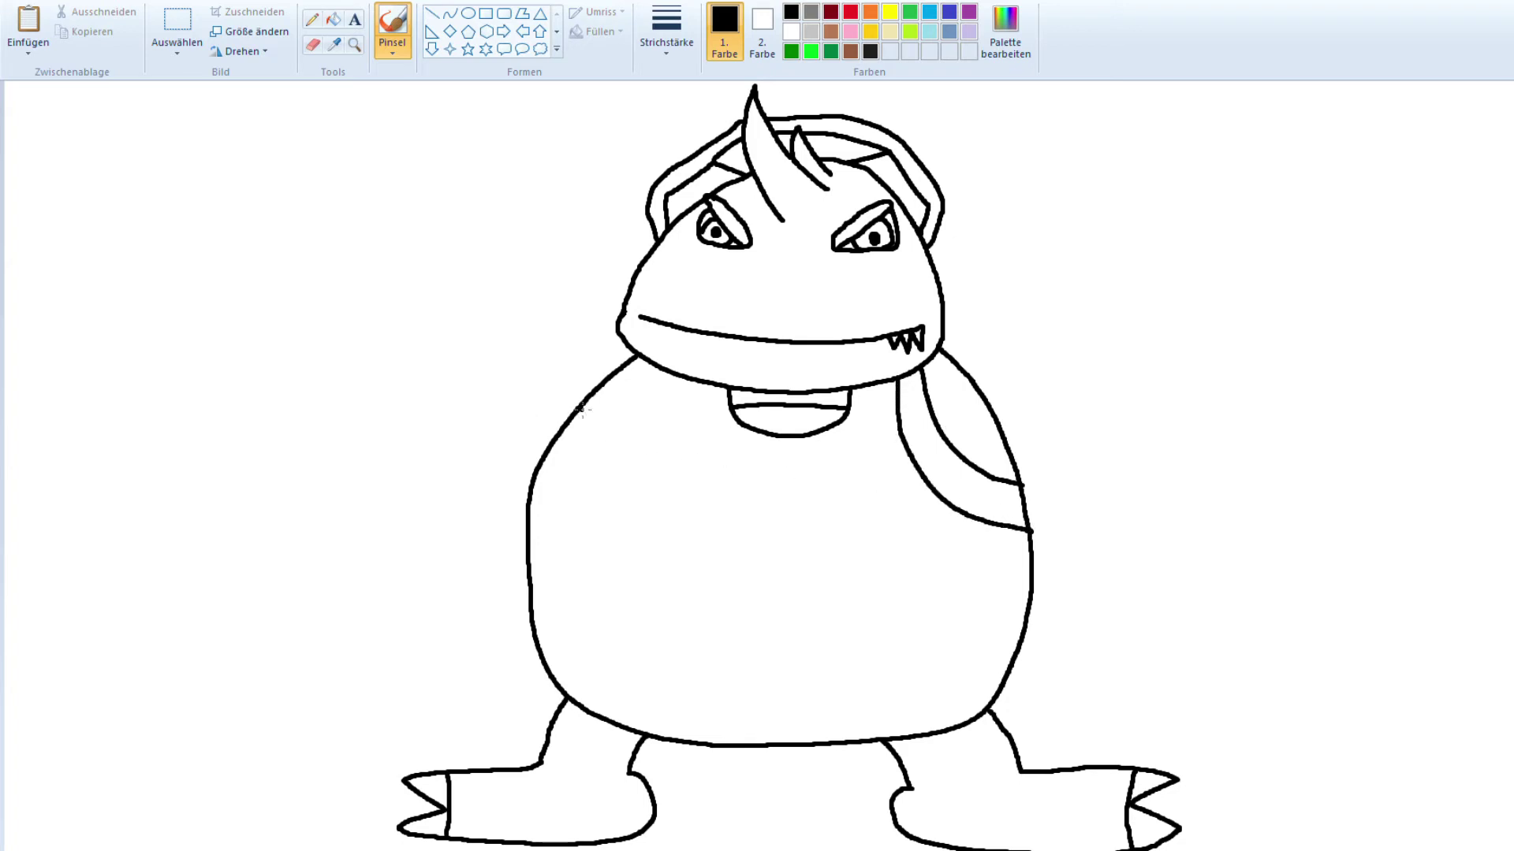
pyautogui.moveTo(579, 409)
pyautogui.mouseDown()
pyautogui.moveTo(650, 392)
pyautogui.moveTo(668, 369)
pyautogui.mouseUp()
pyautogui.hotkey('ctrl', 'z')
pyautogui.moveTo(530, 520)
pyautogui.mouseDown()
pyautogui.moveTo(612, 512)
pyautogui.moveTo(637, 490)
pyautogui.moveTo(669, 371)
pyautogui.moveTo(648, 363)
pyautogui.moveTo(619, 435)
pyautogui.moveTo(541, 472)
pyautogui.mouseUp()
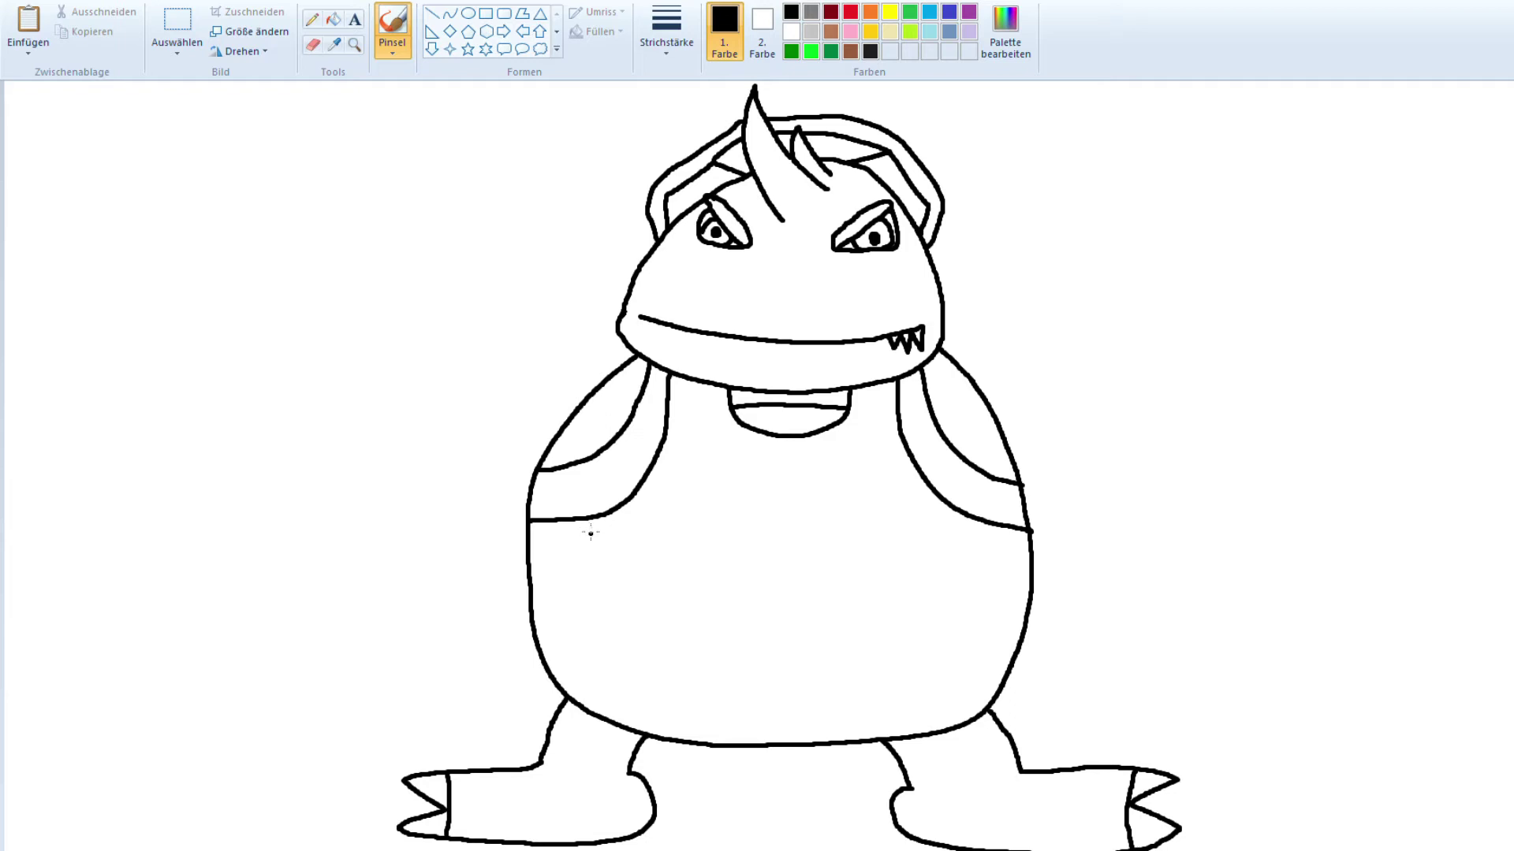
pyautogui.moveTo(591, 533)
pyautogui.mouseDown()
pyautogui.moveTo(557, 552)
pyautogui.moveTo(581, 582)
pyautogui.moveTo(614, 579)
pyautogui.moveTo(623, 544)
pyautogui.mouseUp()
pyautogui.hotkey('ctrl', 'z')
pyautogui.moveTo(586, 535)
pyautogui.mouseDown()
pyautogui.moveTo(552, 536)
pyautogui.moveTo(536, 562)
pyautogui.moveTo(554, 579)
pyautogui.mouseUp()
pyautogui.hotkey('ctrl', 'z')
# - Draw a small circle on each side of the belly just below the shoulder bands, and undo any stray dot
pyautogui.moveTo(588, 539)
pyautogui.mouseDown()
pyautogui.moveTo(557, 566)
pyautogui.moveTo(575, 598)
pyautogui.moveTo(607, 604)
pyautogui.moveTo(631, 578)
pyautogui.moveTo(612, 544)
pyautogui.moveTo(589, 540)
pyautogui.mouseUp()
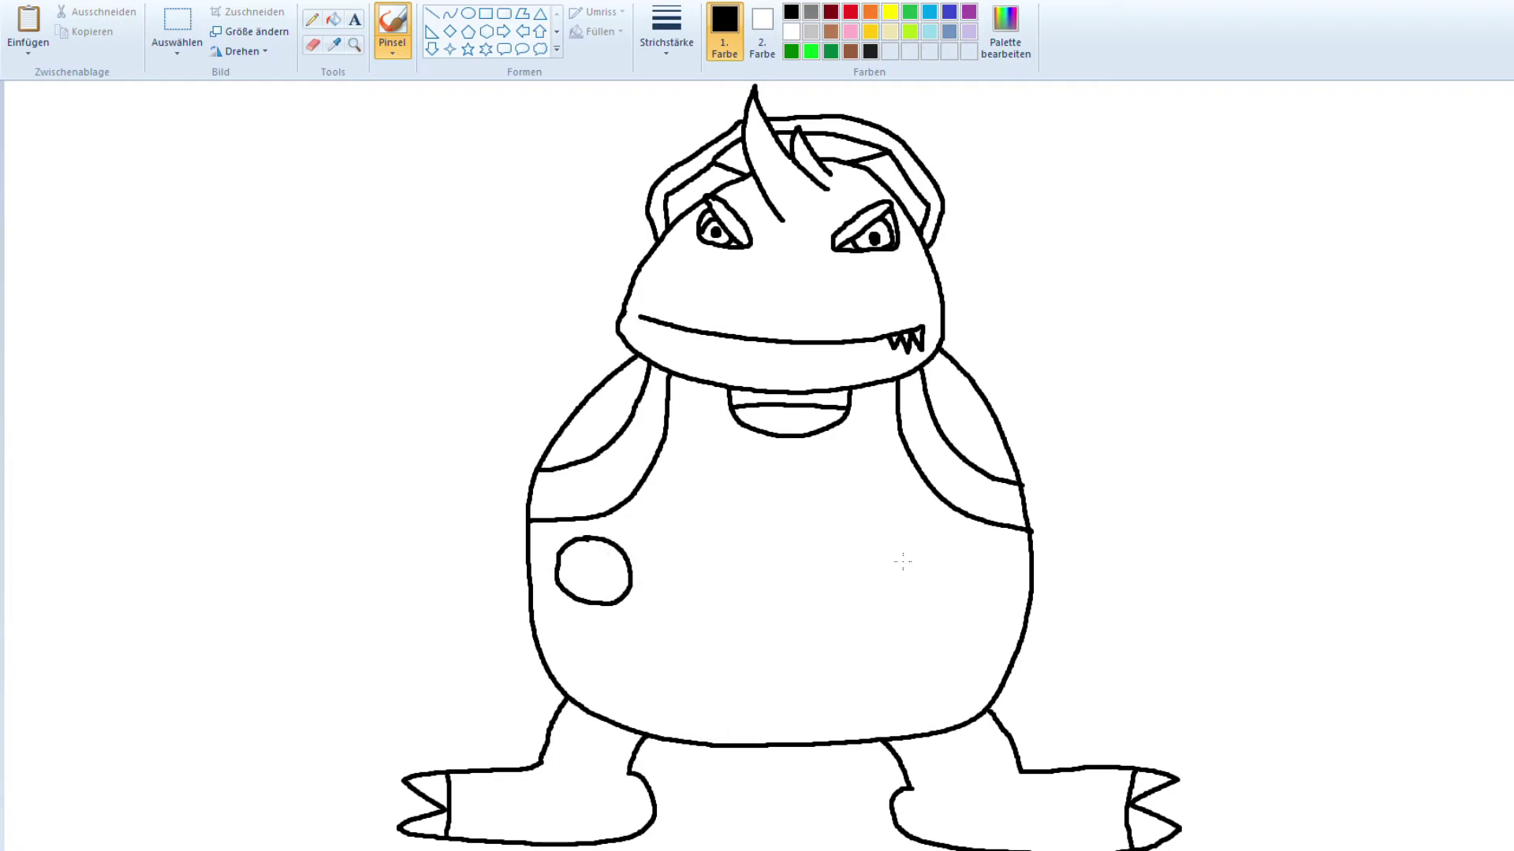
pyautogui.moveTo(984, 539)
pyautogui.mouseDown()
pyautogui.moveTo(937, 574)
pyautogui.moveTo(965, 601)
pyautogui.moveTo(998, 598)
pyautogui.moveTo(1008, 558)
pyautogui.moveTo(984, 539)
pyautogui.mouseUp()
pyautogui.click(1128, 598)
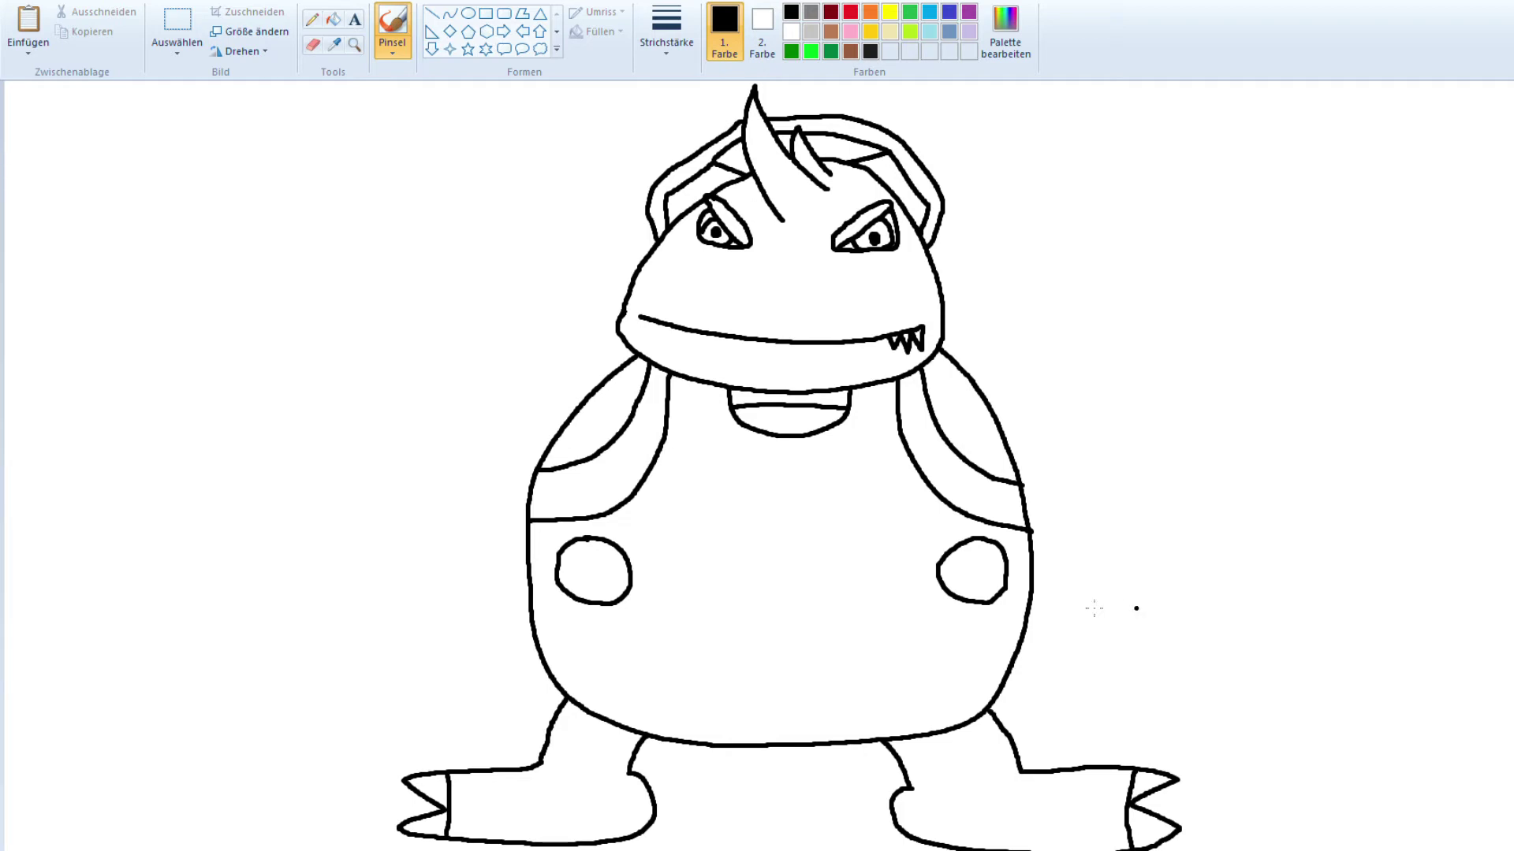
pyautogui.hotkey('ctrl', 'z')
pyautogui.moveTo(531, 626)
pyautogui.mouseDown()
pyautogui.moveTo(595, 615)
pyautogui.moveTo(623, 645)
pyautogui.moveTo(666, 625)
pyautogui.moveTo(697, 626)
pyautogui.moveTo(722, 653)
pyautogui.moveTo(760, 630)
pyautogui.moveTo(803, 632)
pyautogui.moveTo(844, 632)
pyautogui.mouseUp()
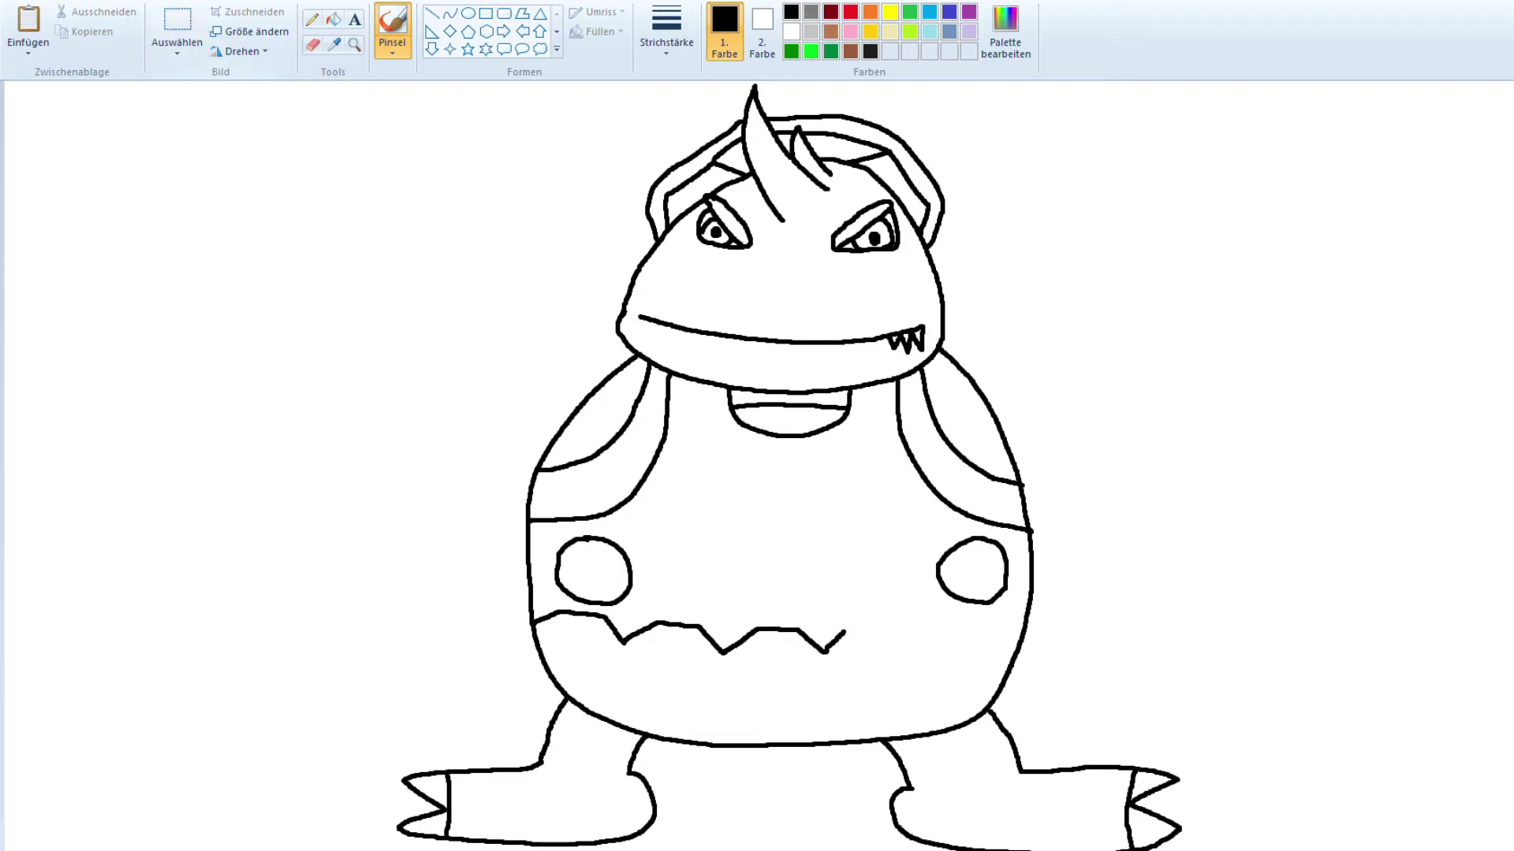
pyautogui.hotkey('ctrl', 'z')
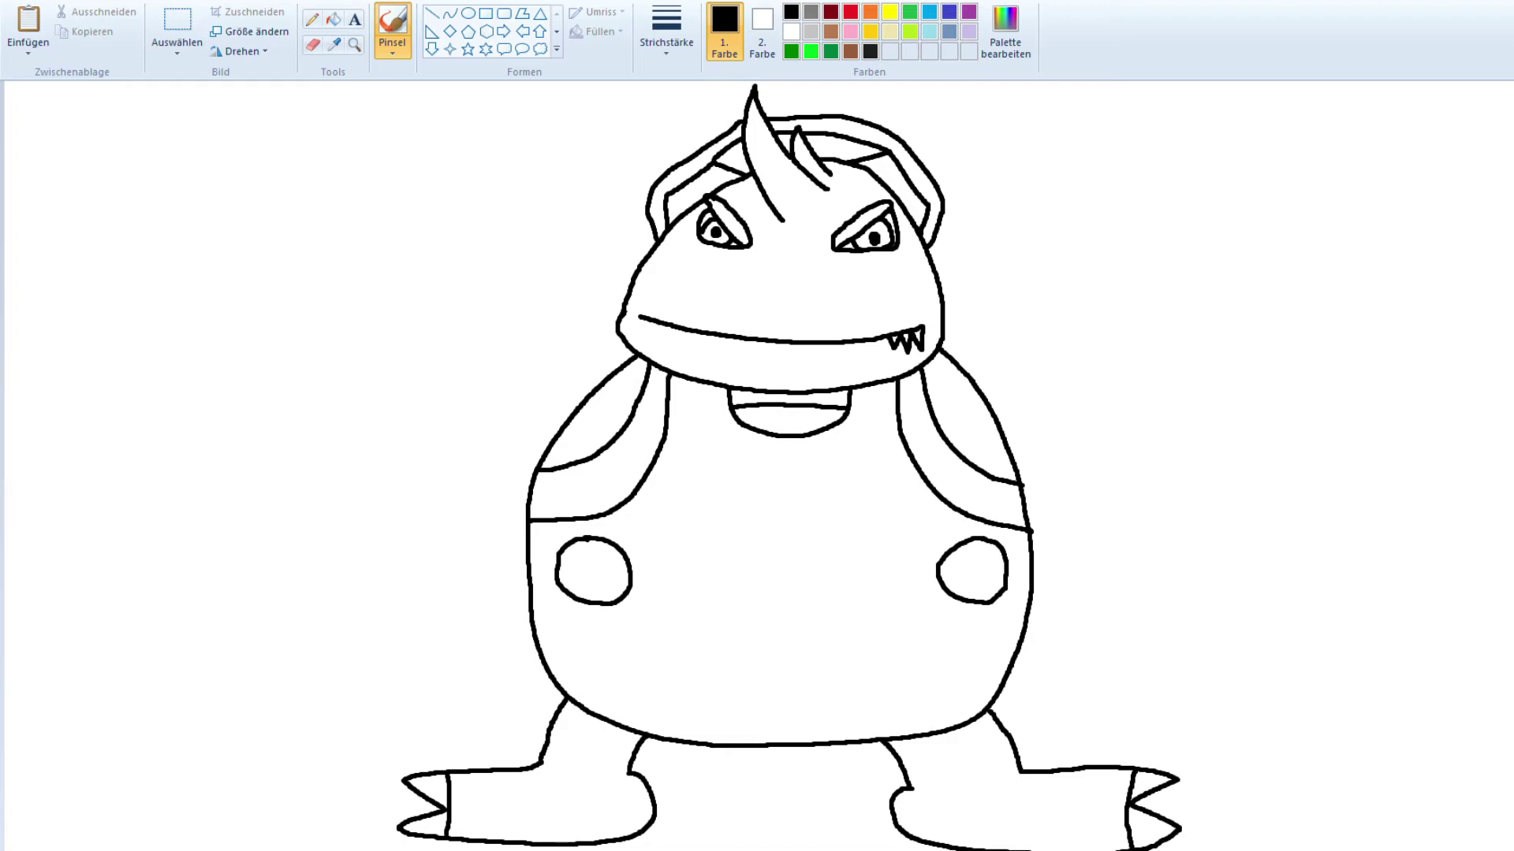
pyautogui.hotkey('ctrl', 'y')
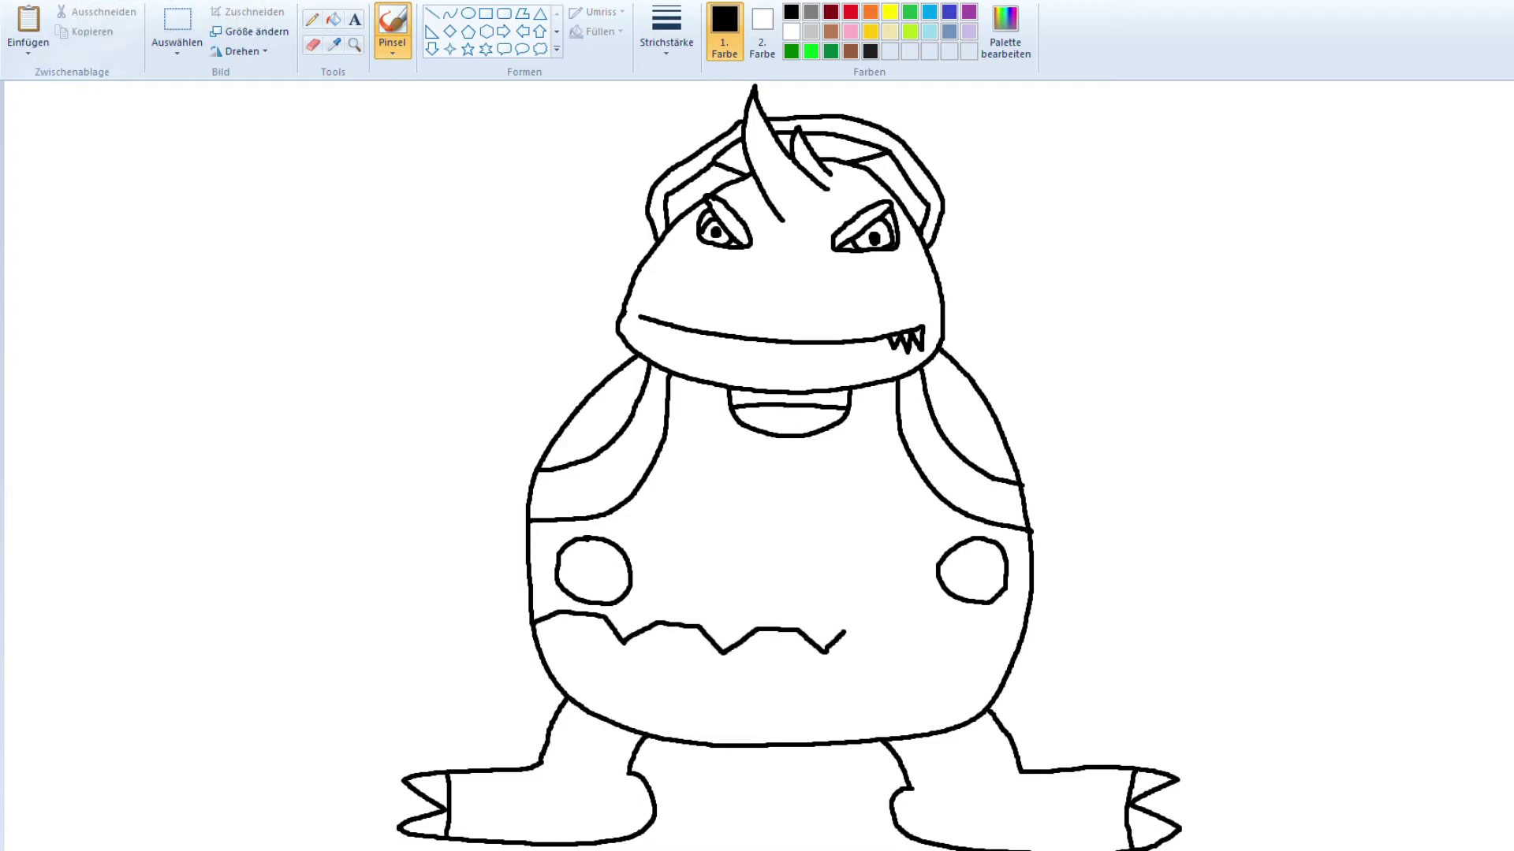
pyautogui.hotkey('ctrl', 'z')
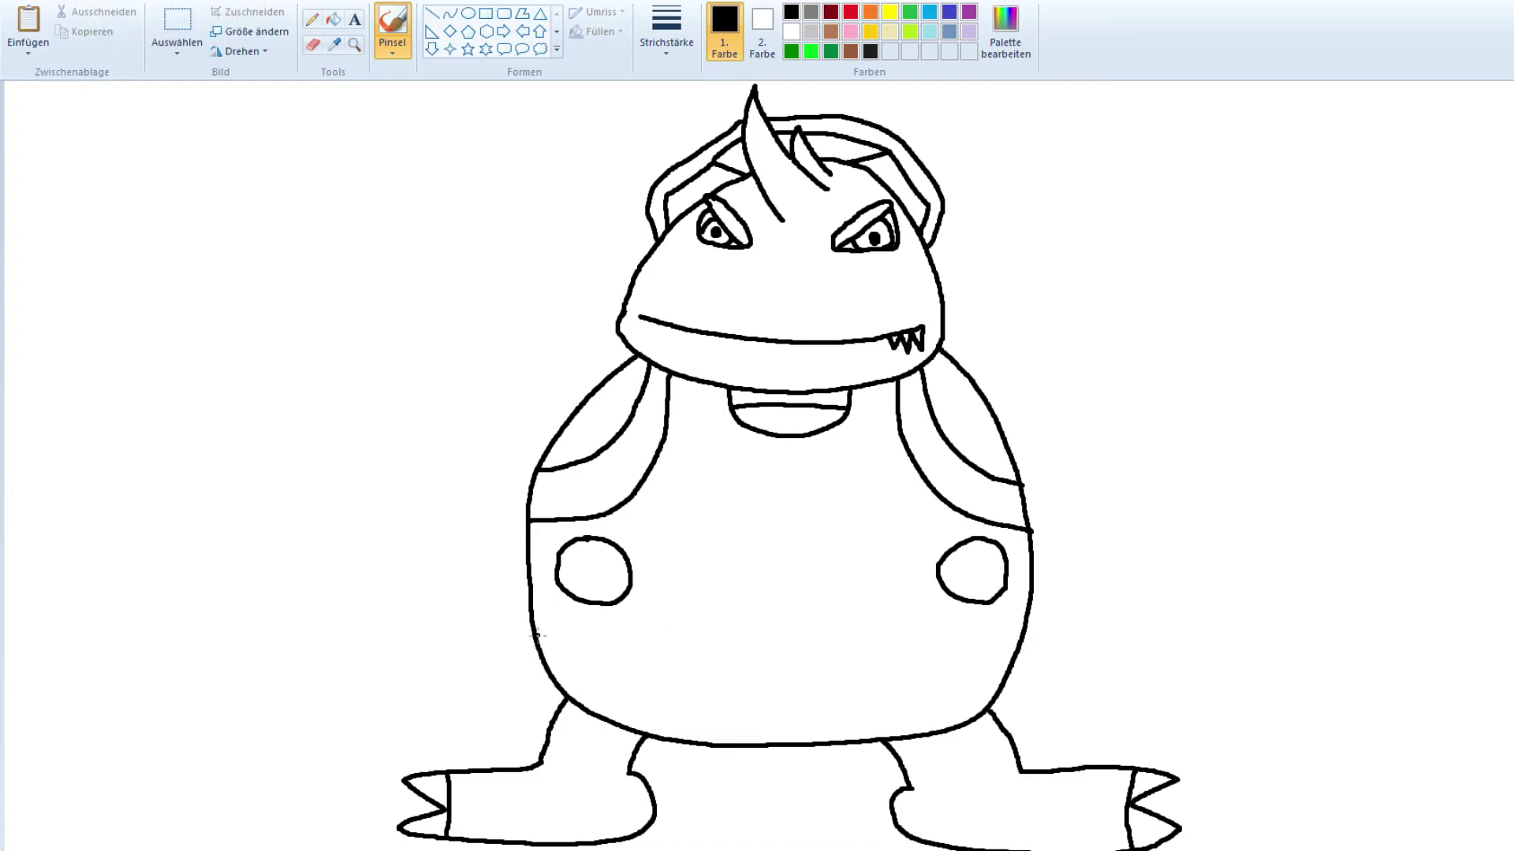
# - Draw a belt of two lines around the lower belly with five hexagonal plates inside, plus a small plate on each leg's outer edge
pyautogui.moveTo(536, 639); pyautogui.dragTo(617, 625)
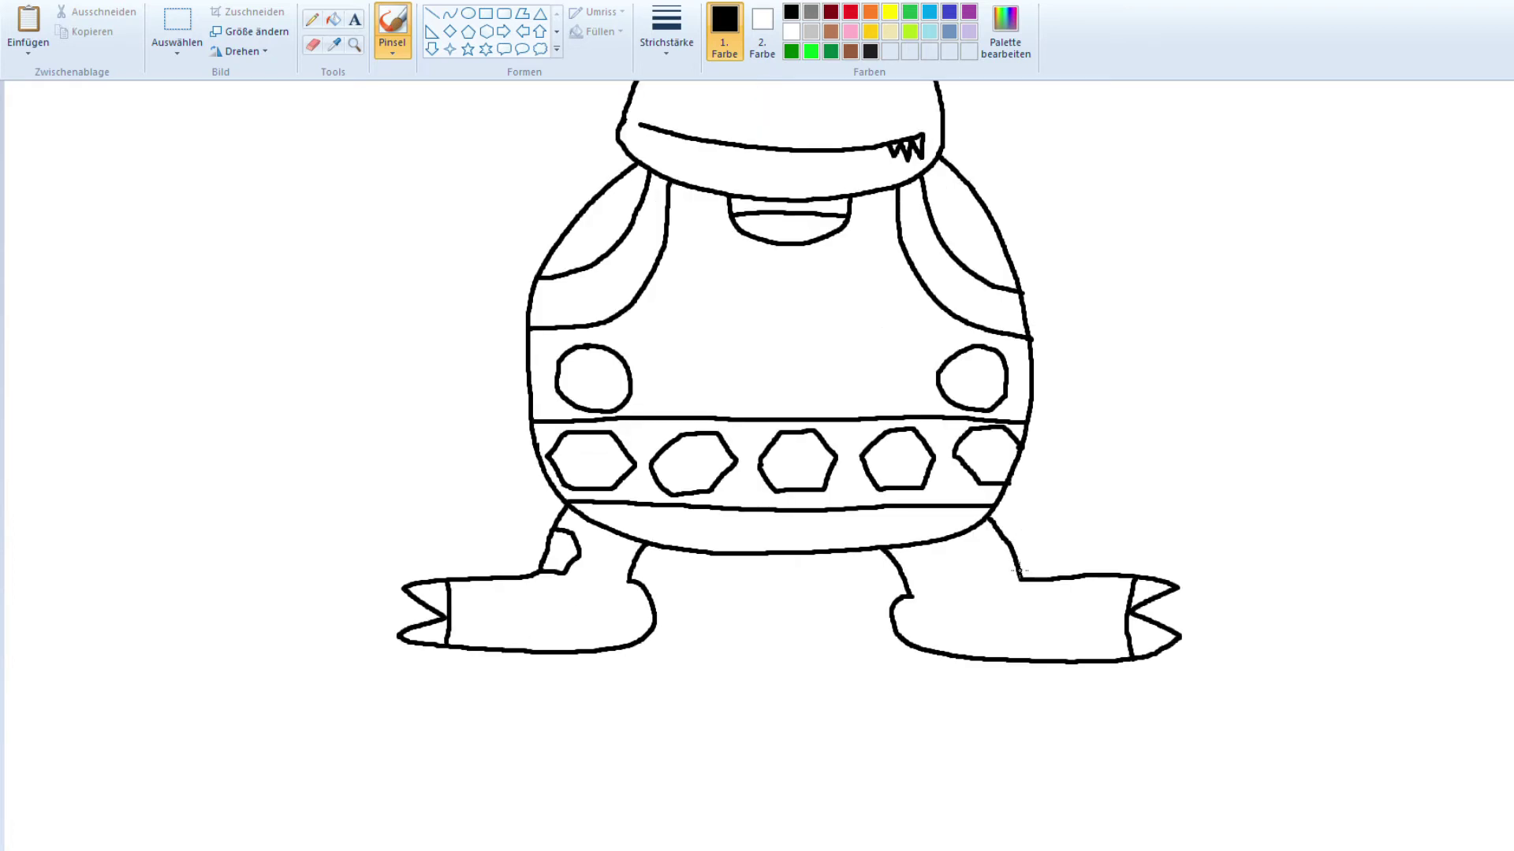
pyautogui.moveTo(1020, 578)
pyautogui.mouseDown()
pyautogui.moveTo(984, 559)
pyautogui.moveTo(992, 534)
pyautogui.moveTo(1002, 542)
pyautogui.mouseUp()
pyautogui.scroll(3, 1025, 651)
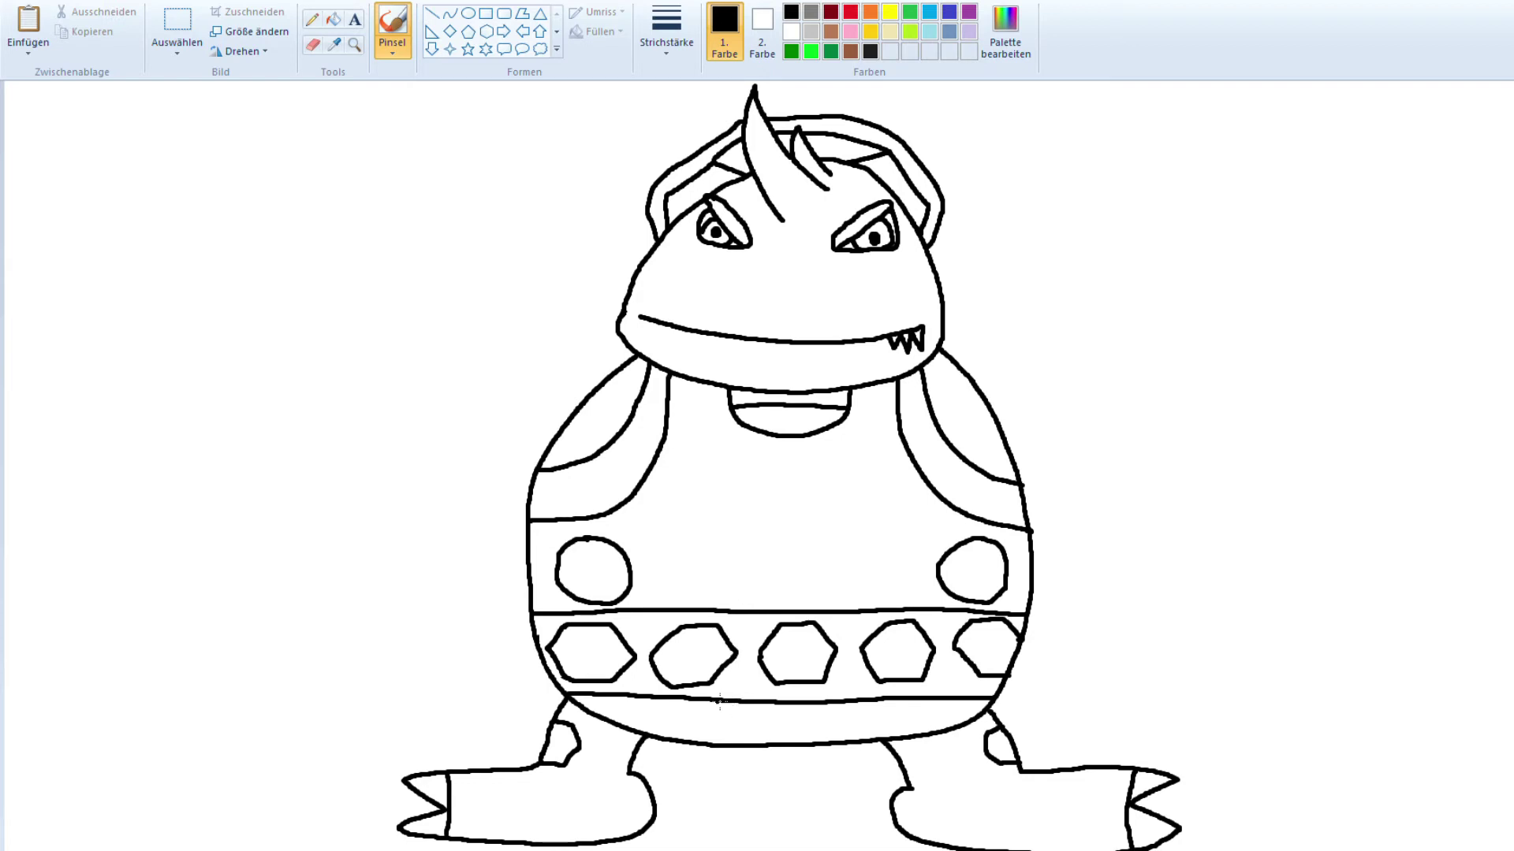
pyautogui.moveTo(720, 701)
pyautogui.mouseDown()
pyautogui.moveTo(685, 721)
pyautogui.moveTo(705, 742)
pyautogui.moveTo(780, 744)
pyautogui.moveTo(797, 700)
pyautogui.mouseUp()
pyautogui.click(1186, 651)
pyautogui.hotkey('ctrl', 'z')
pyautogui.hotkey('ctrl', 'z')
# - Draw a wide hexagonal plate centred between the belt's lower line and the bottom of the body
pyautogui.moveTo(723, 701)
pyautogui.mouseDown()
pyautogui.moveTo(706, 723)
pyautogui.moveTo(725, 745)
pyautogui.moveTo(810, 726)
pyautogui.moveTo(808, 705)
pyautogui.mouseUp()
pyautogui.click(1132, 614)
# - Draw a thin arm of two parallel lines slanting upward and outward from the shoulder on the fanged side
pyautogui.moveTo(983, 391); pyautogui.dragTo(1092, 341)
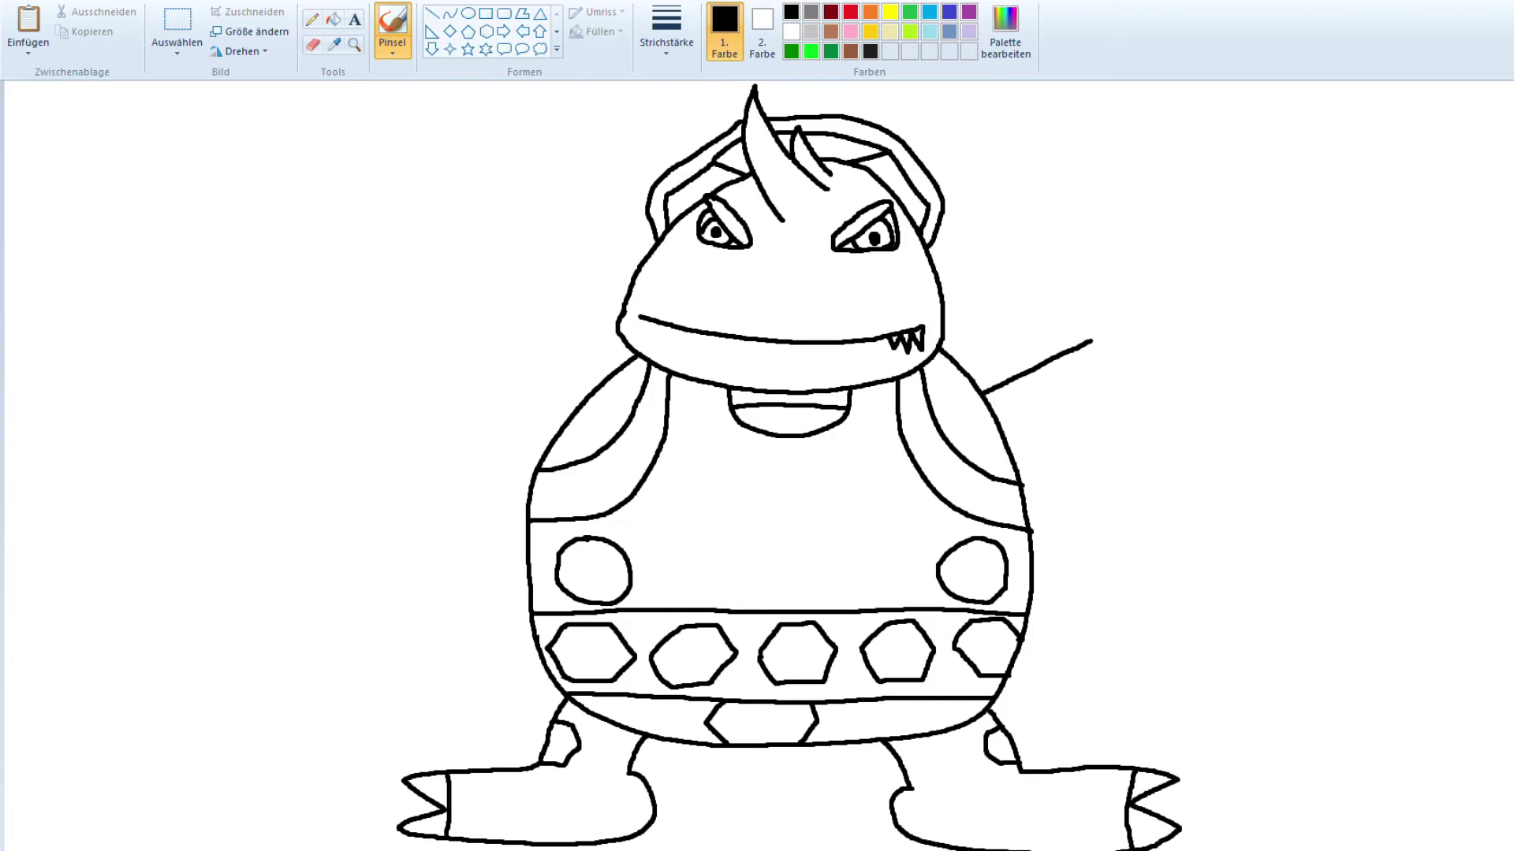
pyautogui.hotkey('ctrl', 'z')
pyautogui.moveTo(991, 403); pyautogui.dragTo(1088, 350)
pyautogui.moveTo(1001, 417); pyautogui.dragTo(1098, 368)
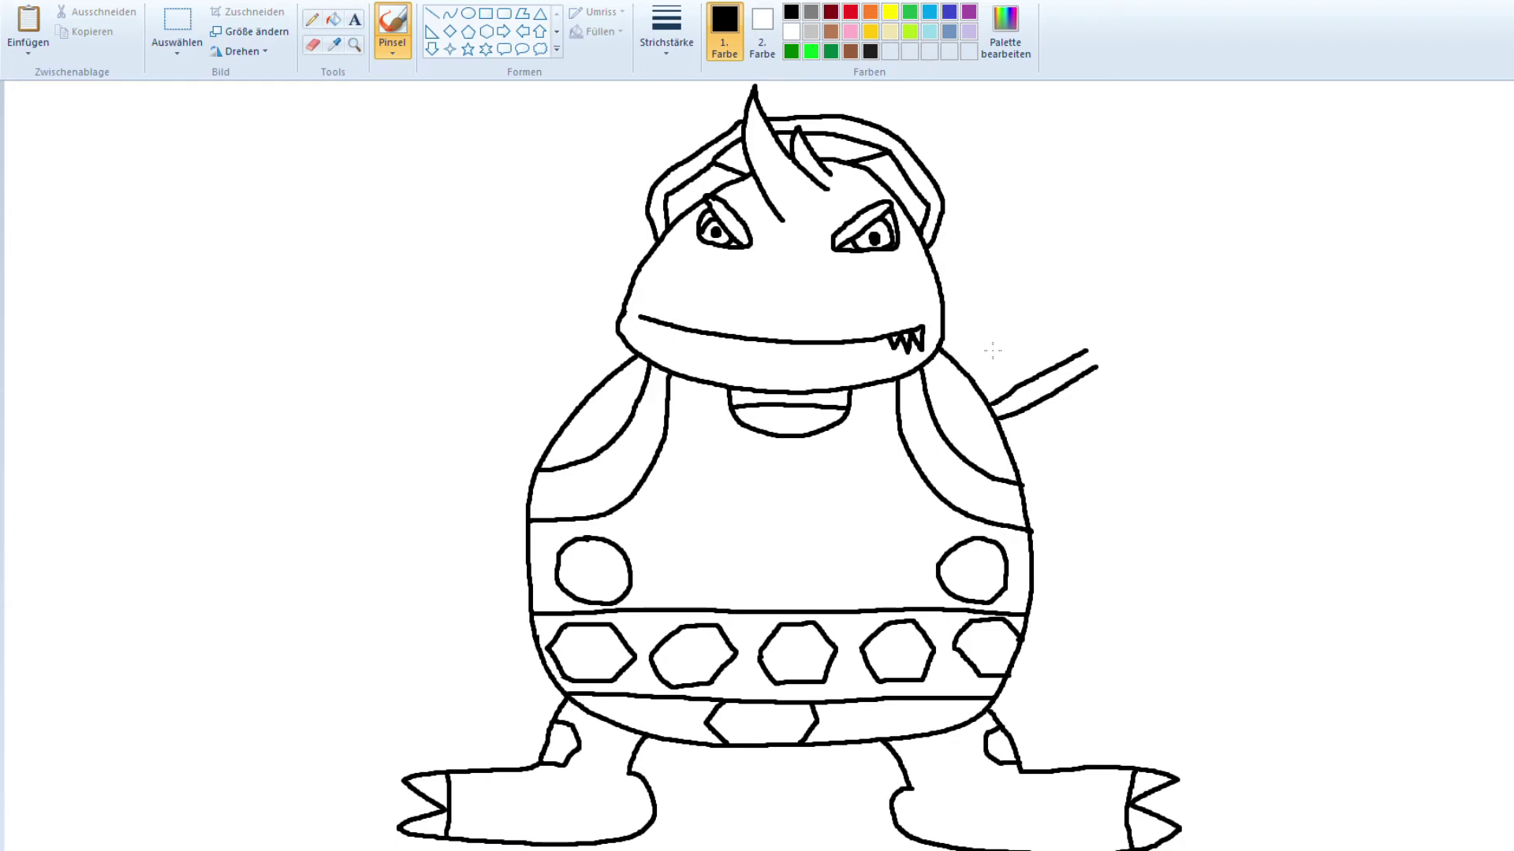
pyautogui.click(791, 245)
pyautogui.moveTo(798, 274)
pyautogui.mouseDown()
pyautogui.moveTo(763, 276)
pyautogui.moveTo(776, 319)
pyautogui.mouseUp()
# - Draw a long tapering tail sweeping out from behind the body and foot, ending in a rounded, lumpy club
pyautogui.moveTo(1026, 623)
pyautogui.mouseDown()
pyautogui.moveTo(1066, 669)
pyautogui.moveTo(1218, 729)
pyautogui.moveTo(1426, 744)
pyautogui.mouseUp()
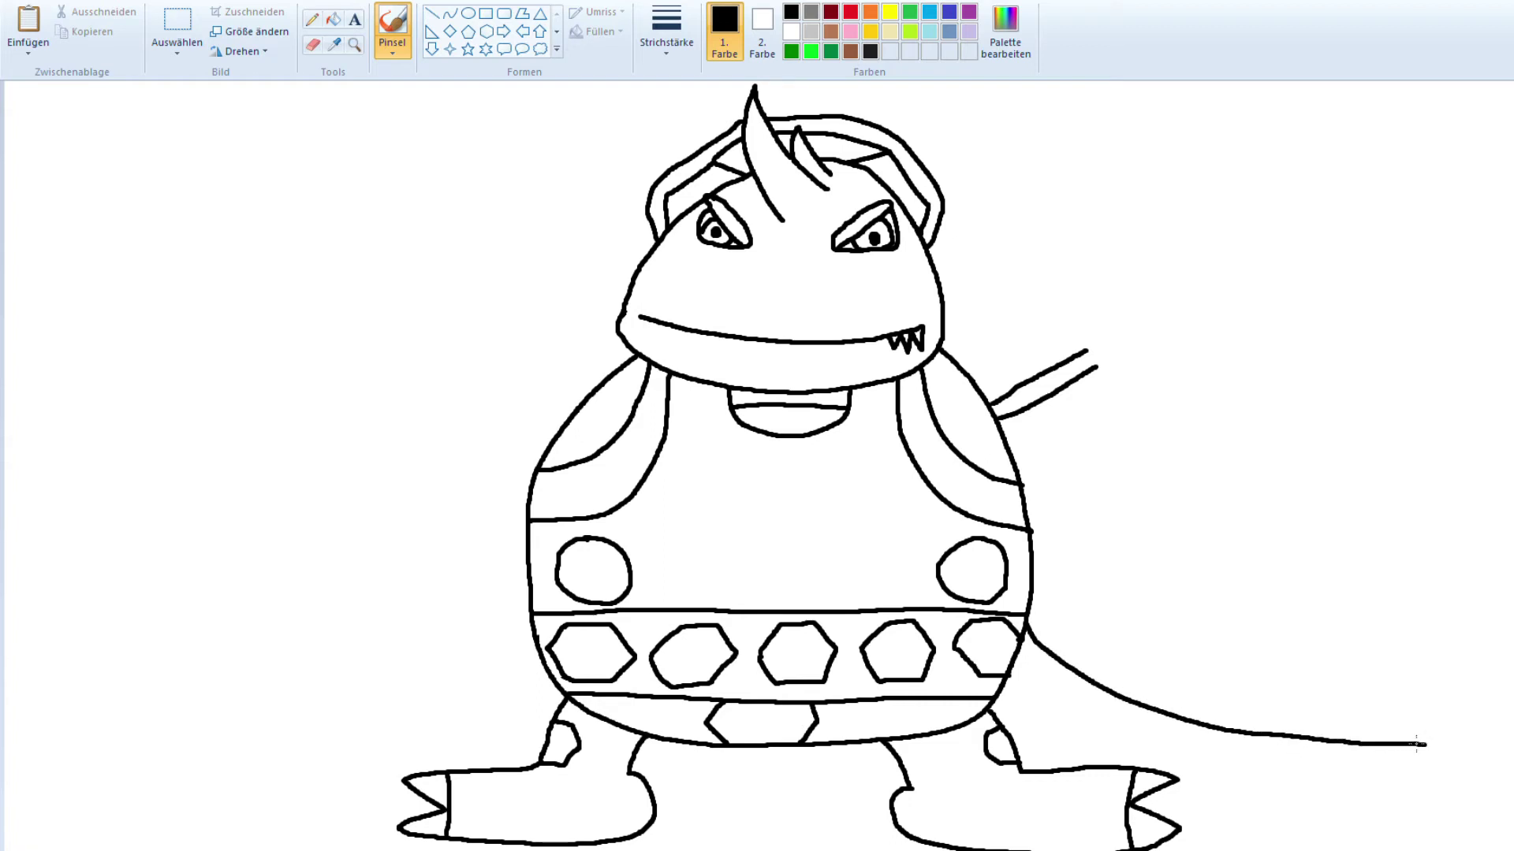
pyautogui.moveTo(1426, 744)
pyautogui.mouseDown()
pyautogui.moveTo(1474, 712)
pyautogui.moveTo(1510, 719)
pyautogui.moveTo(1139, 799)
pyautogui.mouseUp()
pyautogui.click(1349, 668)
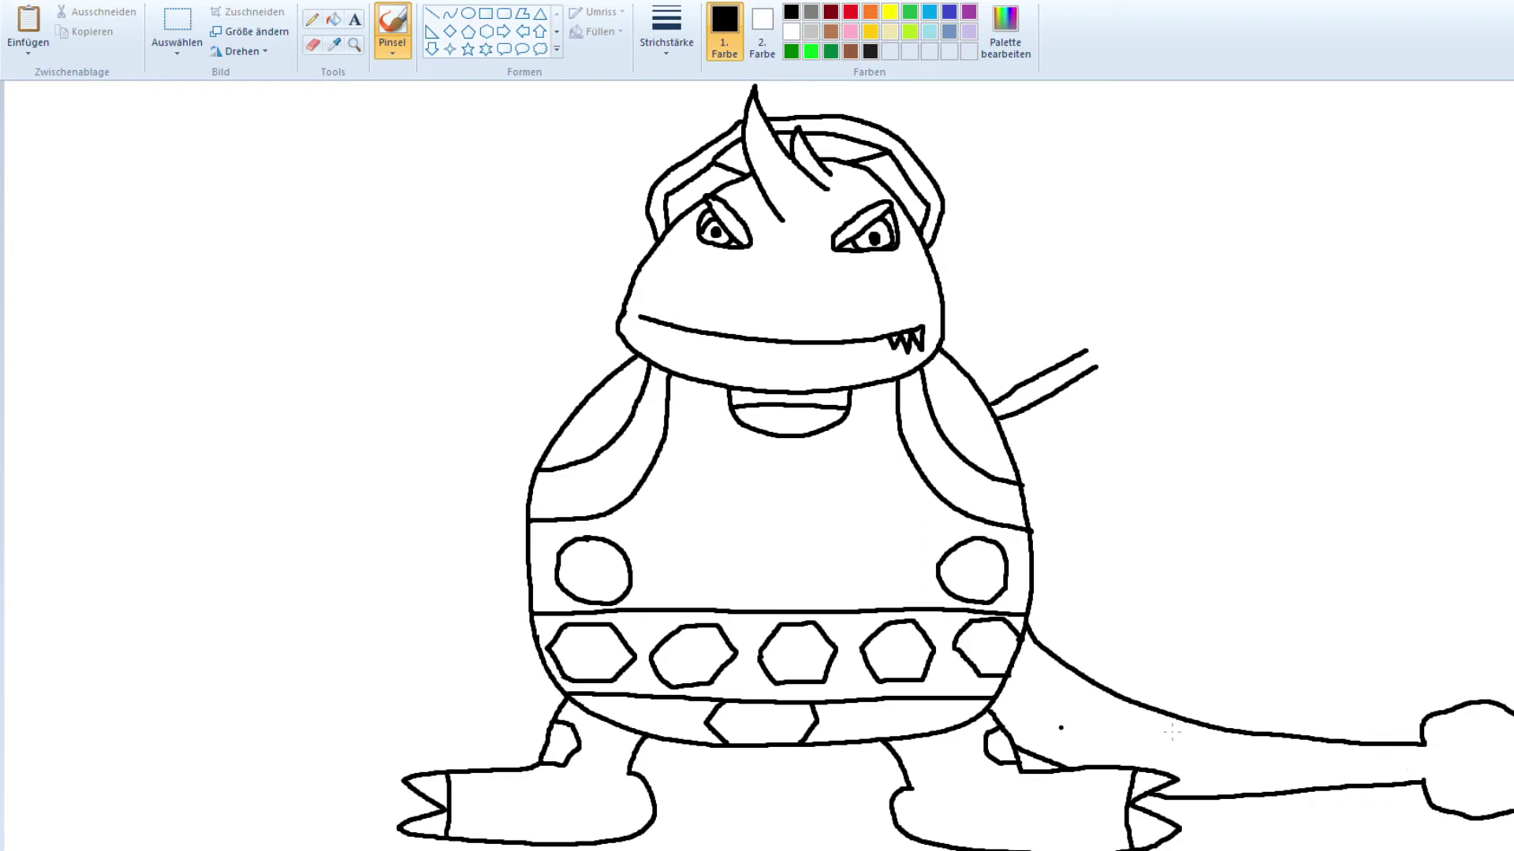
pyautogui.click(1085, 503)
pyautogui.scroll(-1, 757, 465)
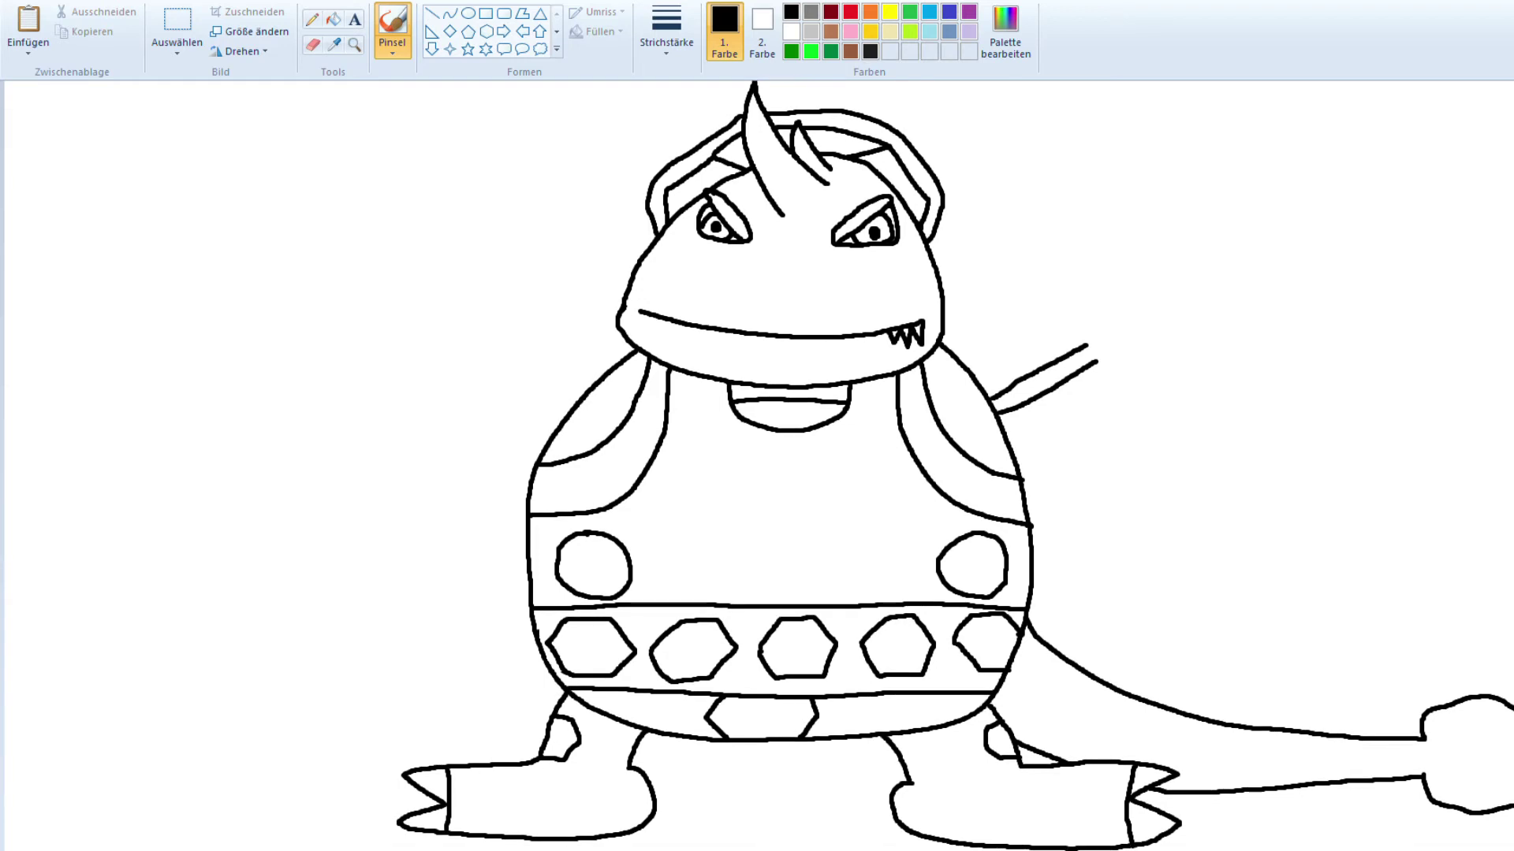
pyautogui.scroll(1, 757, 465)
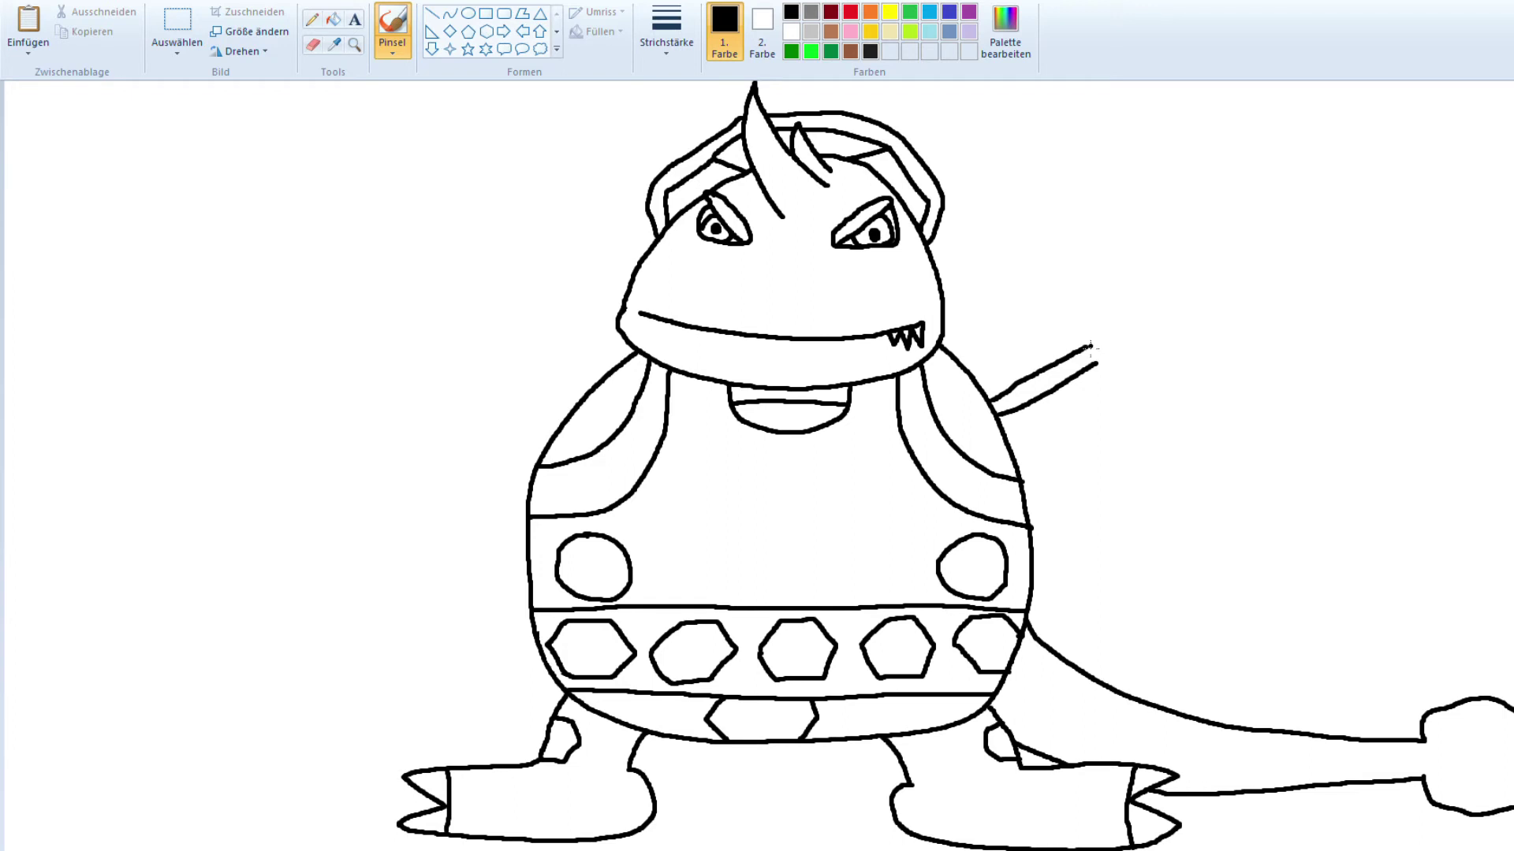
pyautogui.moveTo(1078, 359)
pyautogui.mouseDown()
pyautogui.moveTo(1173, 218)
pyautogui.moveTo(1259, 381)
pyautogui.moveTo(1079, 360)
pyautogui.mouseUp()
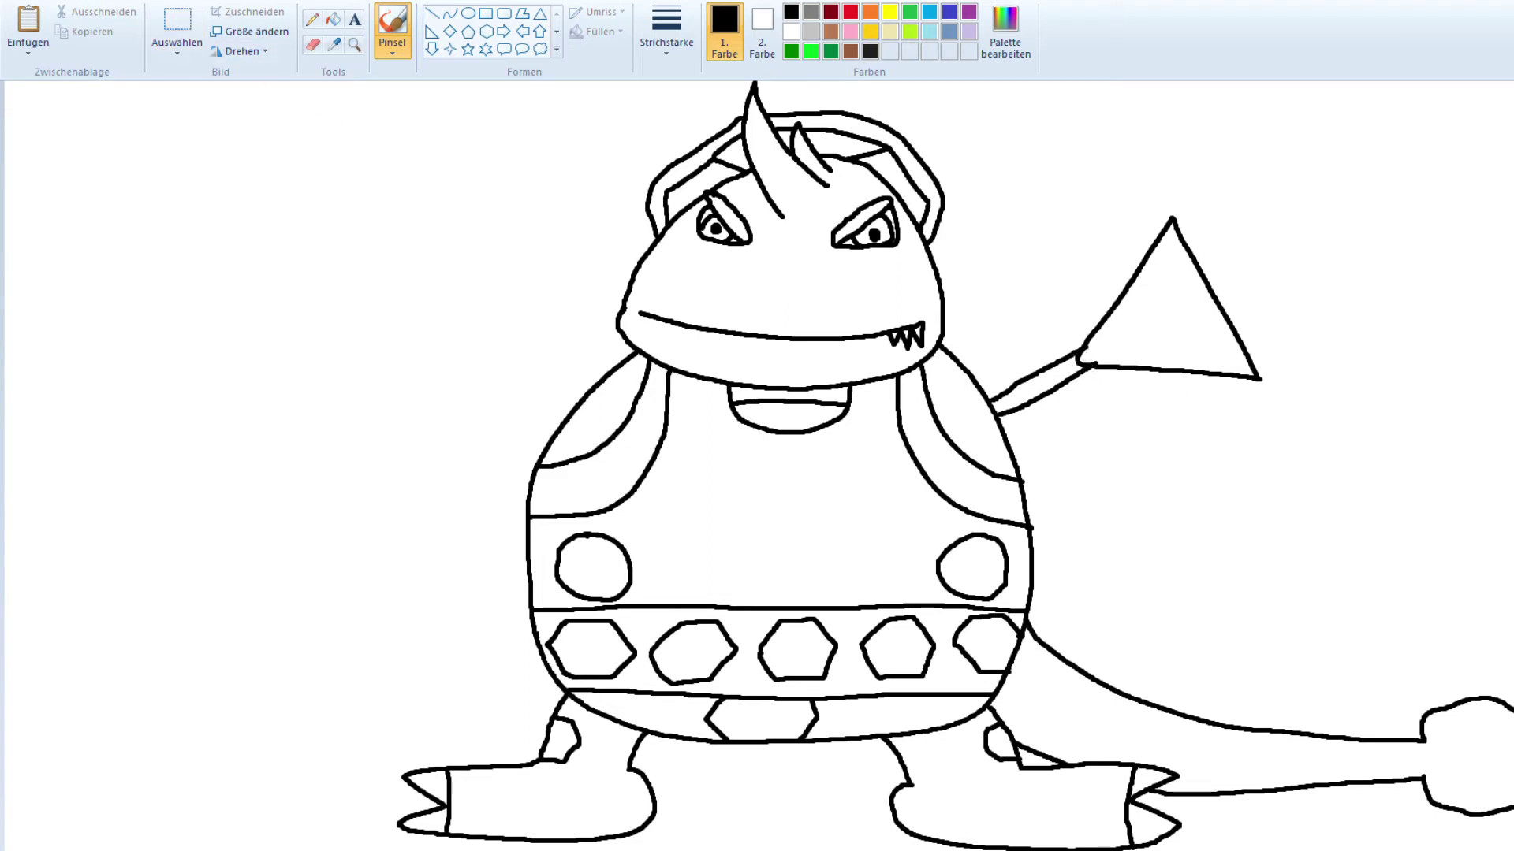
pyautogui.click(63, 0)
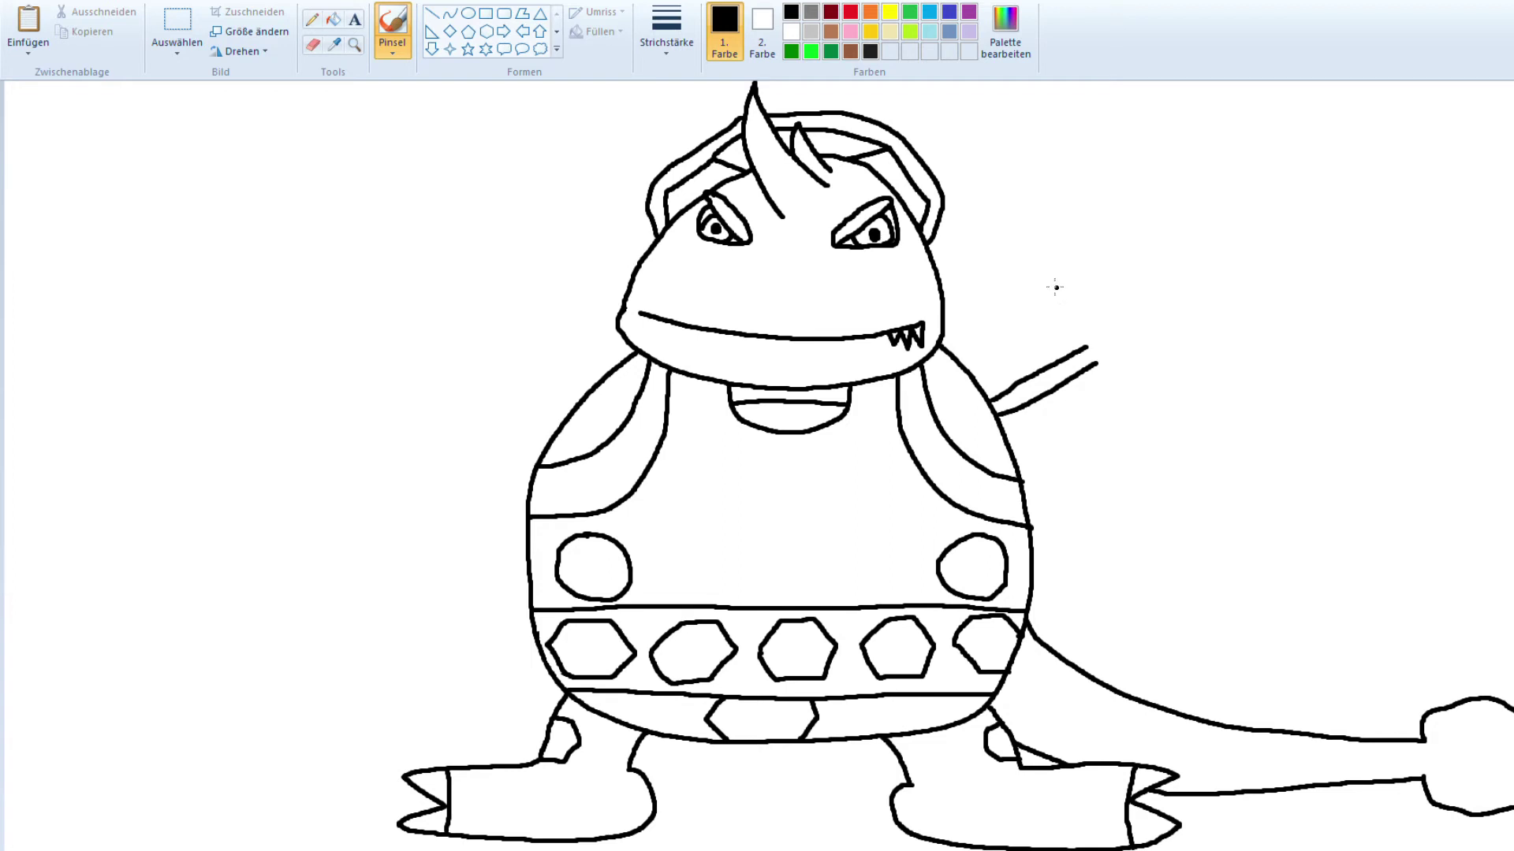
pyautogui.moveTo(1050, 282); pyautogui.dragTo(1136, 442)
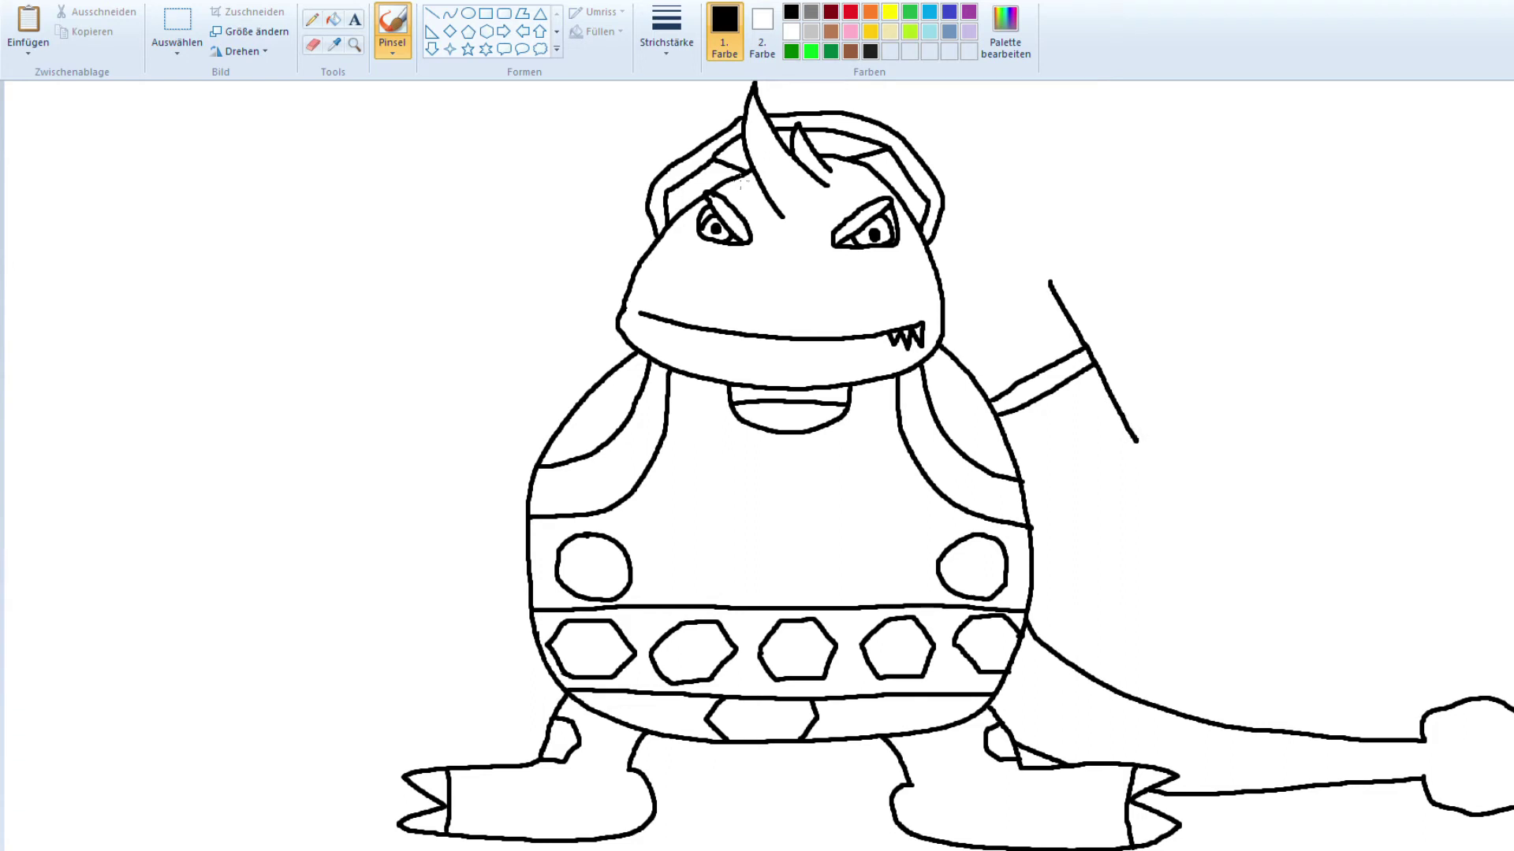
pyautogui.hotkey('ctrl', 'z')
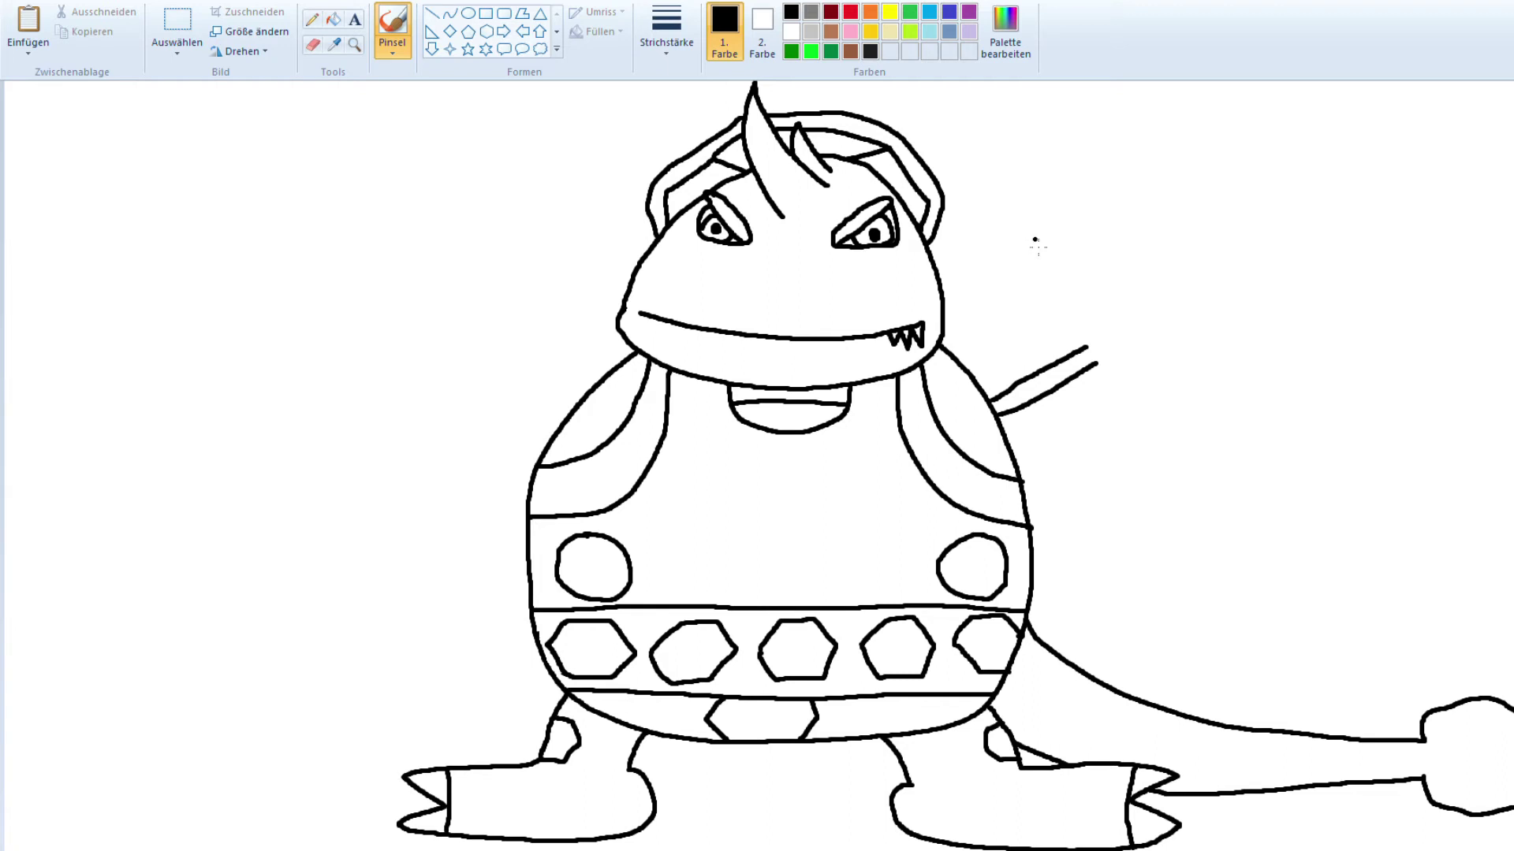
pyautogui.scroll(2, 1297, 373)
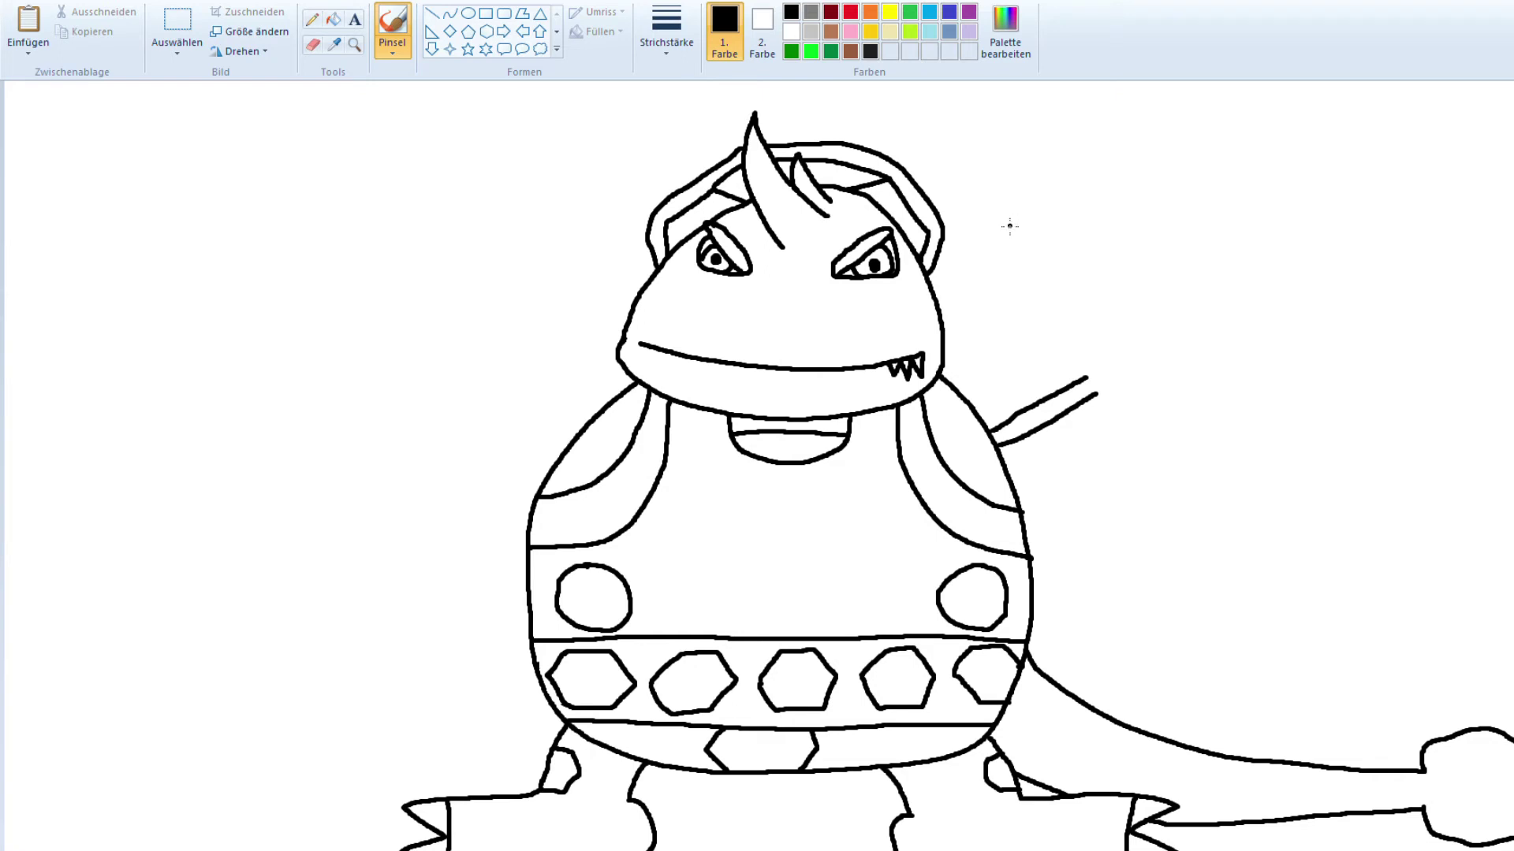
pyautogui.moveTo(1010, 226); pyautogui.dragTo(1094, 379)
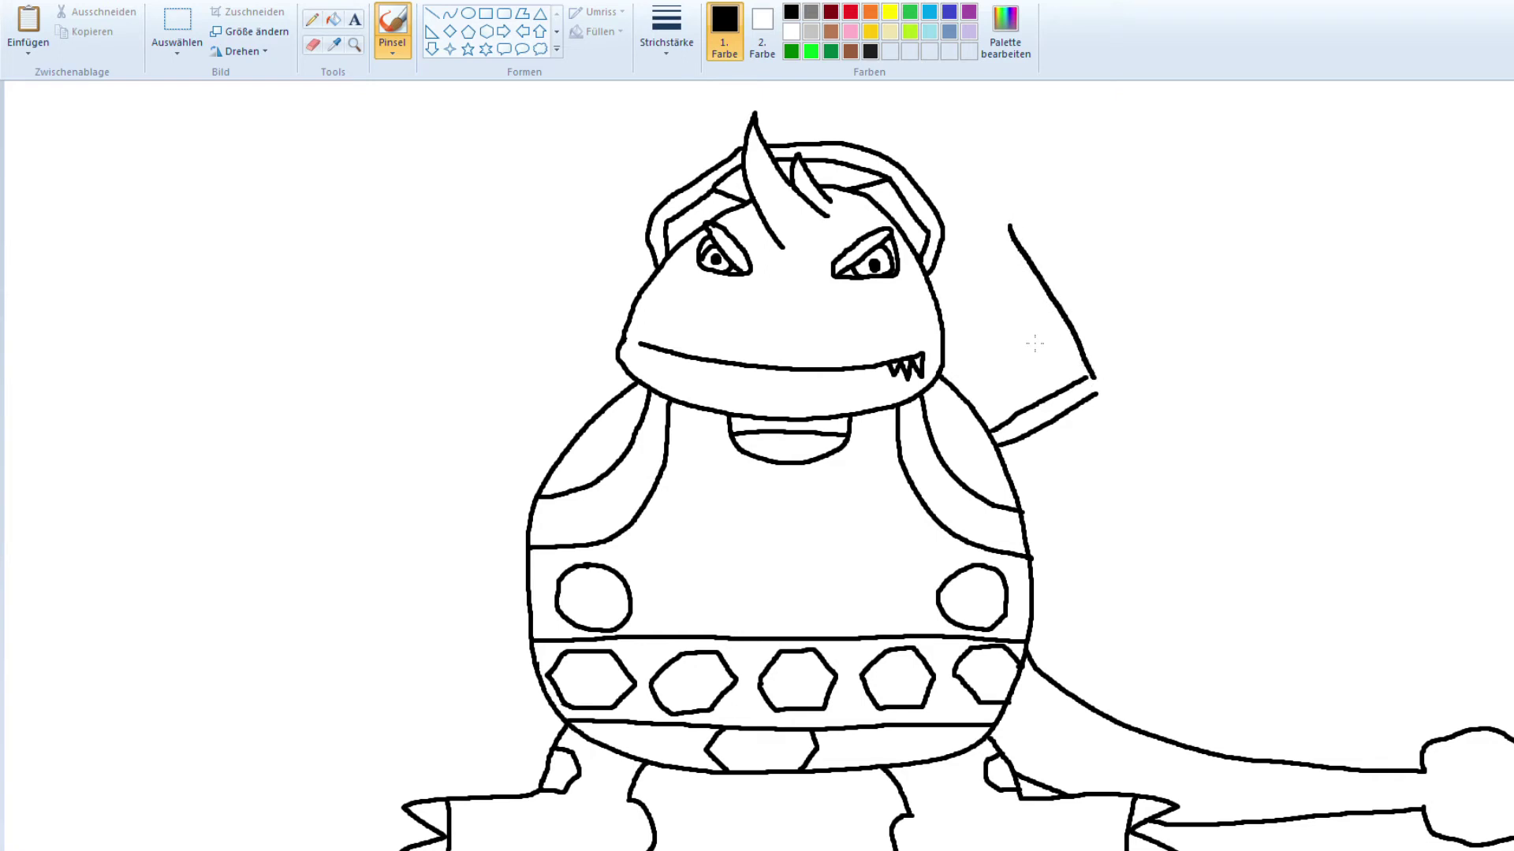
pyautogui.hotkey('ctrl', 'z')
pyautogui.click(1011, 227)
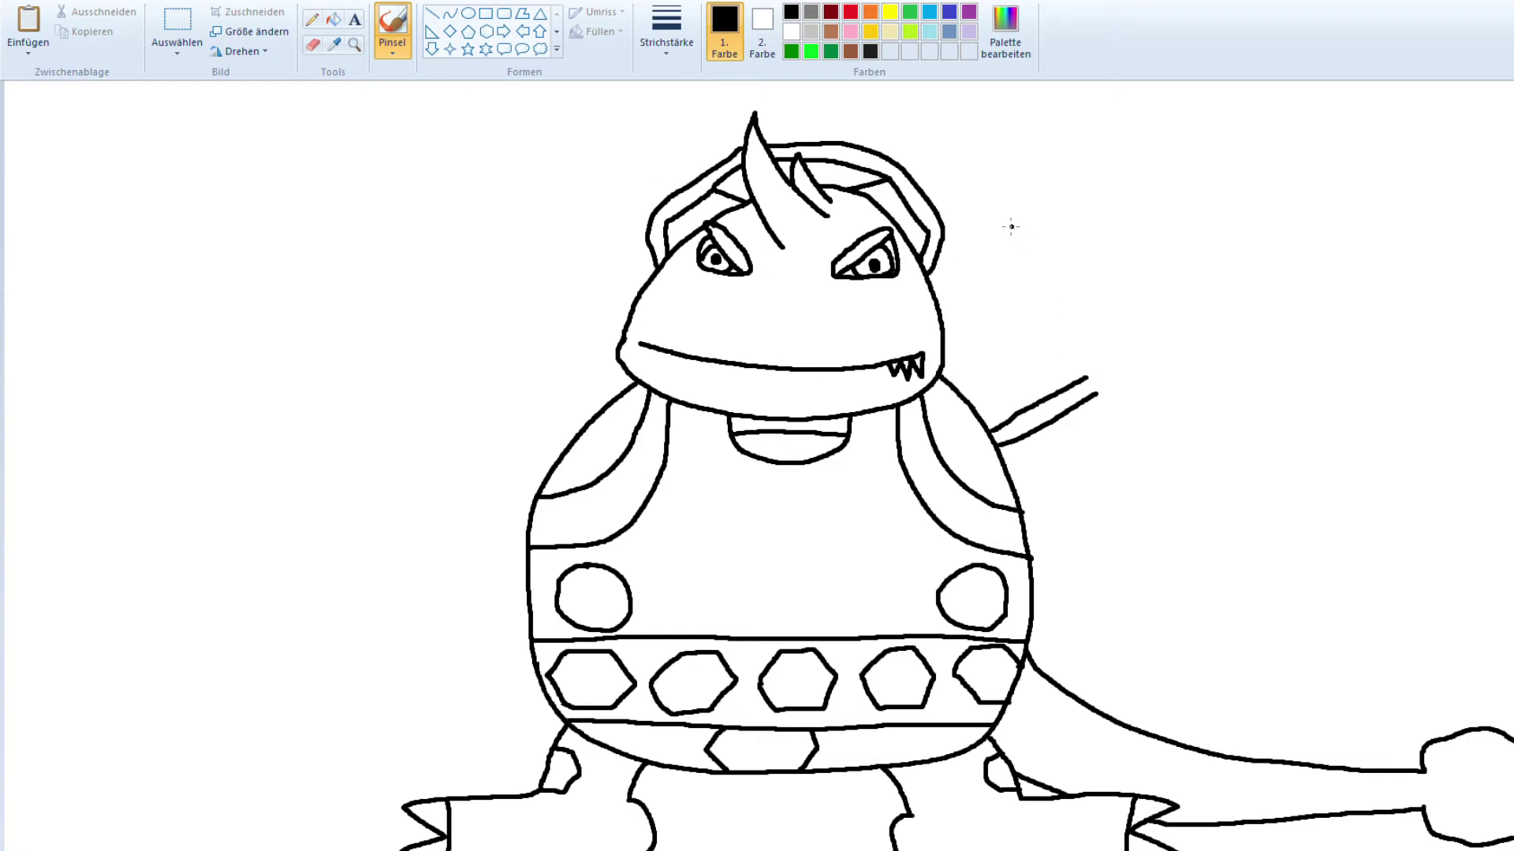
pyautogui.moveTo(1007, 228)
pyautogui.mouseDown()
pyautogui.moveTo(1203, 627)
pyautogui.moveTo(1510, 267)
pyautogui.mouseUp()
pyautogui.hotkey('ctrl', 'z')
pyautogui.moveTo(1004, 229)
pyautogui.mouseDown()
pyautogui.moveTo(1169, 534)
pyautogui.moveTo(1498, 91)
pyautogui.mouseUp()
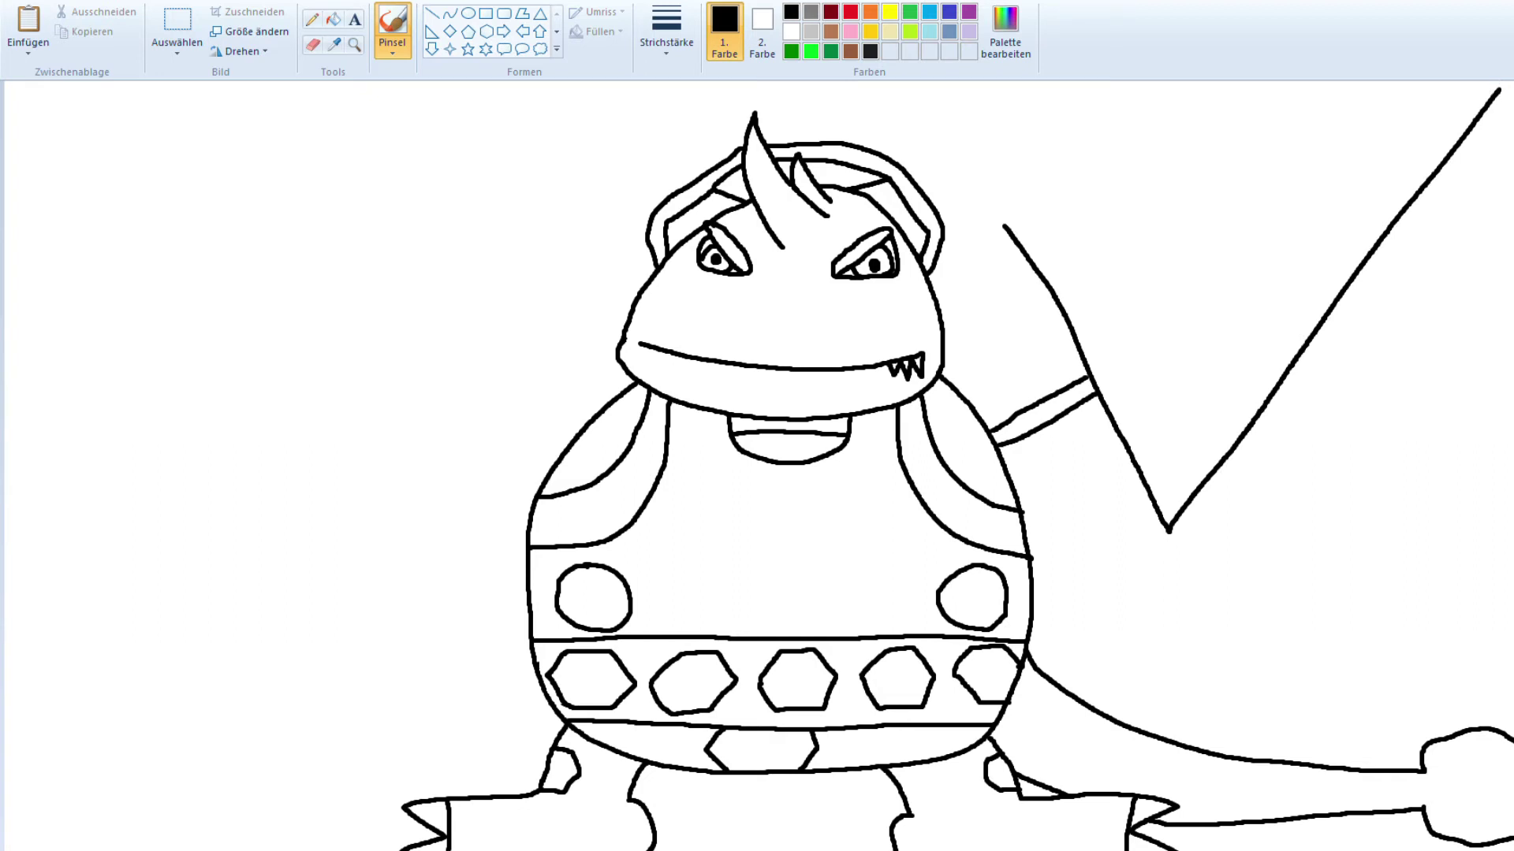
pyautogui.scroll(1, 757, 466)
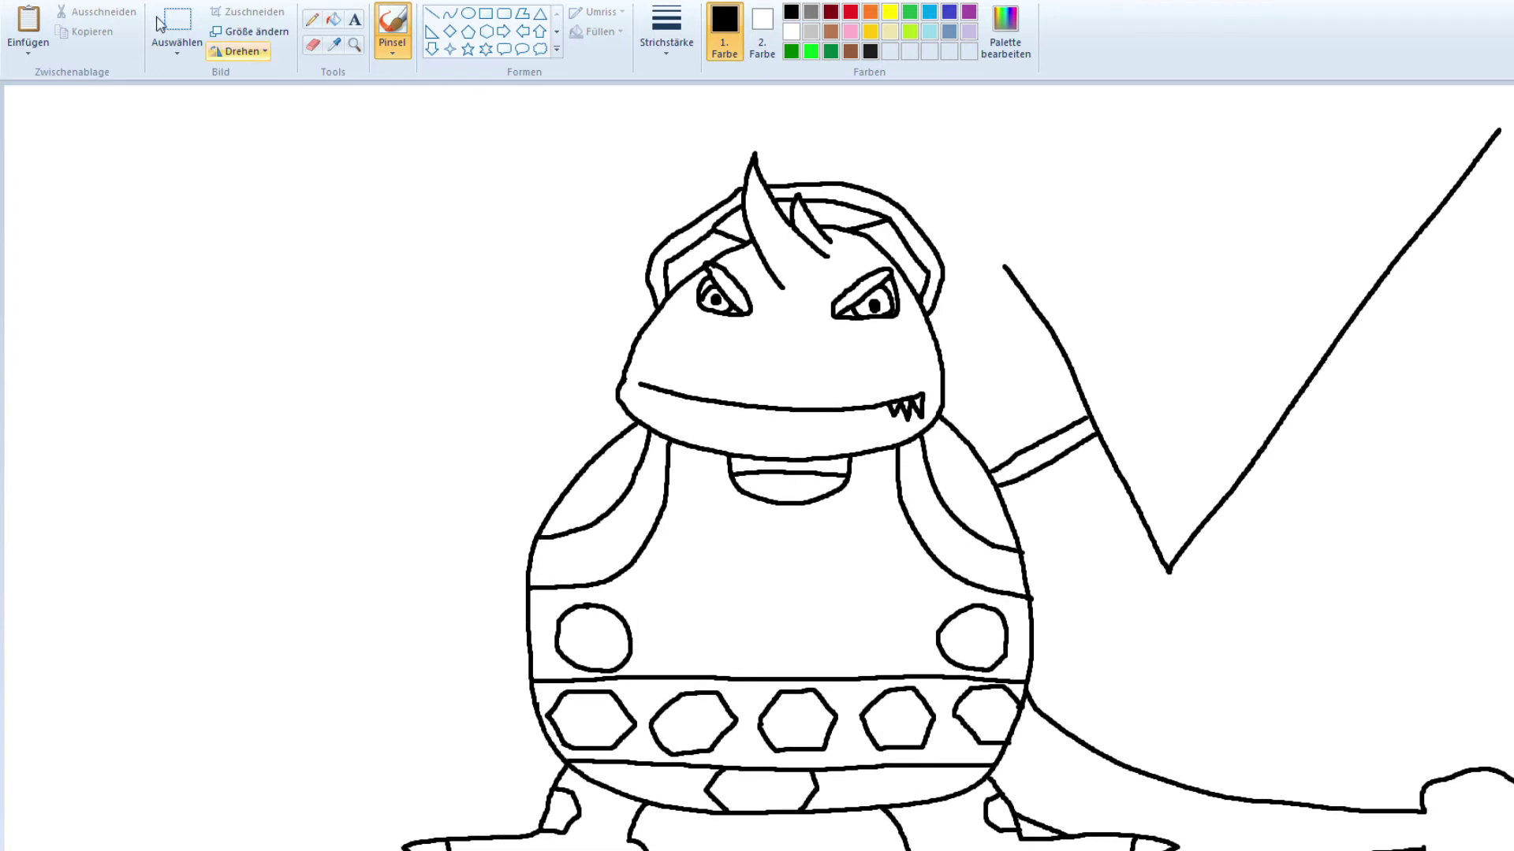
pyautogui.hotkey('ctrl', 'z')
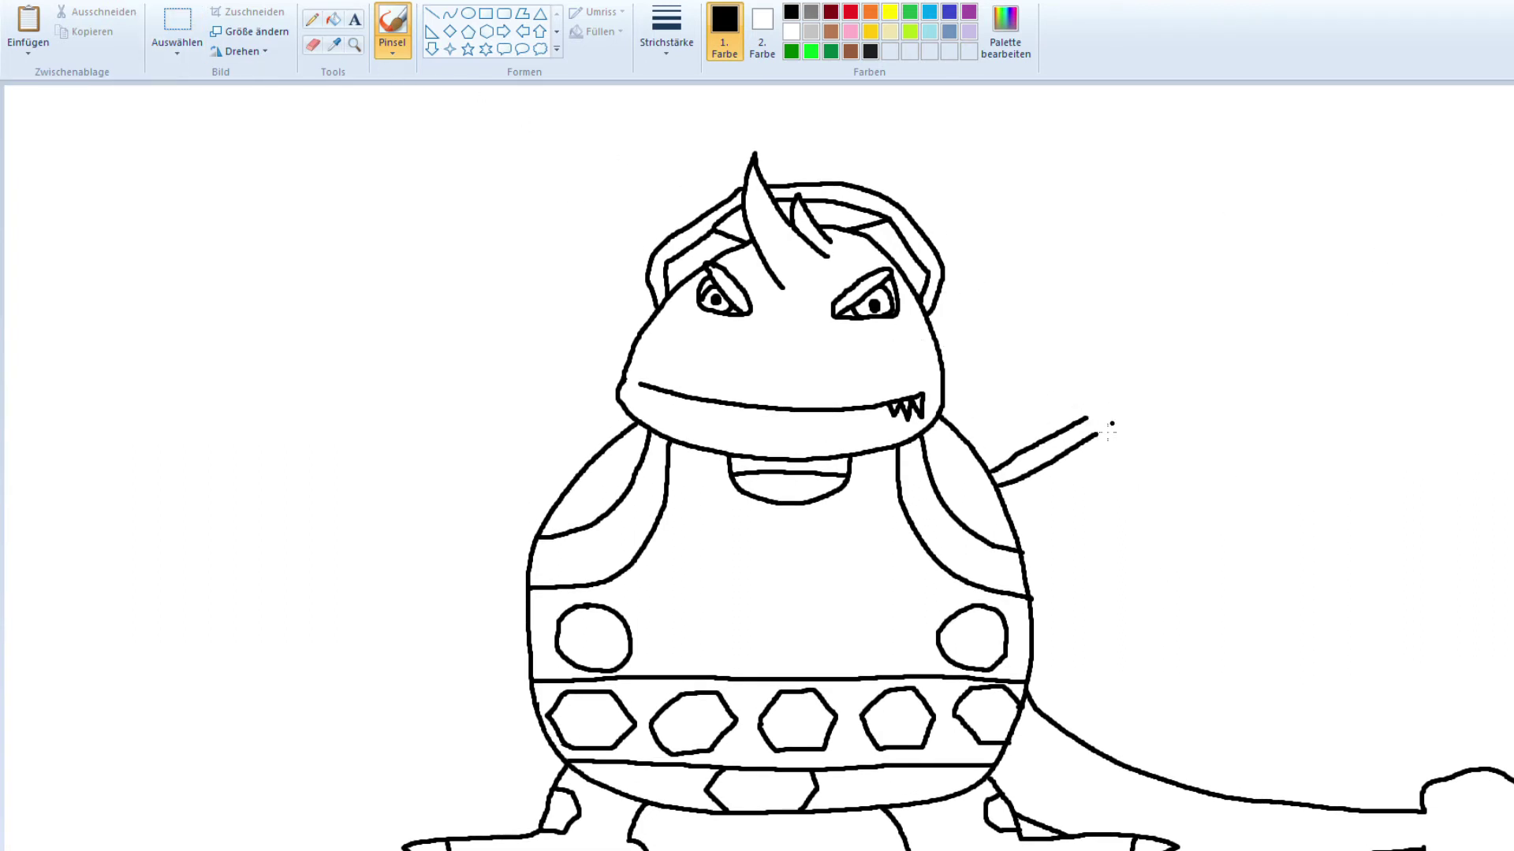
# - Lengthen the thin arm and draw a huge triangular forearm with an upward point at its end
pyautogui.moveTo(1087, 416); pyautogui.dragTo(1107, 404)
pyautogui.scroll(-1, 1107, 417)
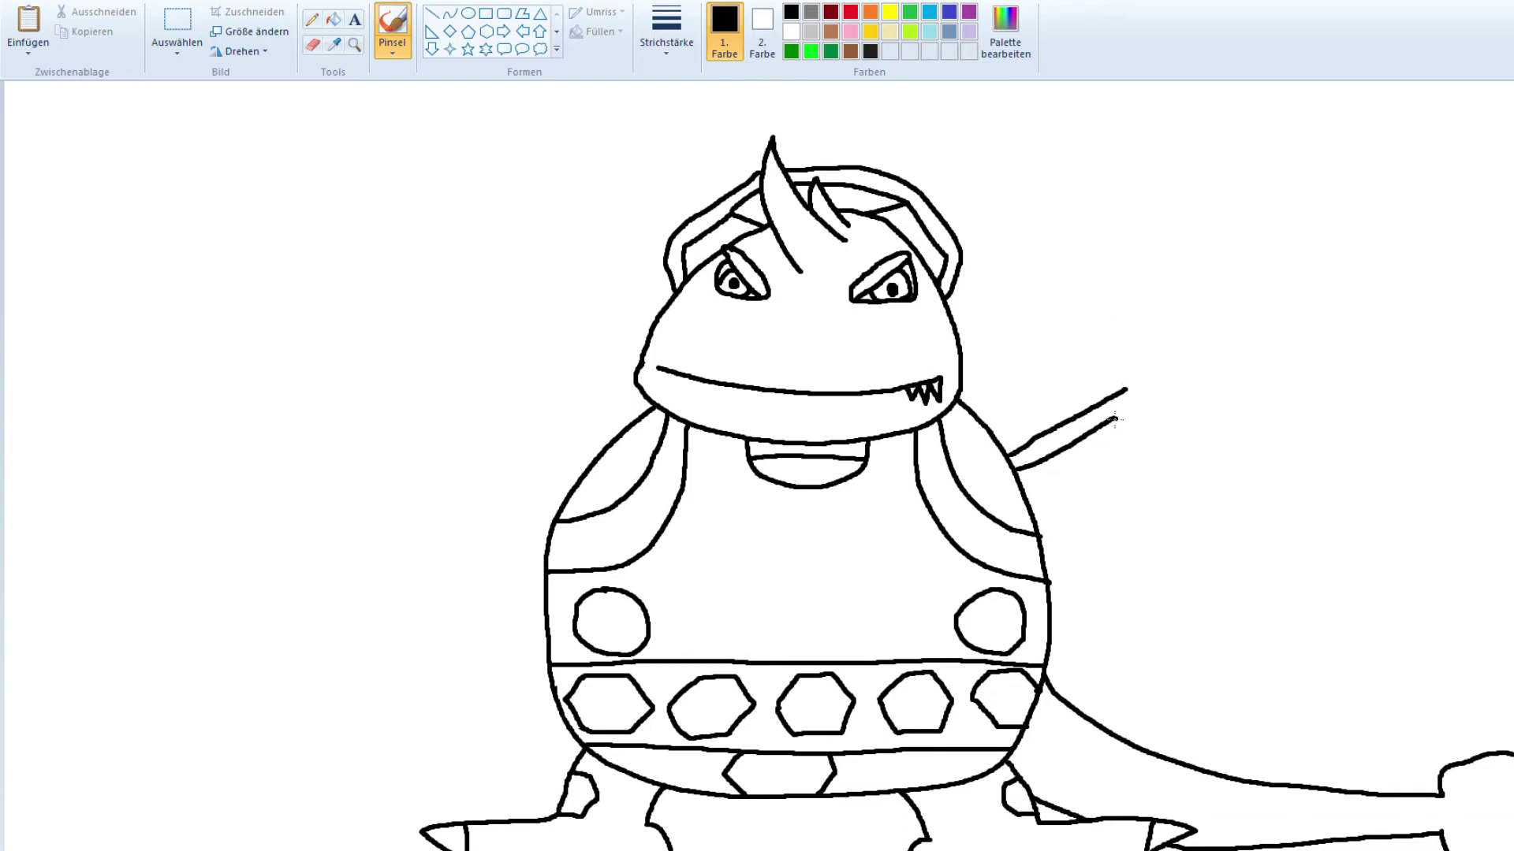
pyautogui.moveTo(1114, 419)
pyautogui.mouseDown()
pyautogui.moveTo(1070, 607)
pyautogui.moveTo(1126, 390)
pyautogui.mouseUp()
pyautogui.scroll(2, 1126, 390)
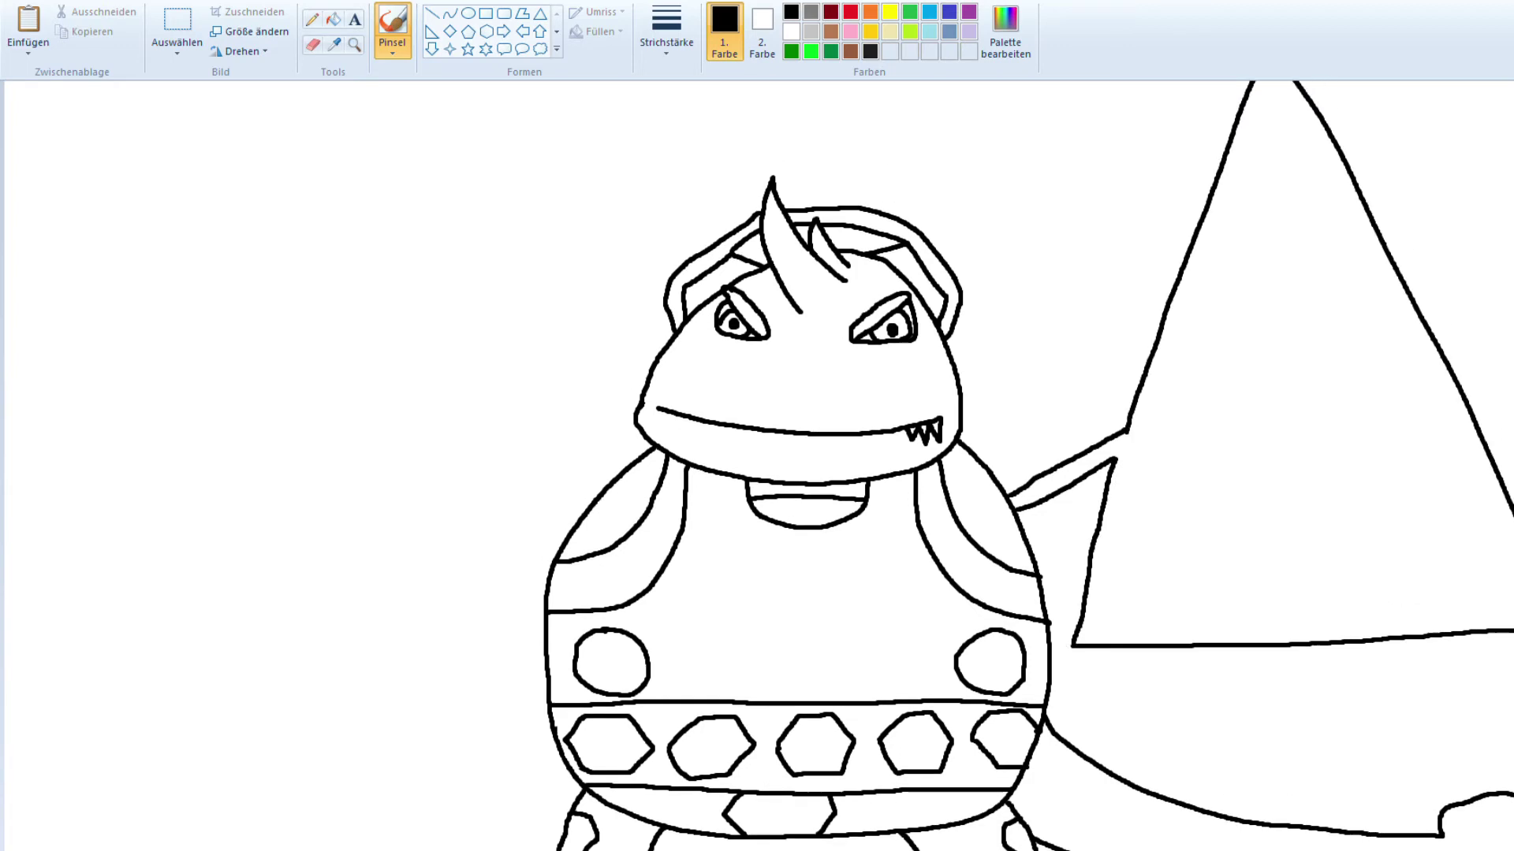
pyautogui.scroll(-3, 1117, 435)
pyautogui.scroll(2, 1116, 435)
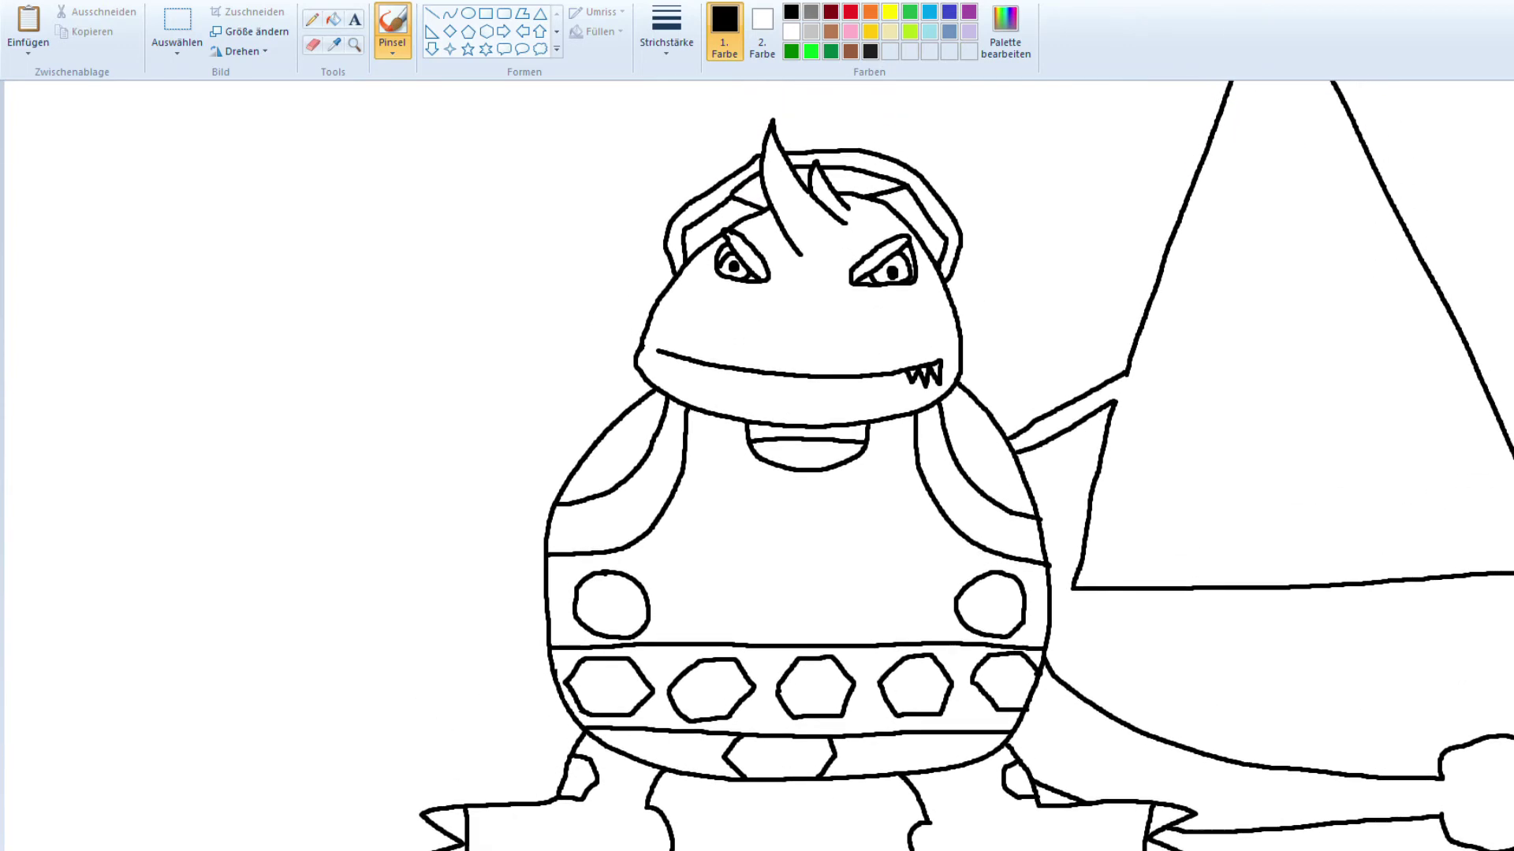
pyautogui.scroll(1, 1117, 435)
pyautogui.scroll(-2, 1116, 435)
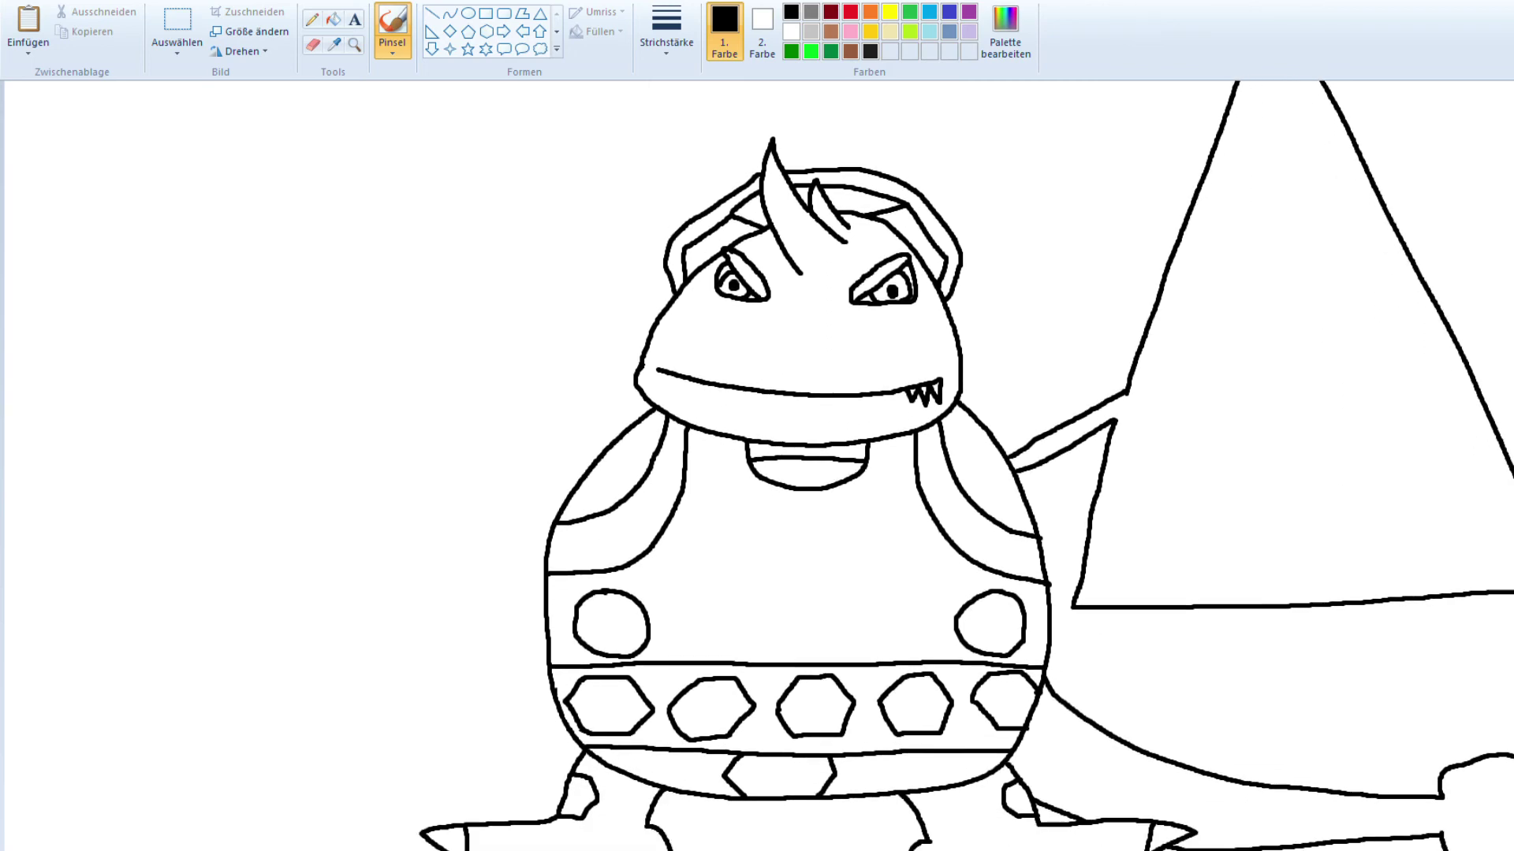
pyautogui.scroll(-1, 1116, 435)
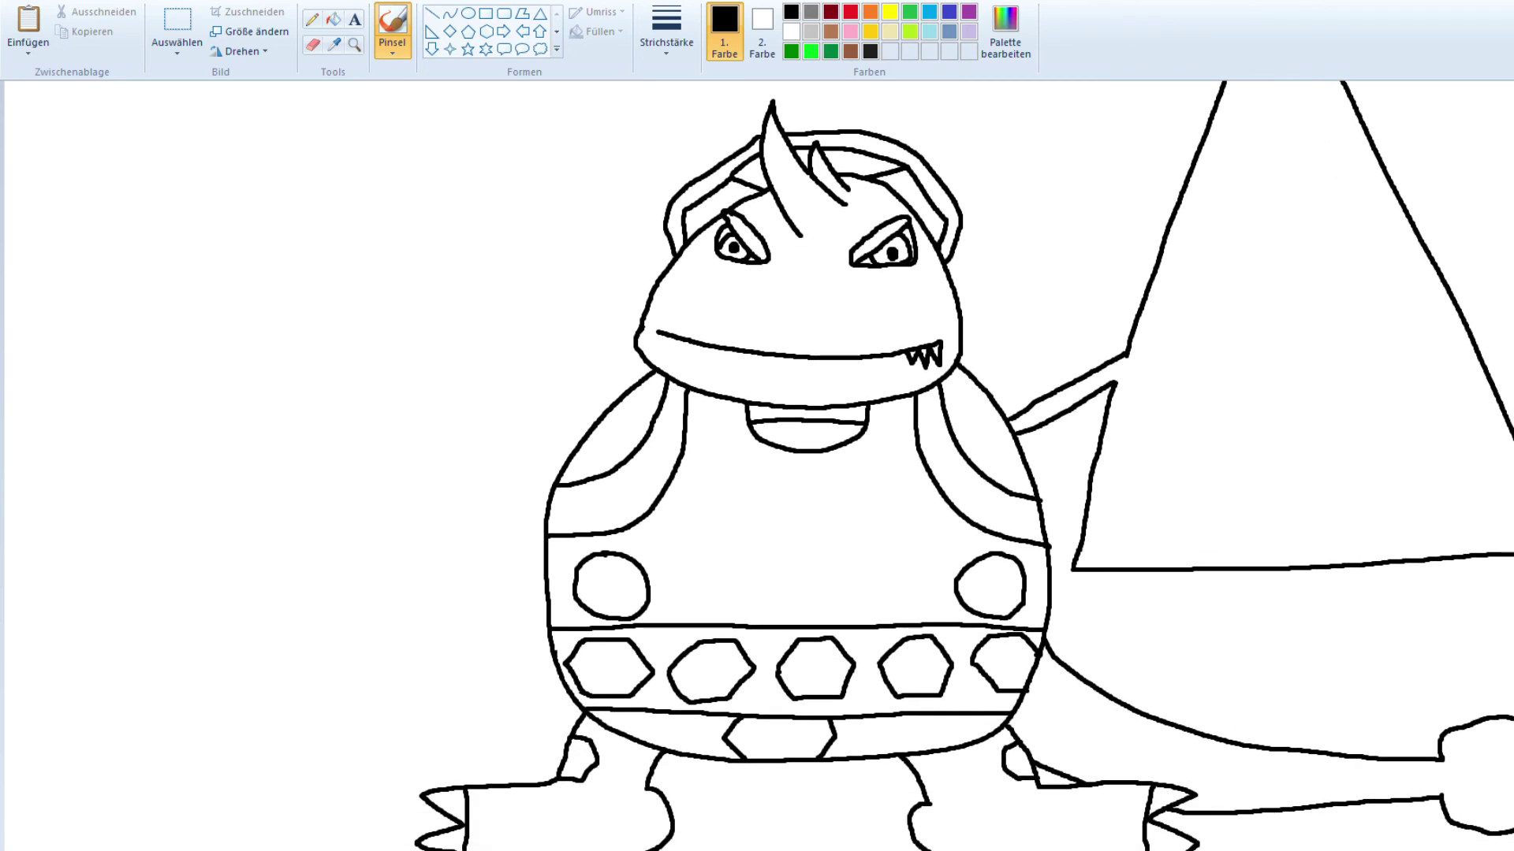
pyautogui.scroll(2, 963, 466)
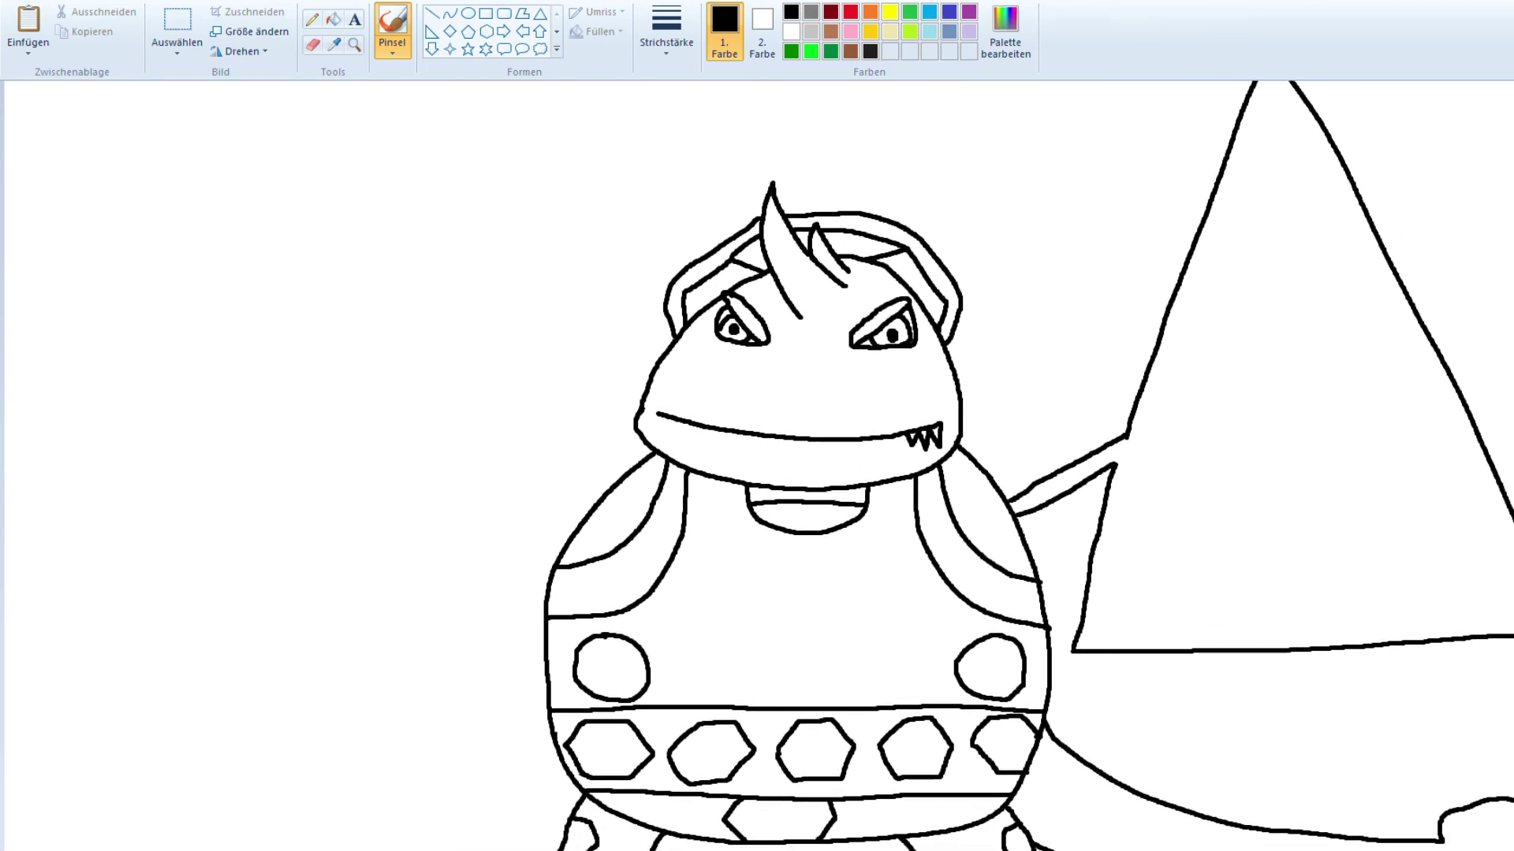
pyautogui.scroll(-2, 1027, 466)
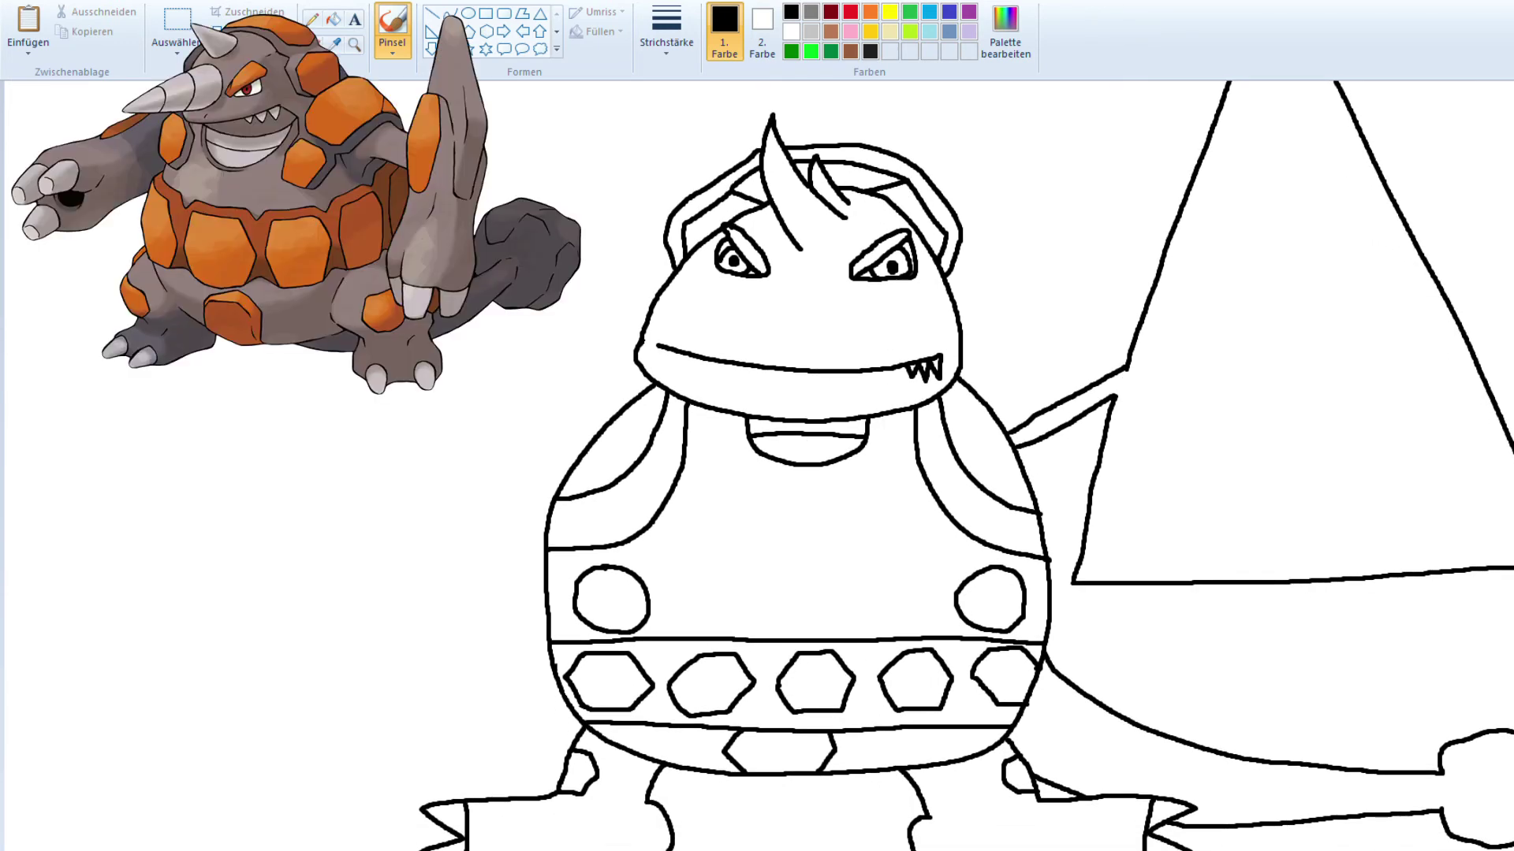
# - Draw a small pointed nose horn with a rounded base between the eyes and cross it with a curved line
pyautogui.scroll(-1, 1030, 465)
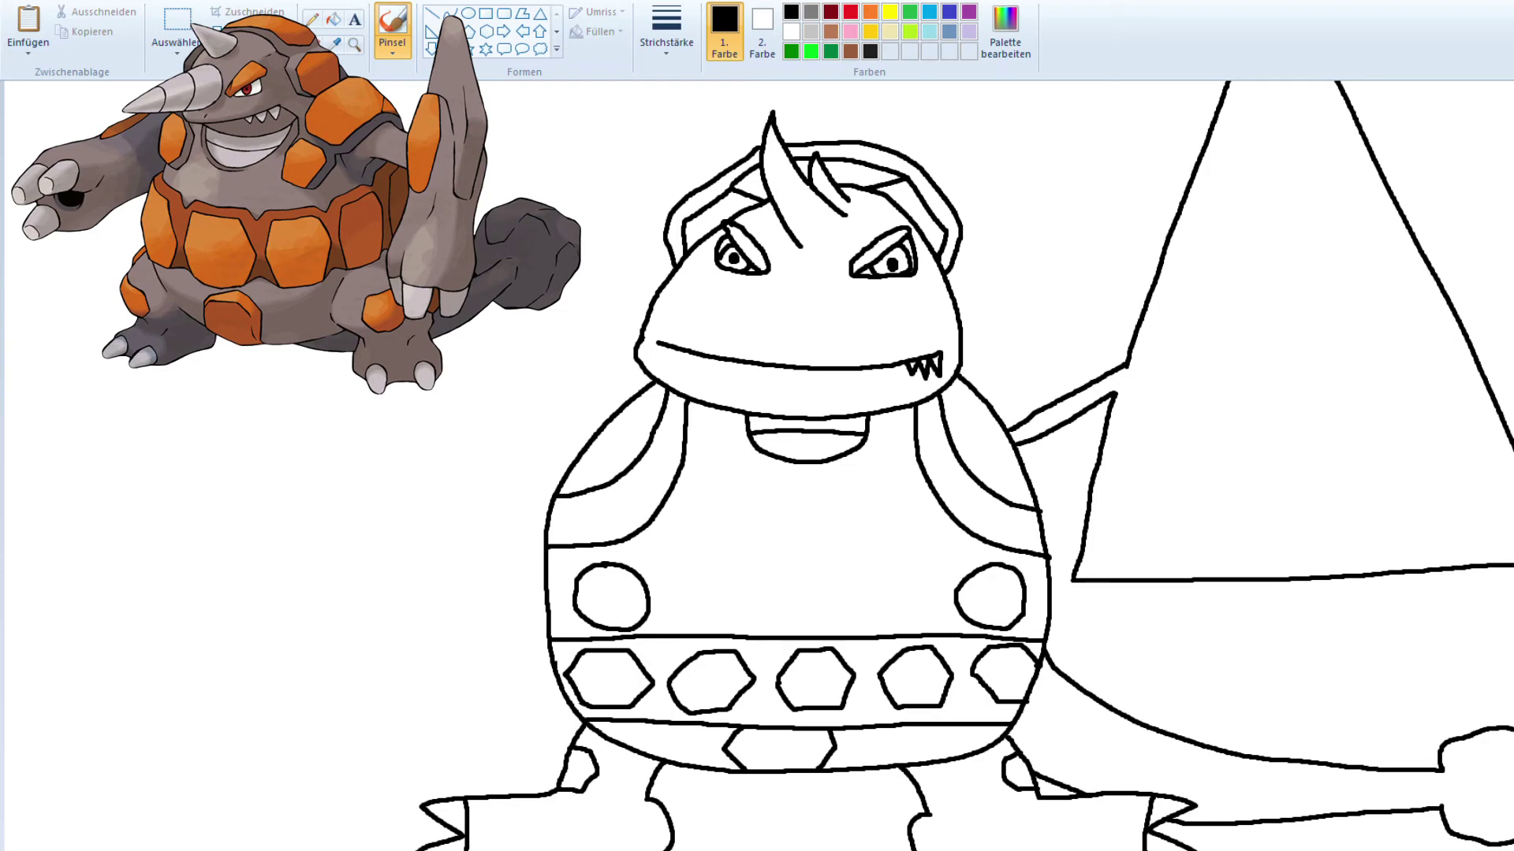
pyautogui.scroll(1, 963, 466)
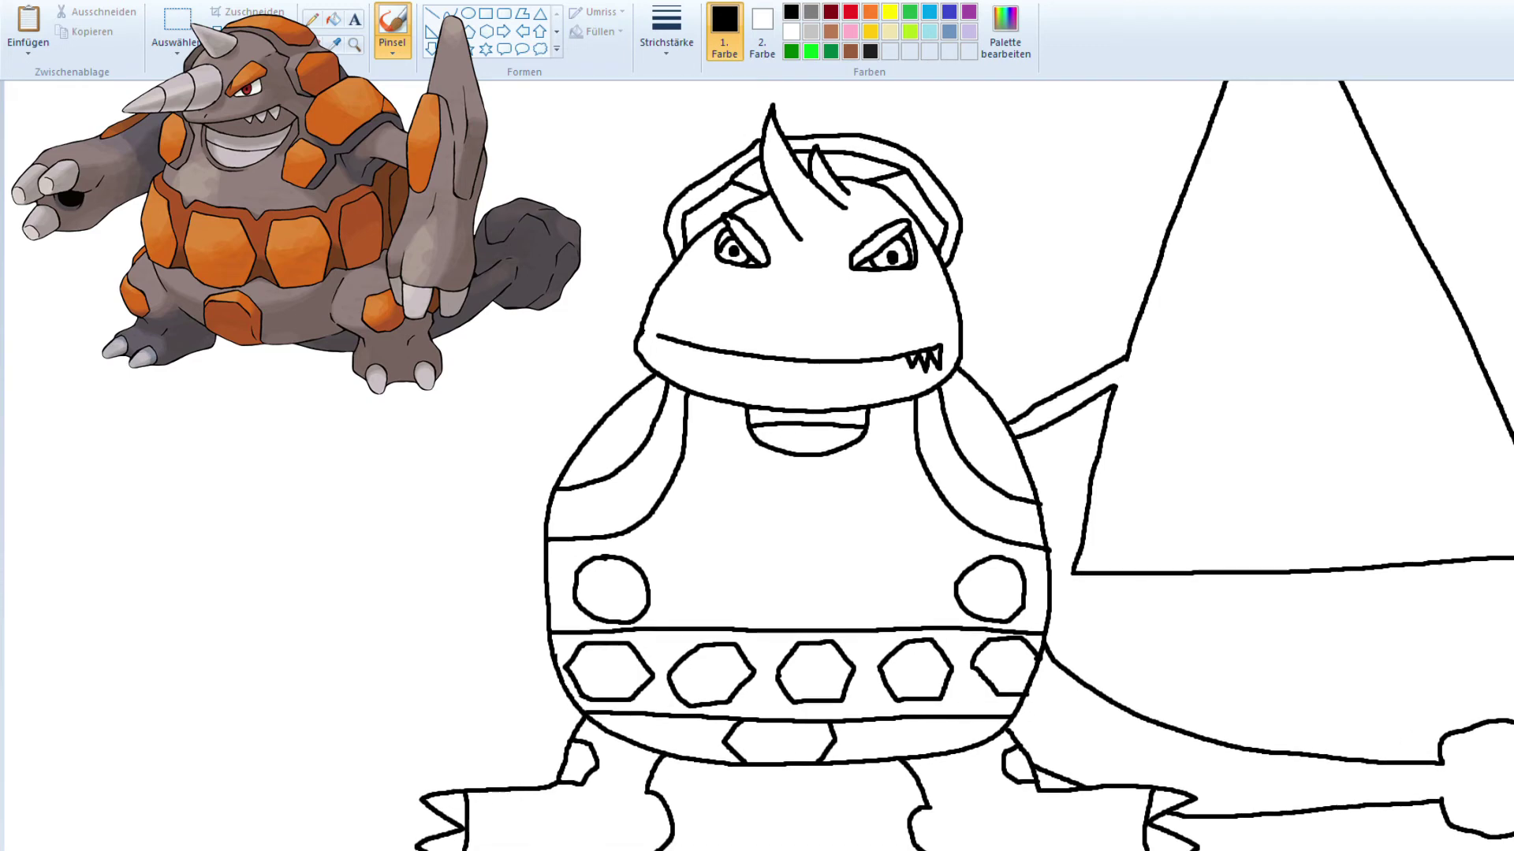
pyautogui.scroll(2, 963, 466)
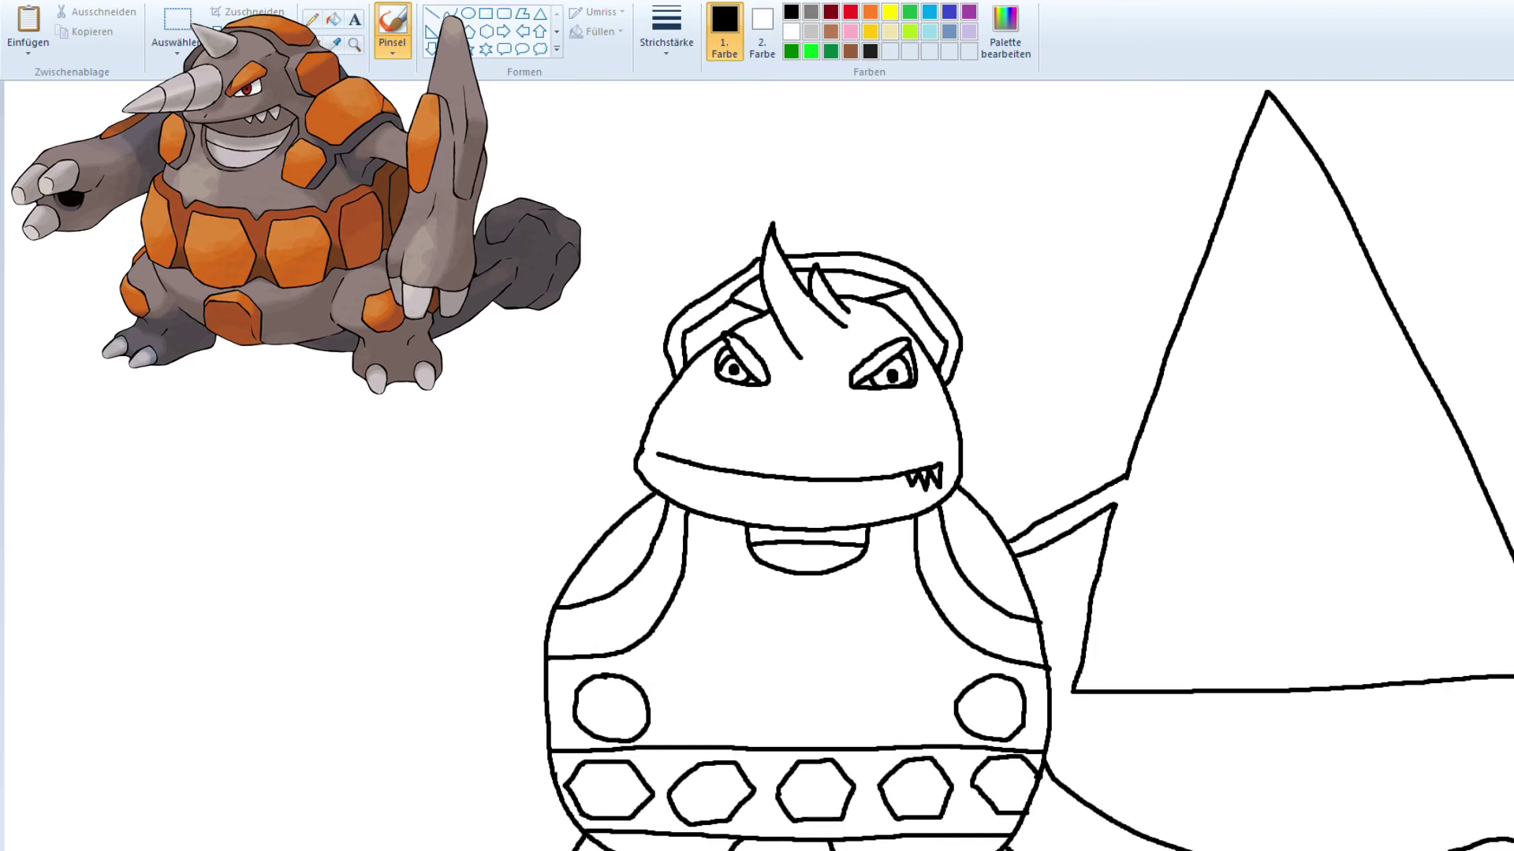
pyautogui.scroll(-1, 963, 466)
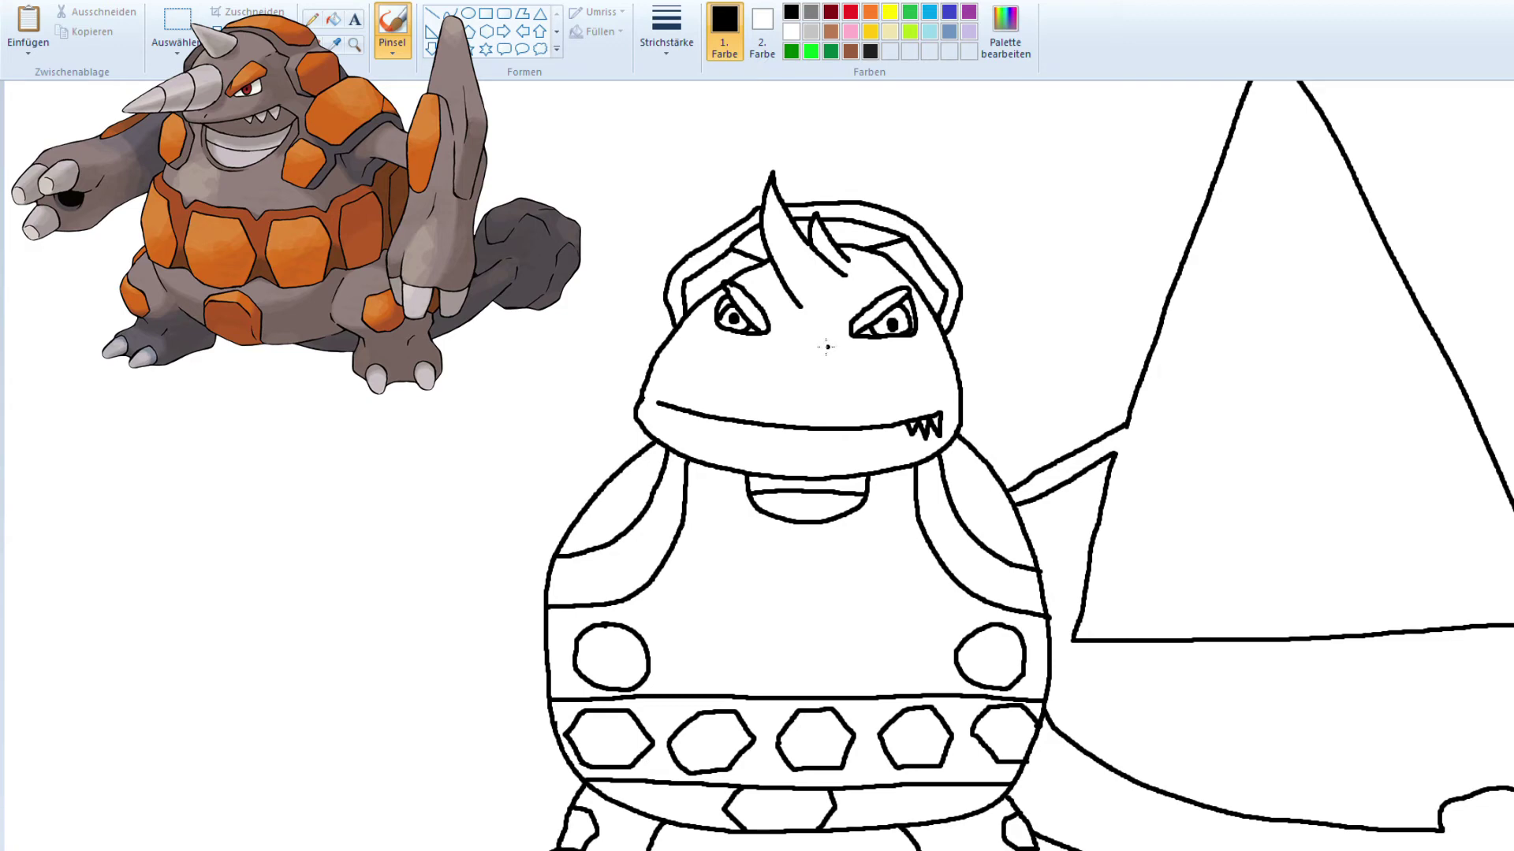
pyautogui.moveTo(824, 344)
pyautogui.mouseDown()
pyautogui.moveTo(774, 300)
pyautogui.moveTo(782, 388)
pyautogui.moveTo(830, 369)
pyautogui.mouseUp()
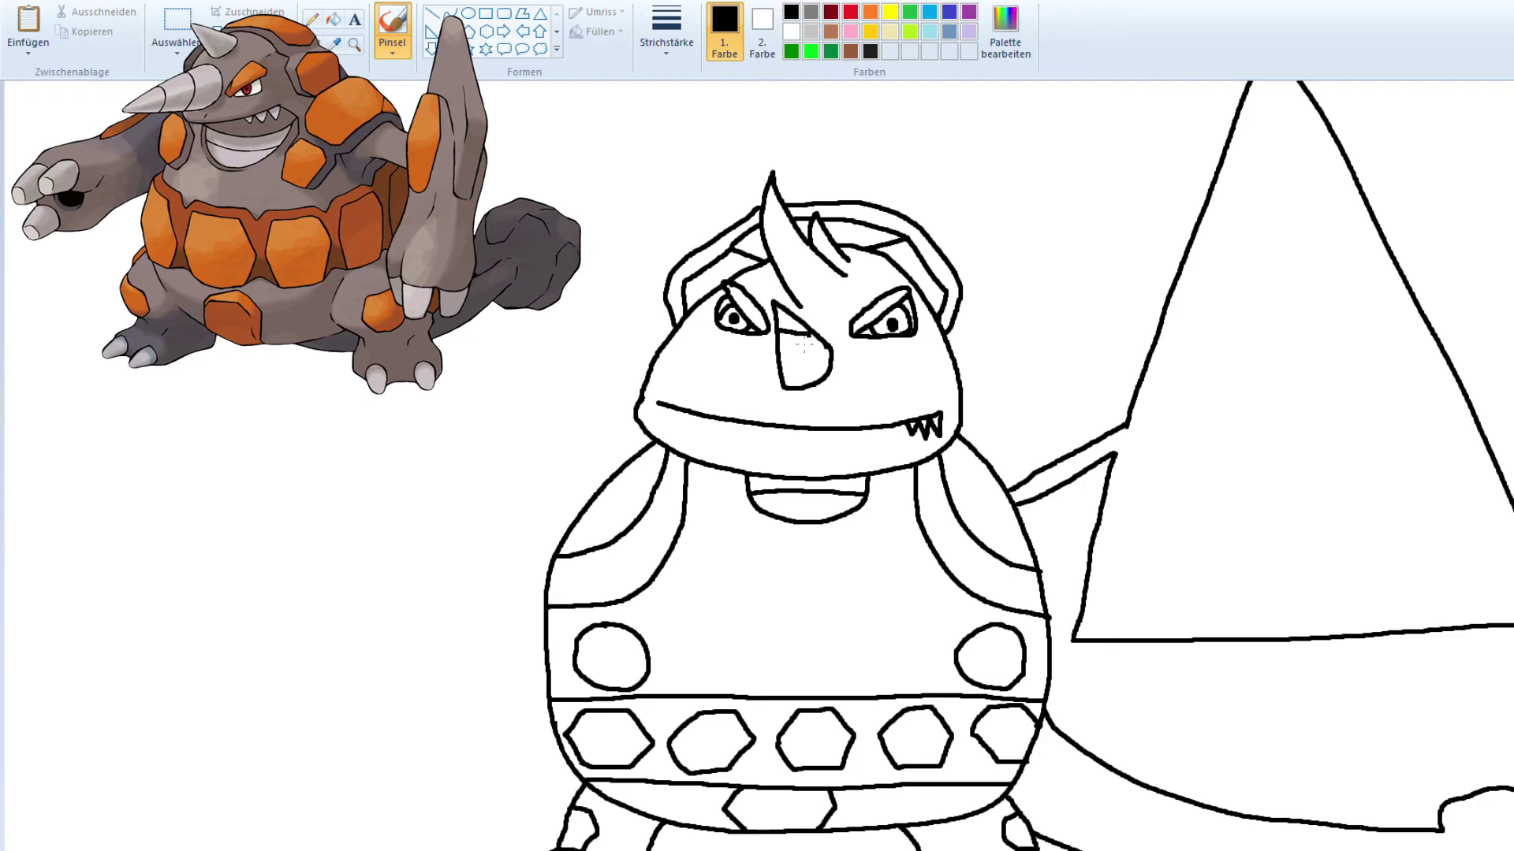
pyautogui.moveTo(811, 363); pyautogui.dragTo(829, 357)
# - Draw a row of three rounded fingers along the base of the triangular forearm on the fanged side
pyautogui.scroll(-5, 966, 466)
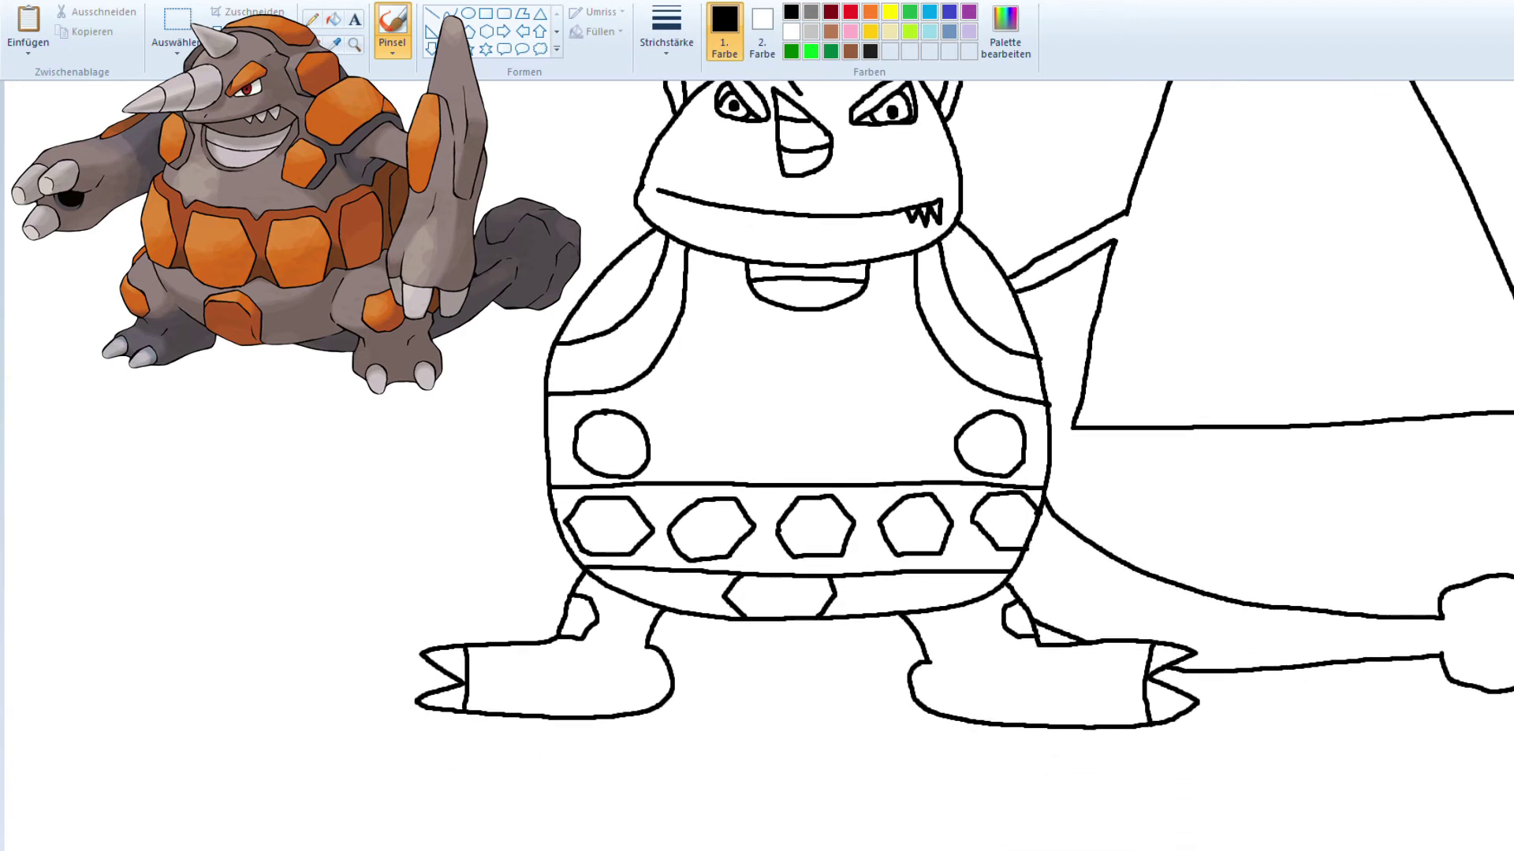
pyautogui.scroll(5, 964, 466)
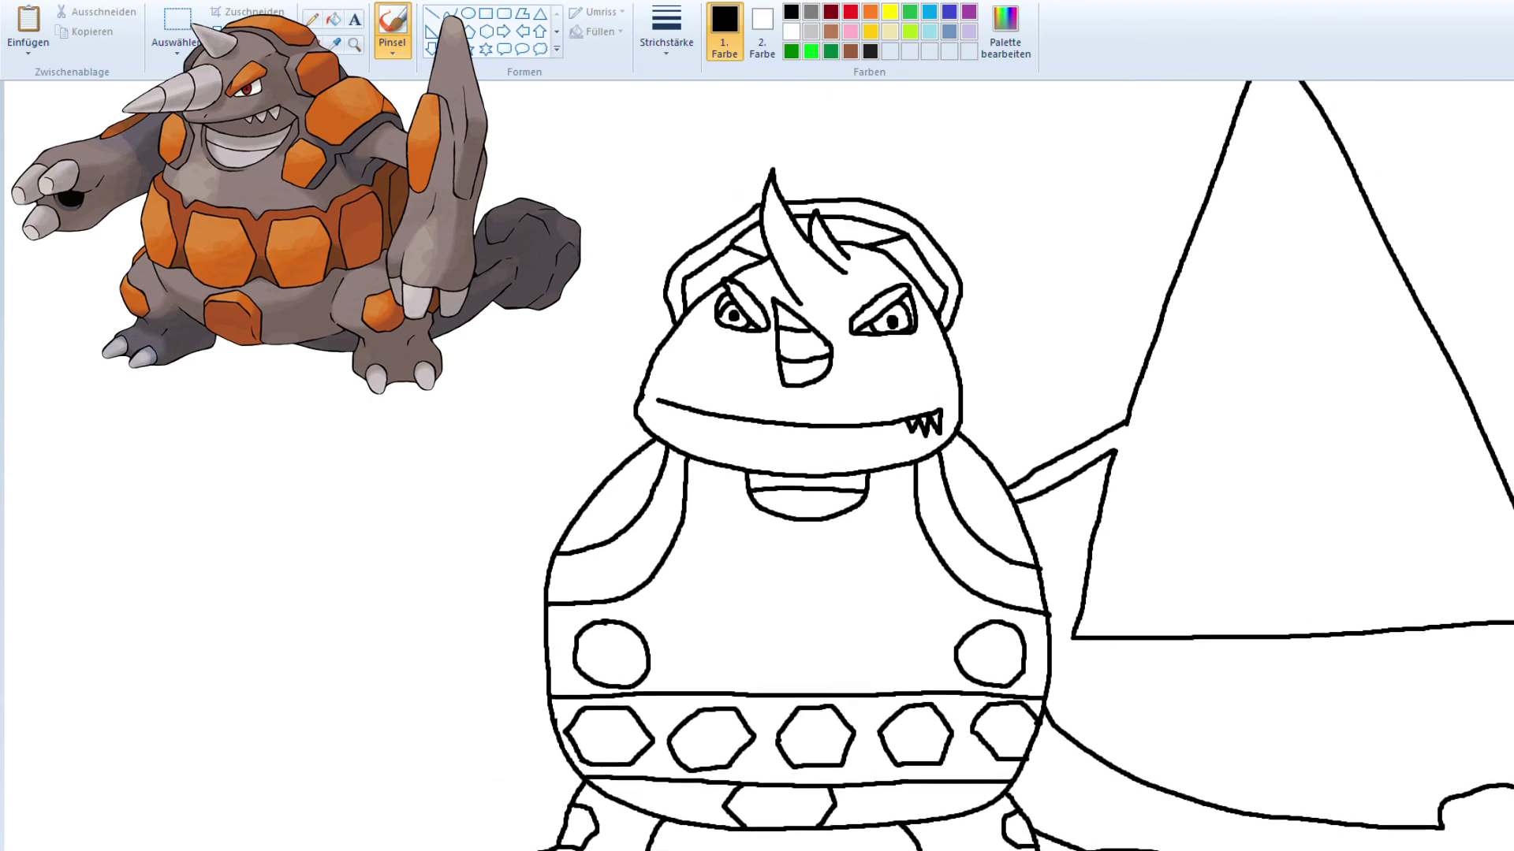
pyautogui.scroll(-3, 964, 466)
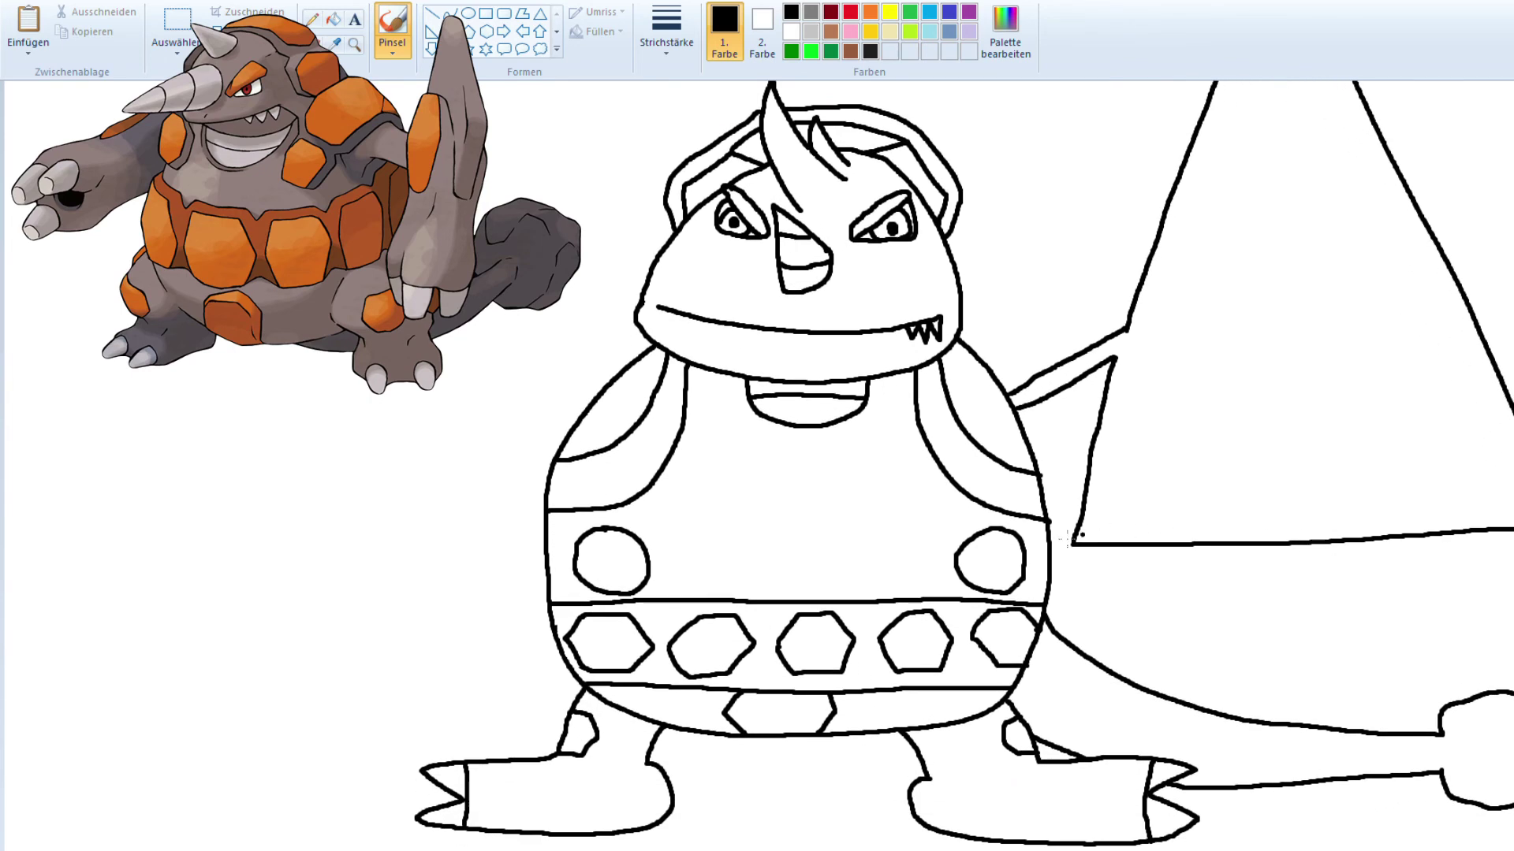
pyautogui.moveTo(1071, 558)
pyautogui.mouseDown()
pyautogui.moveTo(1195, 615)
pyautogui.moveTo(1281, 600)
pyautogui.moveTo(1301, 544)
pyautogui.mouseUp()
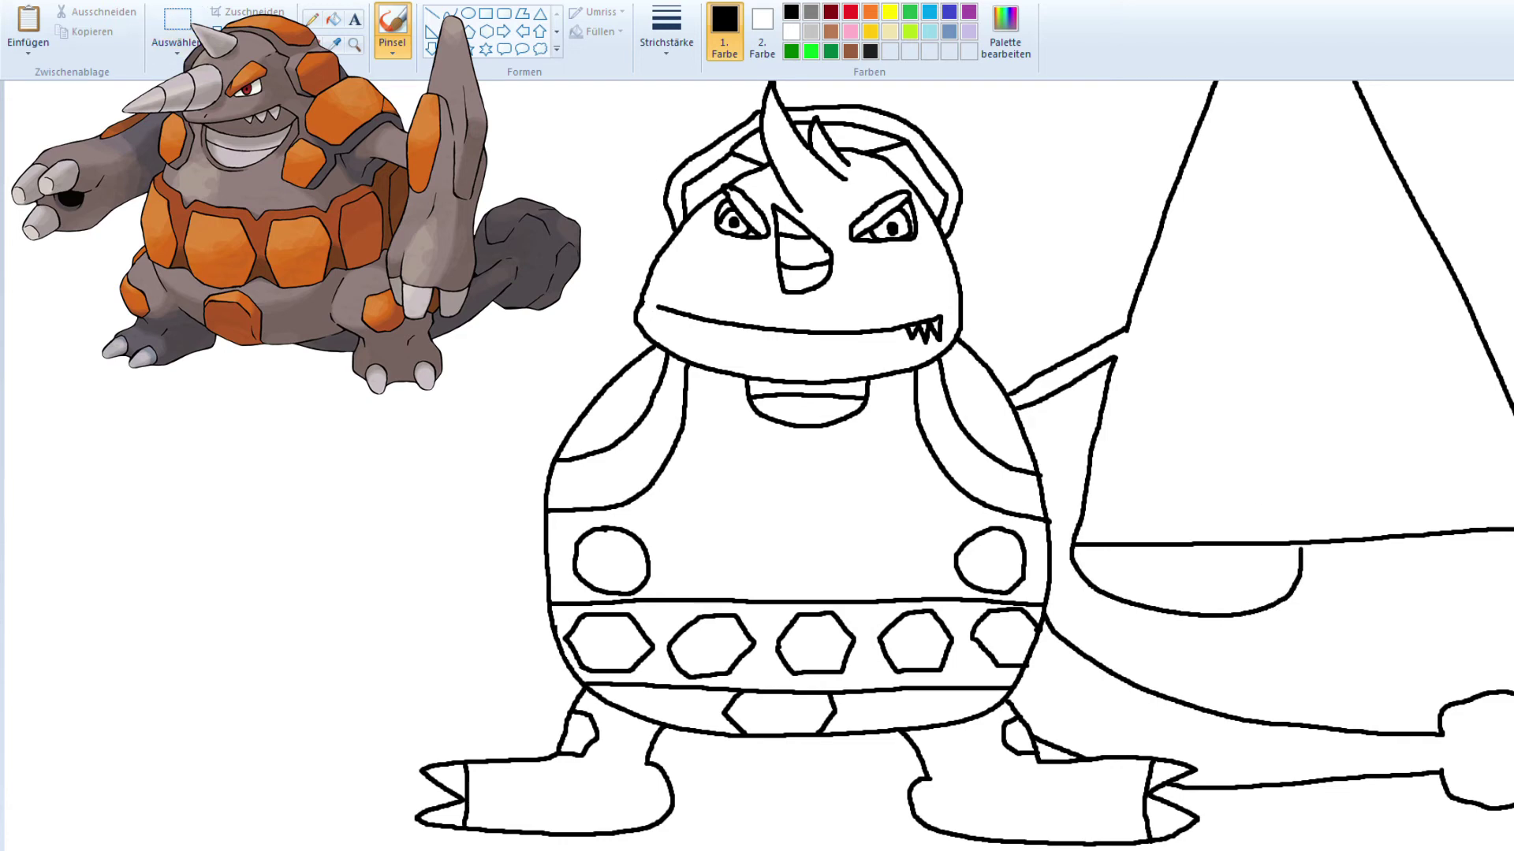
pyautogui.hotkey('ctrl', 'z')
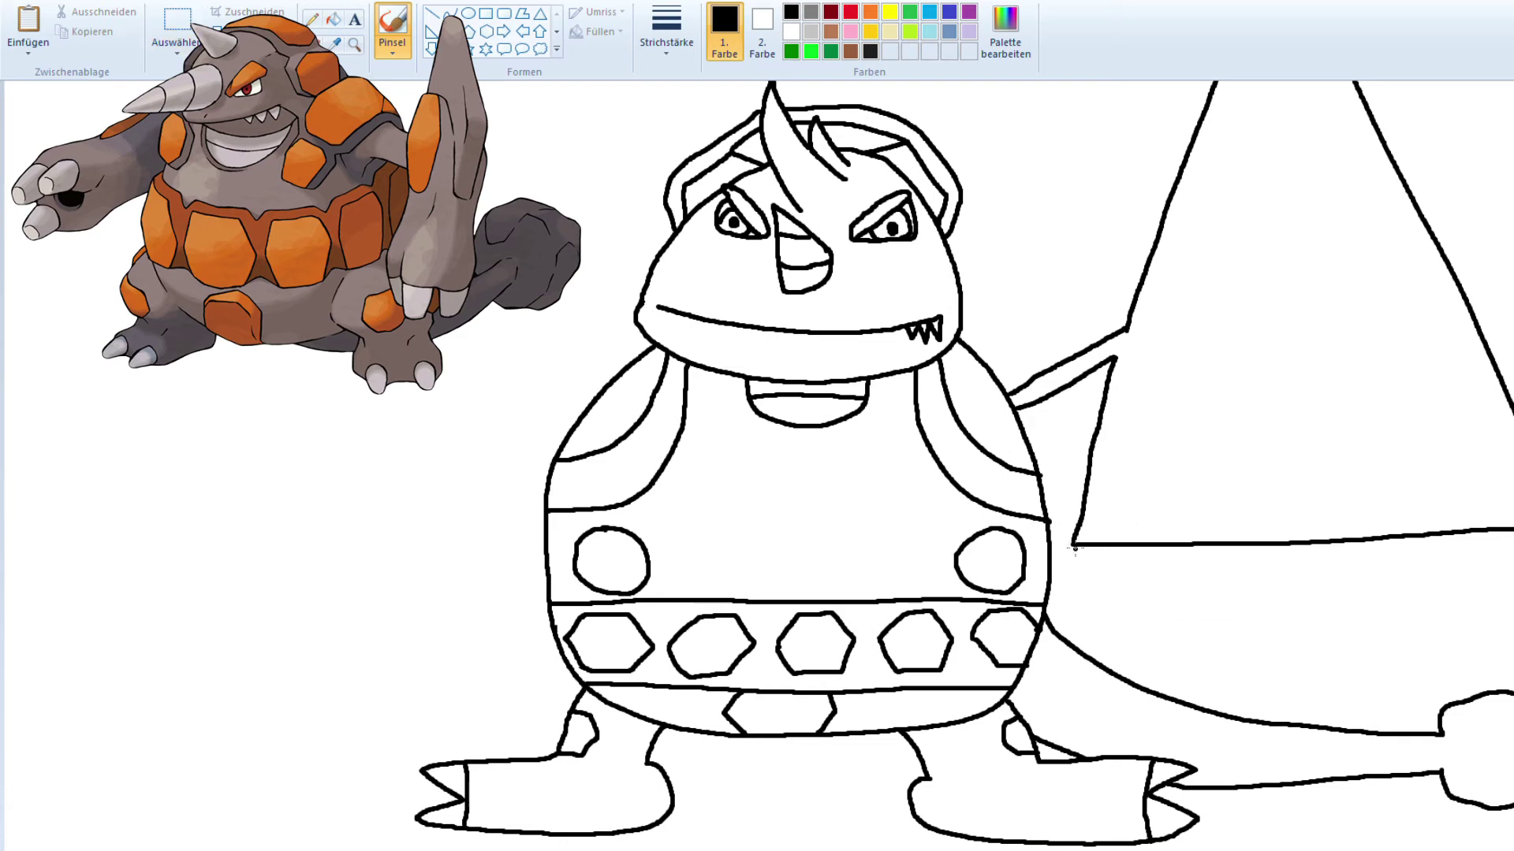
pyautogui.moveTo(1074, 550)
pyautogui.mouseDown()
pyautogui.moveTo(1091, 597)
pyautogui.moveTo(1216, 617)
pyautogui.moveTo(1244, 548)
pyautogui.moveTo(1281, 608)
pyautogui.moveTo(1360, 601)
pyautogui.moveTo(1386, 548)
pyautogui.moveTo(1408, 580)
pyautogui.moveTo(1490, 604)
pyautogui.moveTo(1512, 587)
pyautogui.mouseUp()
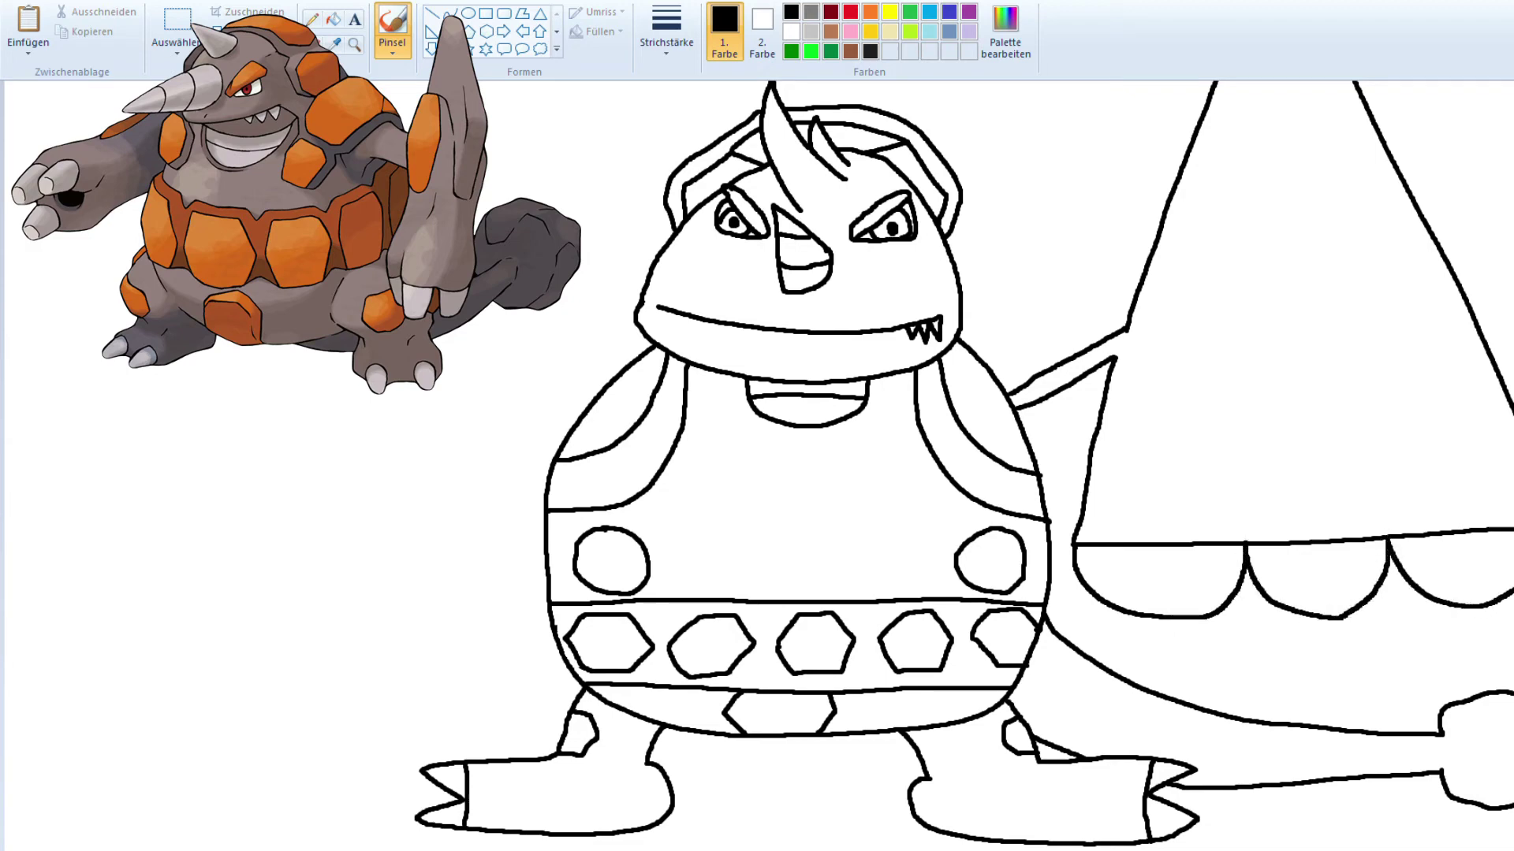
# - Draw a thin arm of two parallel lines slanting upward and outward from the opposite shoulder
pyautogui.scroll(3, 962, 466)
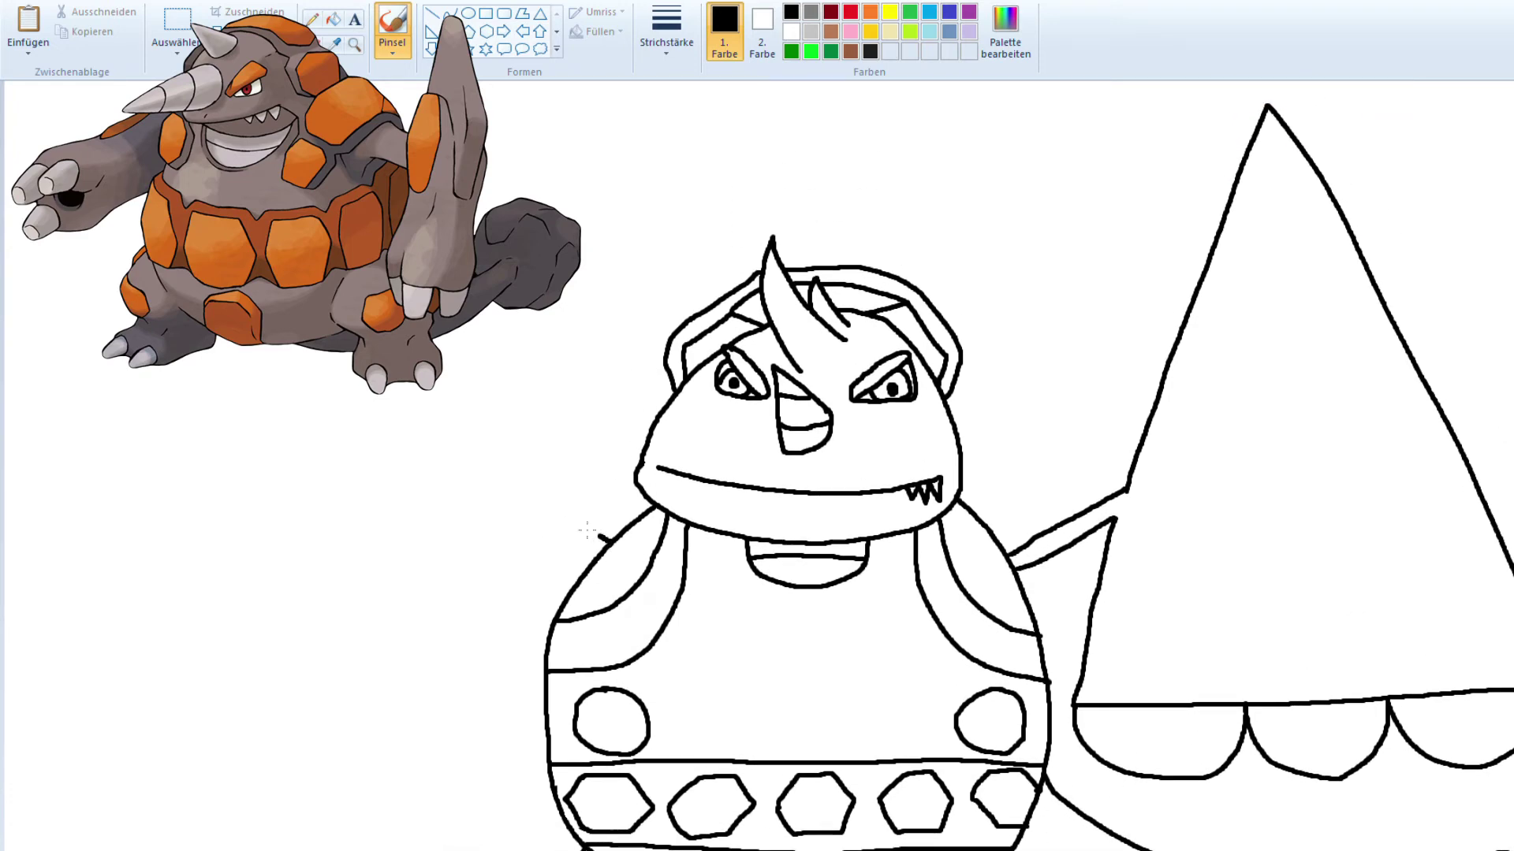
pyautogui.moveTo(587, 530); pyautogui.dragTo(505, 497)
pyautogui.moveTo(596, 559); pyautogui.dragTo(505, 522)
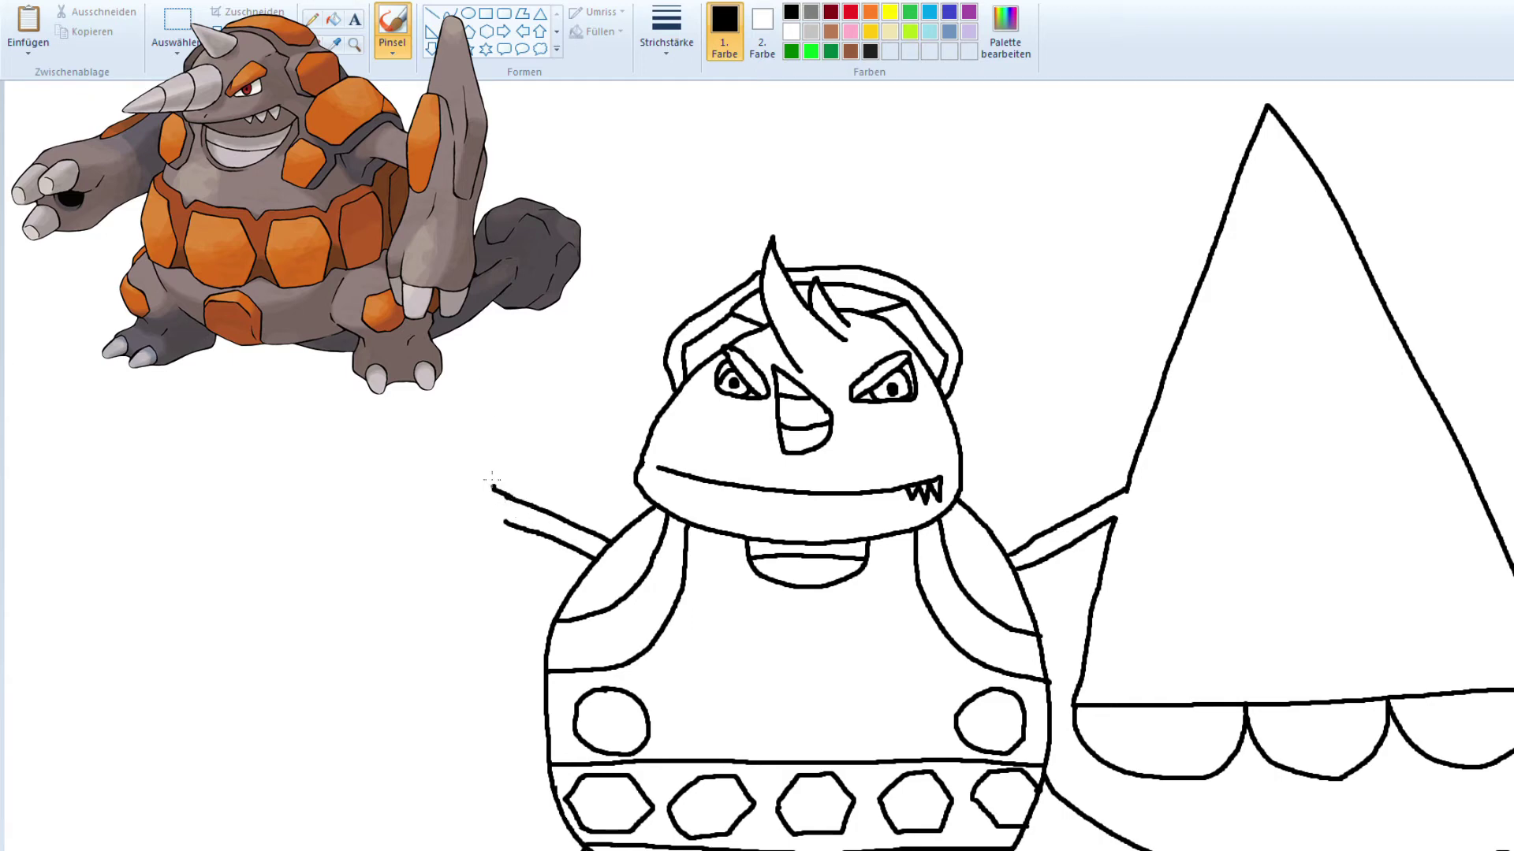
# - Draw a huge upward-pointing triangular forearm on the new arm, with three rounded fingers along its base
pyautogui.moveTo(493, 487); pyautogui.dragTo(459, 329)
pyautogui.moveTo(416, 146); pyautogui.dragTo(396, 92)
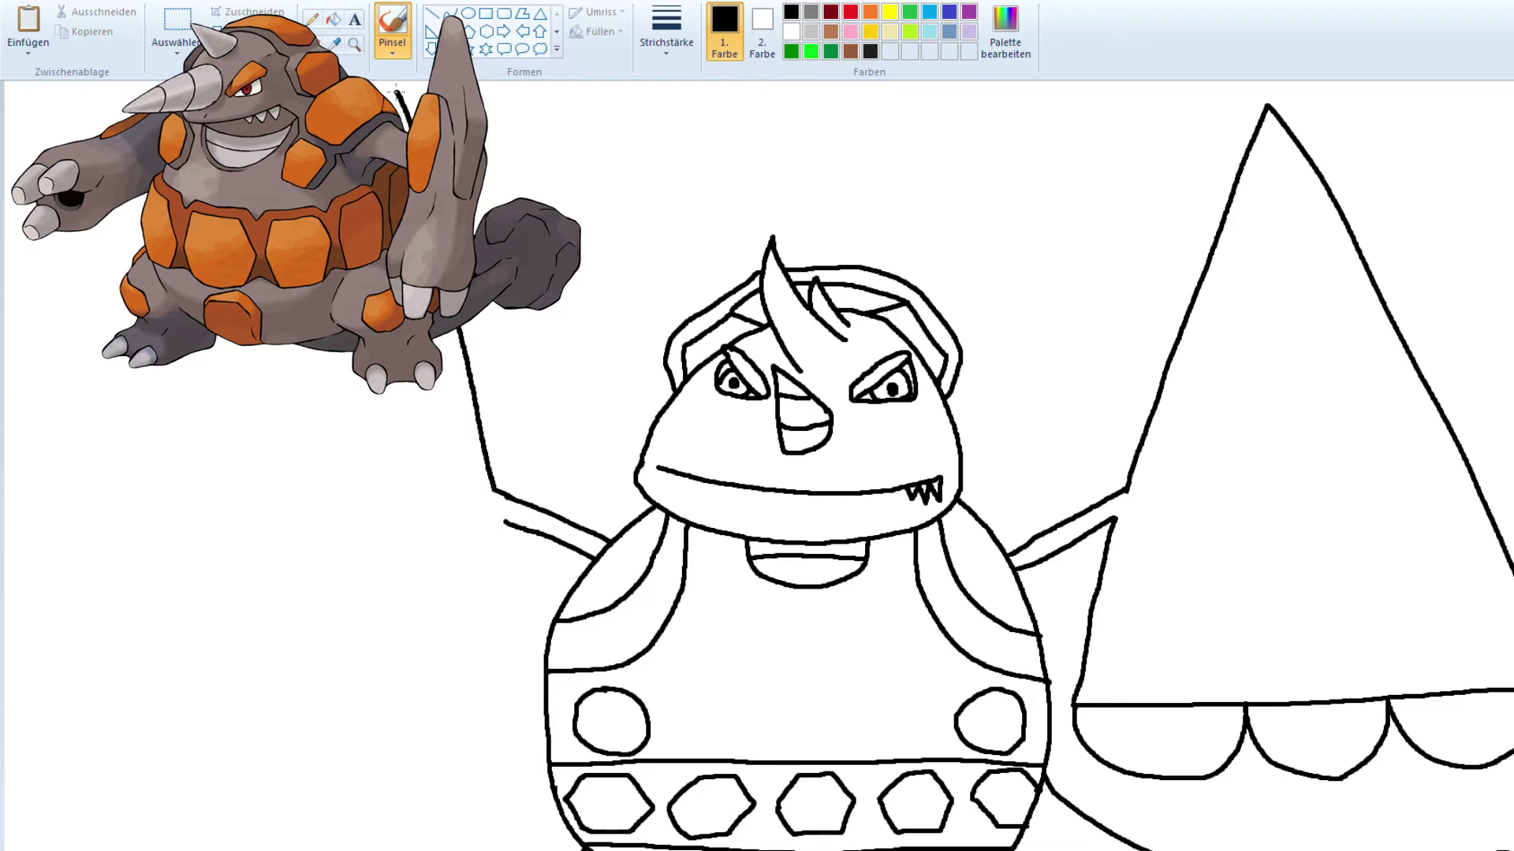
pyautogui.moveTo(254, 347)
pyautogui.mouseDown()
pyautogui.moveTo(81, 702)
pyautogui.moveTo(500, 721)
pyautogui.moveTo(509, 535)
pyautogui.mouseUp()
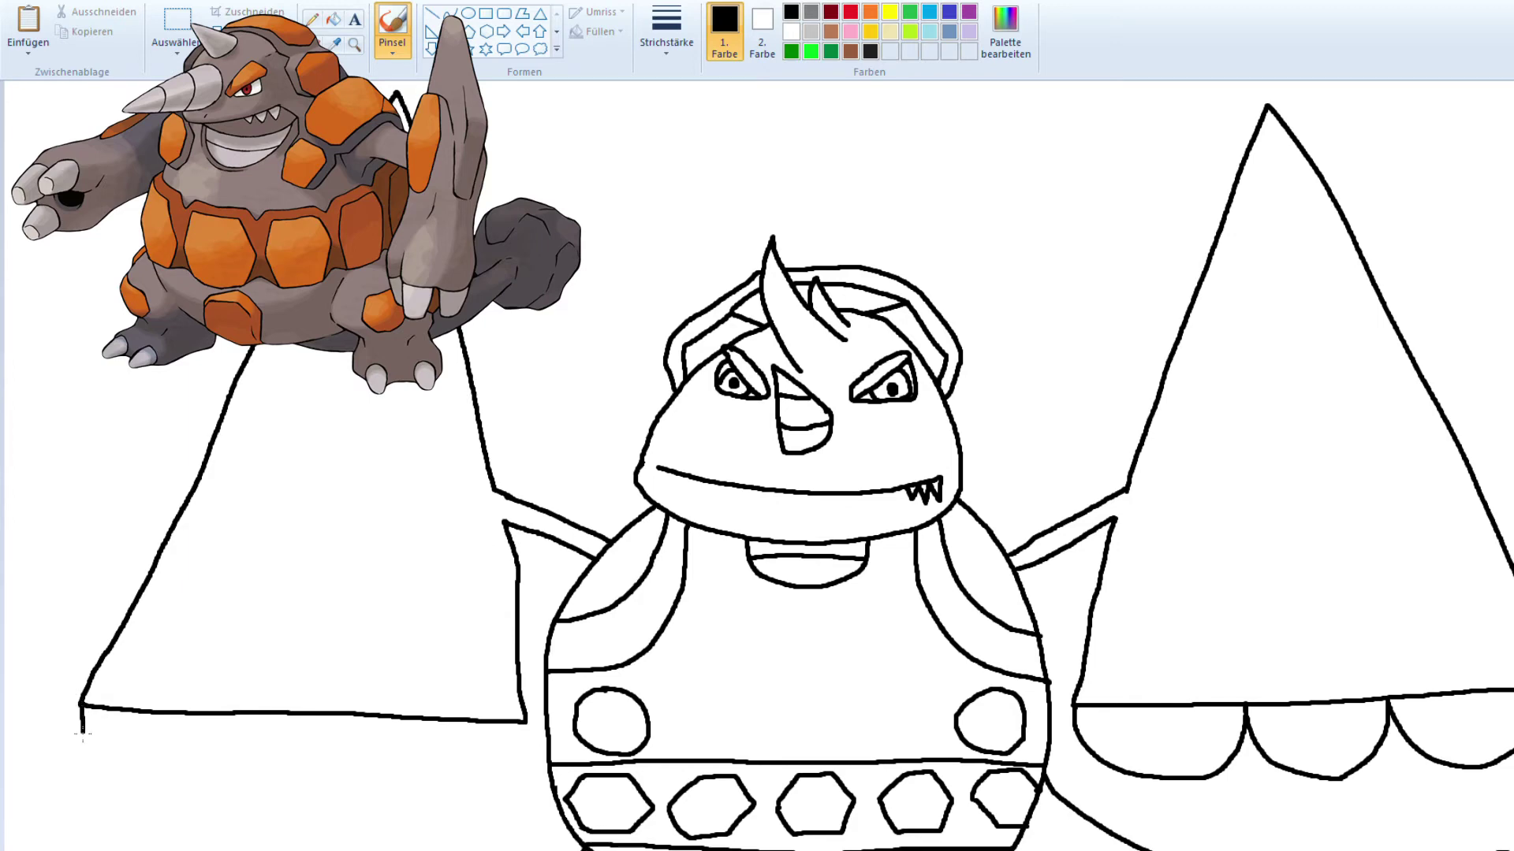
pyautogui.moveTo(82, 735)
pyautogui.mouseDown()
pyautogui.moveTo(108, 784)
pyautogui.moveTo(180, 793)
pyautogui.moveTo(245, 754)
pyautogui.moveTo(247, 713)
pyautogui.moveTo(261, 779)
pyautogui.moveTo(306, 792)
pyautogui.moveTo(360, 784)
pyautogui.moveTo(395, 747)
pyautogui.moveTo(394, 719)
pyautogui.moveTo(393, 761)
pyautogui.moveTo(427, 797)
pyautogui.moveTo(489, 794)
pyautogui.moveTo(532, 722)
pyautogui.mouseUp()
# - Examine the creature's outline from the forearm tips and horns down to the feet and tail
pyautogui.scroll(-4, 789, 465)
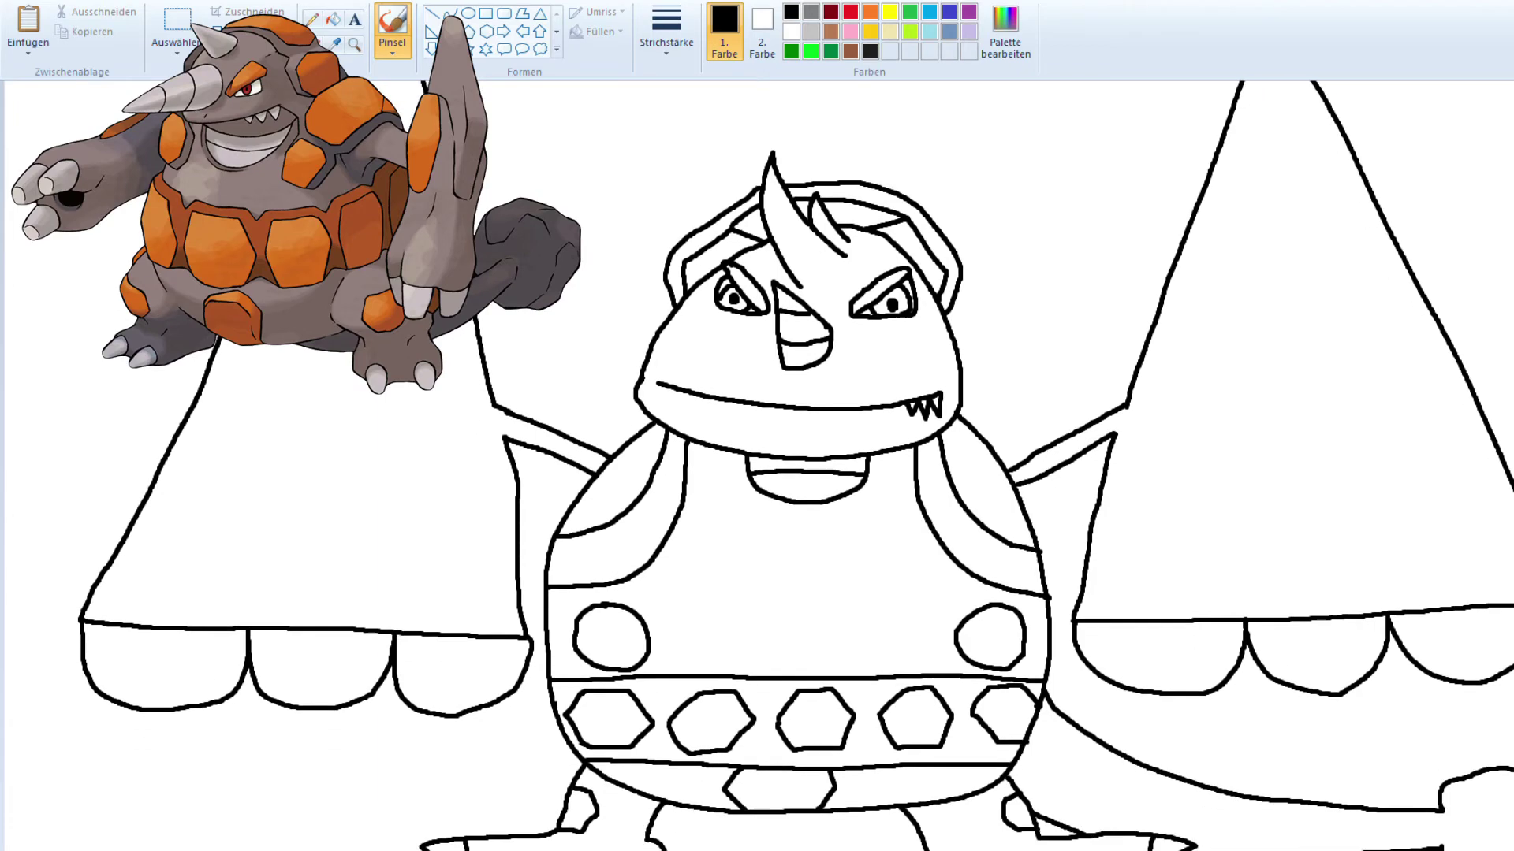
pyautogui.scroll(3, 788, 465)
pyautogui.scroll(-2, 788, 465)
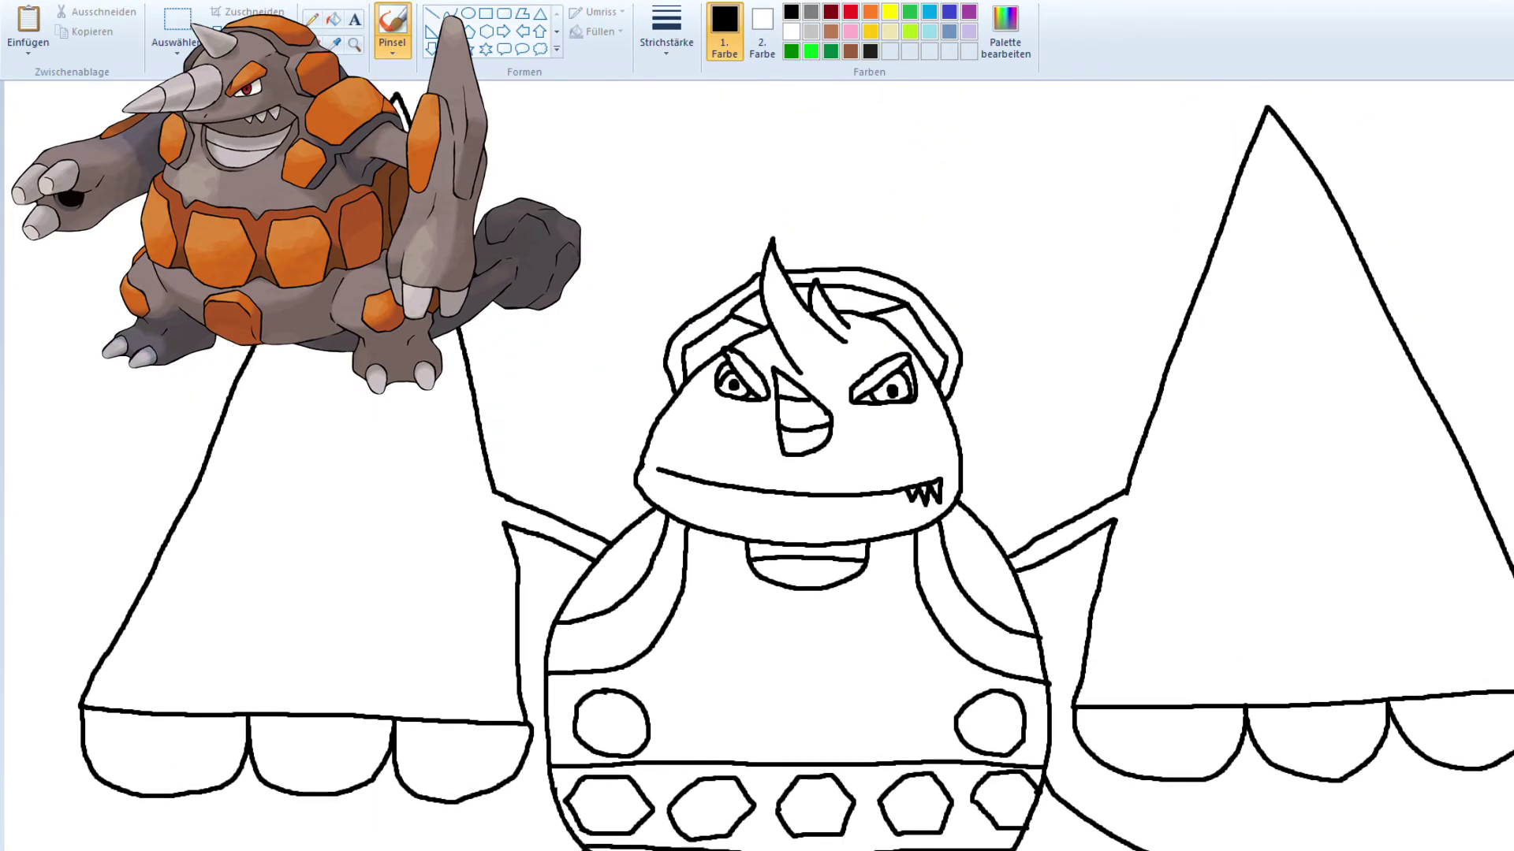
pyautogui.scroll(3, 788, 465)
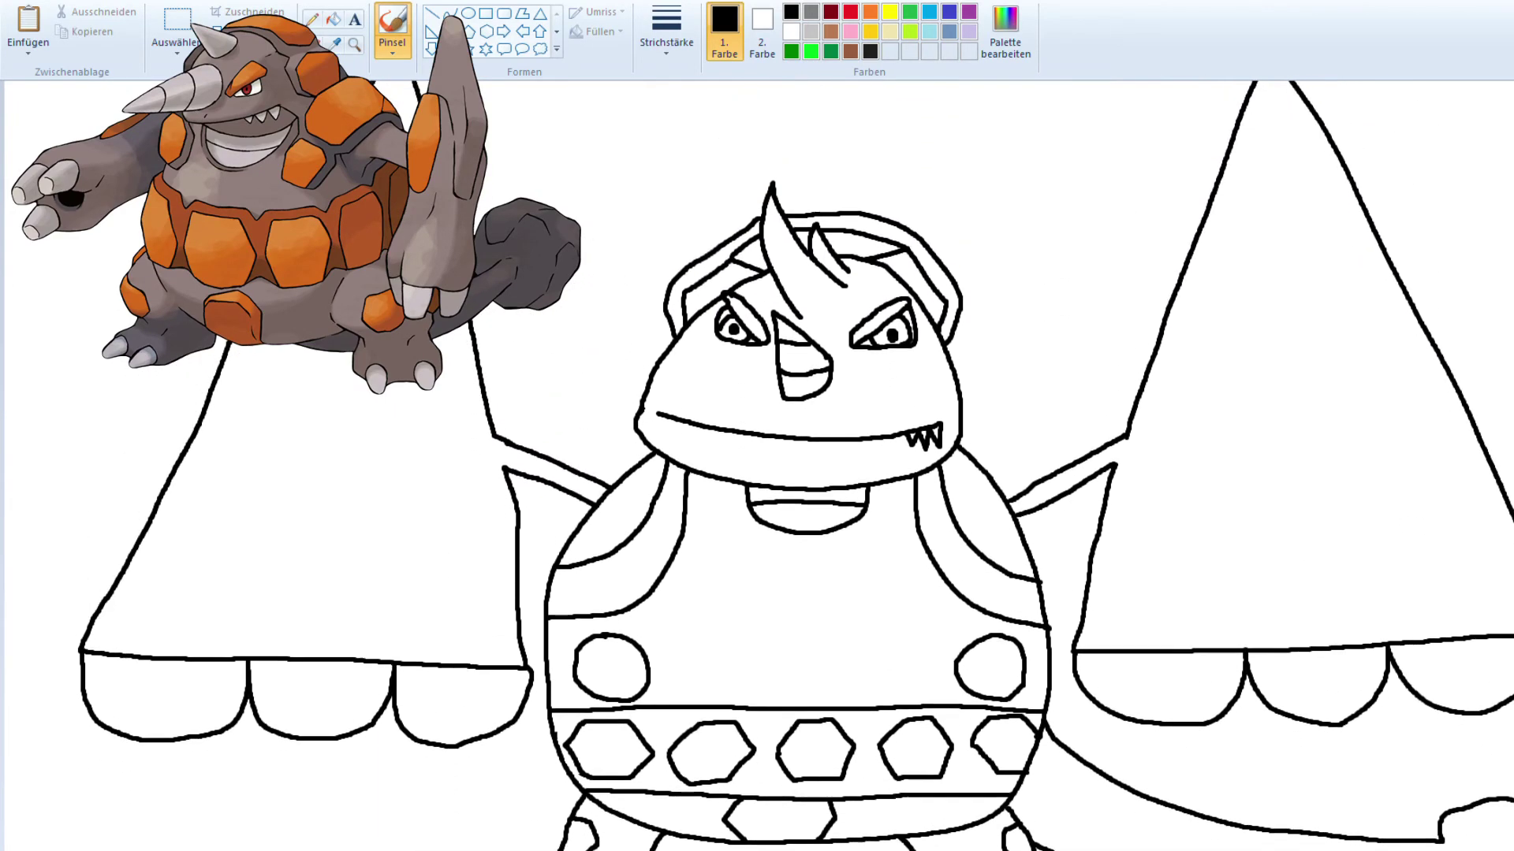
pyautogui.scroll(-1, 788, 465)
pyautogui.scroll(-2, 788, 465)
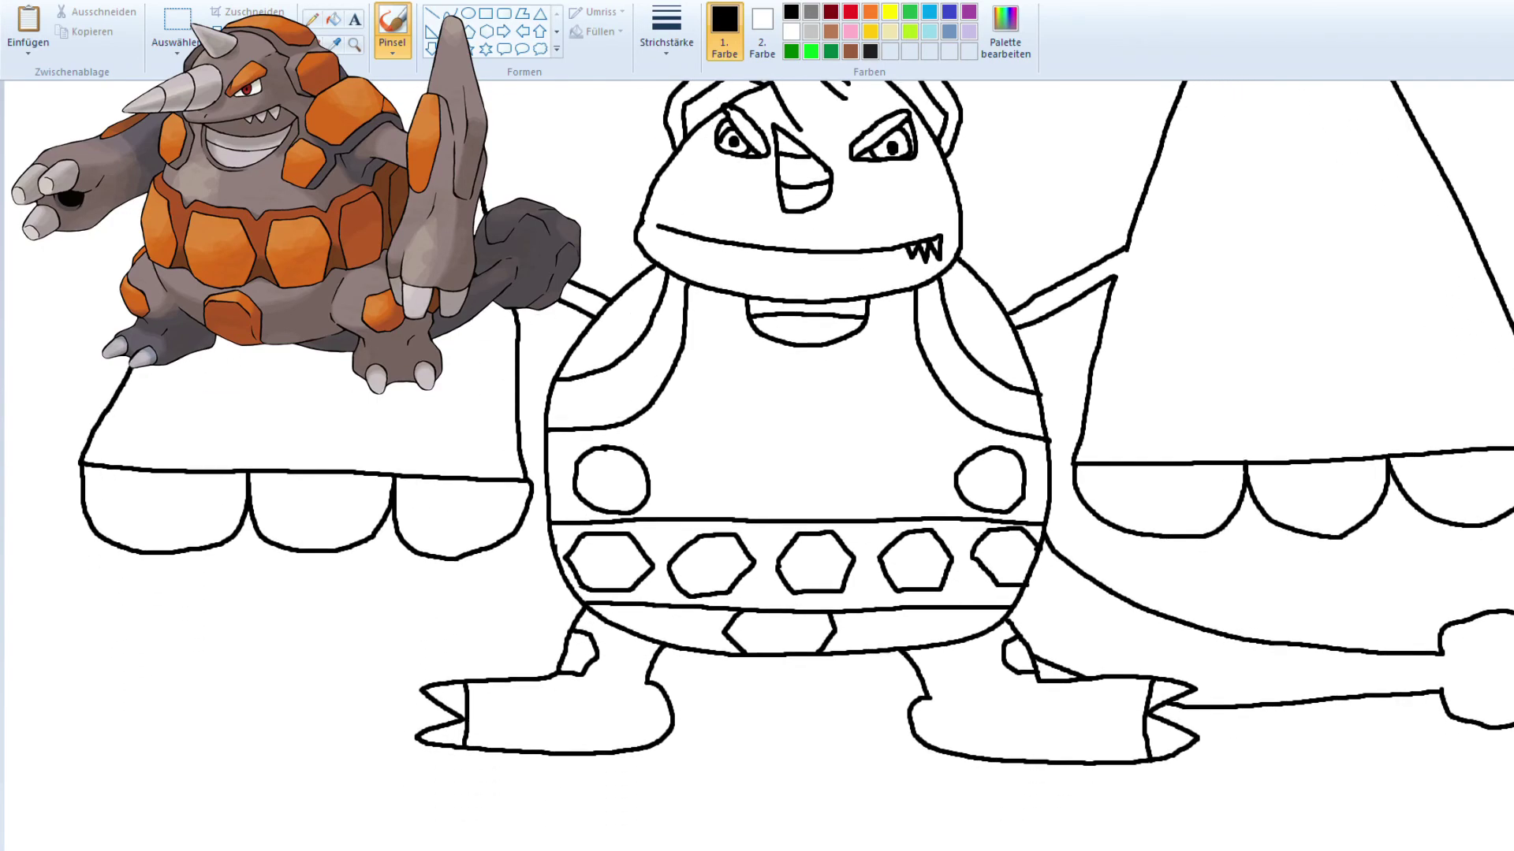
pyautogui.scroll(3, 789, 465)
pyautogui.scroll(1, 789, 465)
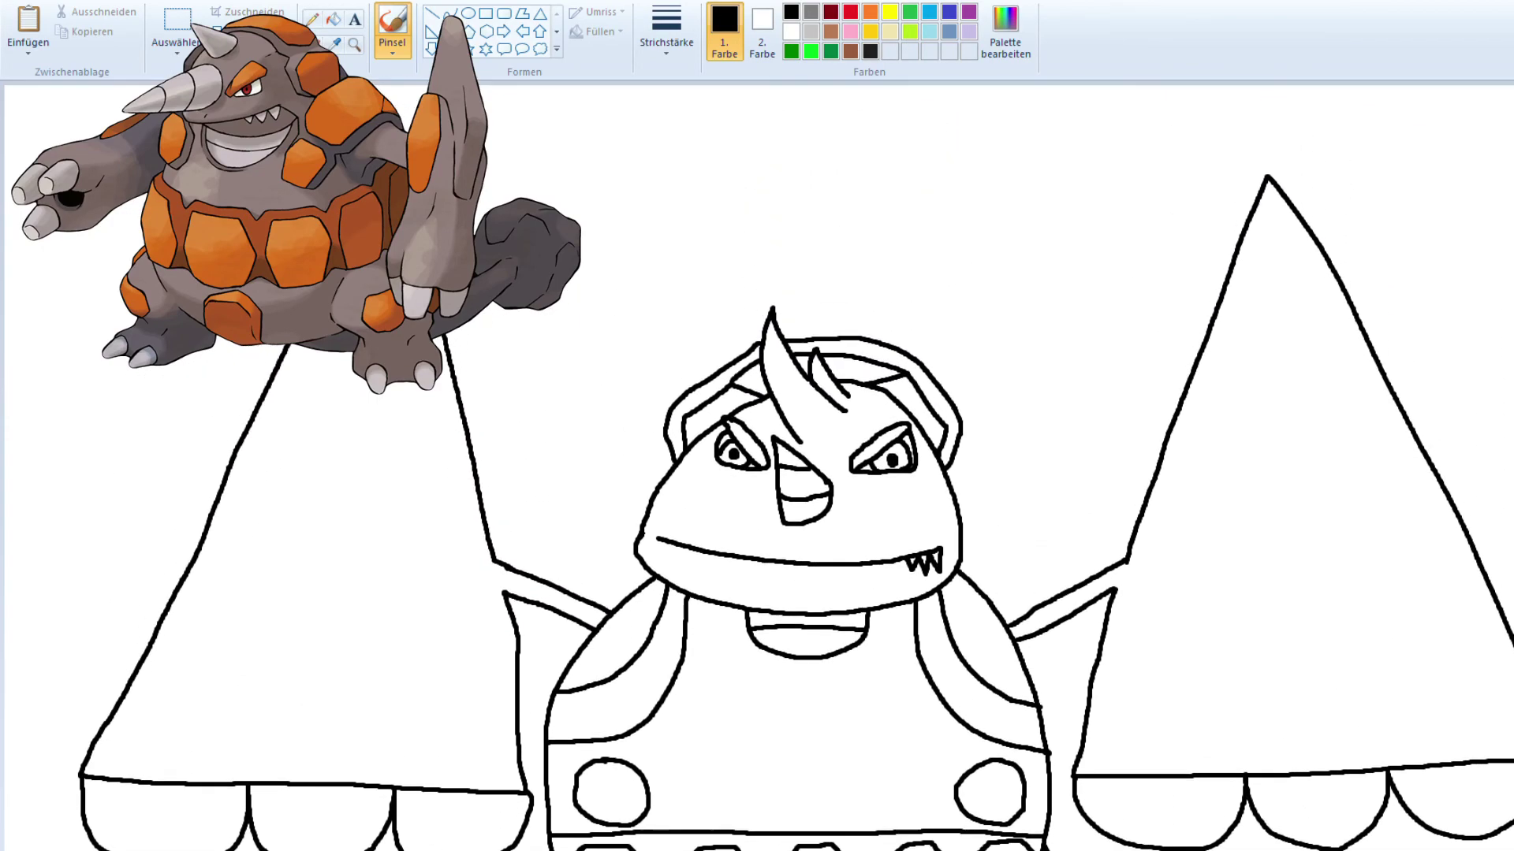
pyautogui.scroll(-4, 788, 465)
pyautogui.scroll(1, 789, 465)
pyautogui.scroll(3, 788, 465)
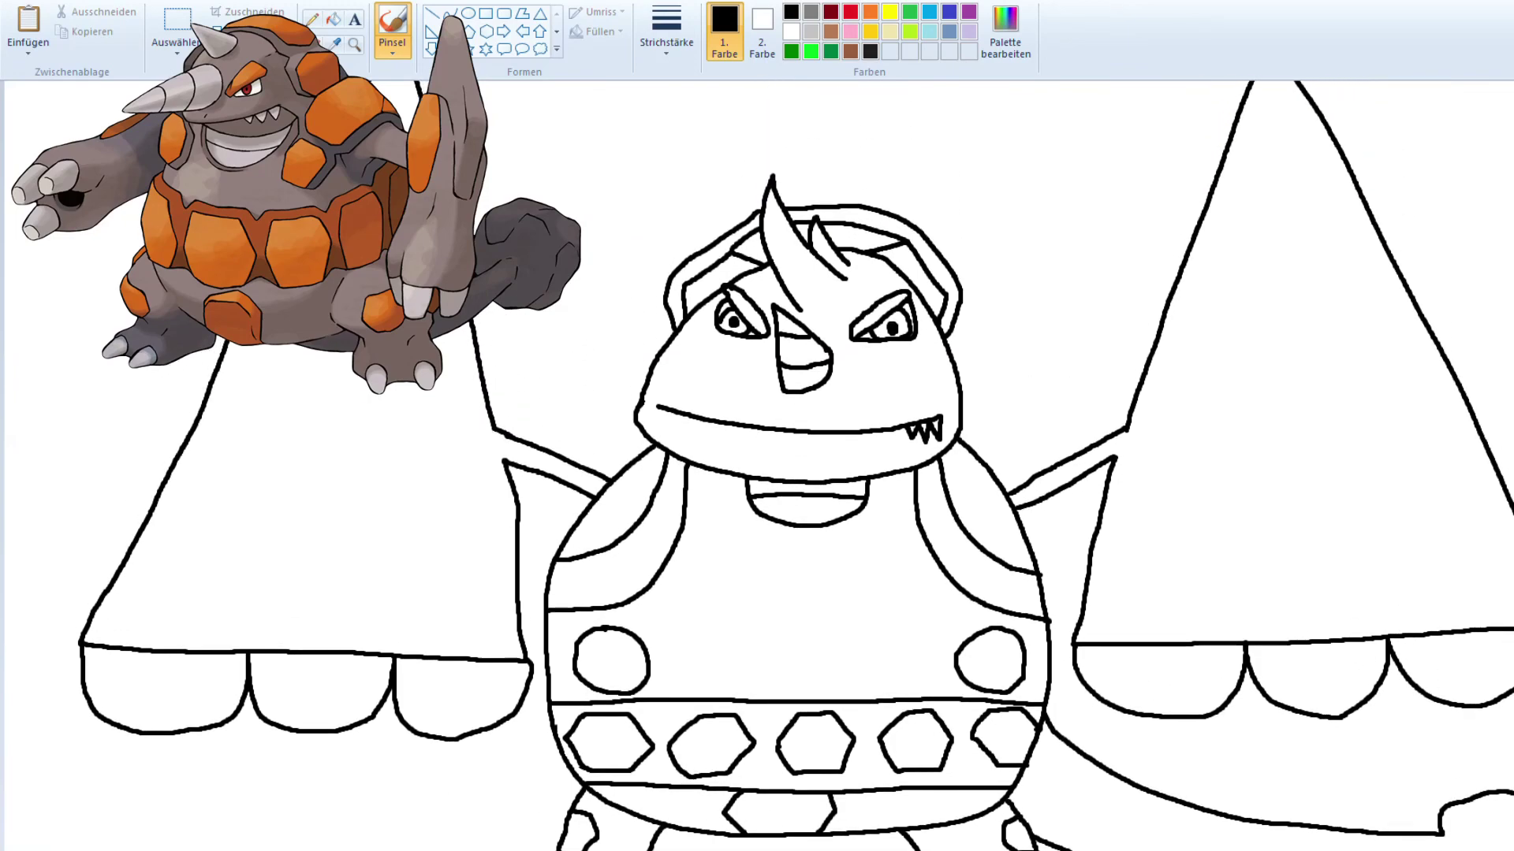
pyautogui.scroll(-1, 789, 465)
pyautogui.scroll(-3, 788, 466)
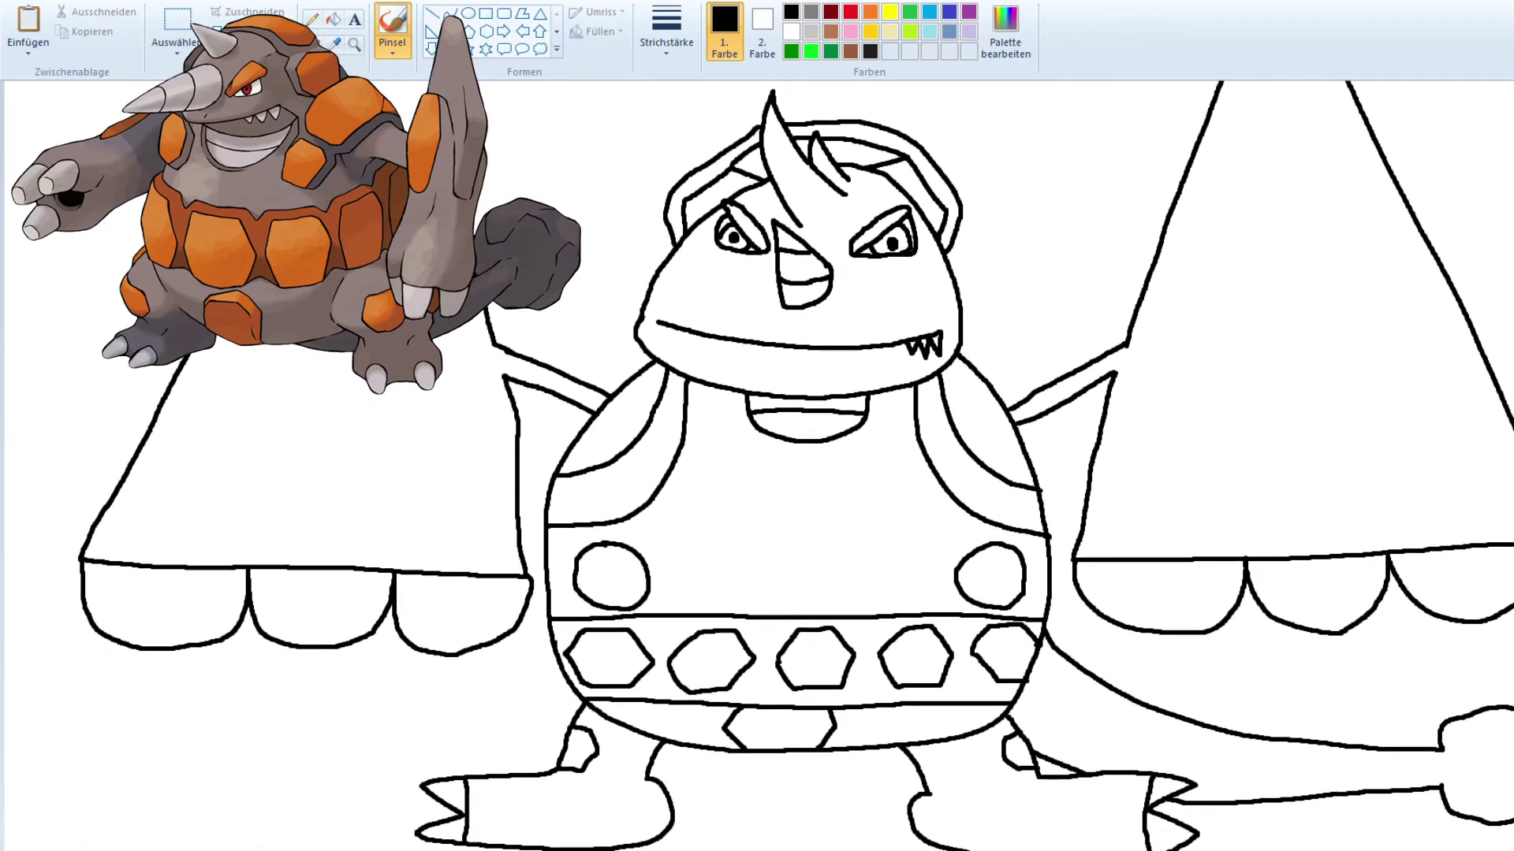
pyautogui.scroll(2, 788, 465)
pyautogui.scroll(2, 789, 465)
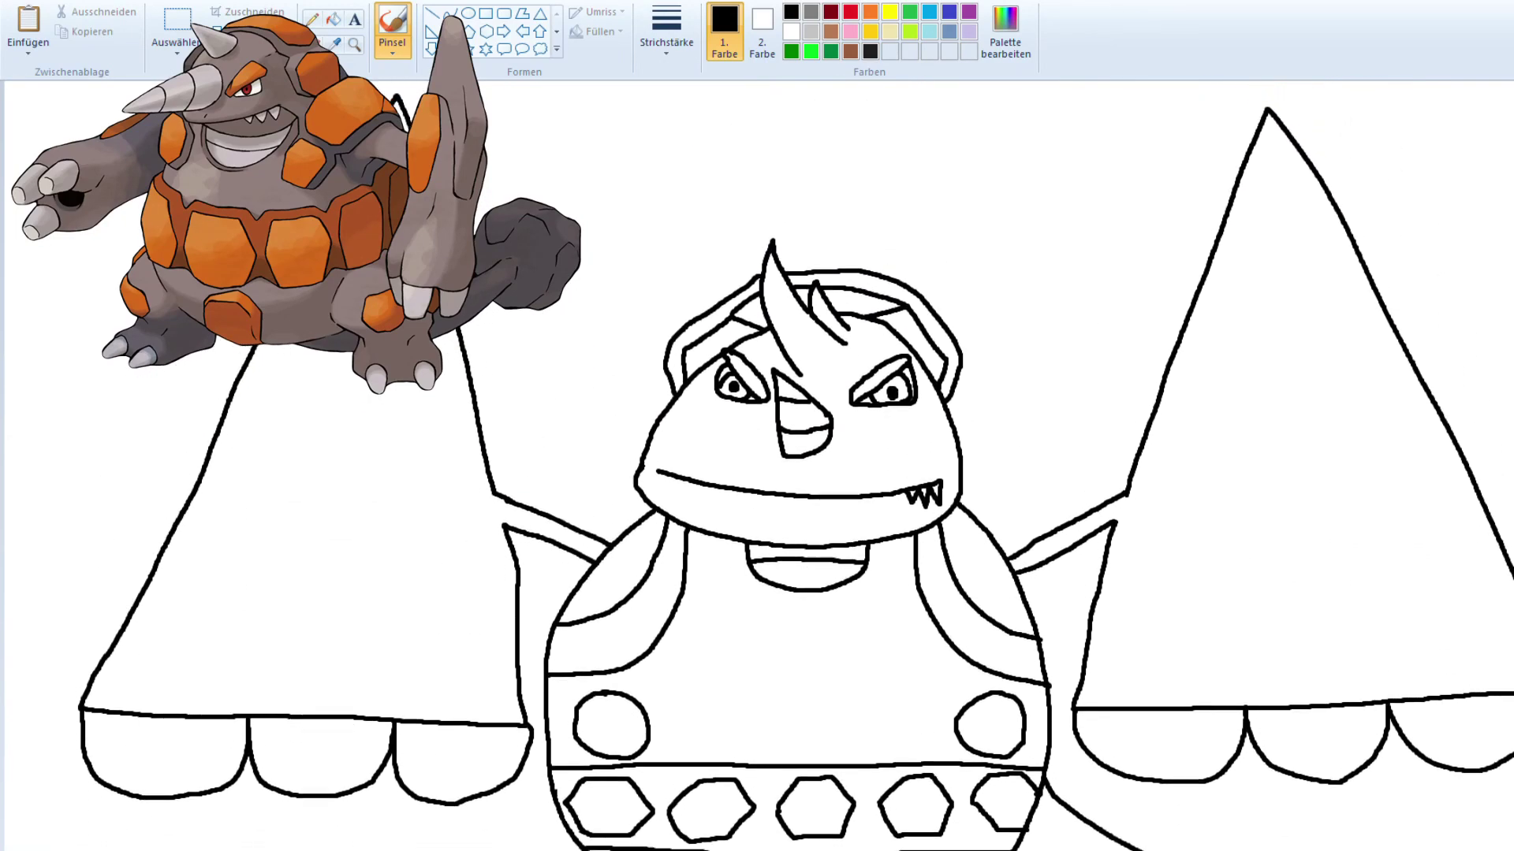
pyautogui.scroll(-1, 788, 465)
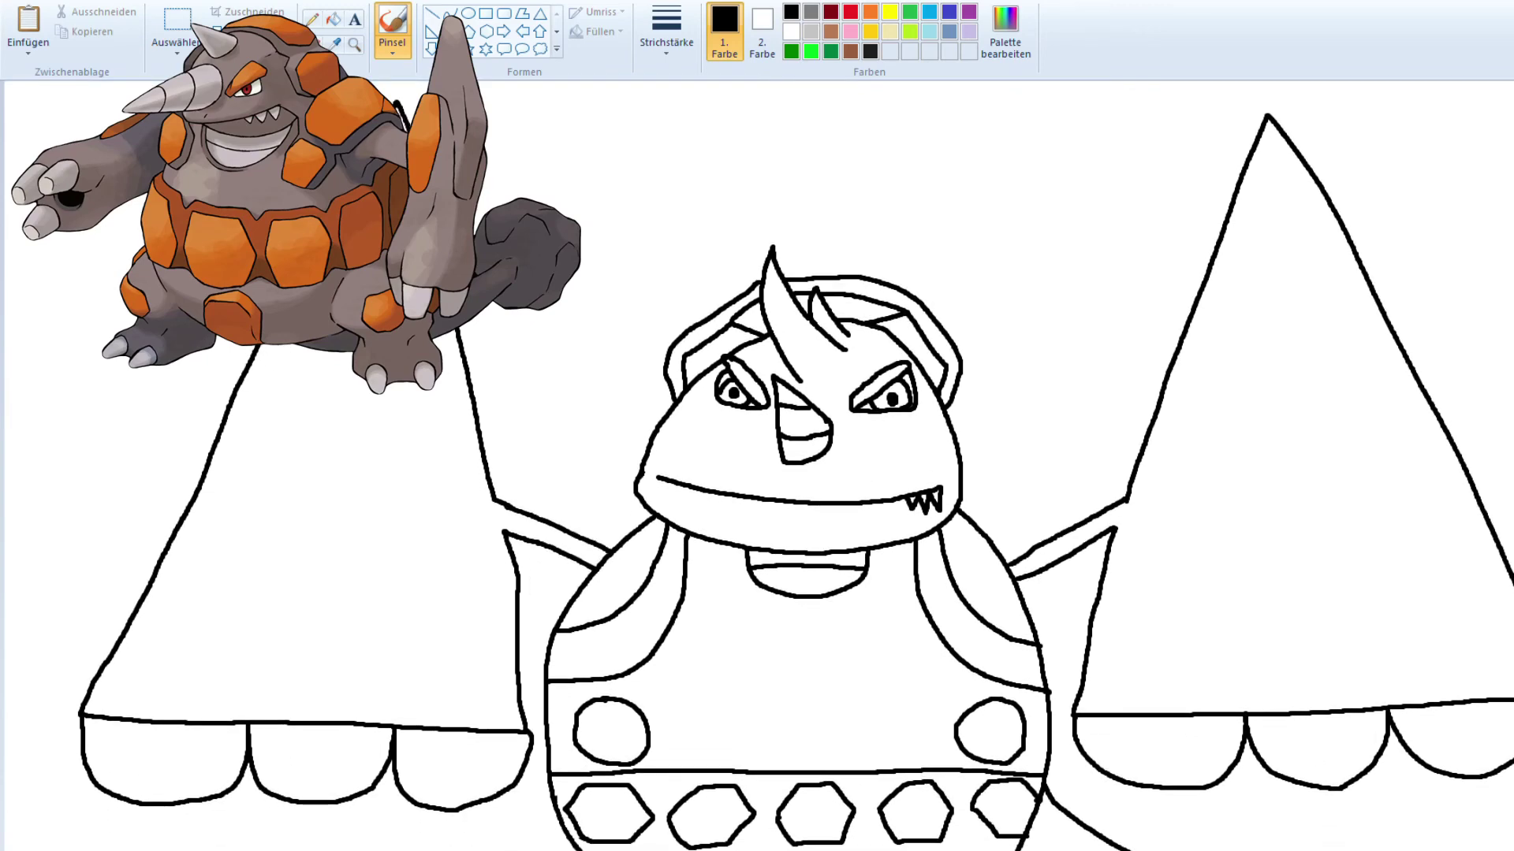
pyautogui.scroll(-3, 788, 465)
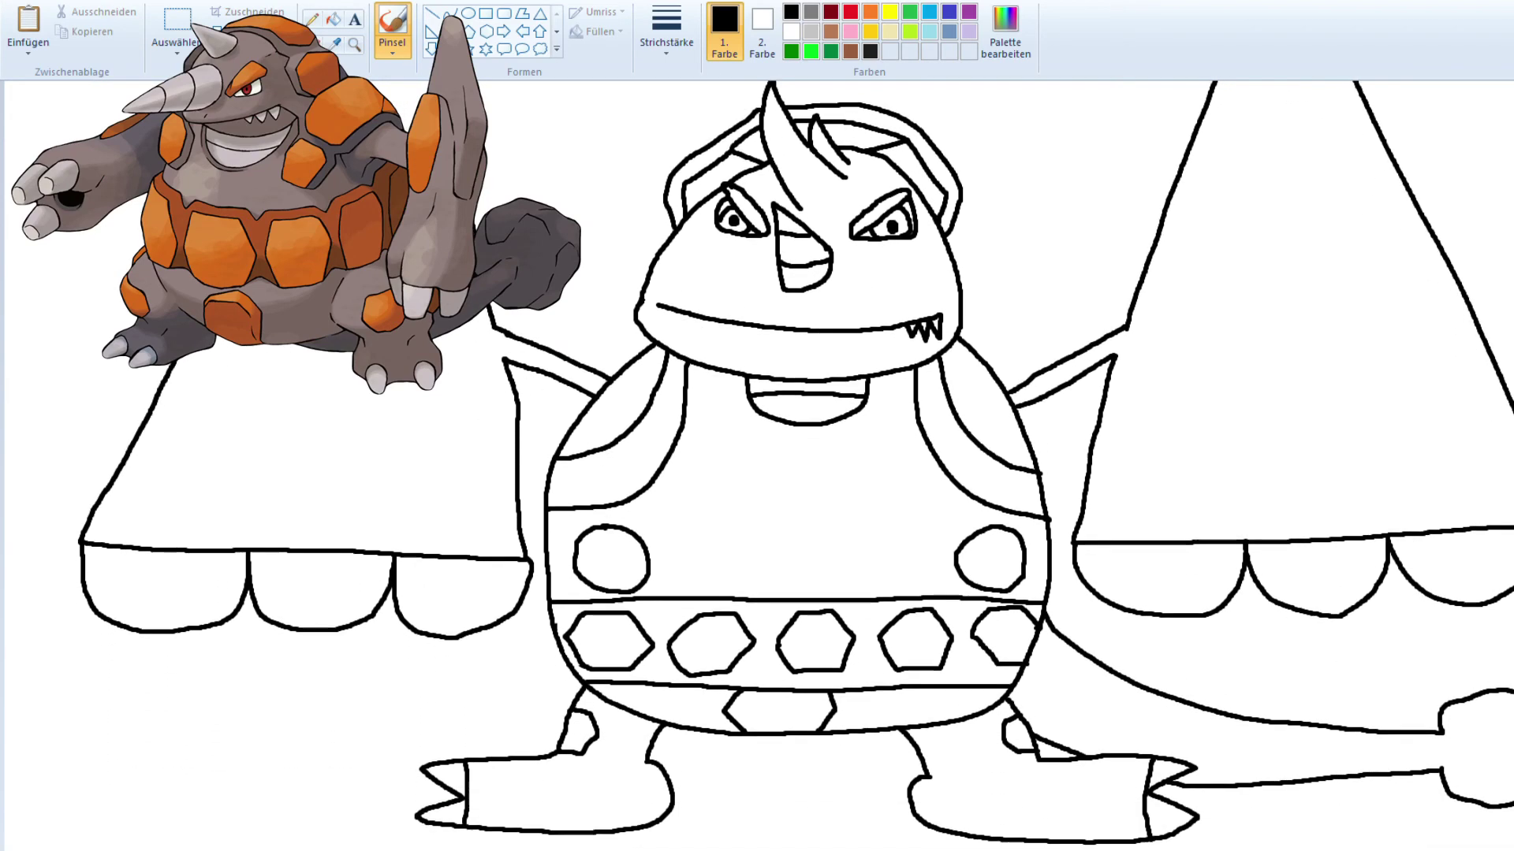
pyautogui.scroll(4, 789, 465)
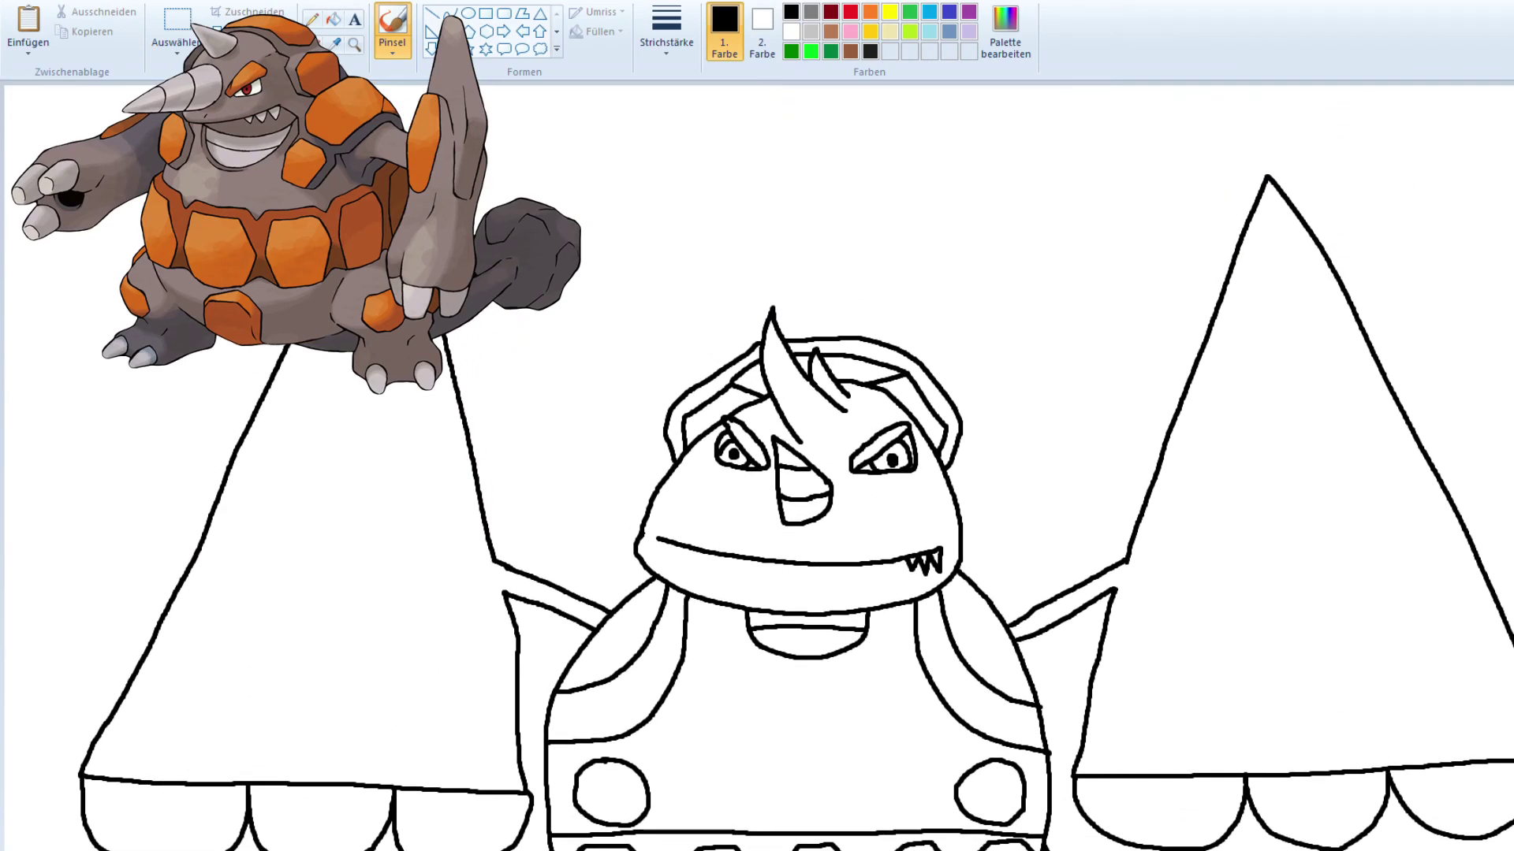
pyautogui.scroll(-7, 789, 465)
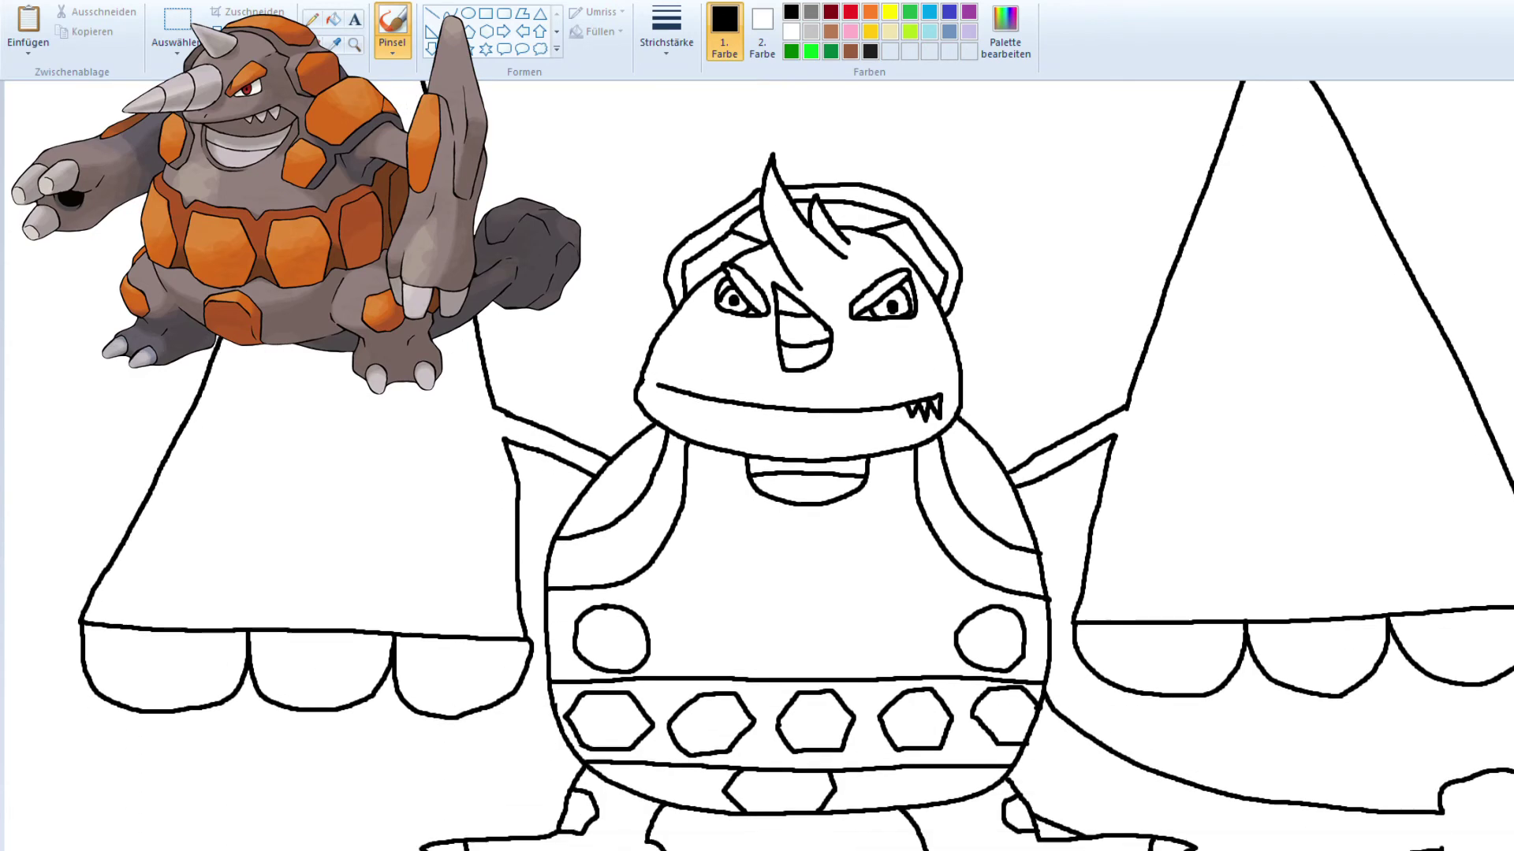
pyautogui.scroll(2, 788, 465)
pyautogui.scroll(3, 789, 465)
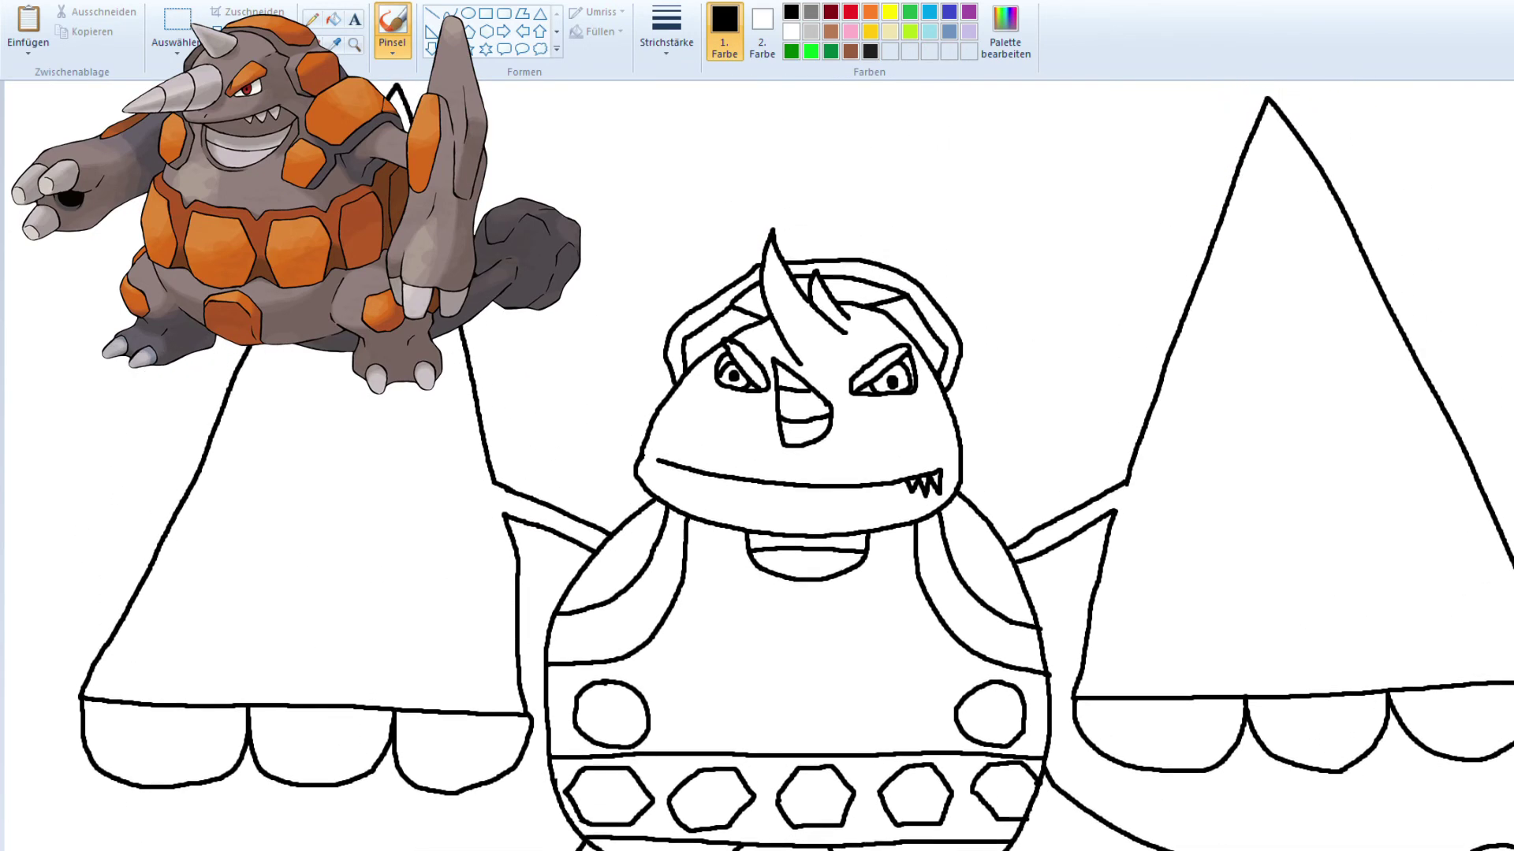
pyautogui.scroll(-5, 789, 465)
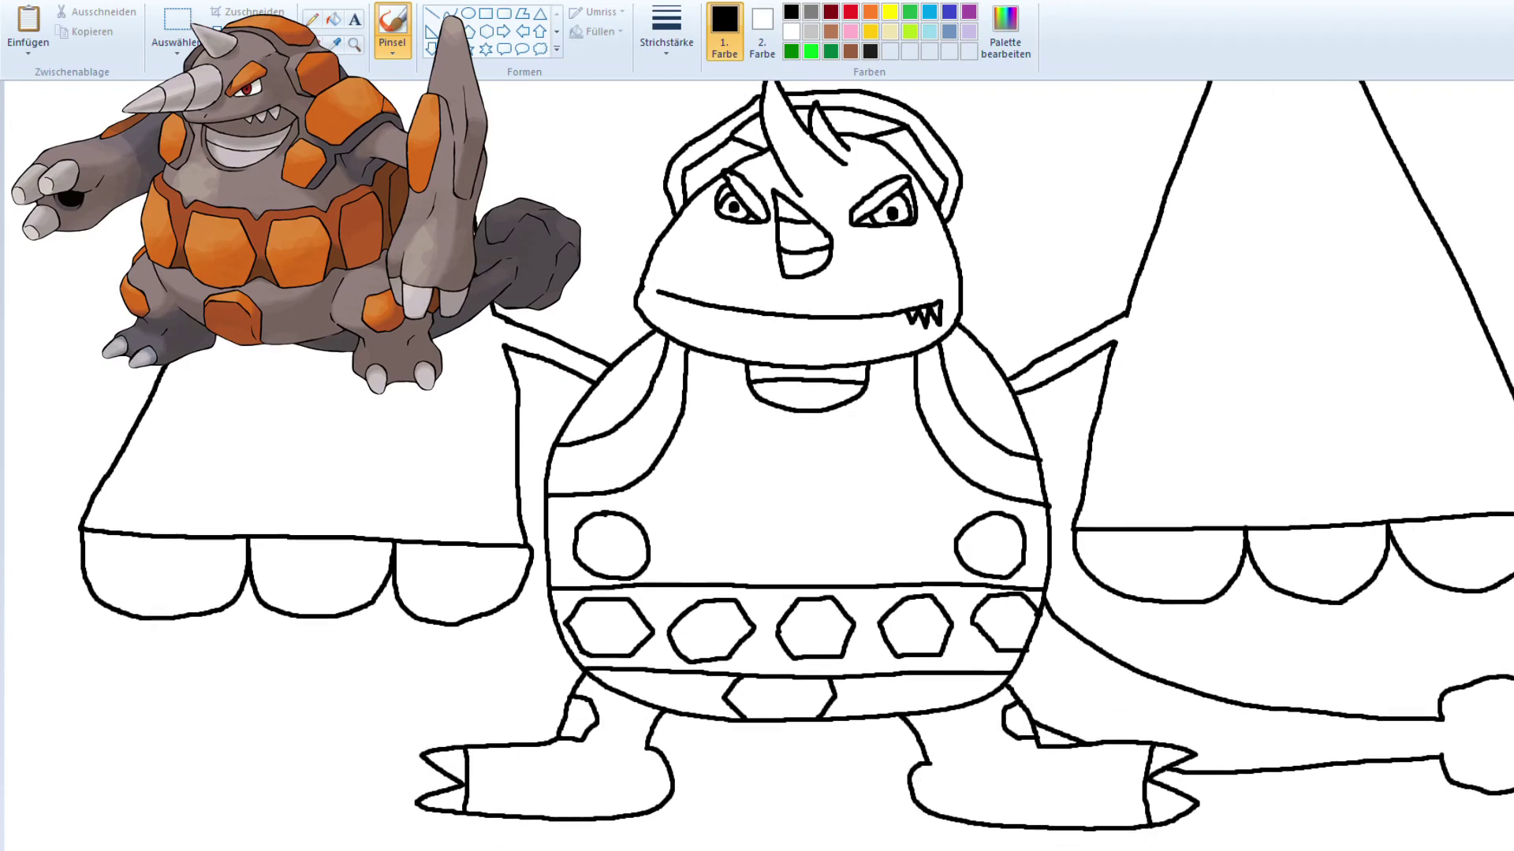
pyautogui.scroll(3, 788, 466)
pyautogui.scroll(2, 788, 465)
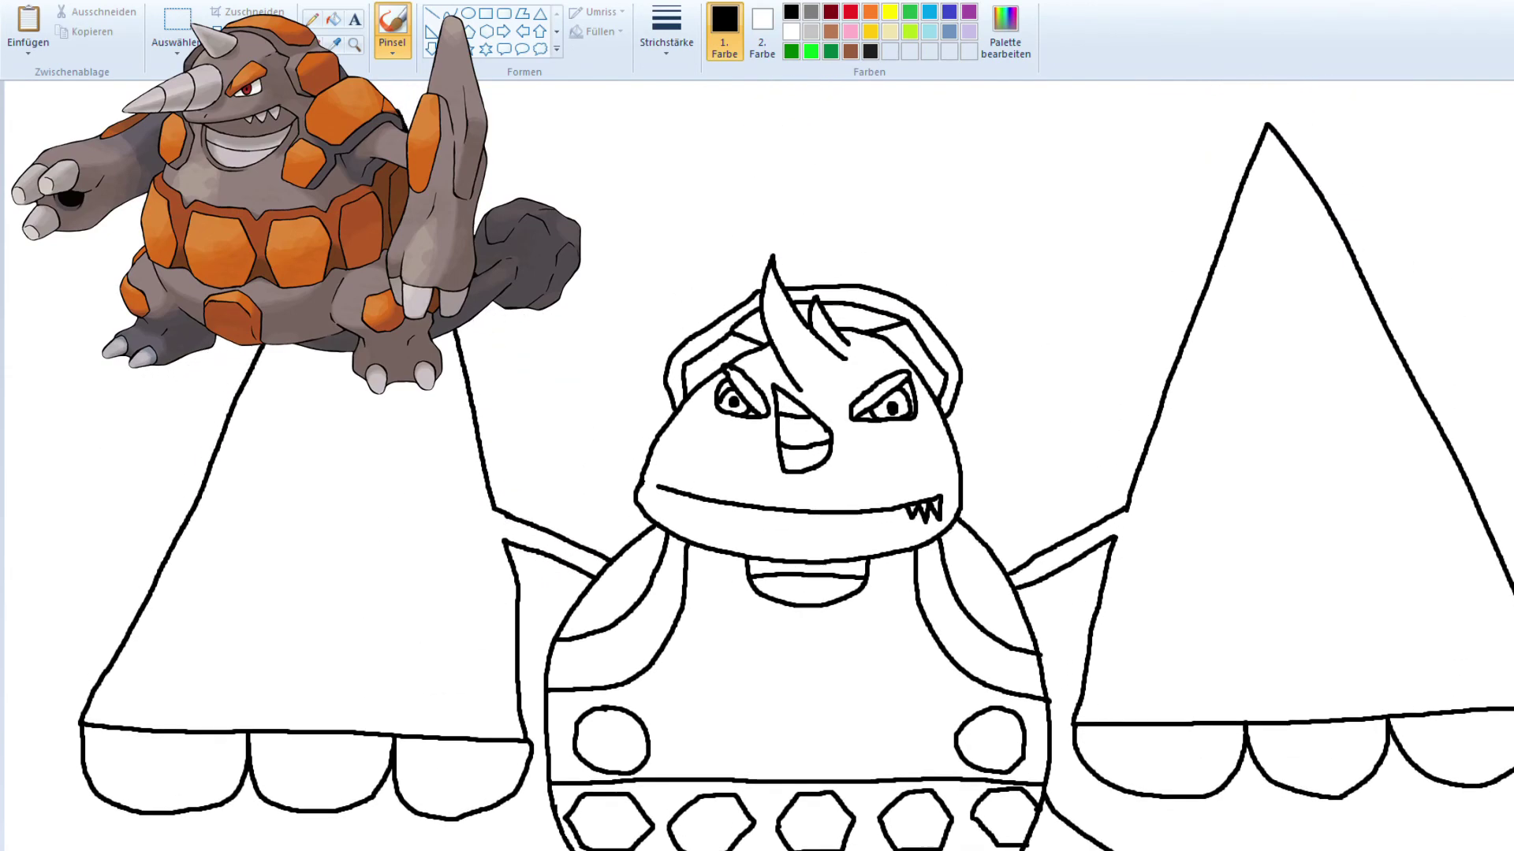
pyautogui.scroll(-5, 788, 466)
pyautogui.scroll(3, 789, 465)
pyautogui.scroll(-4, 788, 465)
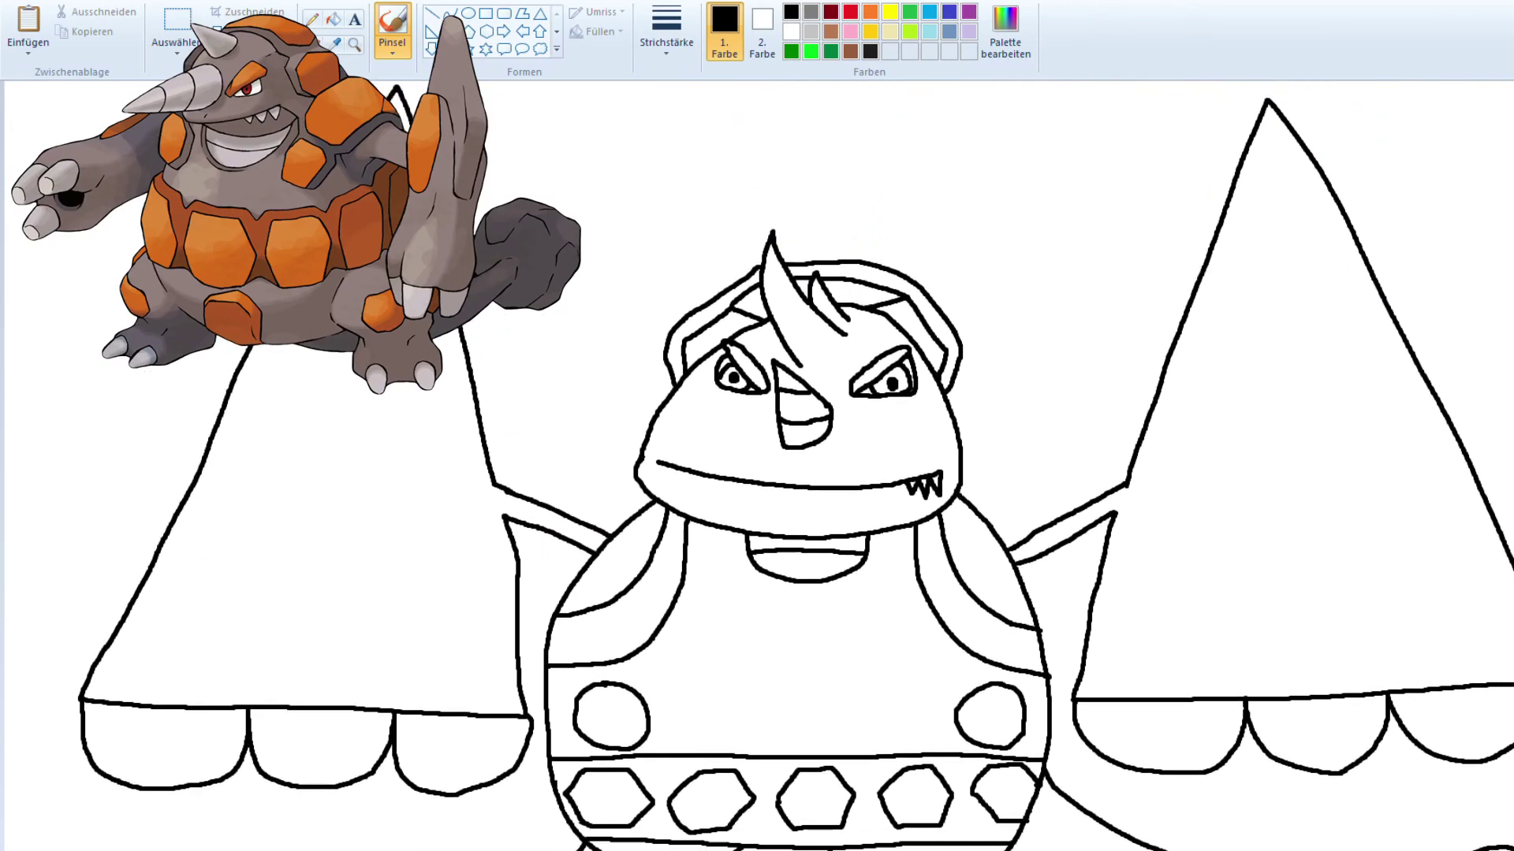
pyautogui.scroll(5, 788, 465)
pyautogui.scroll(-3, 789, 465)
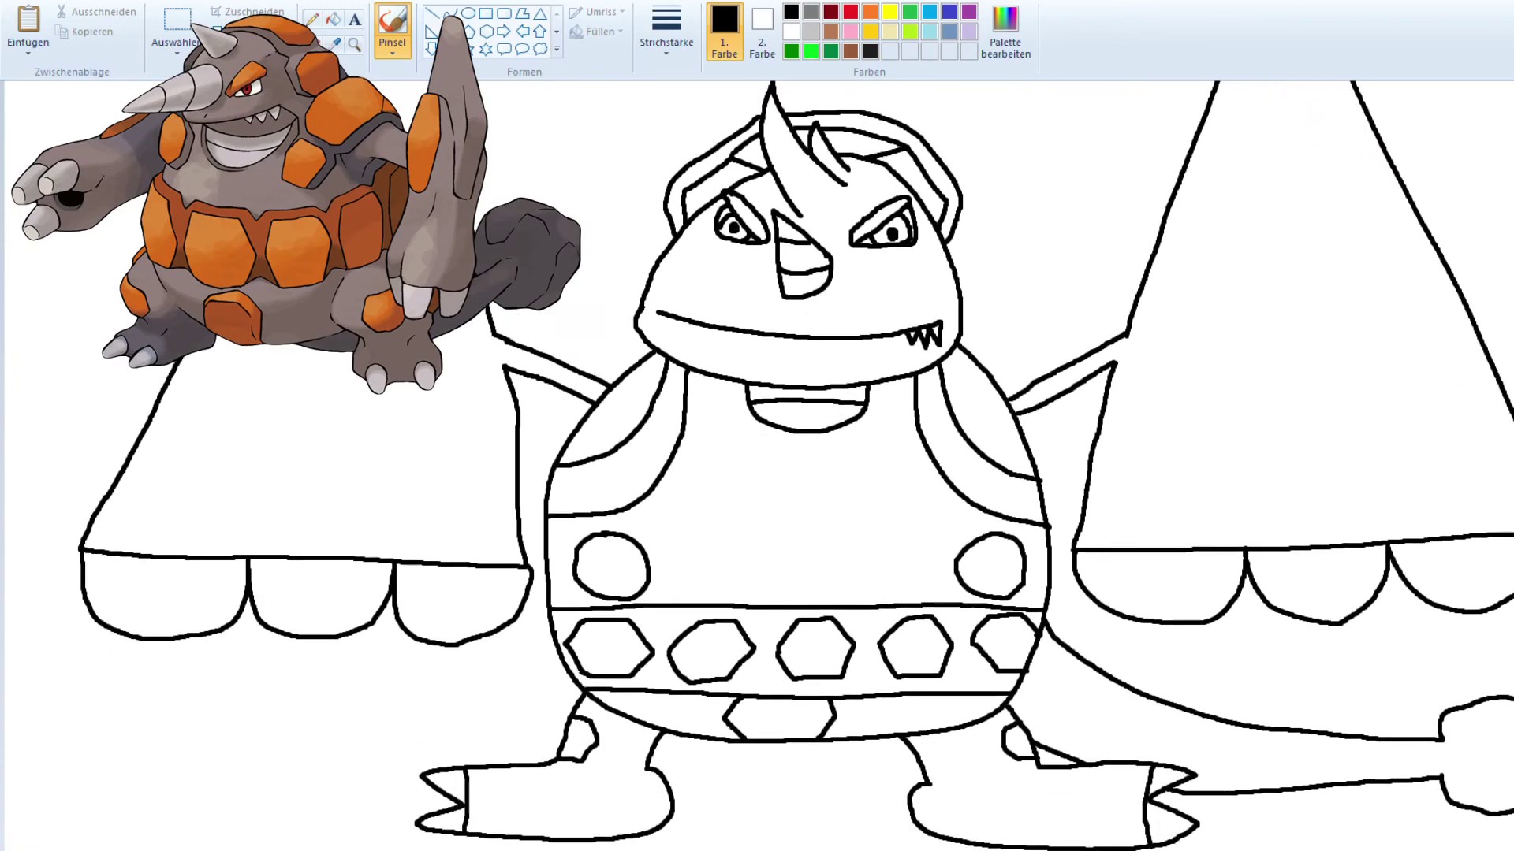
pyautogui.scroll(3, 788, 465)
pyautogui.scroll(-2, 789, 466)
pyautogui.scroll(2, 788, 465)
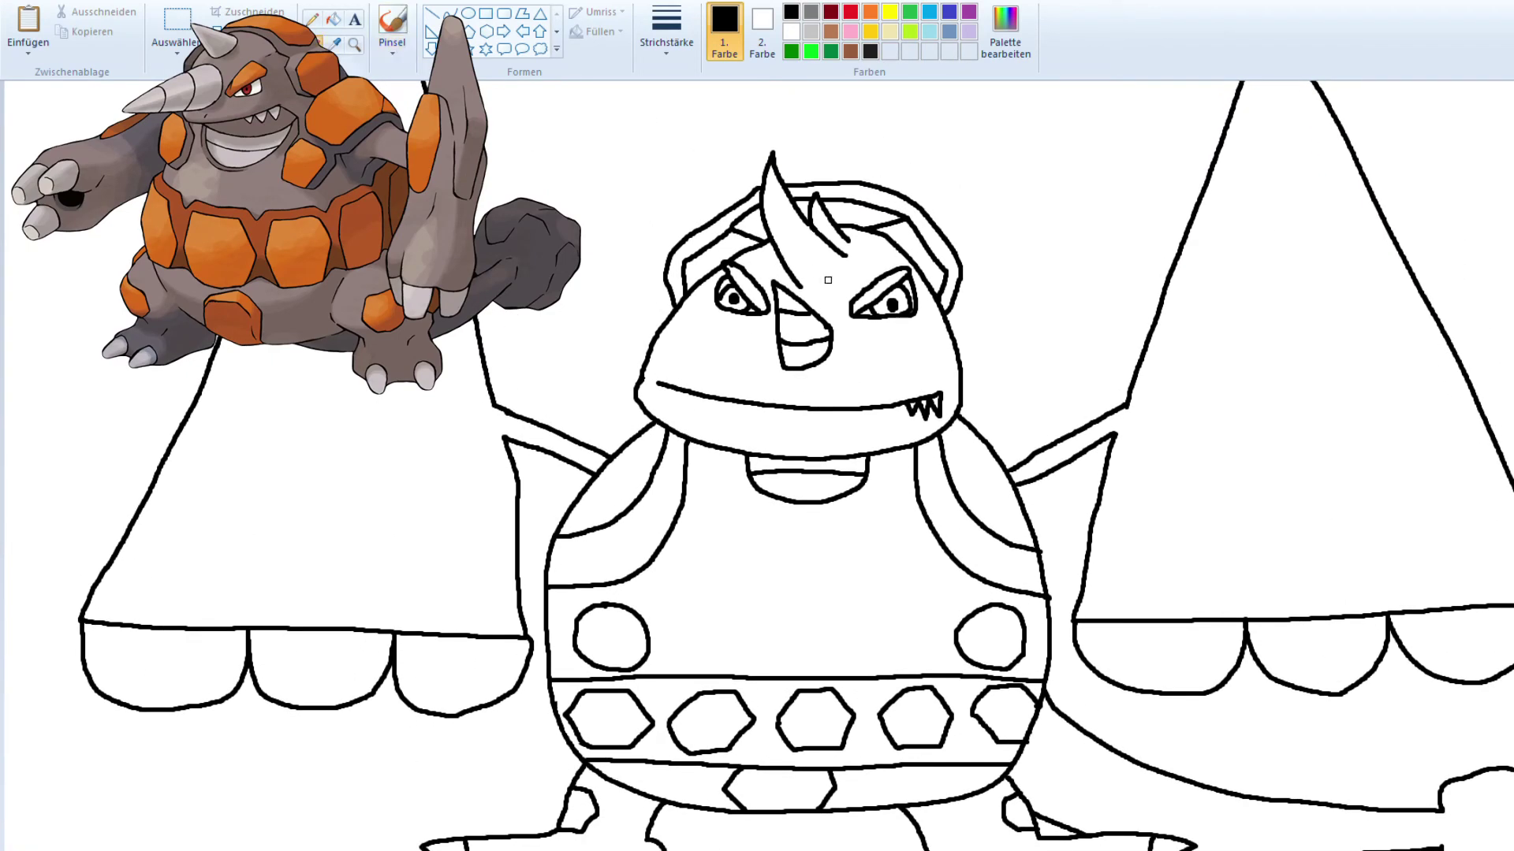
pyautogui.moveTo(774, 280)
pyautogui.mouseDown()
pyautogui.moveTo(779, 353)
pyautogui.moveTo(823, 349)
pyautogui.moveTo(785, 364)
pyautogui.moveTo(776, 315)
pyautogui.moveTo(790, 303)
pyautogui.moveTo(810, 322)
pyautogui.moveTo(787, 292)
pyautogui.moveTo(833, 336)
pyautogui.moveTo(824, 318)
pyautogui.moveTo(803, 352)
pyautogui.moveTo(790, 313)
pyautogui.mouseUp()
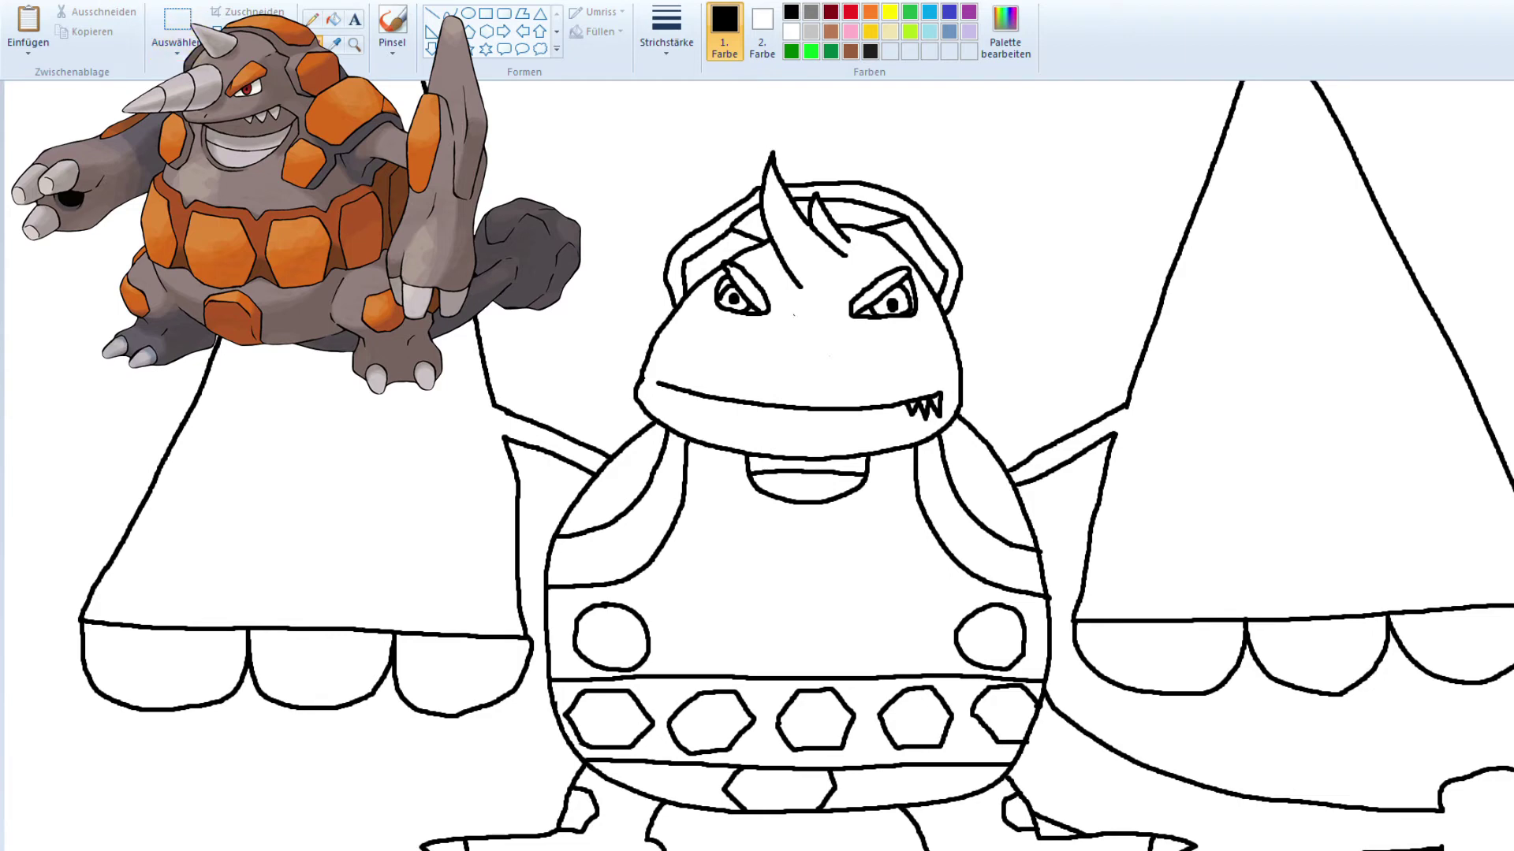
pyautogui.hotkey('ctrl', 'z')
pyautogui.hotkey('ctrl', 'z')
pyautogui.hotkey('ctrl', 'z')
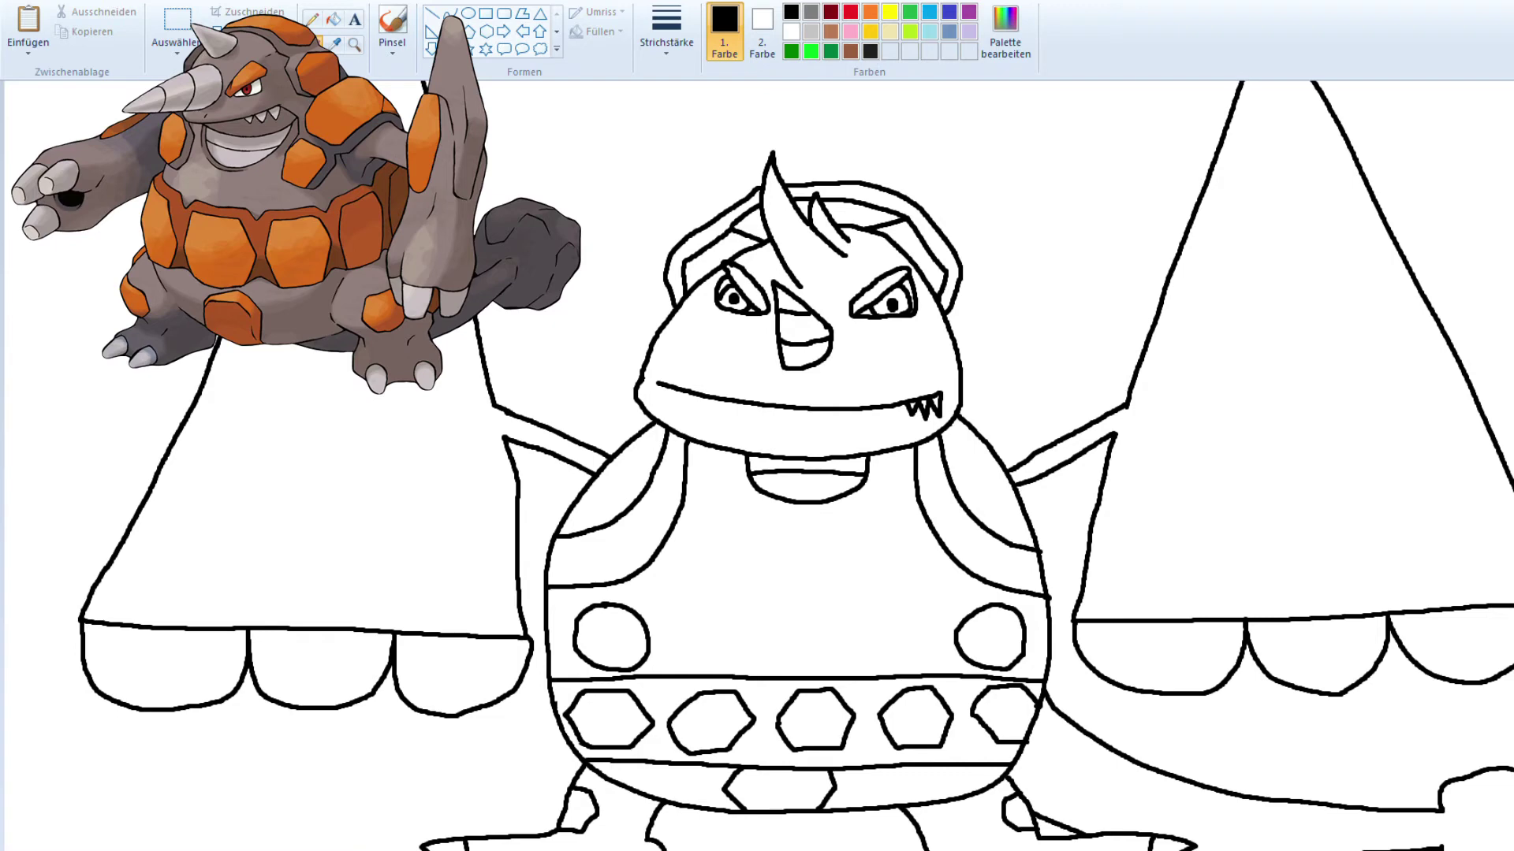
# - Compare the finished black outline with the reference picture, from the horns and forearms down to the belt plates and feet
pyautogui.scroll(1, 789, 473)
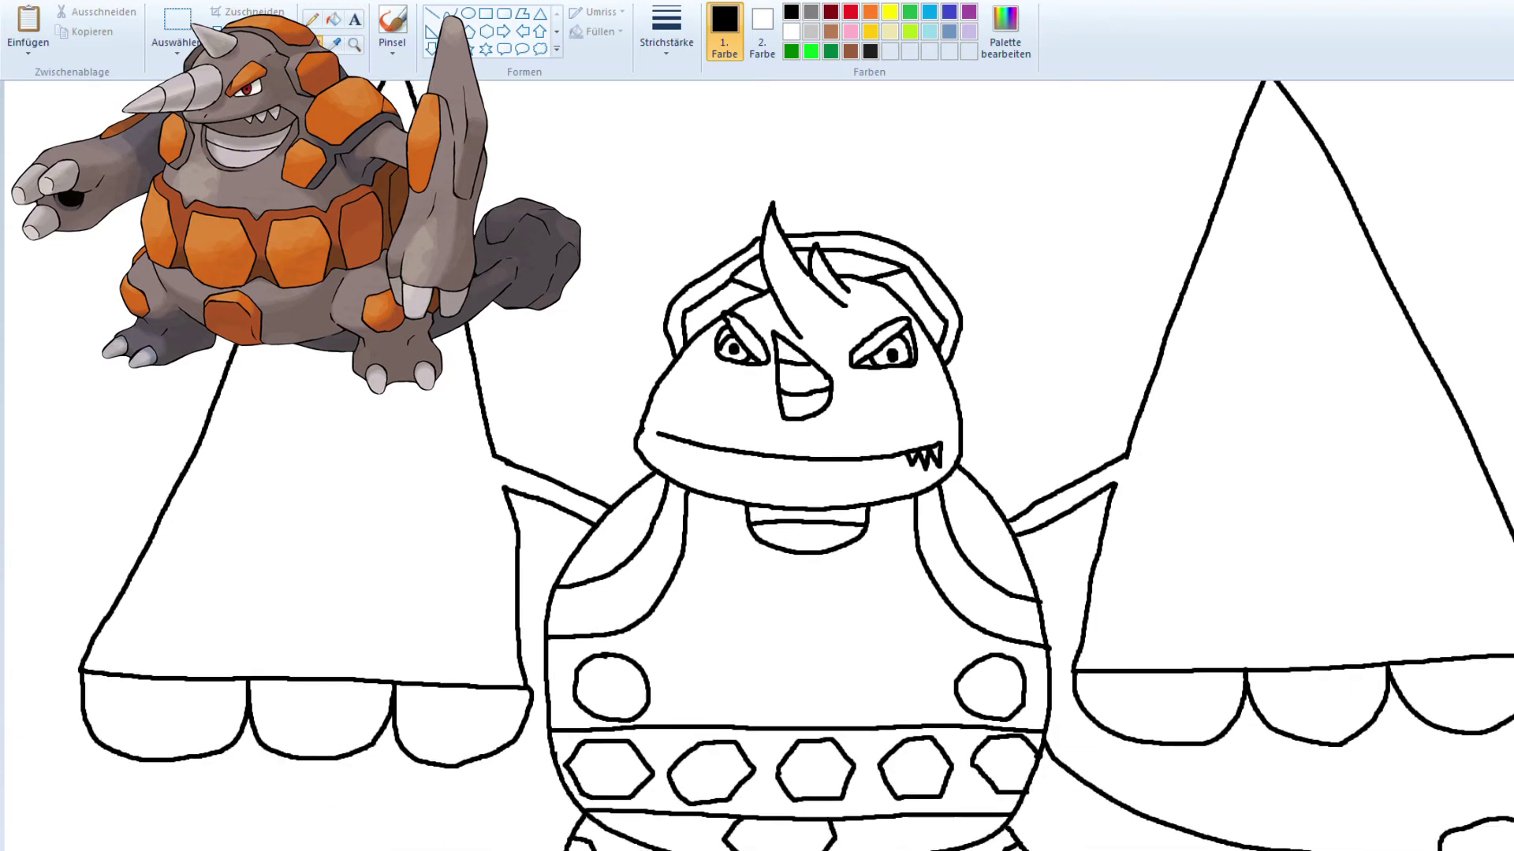
pyautogui.scroll(-3, 788, 473)
pyautogui.scroll(1, 789, 473)
pyautogui.scroll(2, 789, 473)
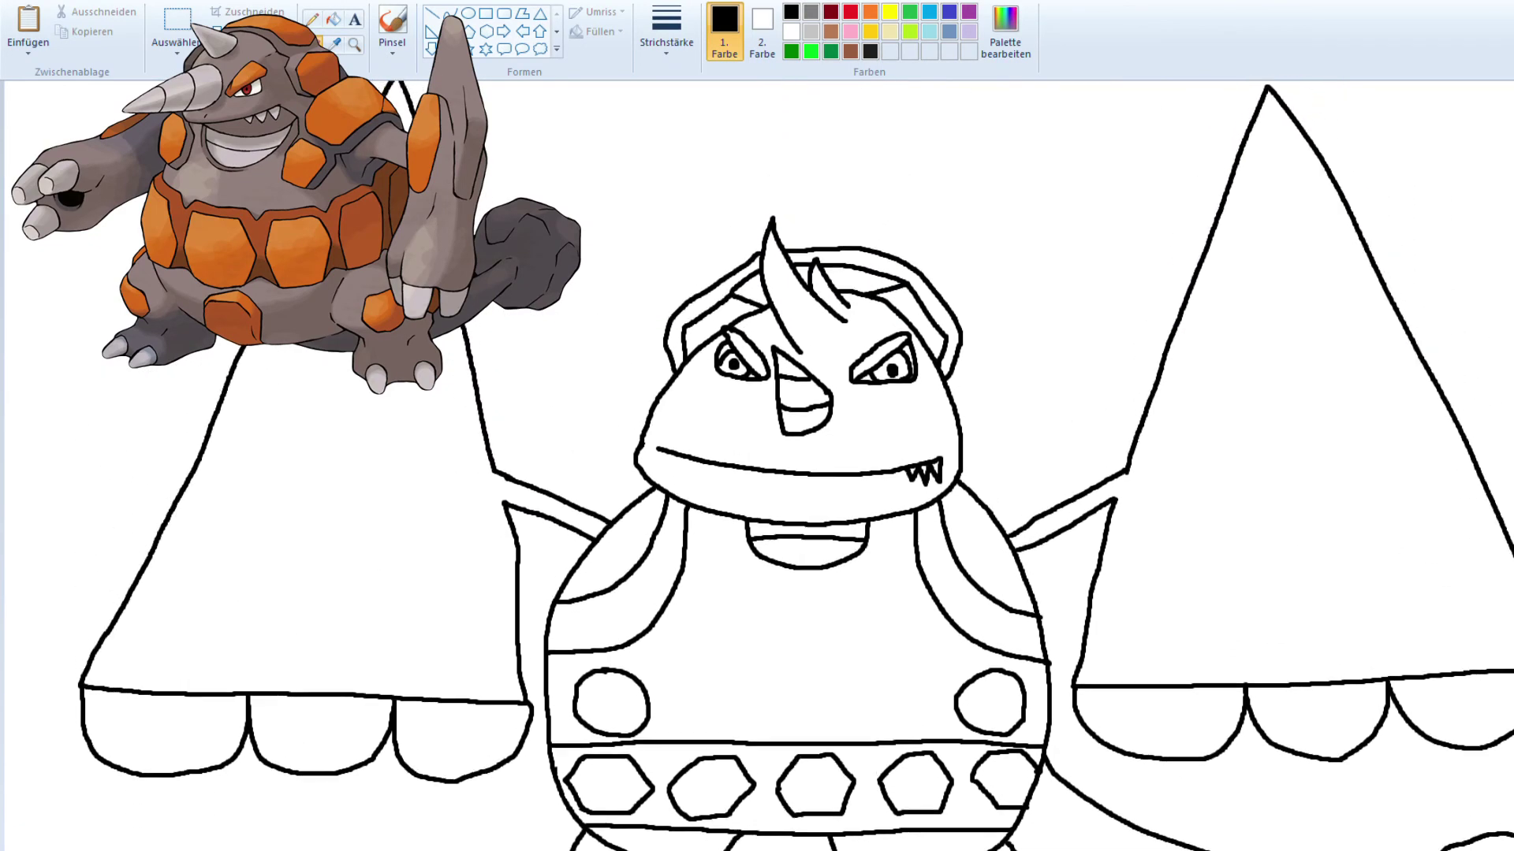
pyautogui.scroll(-2, 788, 473)
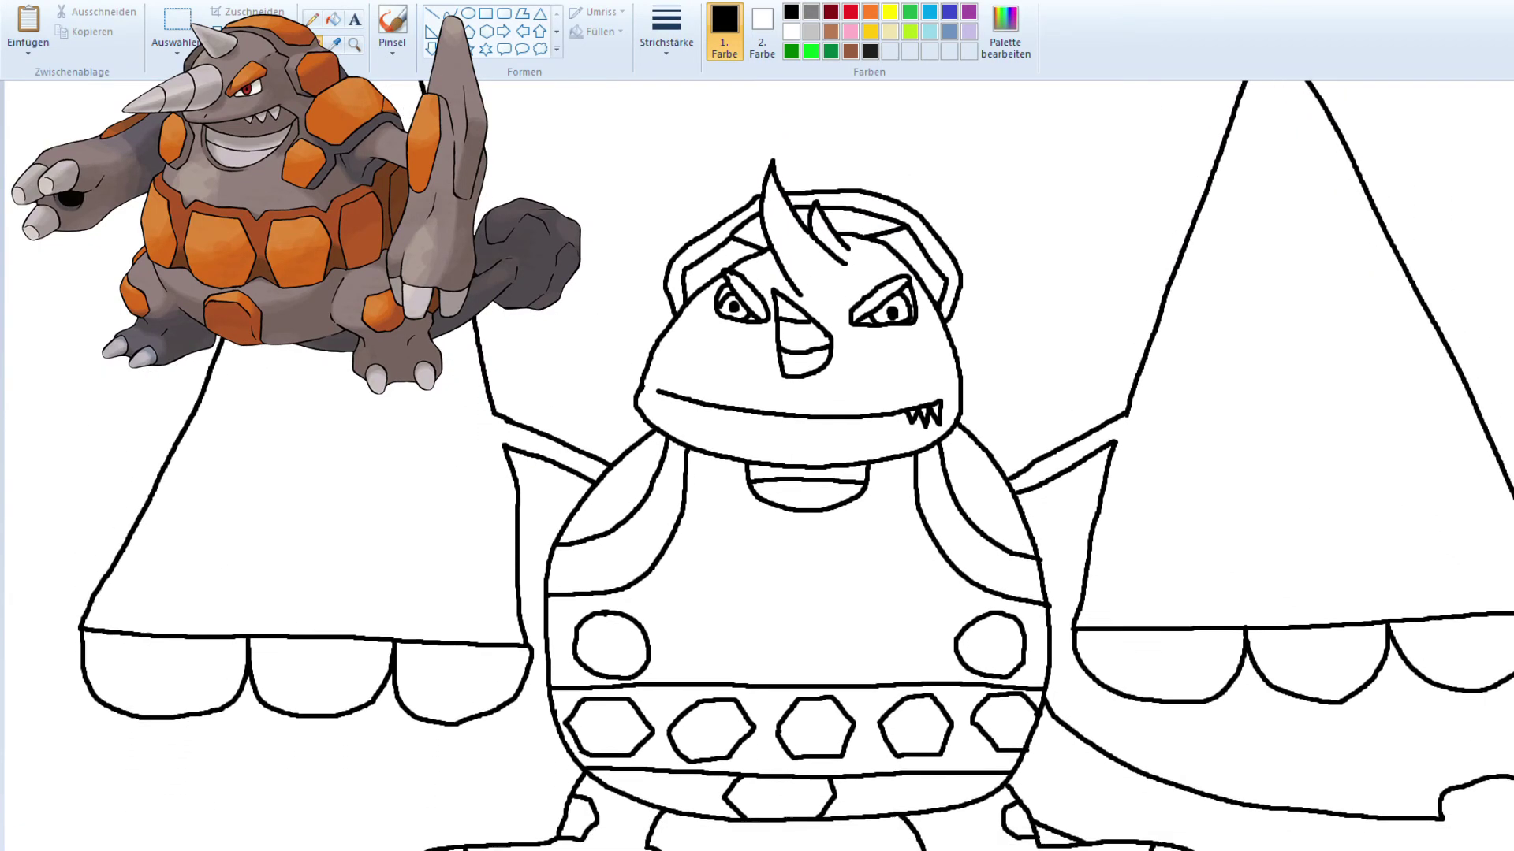
pyautogui.scroll(1, 789, 473)
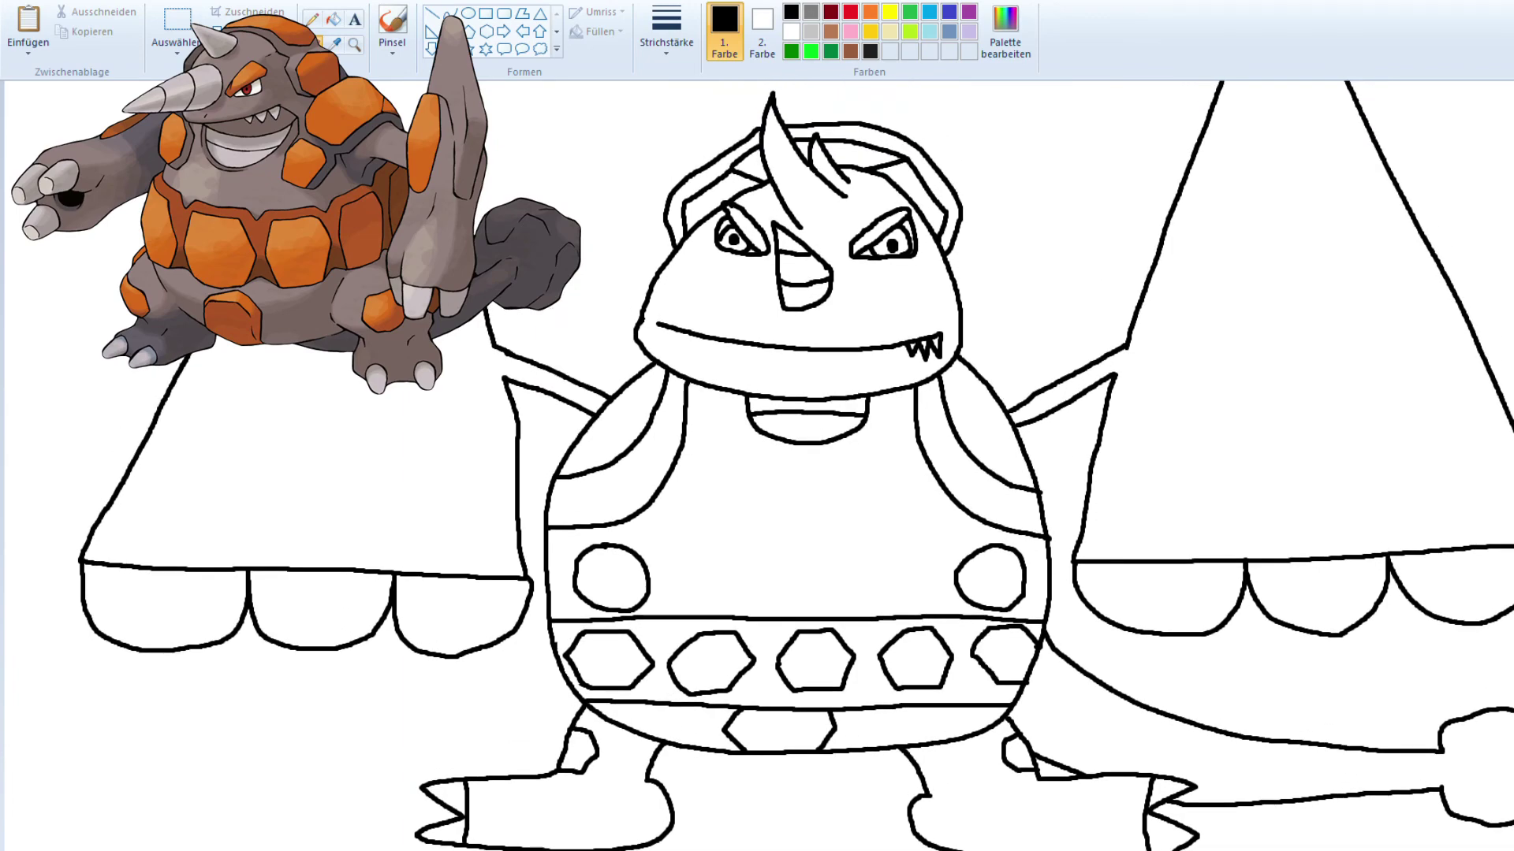
pyautogui.scroll(2, 788, 473)
pyautogui.scroll(-3, 789, 473)
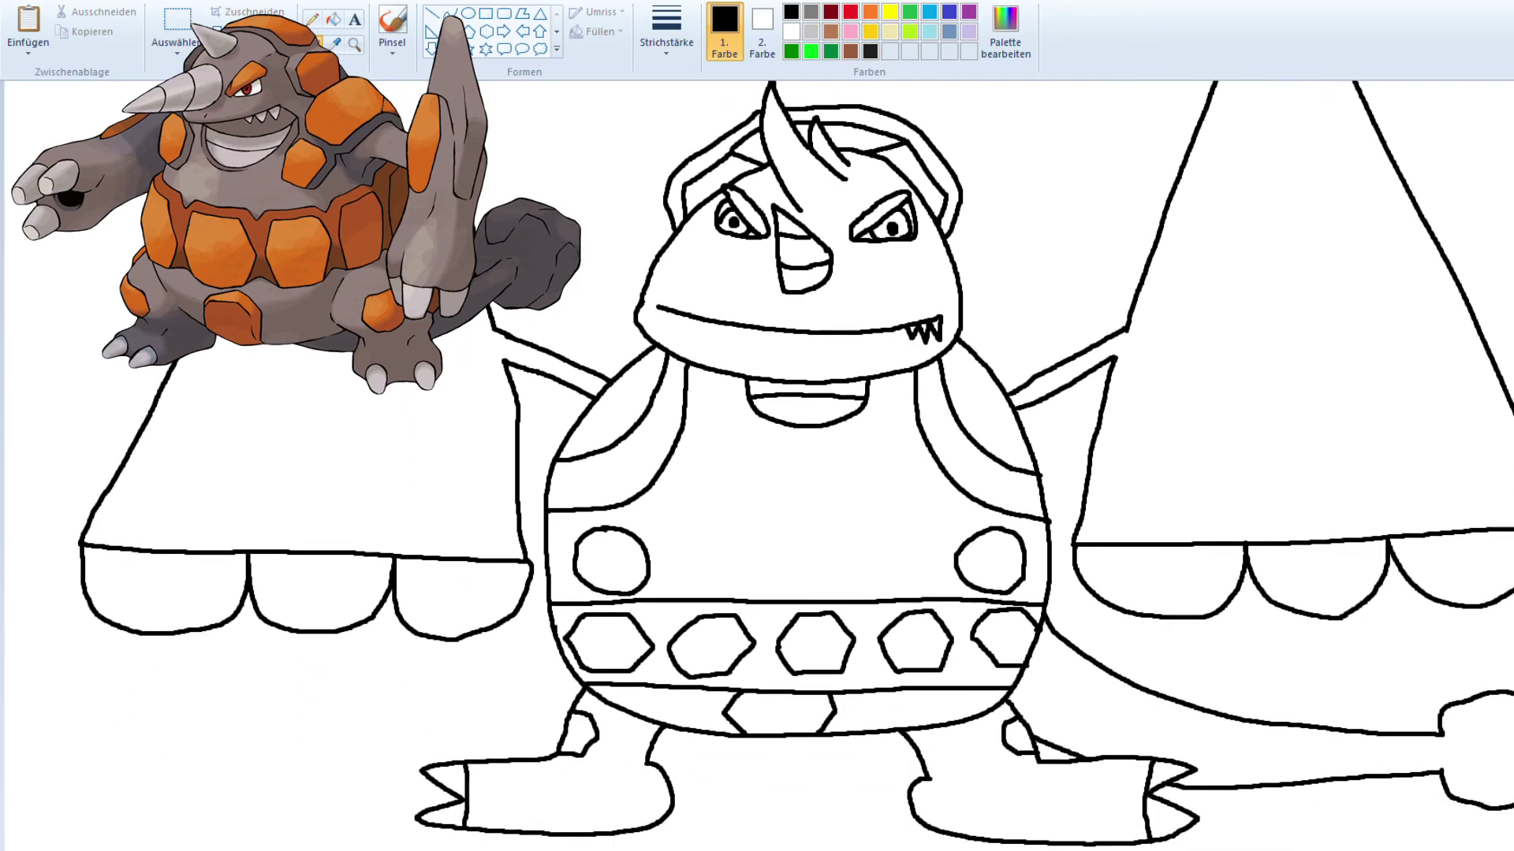
pyautogui.scroll(2, 788, 473)
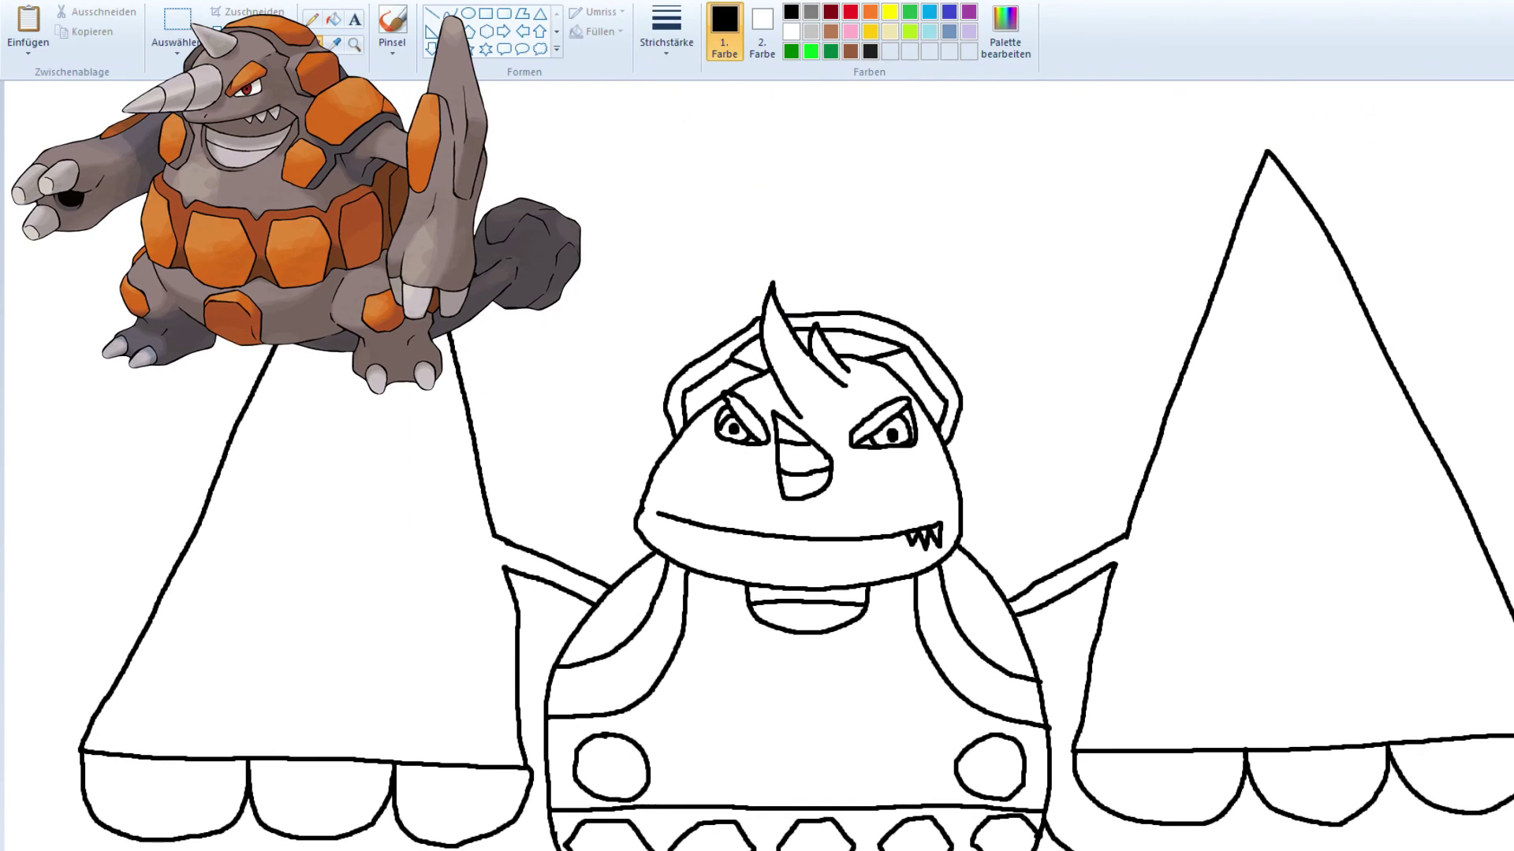
pyautogui.scroll(-3, 788, 473)
pyautogui.scroll(2, 788, 473)
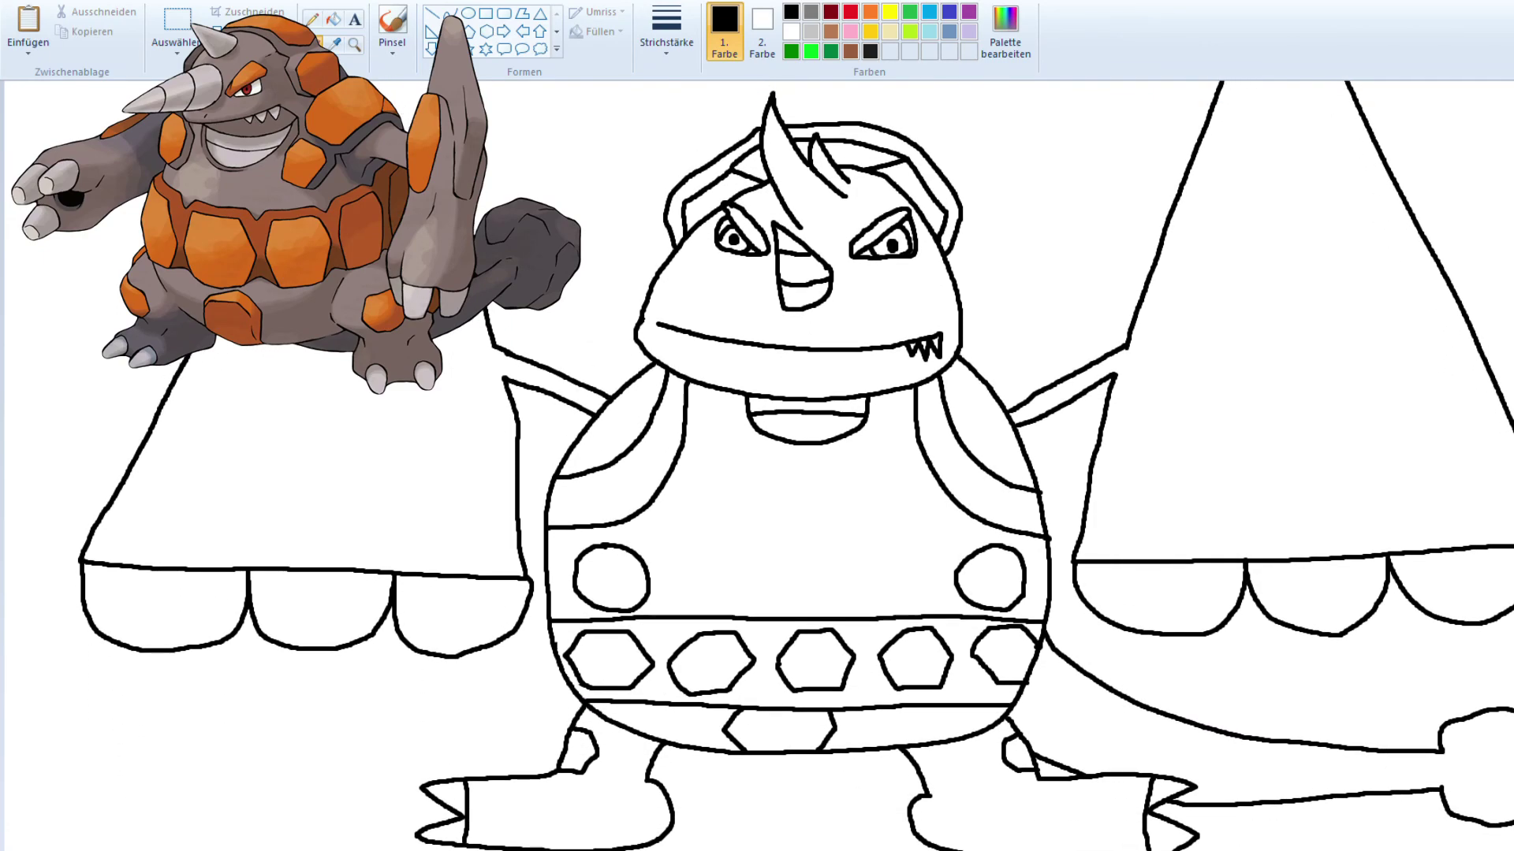
pyautogui.scroll(2, 788, 473)
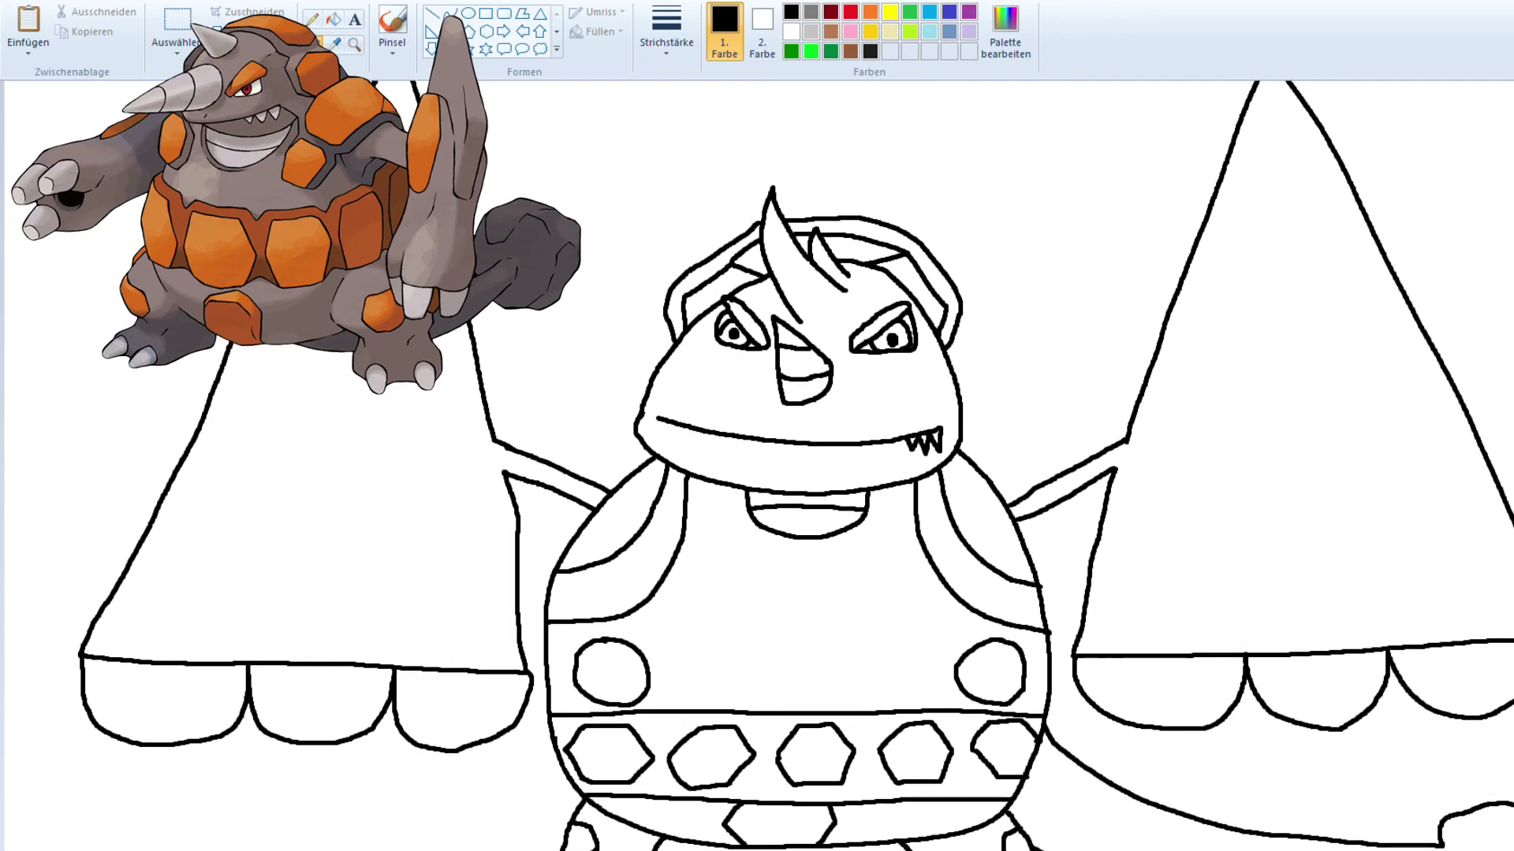
pyautogui.scroll(-3, 788, 473)
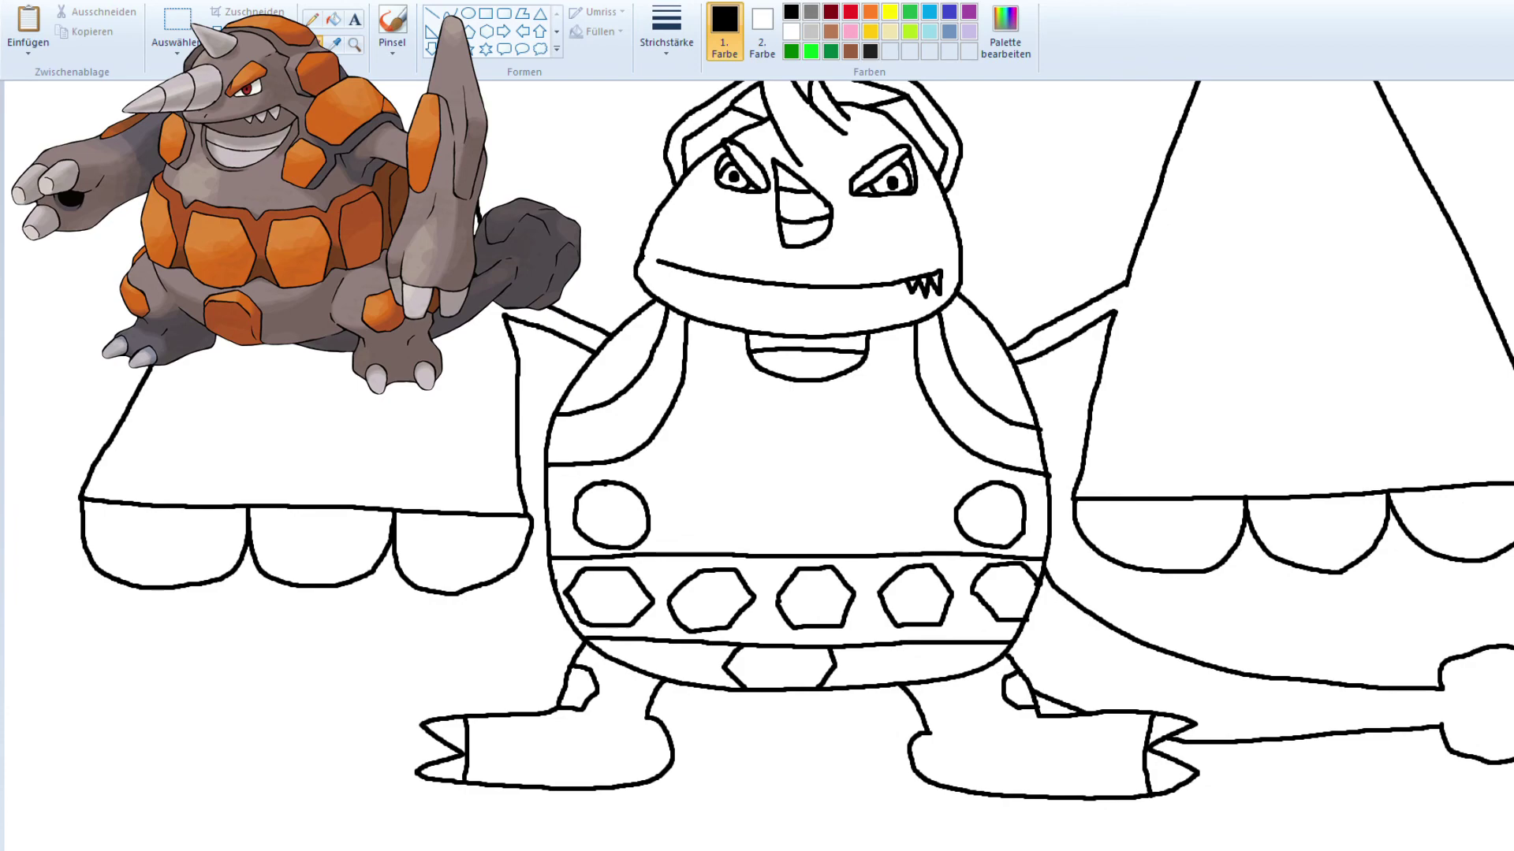
pyautogui.scroll(2, 788, 473)
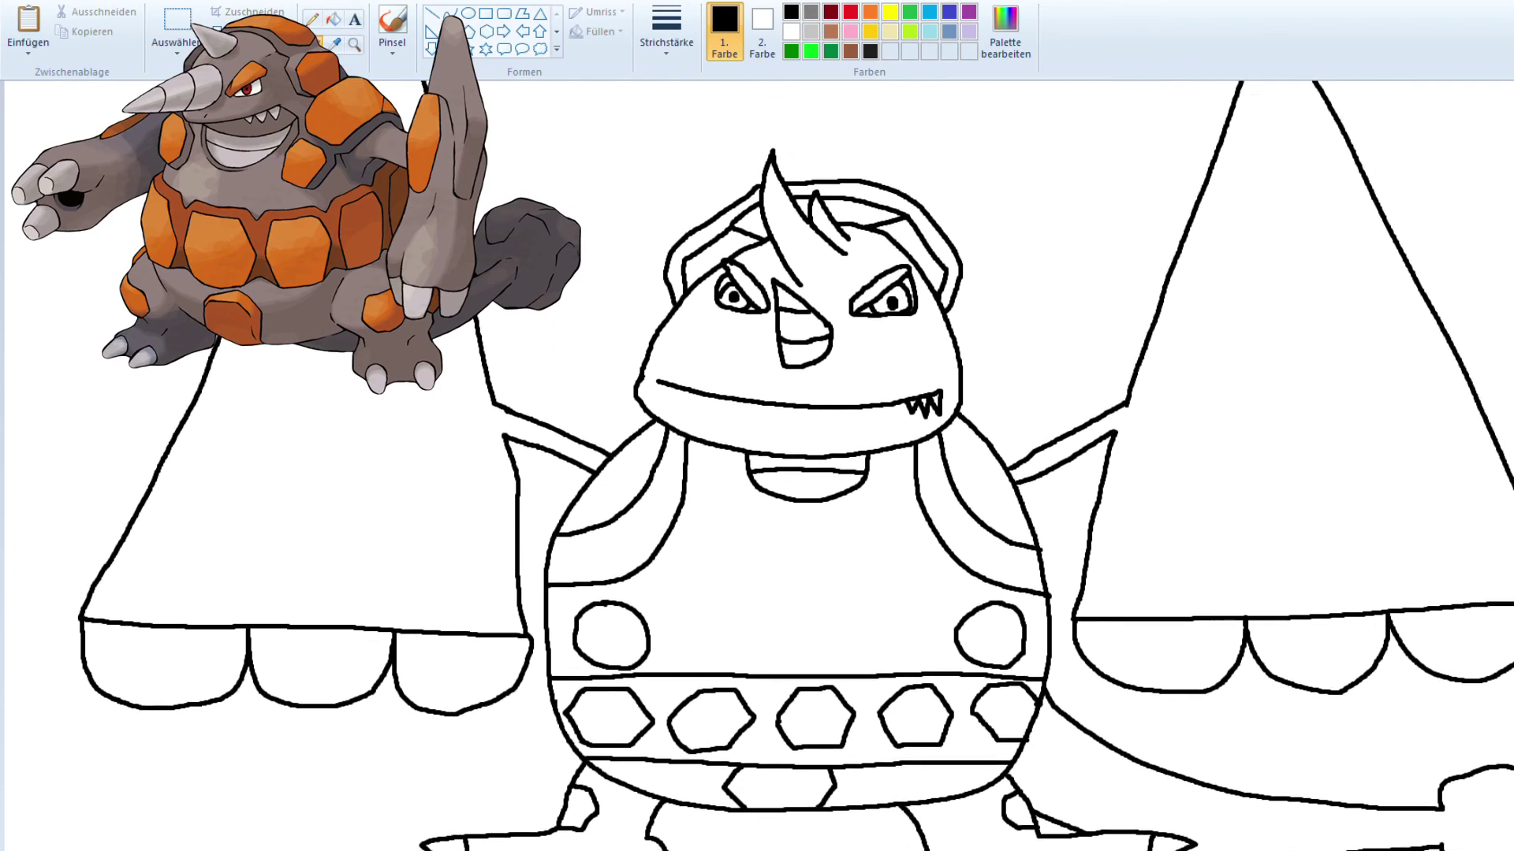
pyautogui.scroll(3, 788, 473)
pyautogui.scroll(-5, 788, 473)
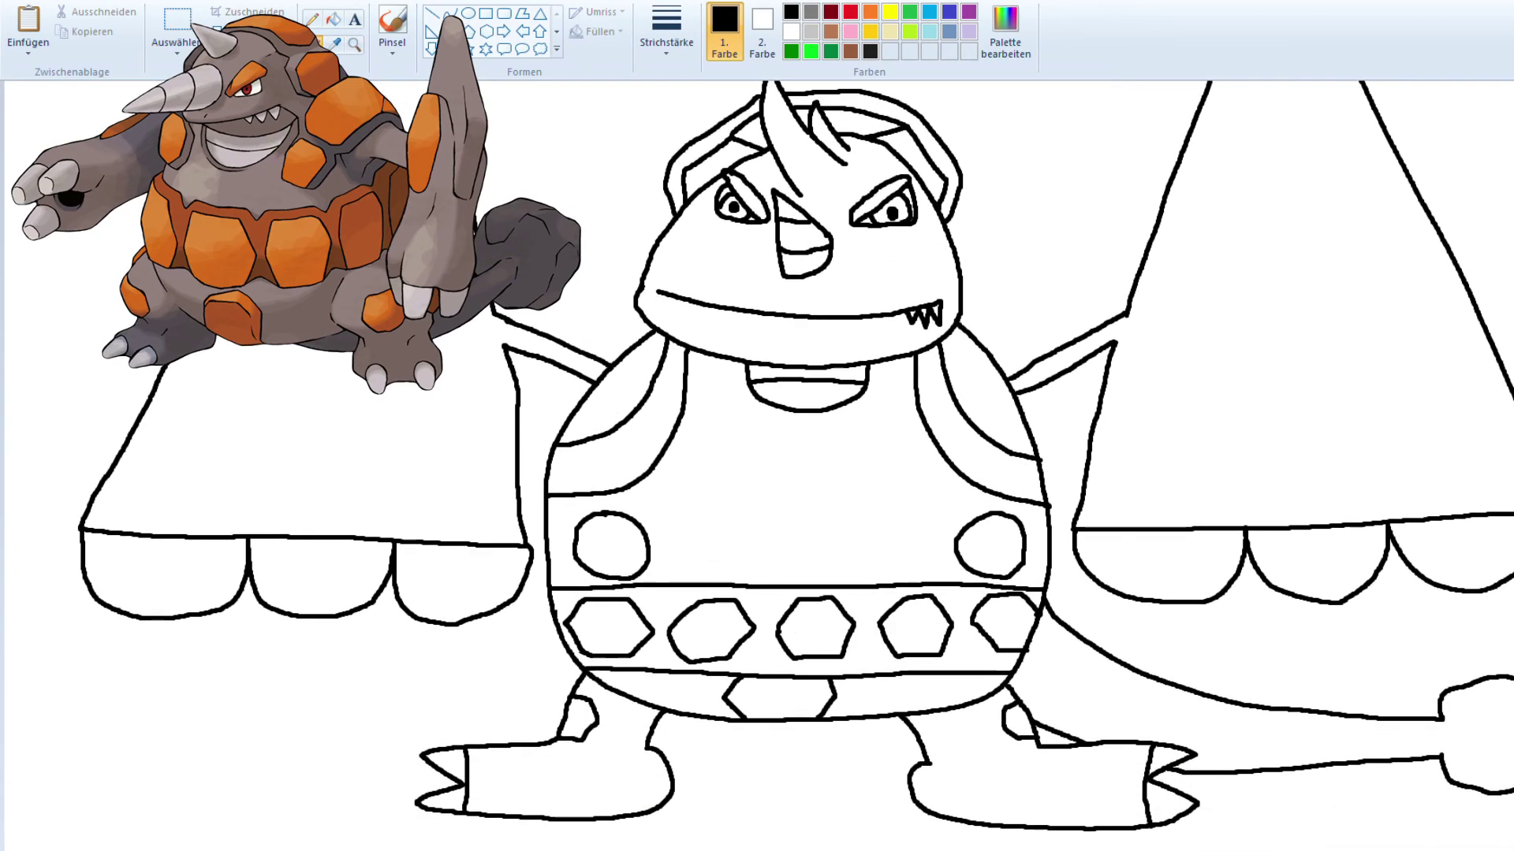
pyautogui.scroll(3, 788, 473)
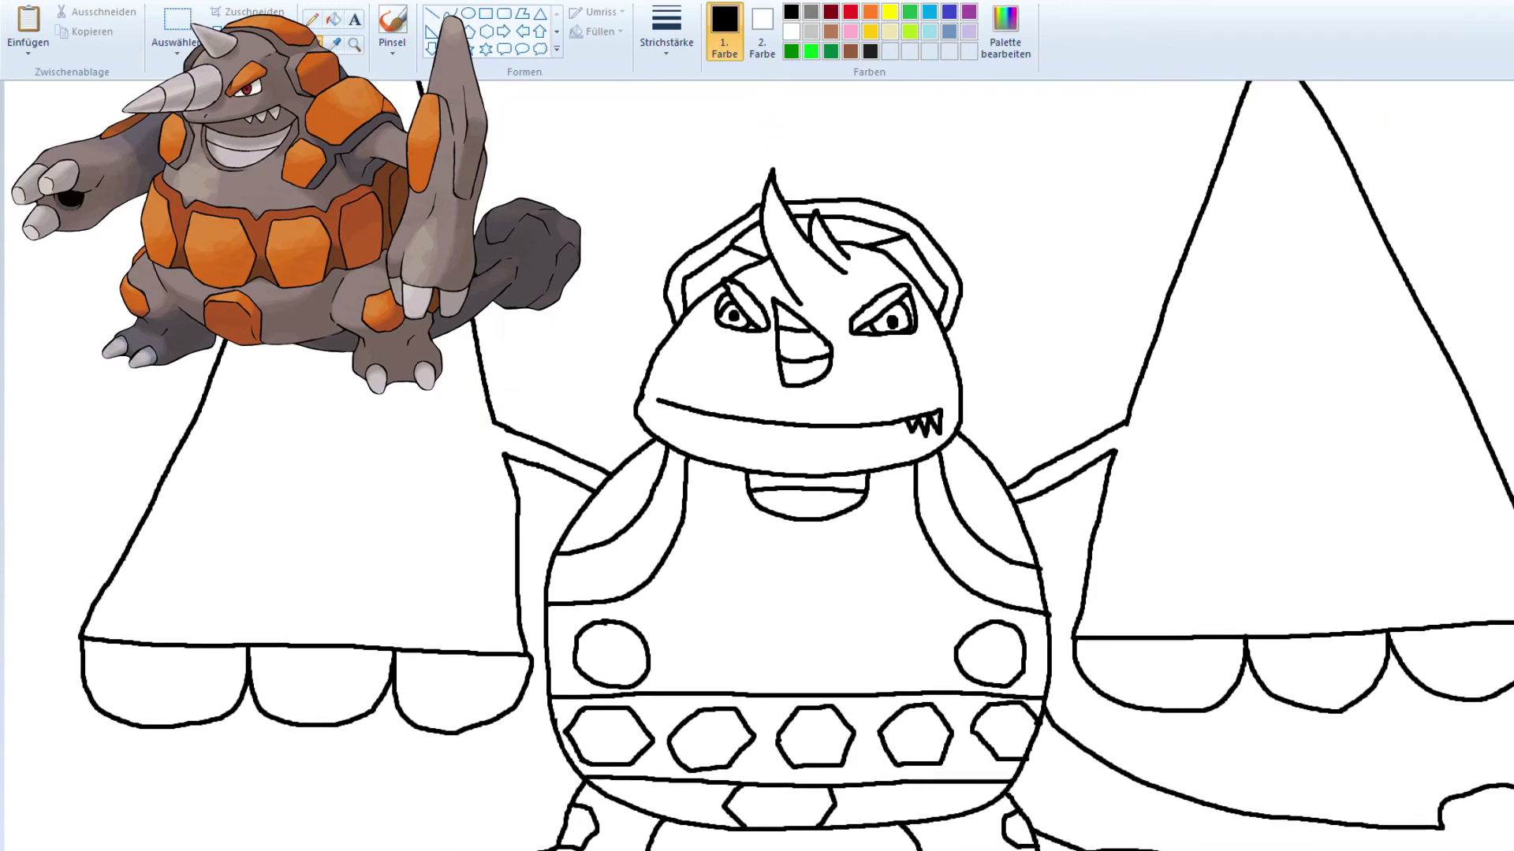
pyautogui.scroll(-1, 788, 473)
pyautogui.scroll(-1, 795, 466)
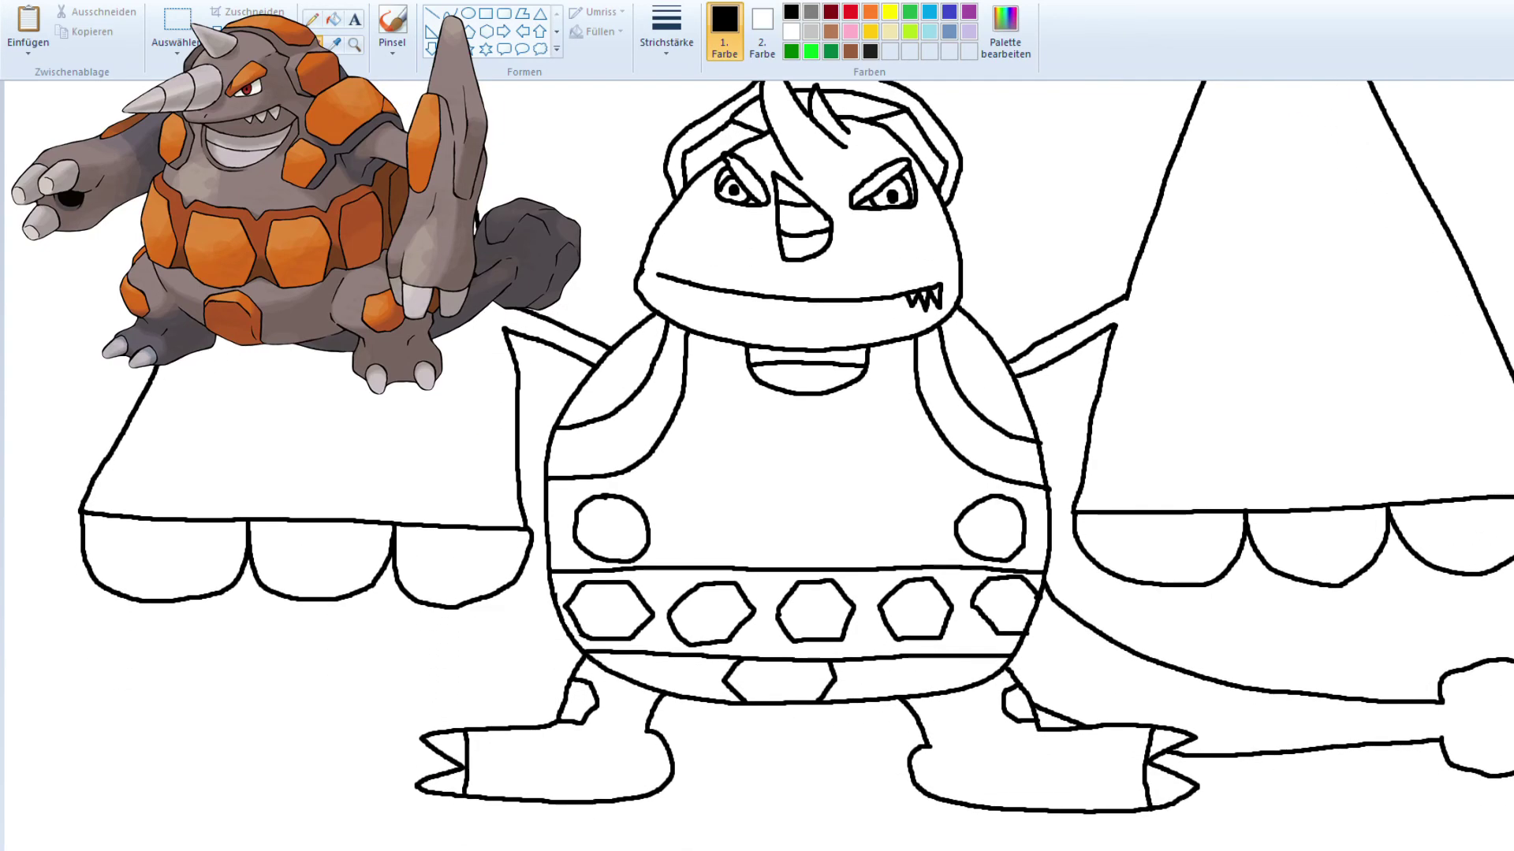
pyautogui.scroll(-1, 795, 466)
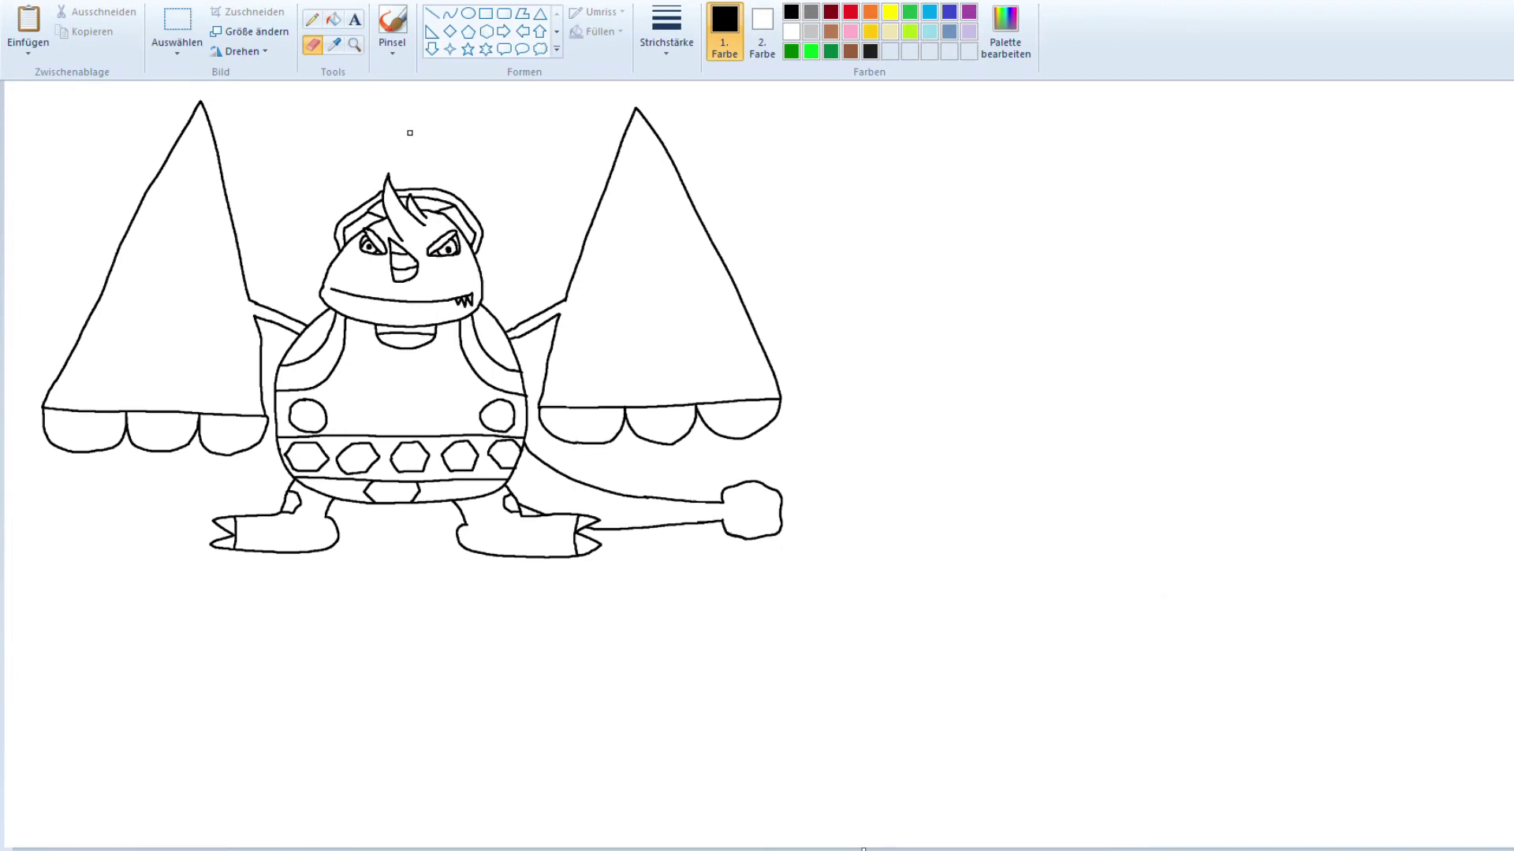
# - Fill the creature with dark grey skin, orange plates, a darker orange belt, light grey horns, claws and fingers, and red eyes
pyautogui.click(333, 19)
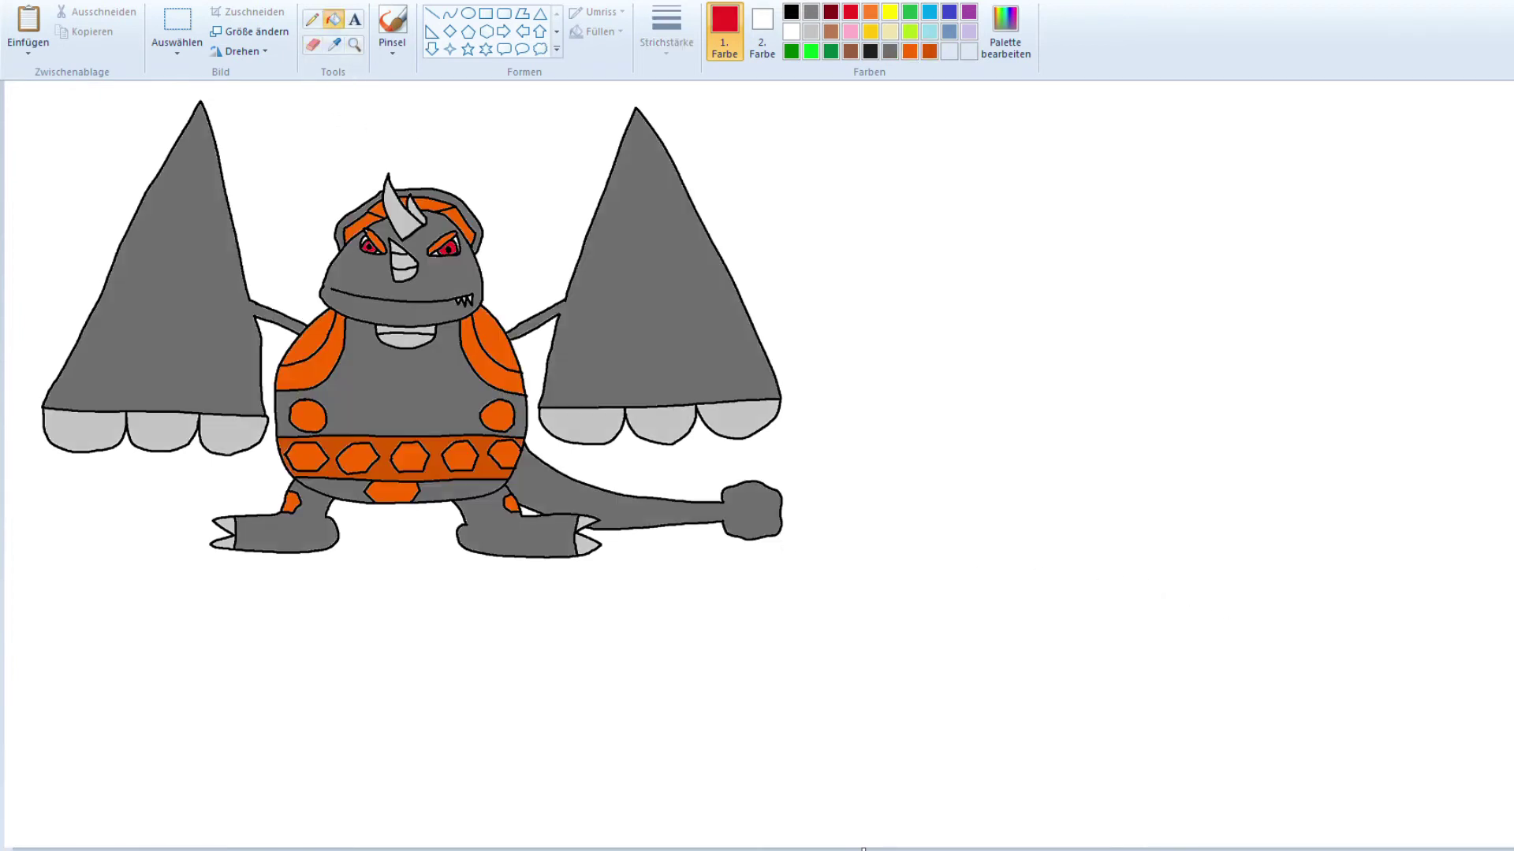
pyautogui.scroll(1, 757, 465)
pyautogui.scroll(-4, 757, 465)
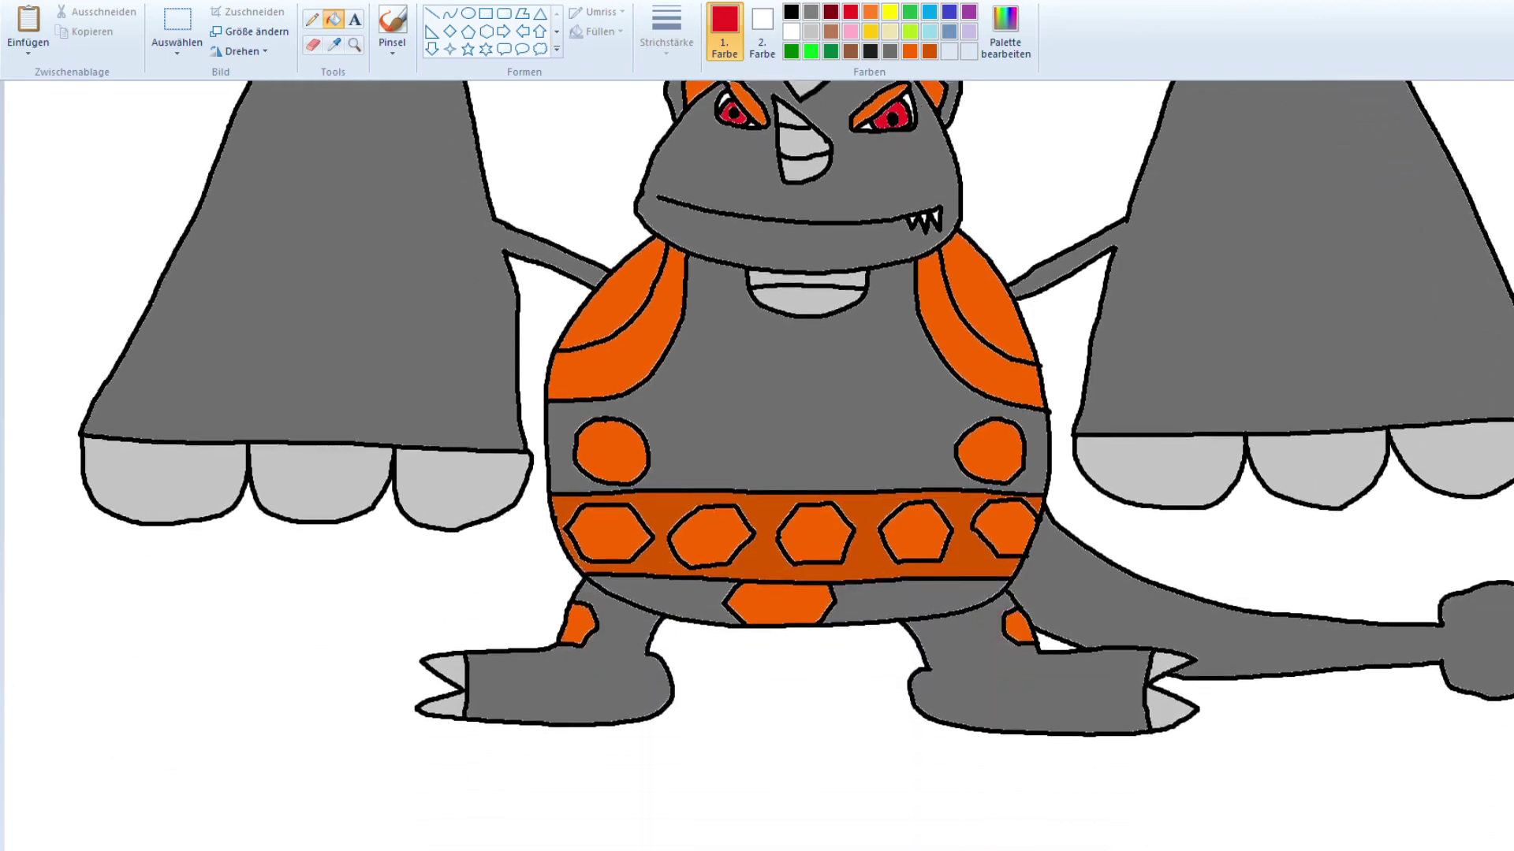
pyautogui.scroll(3, 757, 465)
pyautogui.scroll(-1, 757, 465)
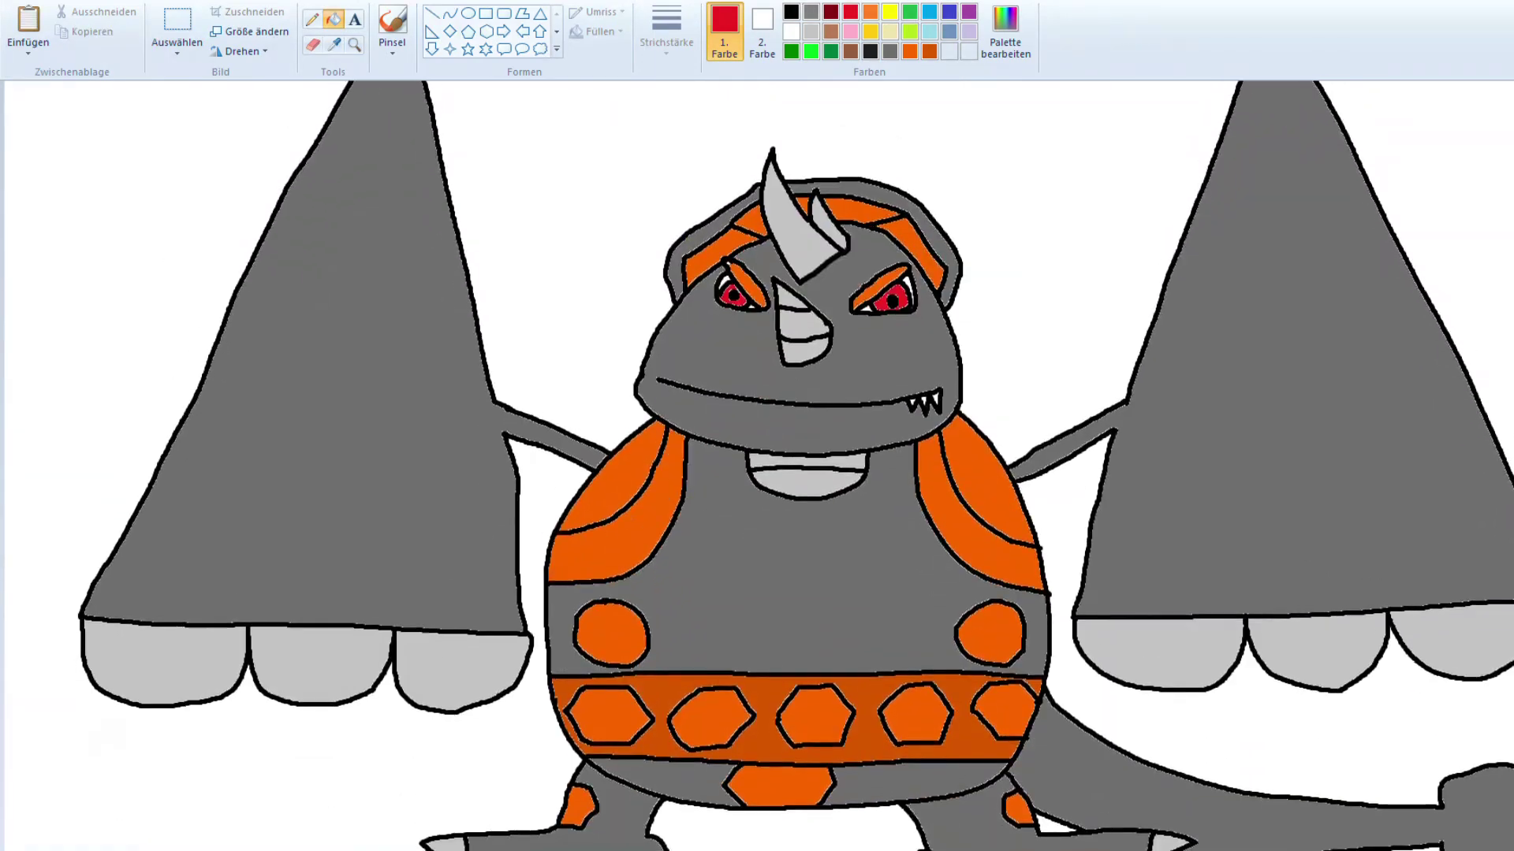
pyautogui.scroll(-1, 757, 465)
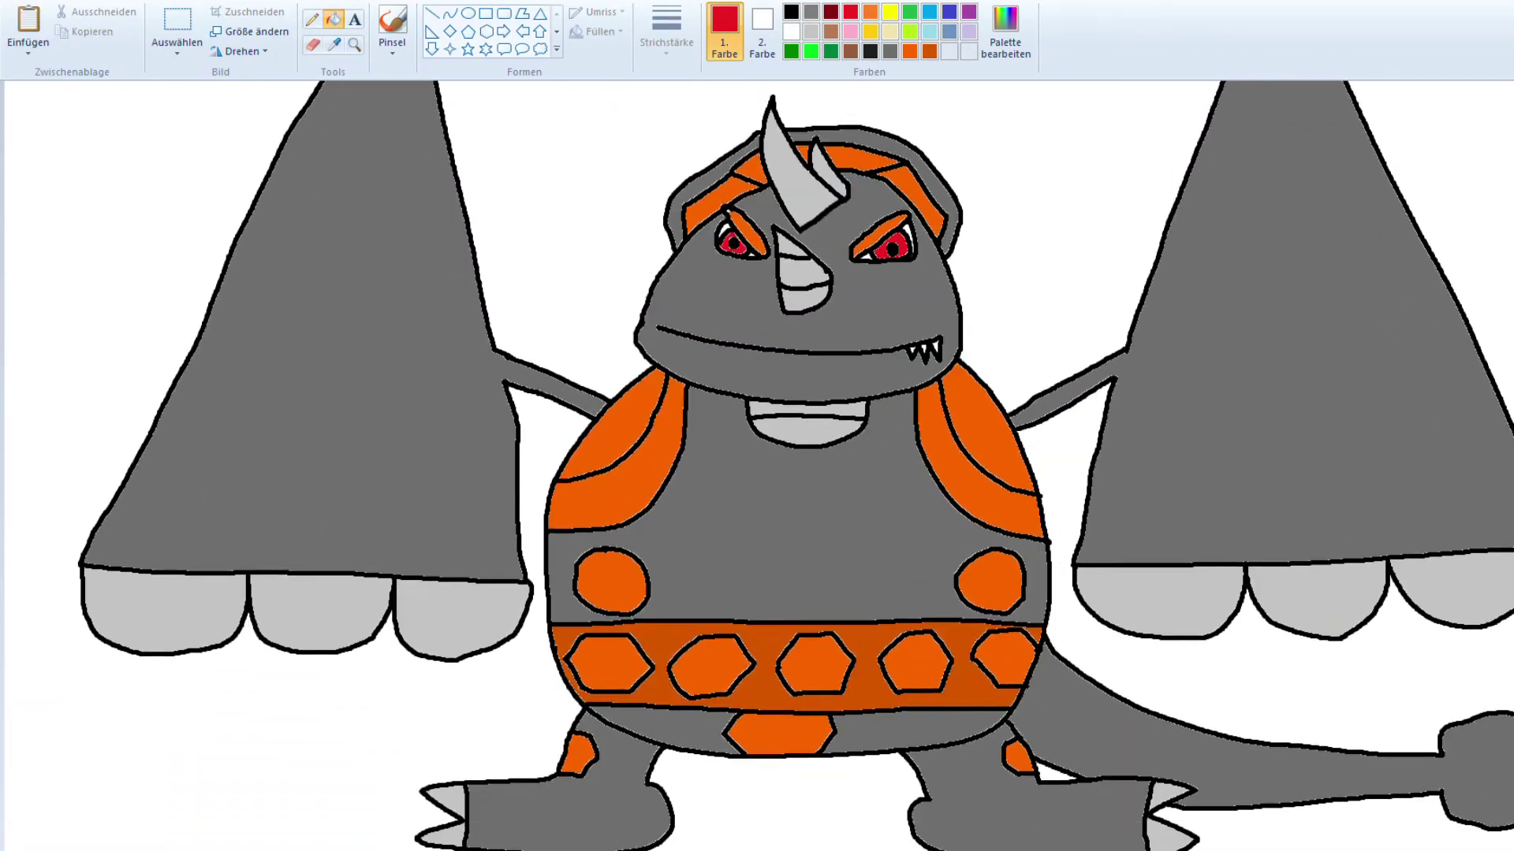
pyautogui.scroll(2, 757, 465)
pyautogui.scroll(-1, 757, 465)
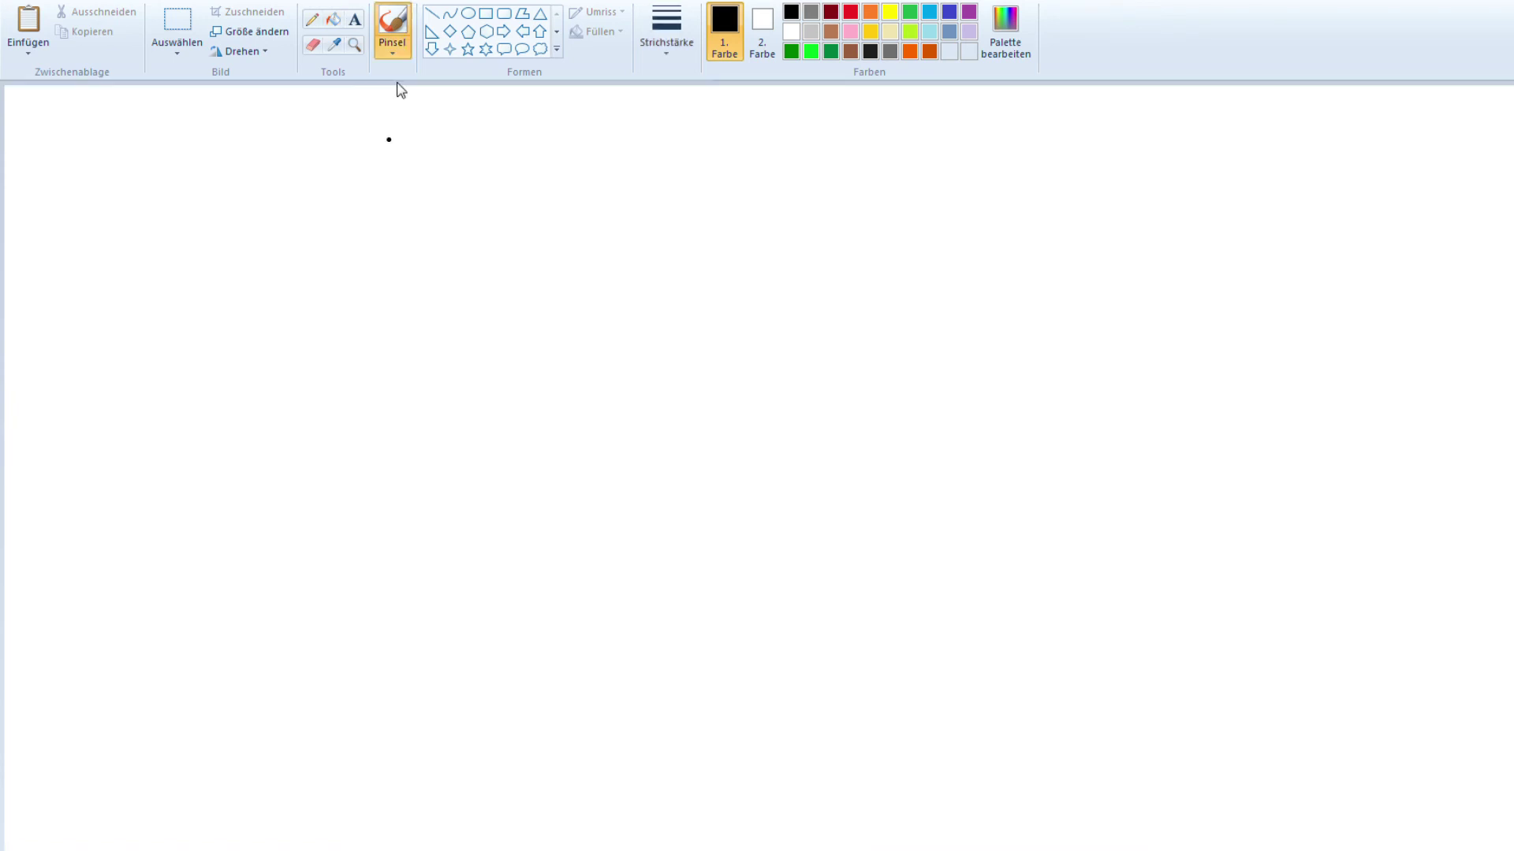
# - Draw a flat oval beak in black on the blank canvas, with a curved lower lip along its underside
pyautogui.click(413, 312)
pyautogui.click(439, 385)
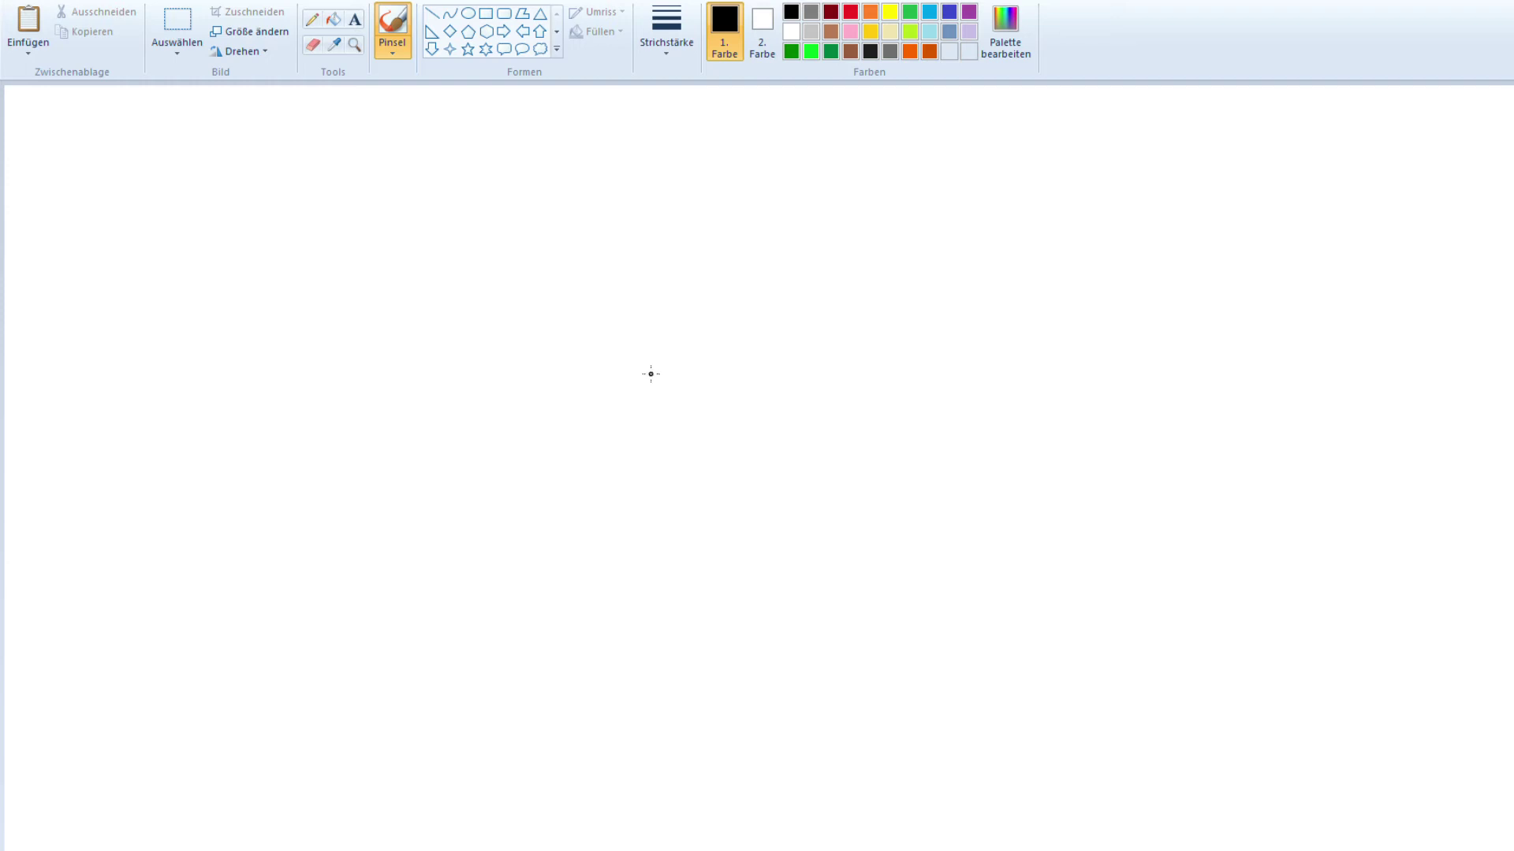
pyautogui.moveTo(651, 375)
pyautogui.mouseDown()
pyautogui.moveTo(693, 405)
pyautogui.moveTo(772, 408)
pyautogui.mouseUp()
pyautogui.moveTo(651, 369)
pyautogui.mouseDown()
pyautogui.moveTo(718, 355)
pyautogui.moveTo(758, 376)
pyautogui.moveTo(774, 407)
pyautogui.mouseUp()
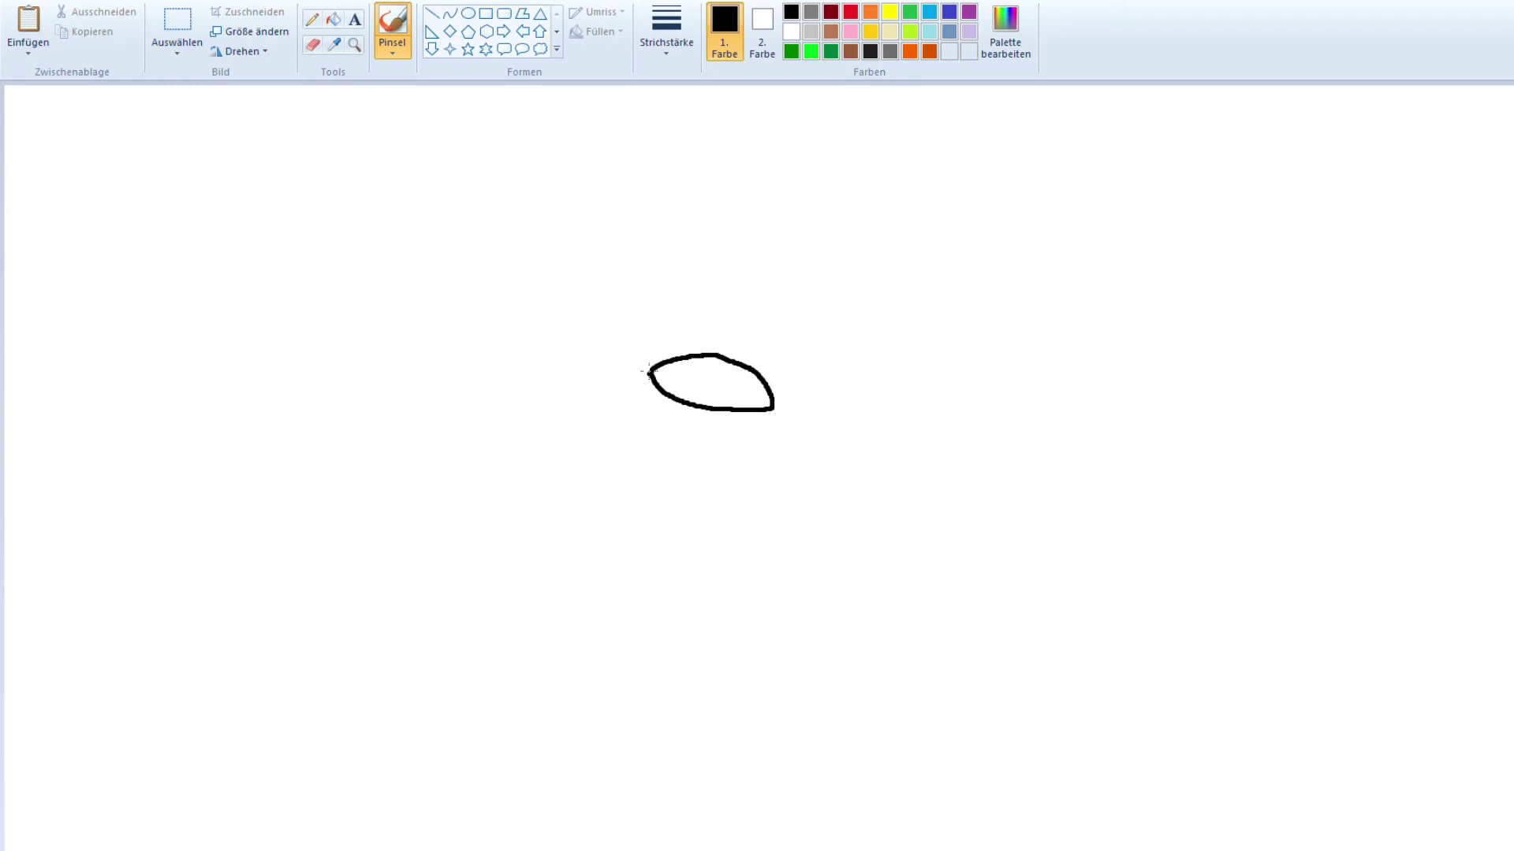
pyautogui.moveTo(651, 372)
pyautogui.mouseDown()
pyautogui.moveTo(653, 410)
pyautogui.moveTo(689, 422)
pyautogui.moveTo(757, 425)
pyautogui.moveTo(776, 406)
pyautogui.mouseUp()
pyautogui.click(264, 187)
pyautogui.hotkey('ctrl', 'z')
pyautogui.moveTo(688, 351)
pyautogui.mouseDown()
pyautogui.moveTo(711, 314)
pyautogui.moveTo(768, 291)
pyautogui.moveTo(797, 289)
pyautogui.moveTo(851, 325)
pyautogui.moveTo(875, 404)
pyautogui.moveTo(862, 440)
pyautogui.moveTo(785, 462)
pyautogui.moveTo(747, 438)
pyautogui.mouseUp()
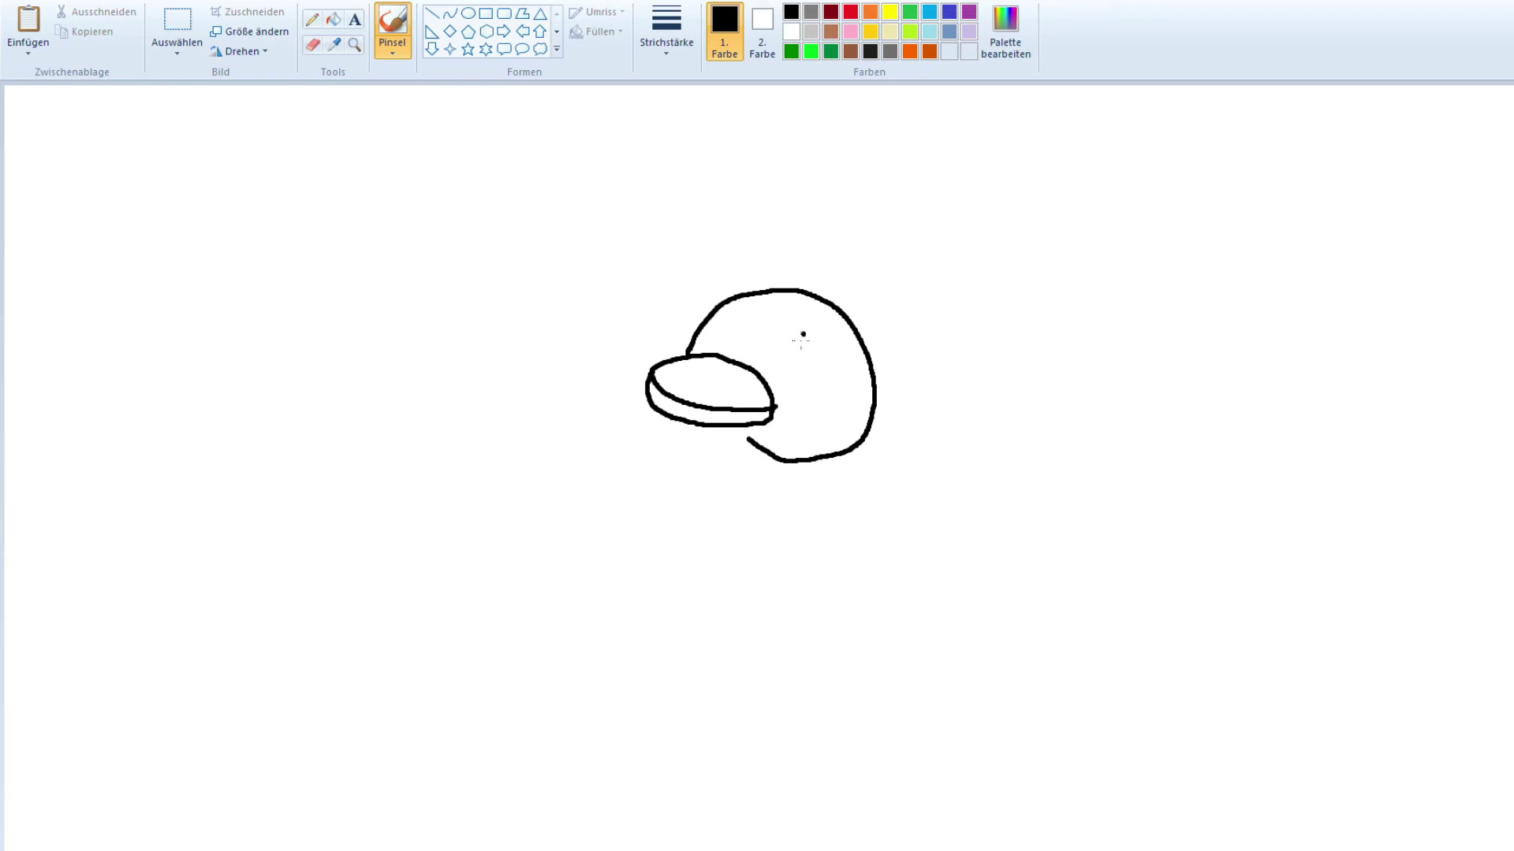
pyautogui.moveTo(801, 332)
pyautogui.mouseDown()
pyautogui.moveTo(809, 377)
pyautogui.moveTo(824, 340)
pyautogui.moveTo(802, 336)
pyautogui.moveTo(810, 352)
pyautogui.mouseUp()
pyautogui.moveTo(801, 462)
pyautogui.mouseDown()
pyautogui.moveTo(863, 510)
pyautogui.moveTo(965, 523)
pyautogui.moveTo(1040, 501)
pyautogui.moveTo(1094, 452)
pyautogui.mouseUp()
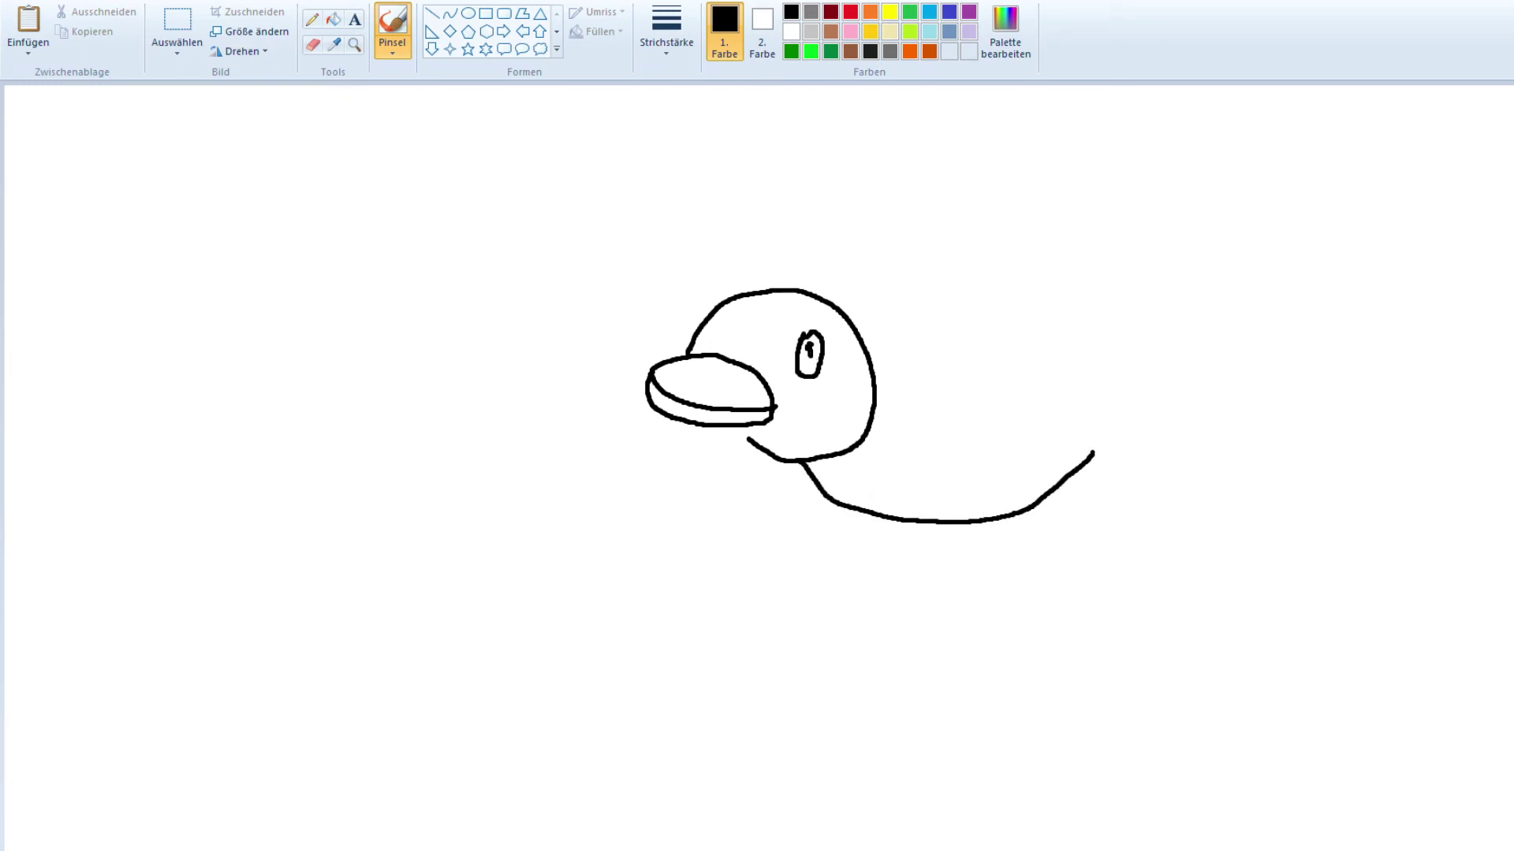
pyautogui.hotkey('ctrl', 'z')
pyautogui.hotkey('ctrl', 'z')
pyautogui.hotkey('ctrl', 'z')
pyautogui.hotkey('ctrl', 'z')
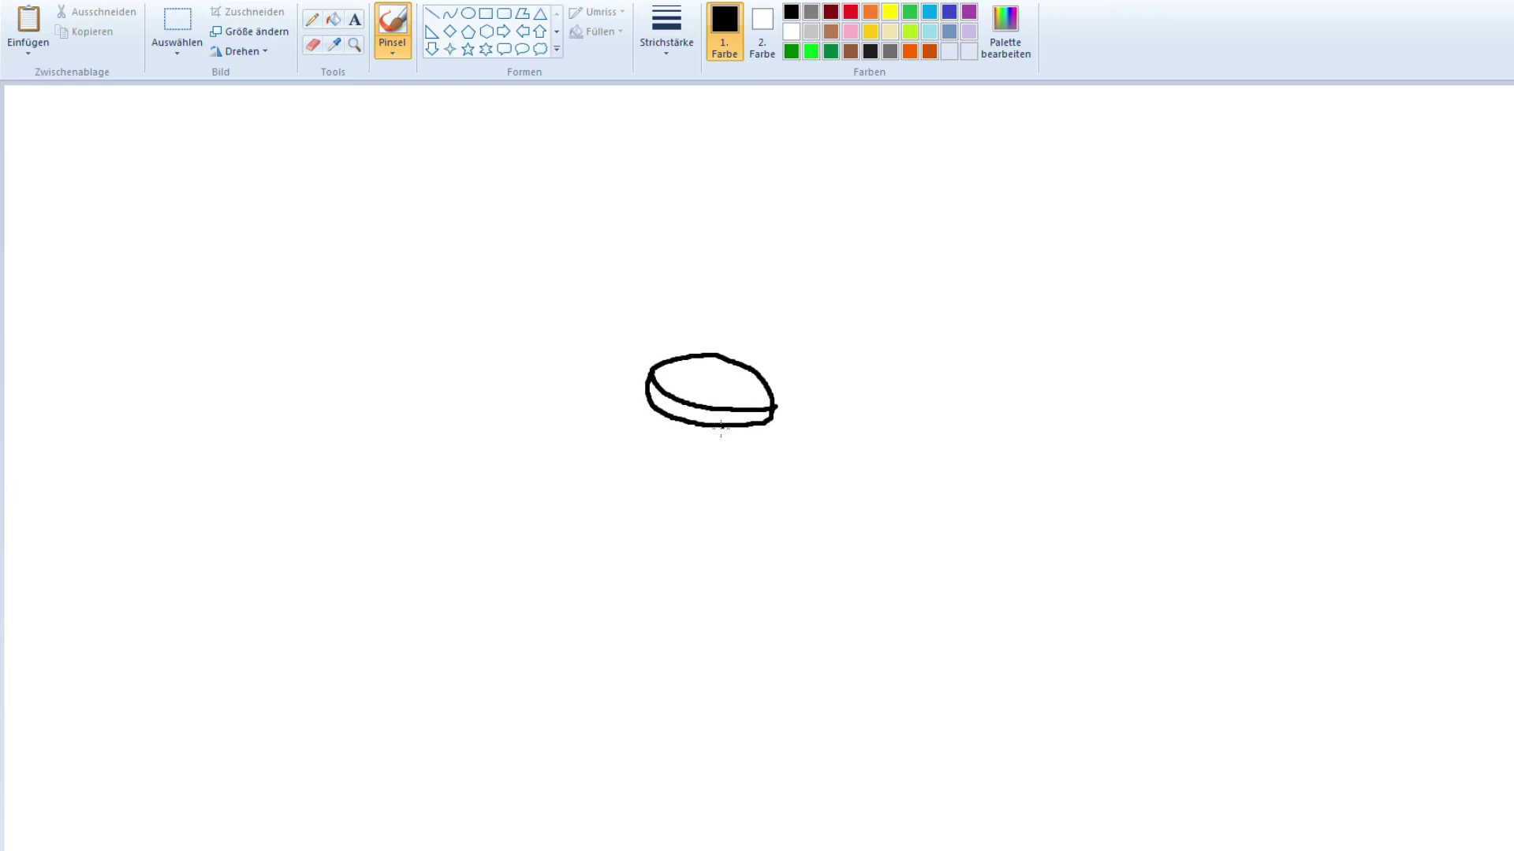
# - Draw a short neck of two near-vertical lines directly beneath the beak
pyautogui.moveTo(721, 426); pyautogui.dragTo(717, 465)
pyautogui.moveTo(770, 442); pyautogui.dragTo(772, 470)
pyautogui.click(748, 458)
pyautogui.moveTo(698, 355)
pyautogui.mouseDown()
pyautogui.moveTo(713, 260)
pyautogui.moveTo(783, 250)
pyautogui.moveTo(854, 294)
pyautogui.moveTo(872, 368)
pyautogui.moveTo(832, 414)
pyautogui.moveTo(771, 427)
pyautogui.mouseUp()
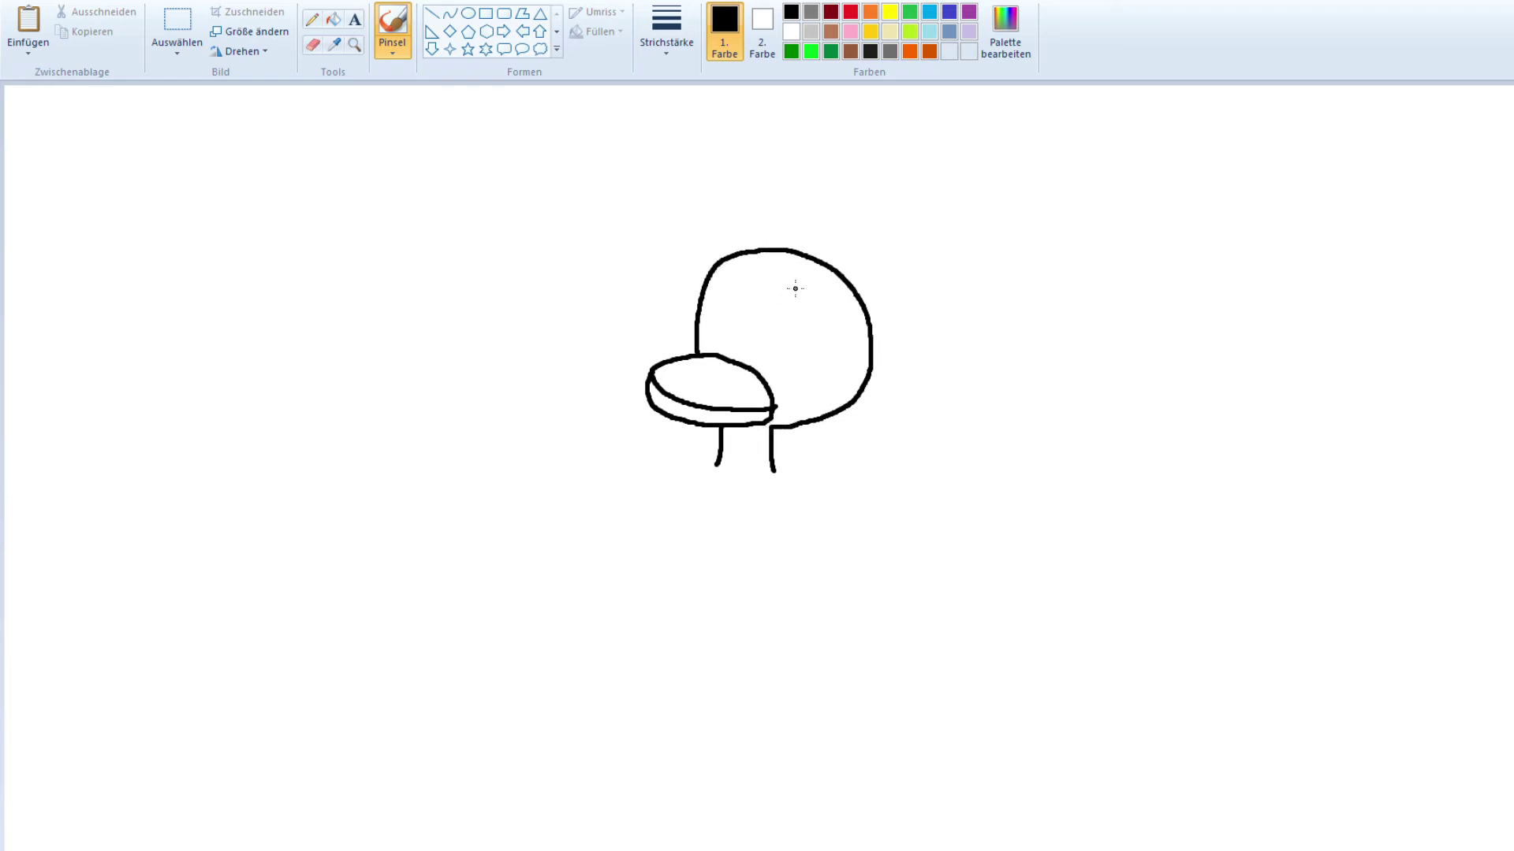
pyautogui.moveTo(794, 289)
pyautogui.mouseDown()
pyautogui.moveTo(777, 319)
pyautogui.moveTo(815, 344)
pyautogui.moveTo(818, 309)
pyautogui.moveTo(798, 289)
pyautogui.moveTo(794, 327)
pyautogui.mouseUp()
pyautogui.click(789, 323)
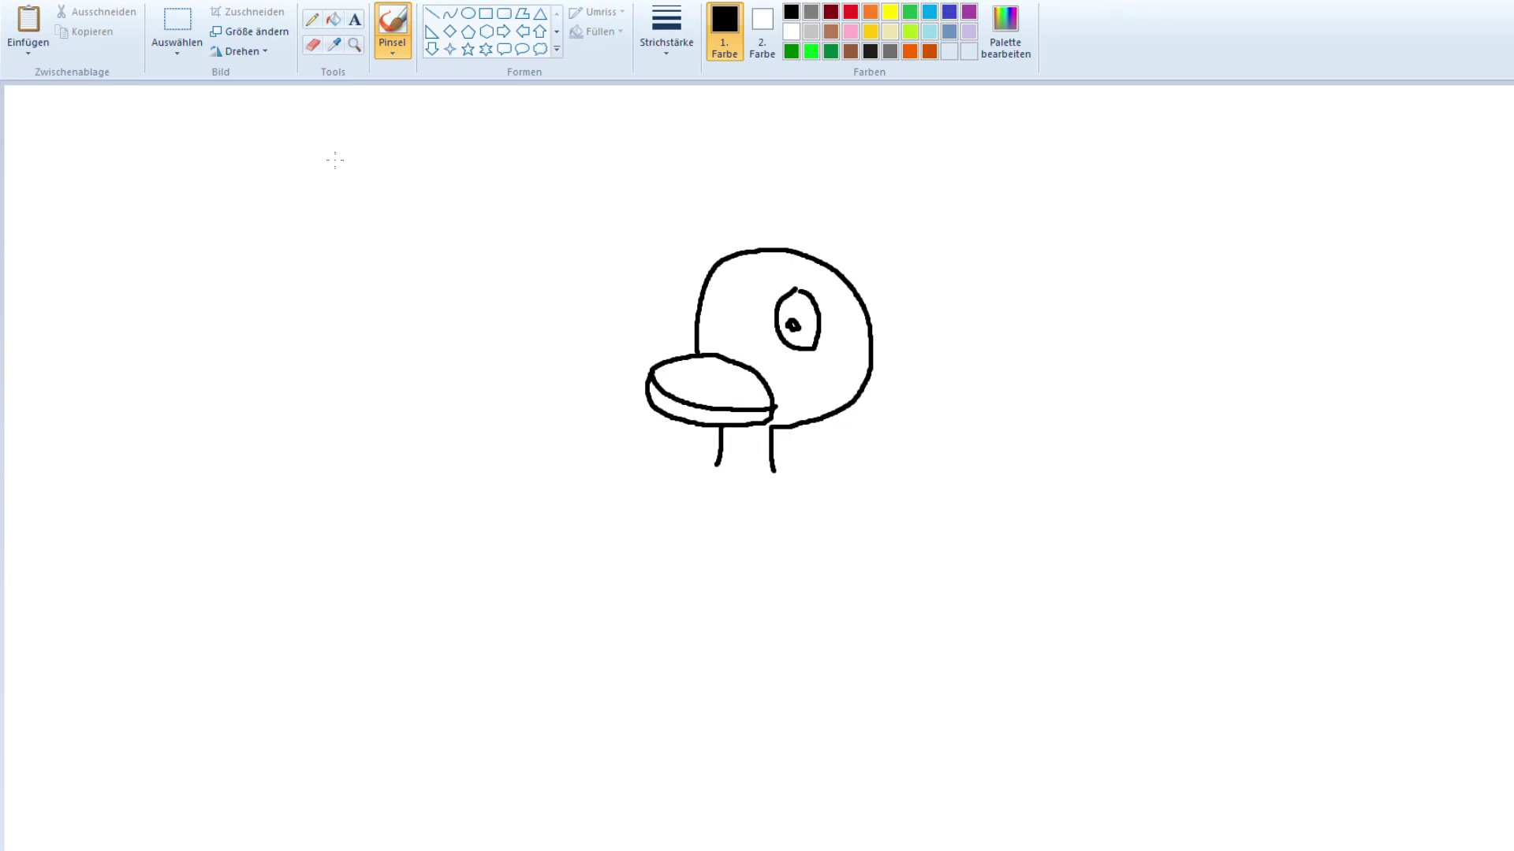
pyautogui.hotkey('ctrl', 'z')
pyautogui.hotkey('ctrl', 'z')
pyautogui.hotkey('ctrl', 'z')
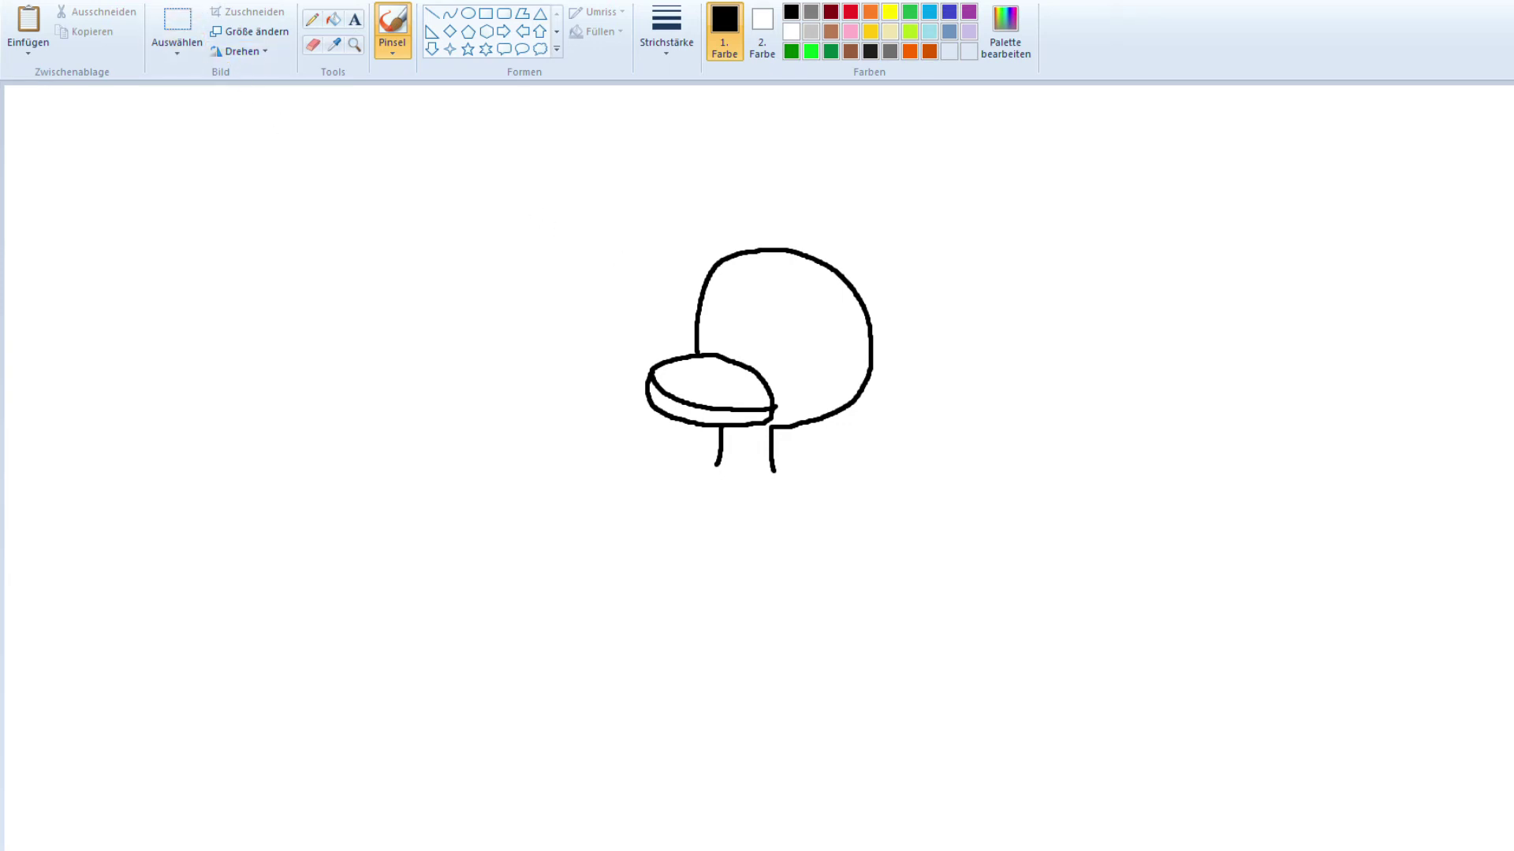
pyautogui.click(713, 463)
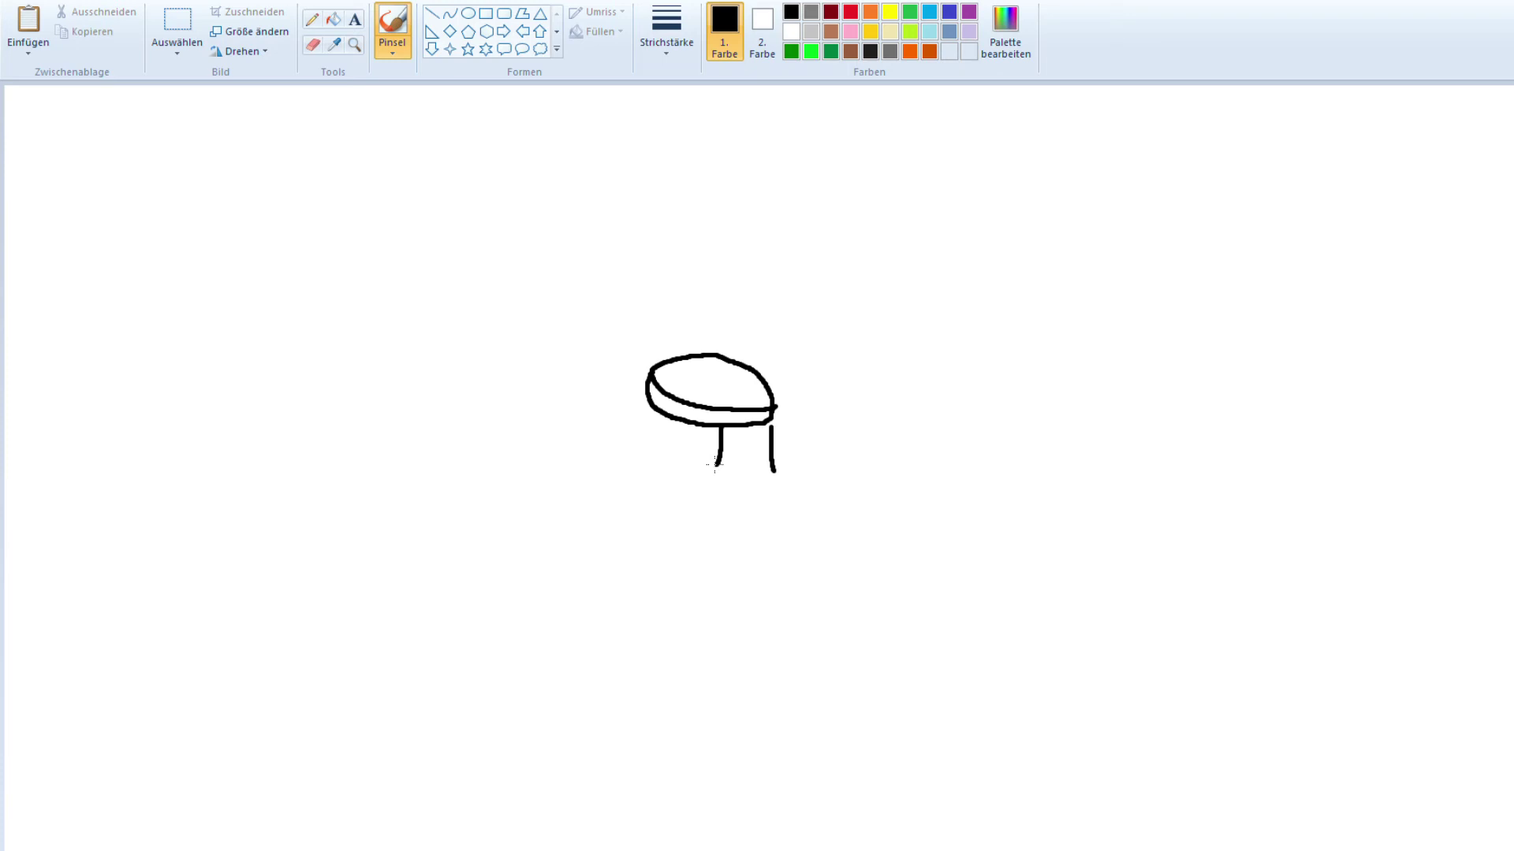
# - Draw a rounded belly curve from the front of the neck down and around toward the back
pyautogui.moveTo(714, 465)
pyautogui.mouseDown()
pyautogui.moveTo(695, 550)
pyautogui.moveTo(733, 587)
pyautogui.moveTo(879, 601)
pyautogui.moveTo(936, 559)
pyautogui.mouseUp()
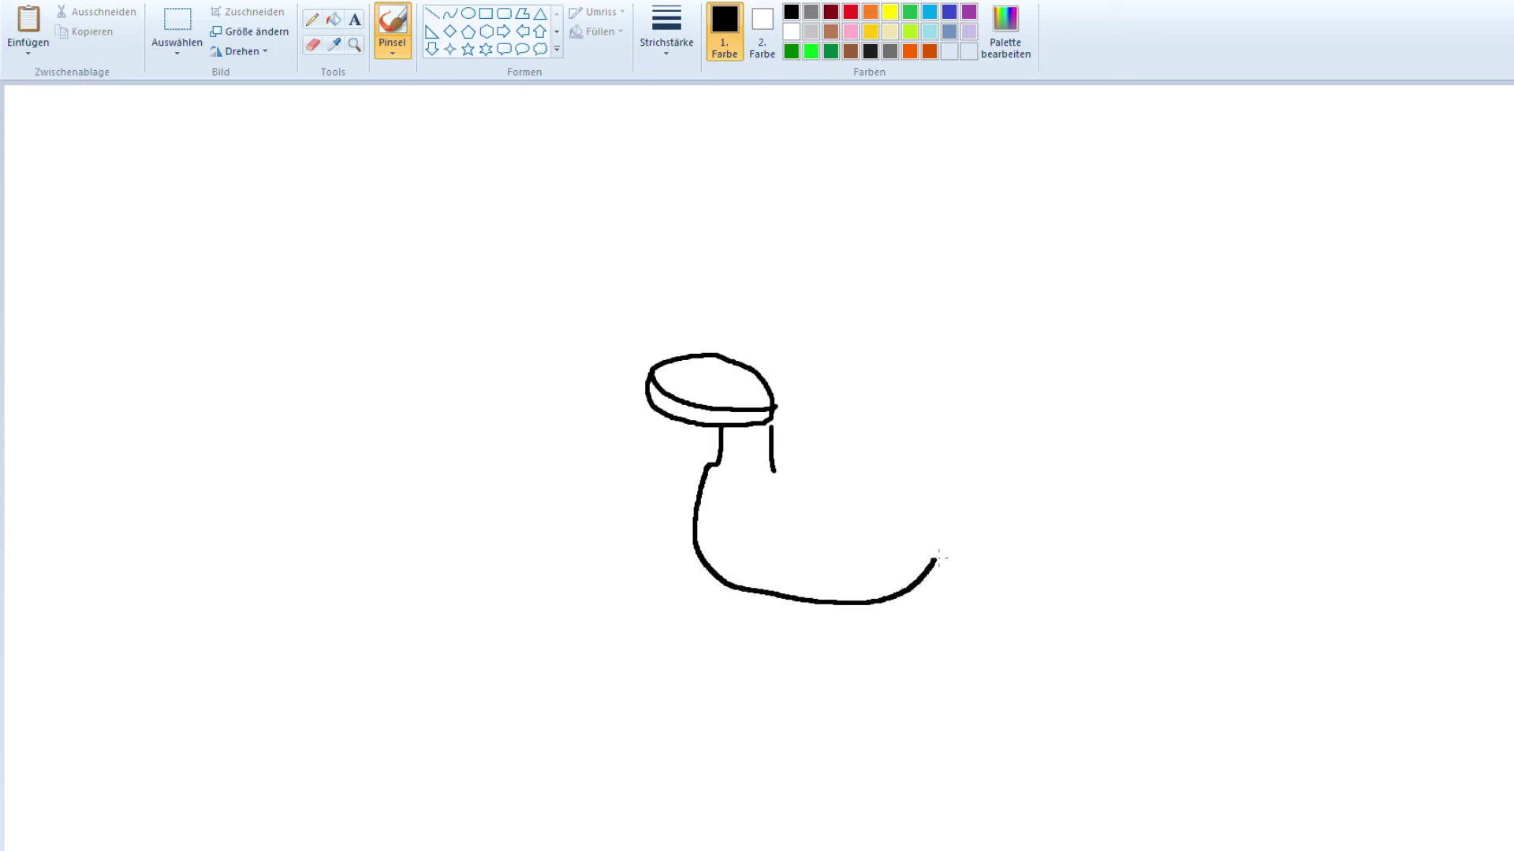
pyautogui.click(974, 553)
pyautogui.hotkey('ctrl', 'z')
pyautogui.hotkey('ctrl', 'z')
# - Draw a broad, flat-topped head that narrows toward its base and joins the beak
pyautogui.moveTo(714, 354); pyautogui.dragTo(707, 306)
pyautogui.moveTo(707, 293)
pyautogui.mouseDown()
pyautogui.moveTo(715, 264)
pyautogui.moveTo(767, 249)
pyautogui.mouseUp()
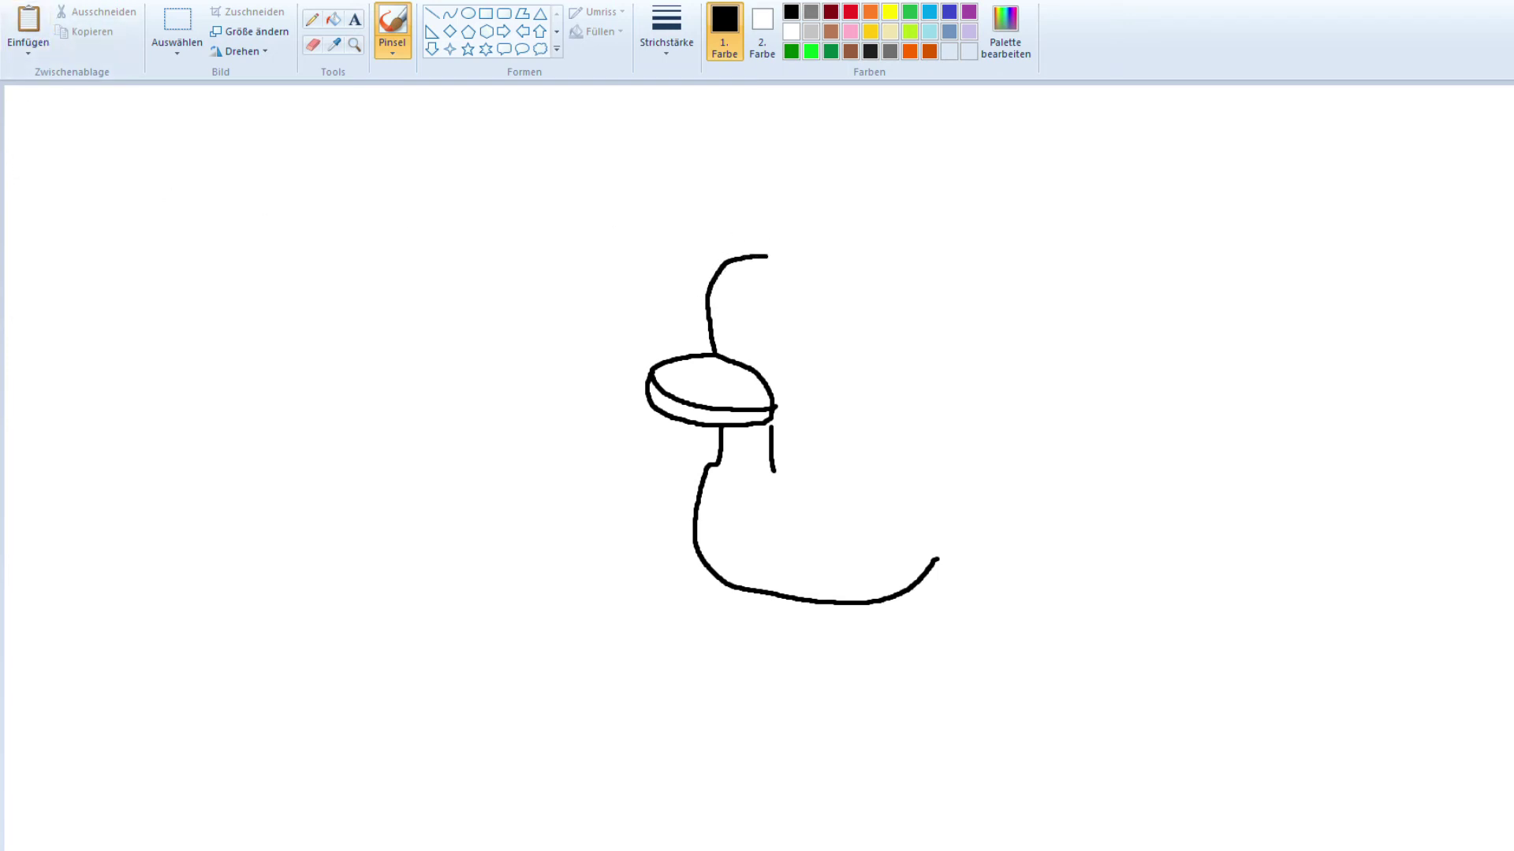
pyautogui.hotkey('ctrl', 'z')
pyautogui.moveTo(713, 352)
pyautogui.mouseDown()
pyautogui.moveTo(699, 241)
pyautogui.moveTo(797, 235)
pyautogui.moveTo(858, 250)
pyautogui.moveTo(877, 279)
pyautogui.moveTo(872, 342)
pyautogui.moveTo(838, 385)
pyautogui.moveTo(775, 408)
pyautogui.mouseUp()
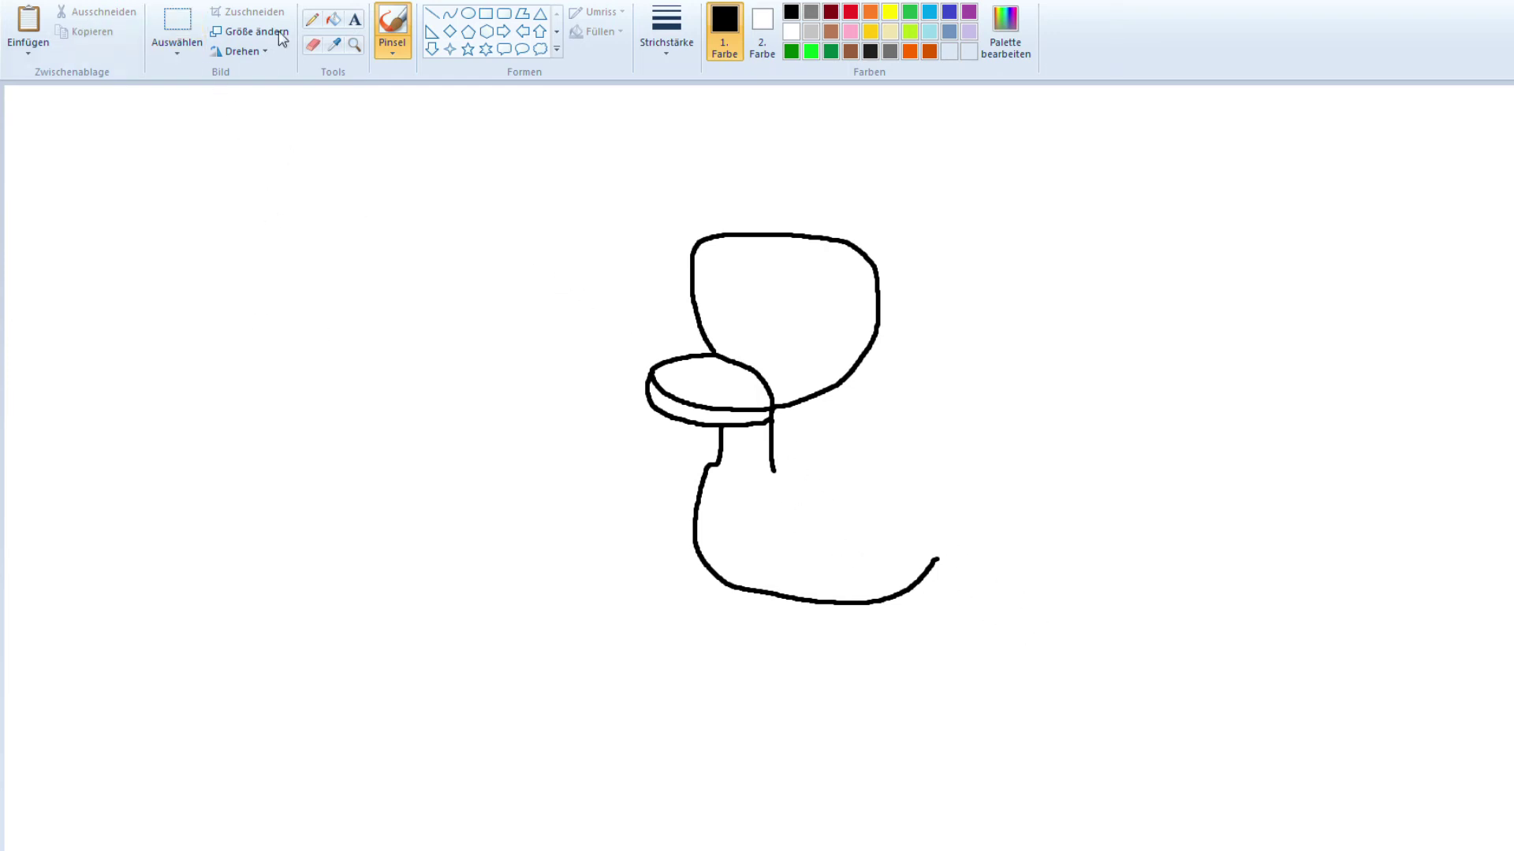
# - Erase the small belly curve and redraw it much wider and deeper from the front of the neck
pyautogui.click(312, 45)
pyautogui.moveTo(694, 466)
pyautogui.mouseDown()
pyautogui.moveTo(714, 465)
pyautogui.moveTo(691, 508)
pyautogui.moveTo(700, 487)
pyautogui.moveTo(696, 559)
pyautogui.mouseUp()
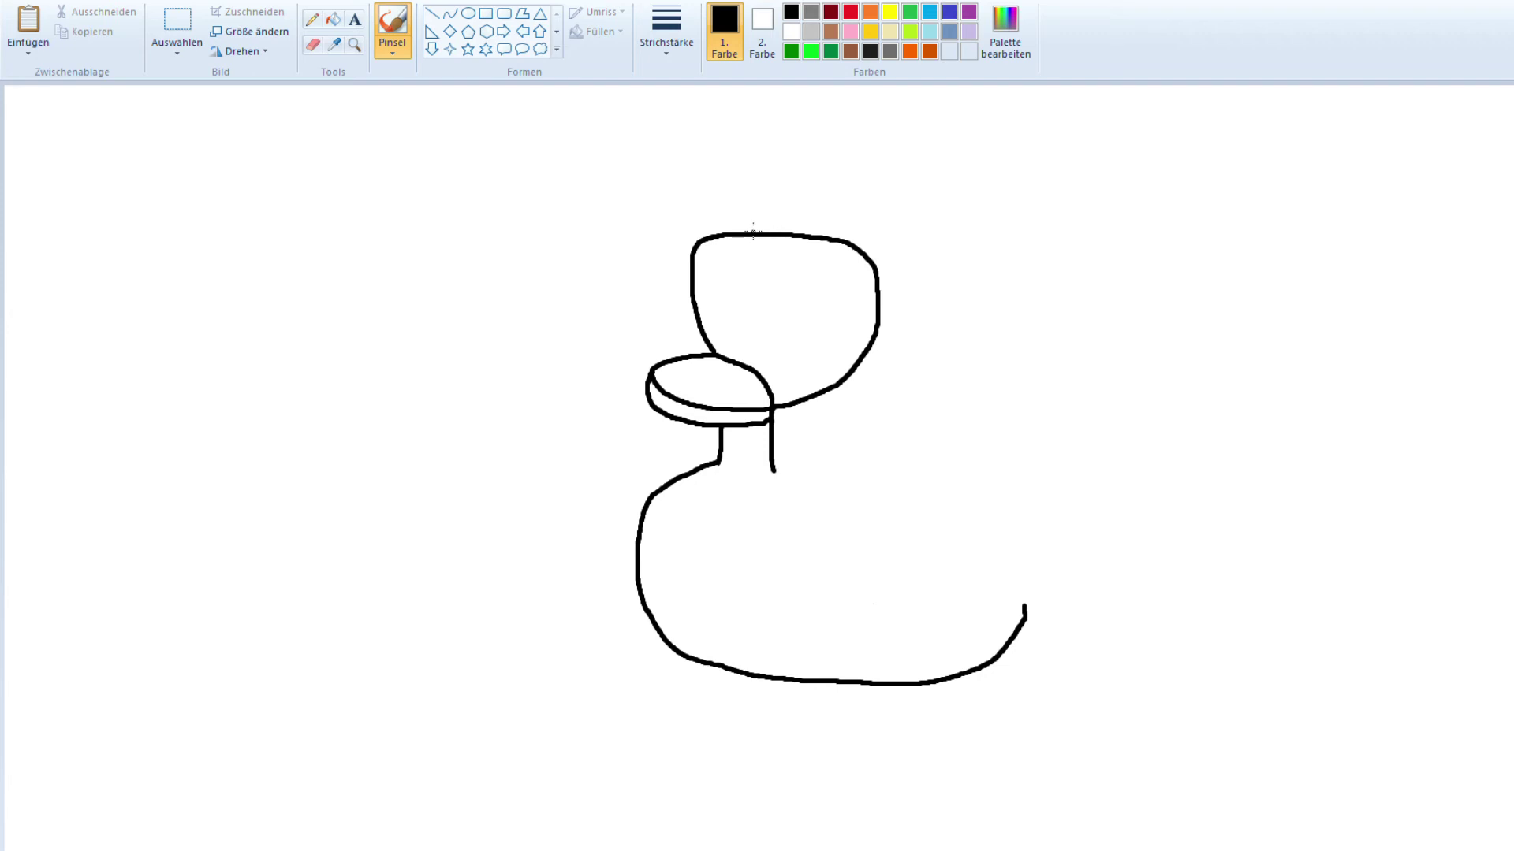
# - Draw three pointed feathers sweeping backward from the back of the head
pyautogui.moveTo(753, 232)
pyautogui.mouseDown()
pyautogui.moveTo(813, 190)
pyautogui.moveTo(792, 233)
pyautogui.mouseUp()
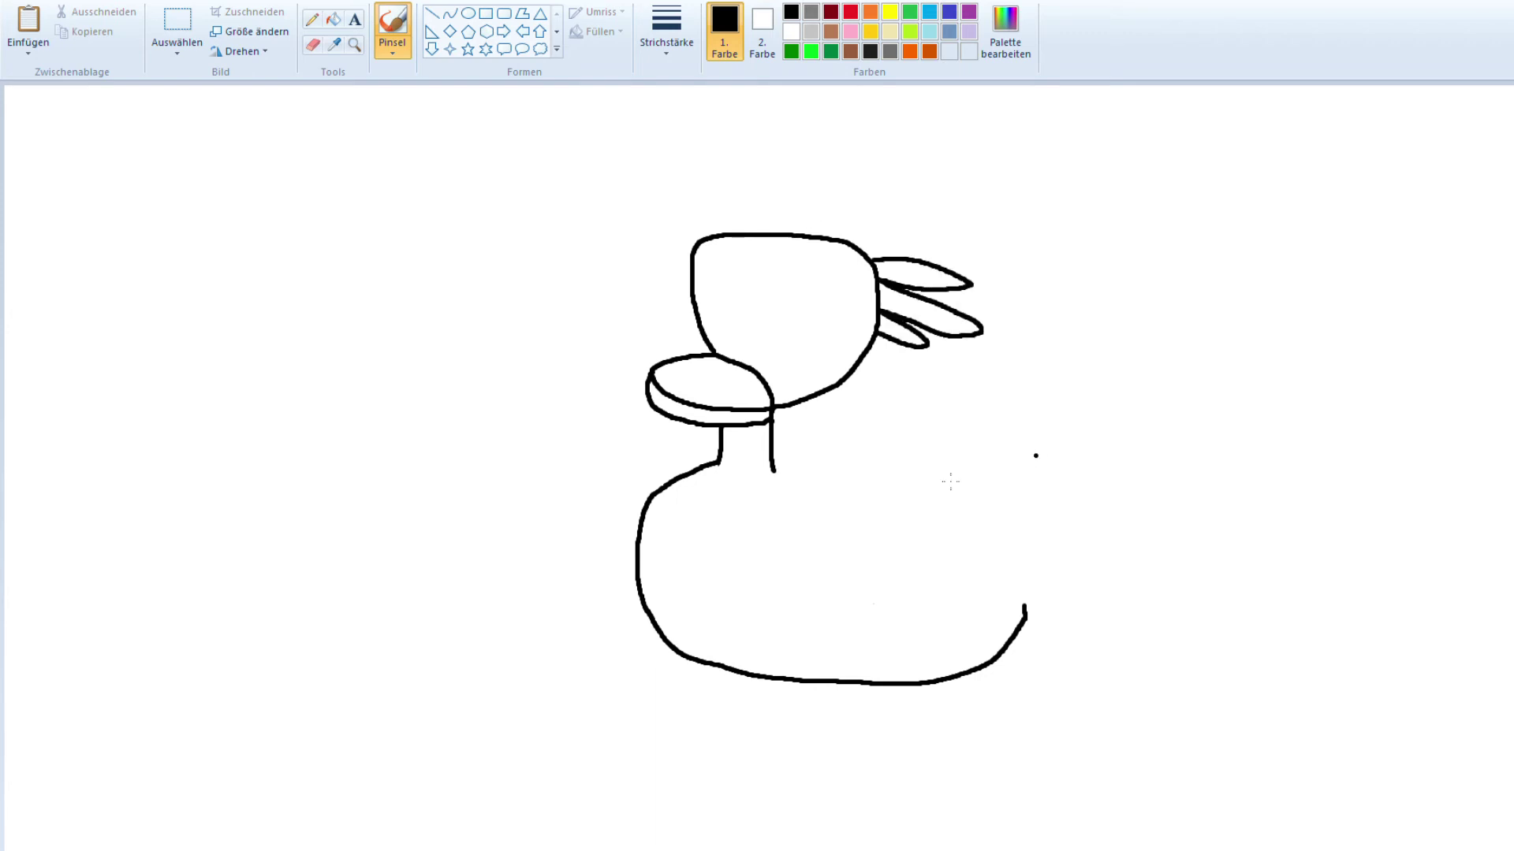
pyautogui.hotkey('ctrl', 'z')
pyautogui.click(951, 481)
pyautogui.hotkey('ctrl', 'z')
pyautogui.click(796, 283)
pyautogui.hotkey('ctrl', 'z')
# - Draw a sagging rim line under the flat head top and an oval, half-lidded eye with a small pupil
pyautogui.moveTo(709, 241)
pyautogui.mouseDown()
pyautogui.moveTo(799, 261)
pyautogui.moveTo(863, 250)
pyautogui.mouseUp()
pyautogui.moveTo(762, 316)
pyautogui.mouseDown()
pyautogui.moveTo(829, 313)
pyautogui.moveTo(760, 315)
pyautogui.moveTo(768, 337)
pyautogui.moveTo(831, 334)
pyautogui.moveTo(836, 313)
pyautogui.moveTo(768, 304)
pyautogui.moveTo(837, 313)
pyautogui.mouseUp()
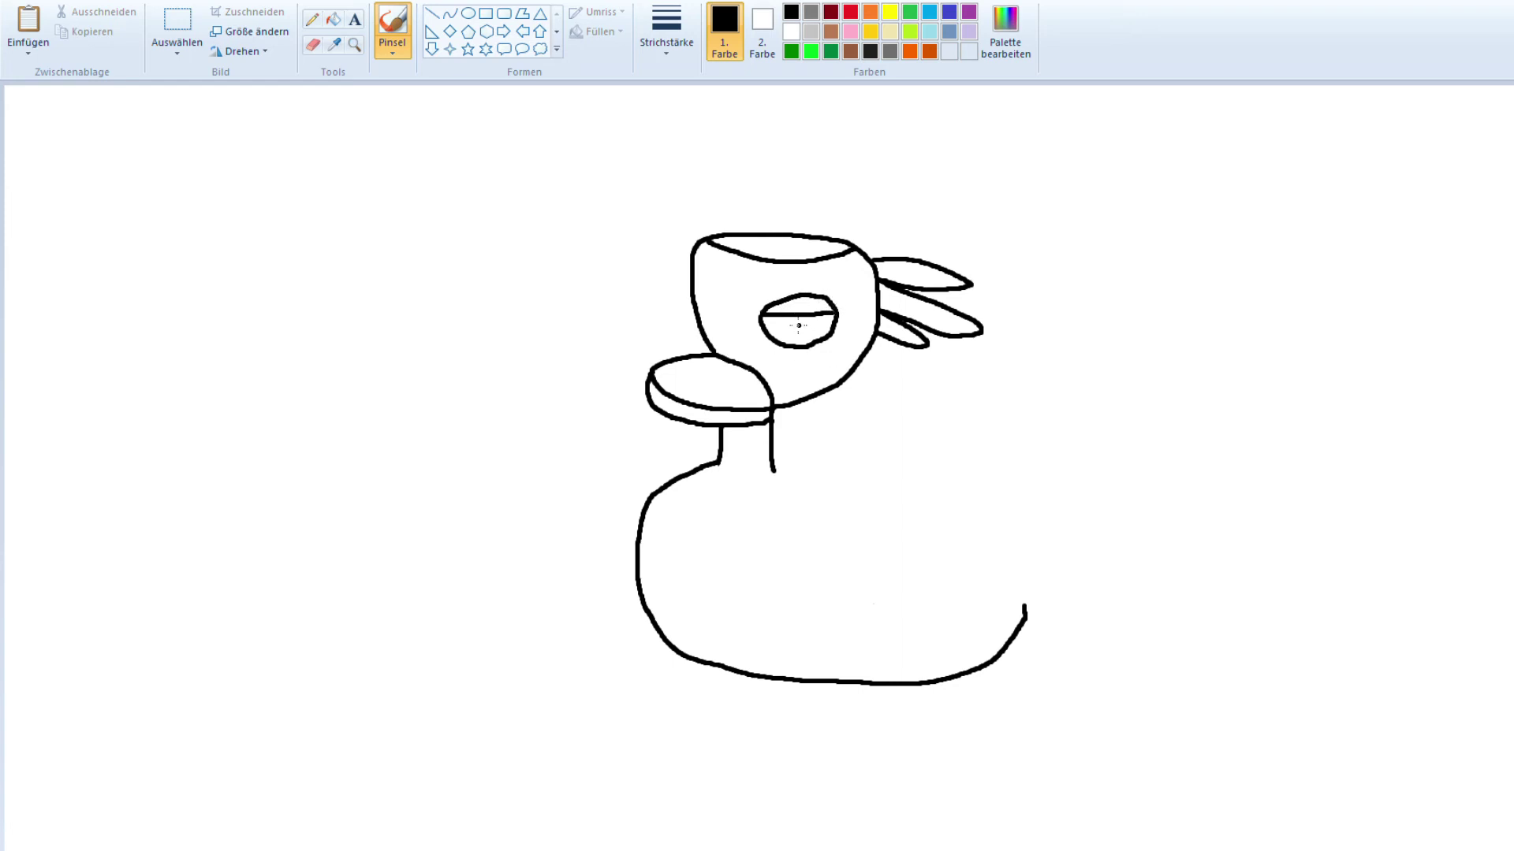
pyautogui.moveTo(793, 324)
pyautogui.mouseDown()
pyautogui.moveTo(806, 340)
pyautogui.moveTo(802, 320)
pyautogui.mouseUp()
# - Extend the eyelid line past the eye's rear corner, adding a curved brow above and a curved wrinkle below
pyautogui.moveTo(837, 314); pyautogui.dragTo(856, 317)
pyautogui.click(869, 362)
pyautogui.hotkey('ctrl', 'z')
pyautogui.moveTo(757, 290); pyautogui.dragTo(810, 274)
pyautogui.moveTo(775, 354)
pyautogui.mouseDown()
pyautogui.moveTo(812, 364)
pyautogui.moveTo(812, 384)
pyautogui.mouseUp()
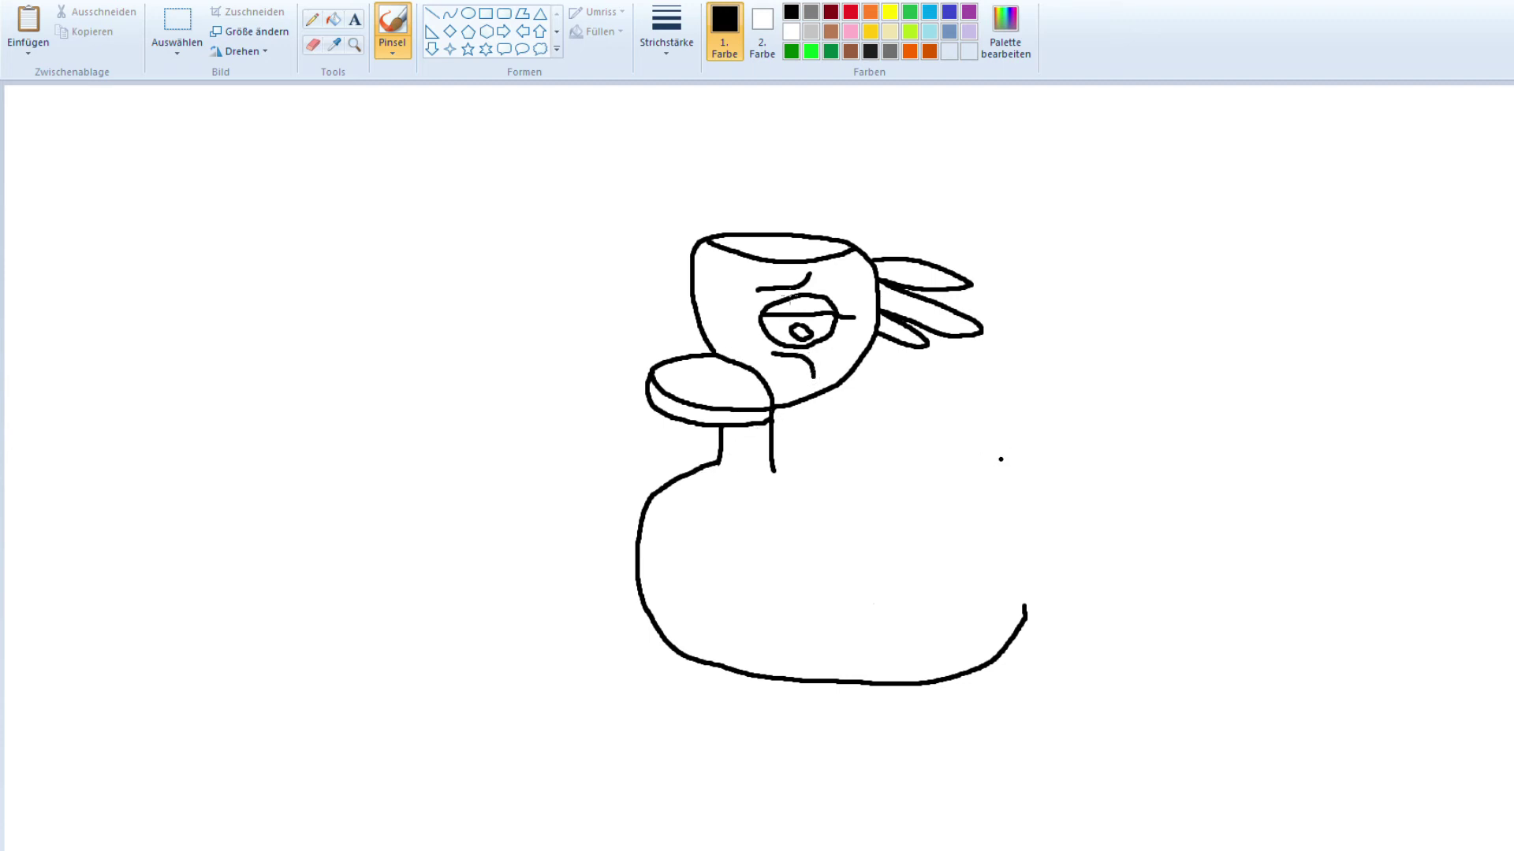
pyautogui.click(312, 45)
pyautogui.moveTo(727, 449)
pyautogui.mouseDown()
pyautogui.moveTo(719, 428)
pyautogui.moveTo(719, 459)
pyautogui.moveTo(722, 432)
pyautogui.moveTo(772, 428)
pyautogui.moveTo(773, 473)
pyautogui.moveTo(773, 460)
pyautogui.mouseUp()
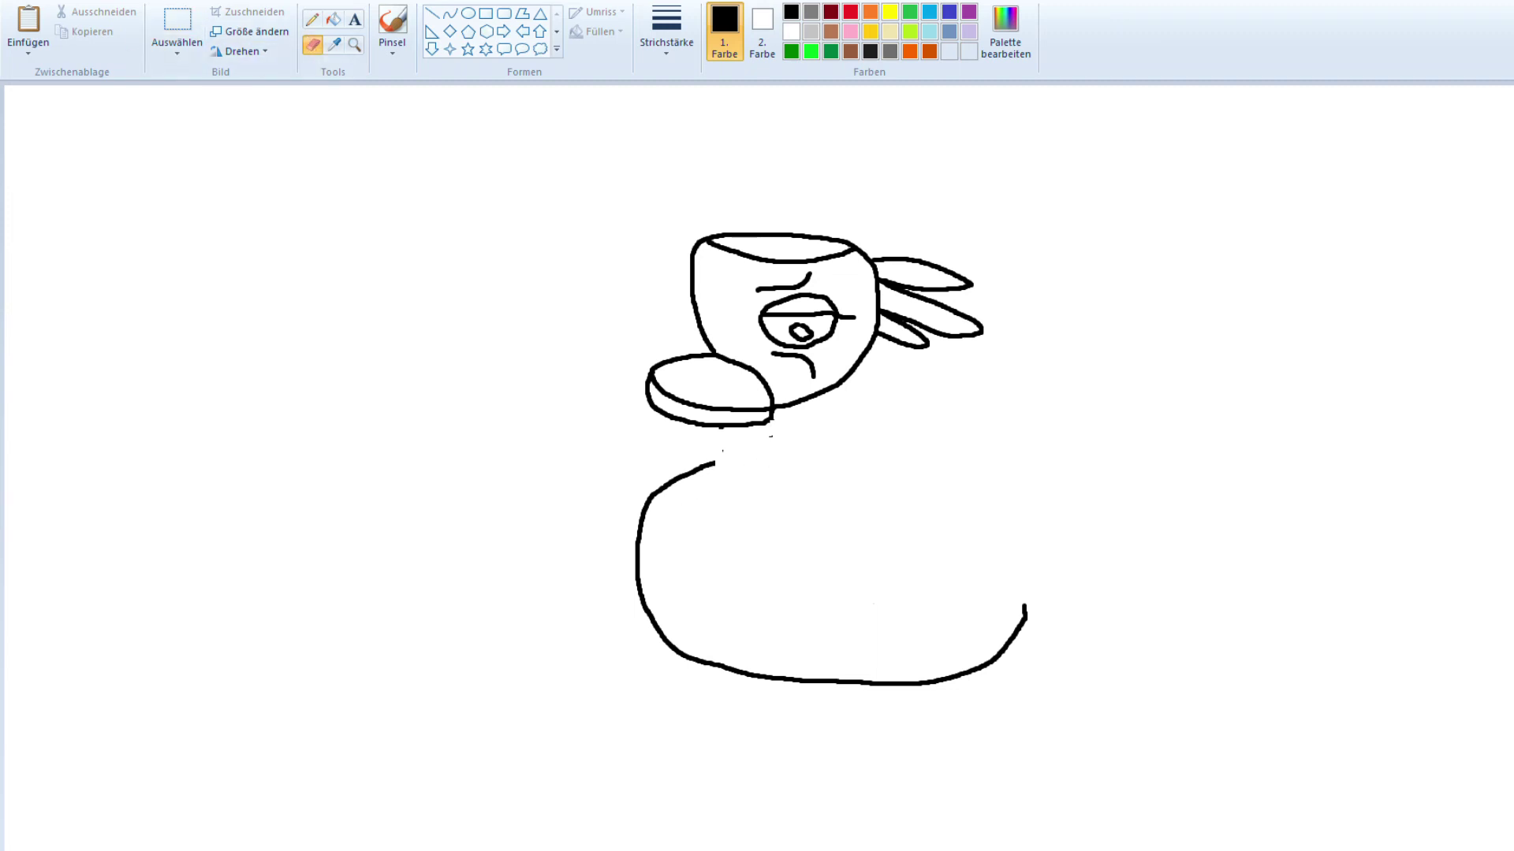
pyautogui.hotkey('ctrl', 'z')
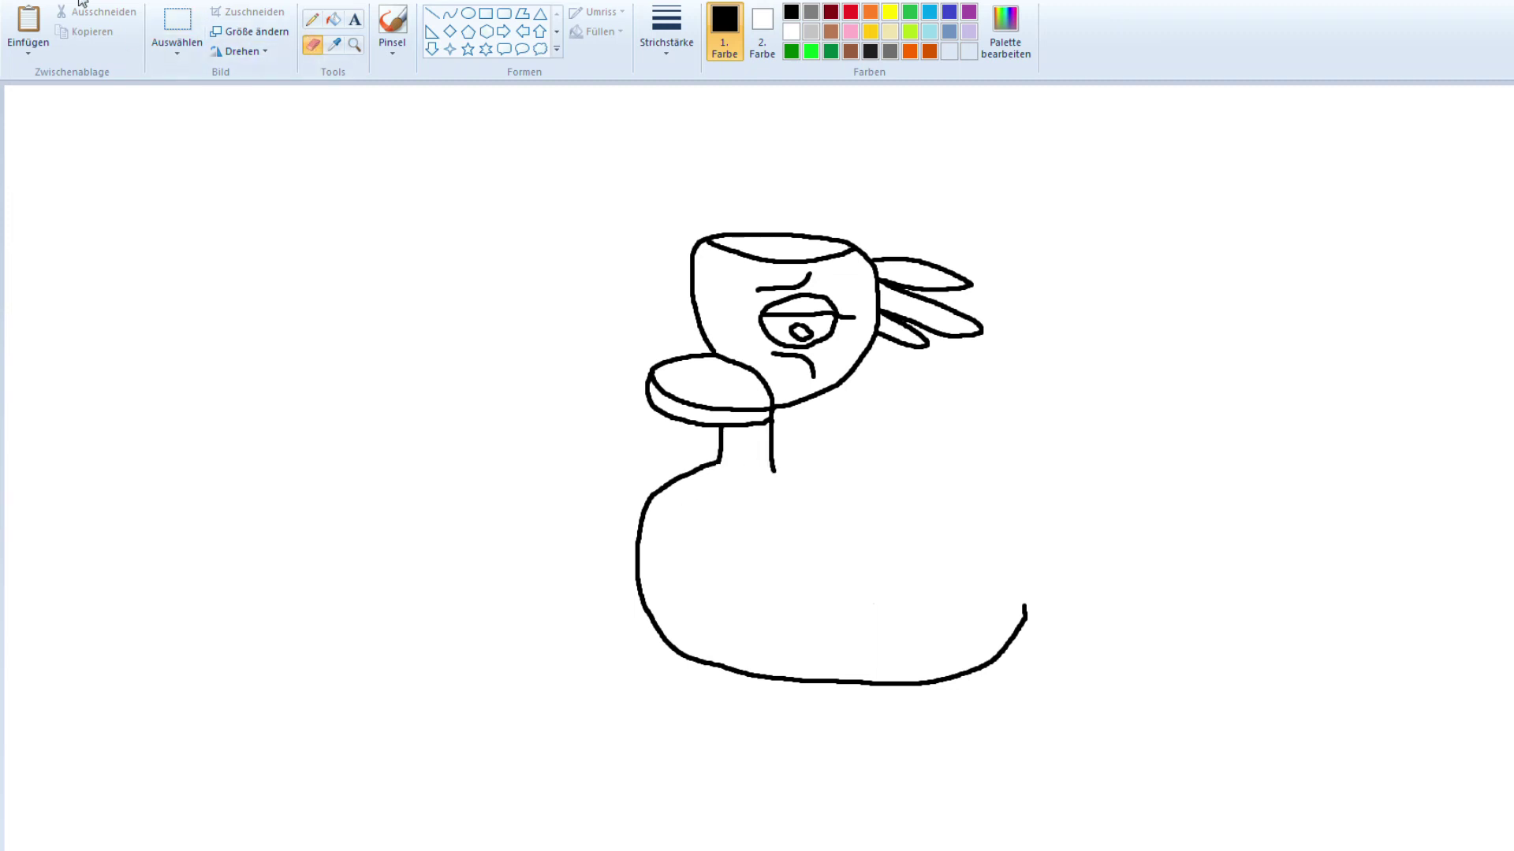
# - Connect the brow and the wrinkle around the front of the eye, extending the line up to the head rim and down to the bill
pyautogui.click(380, 29)
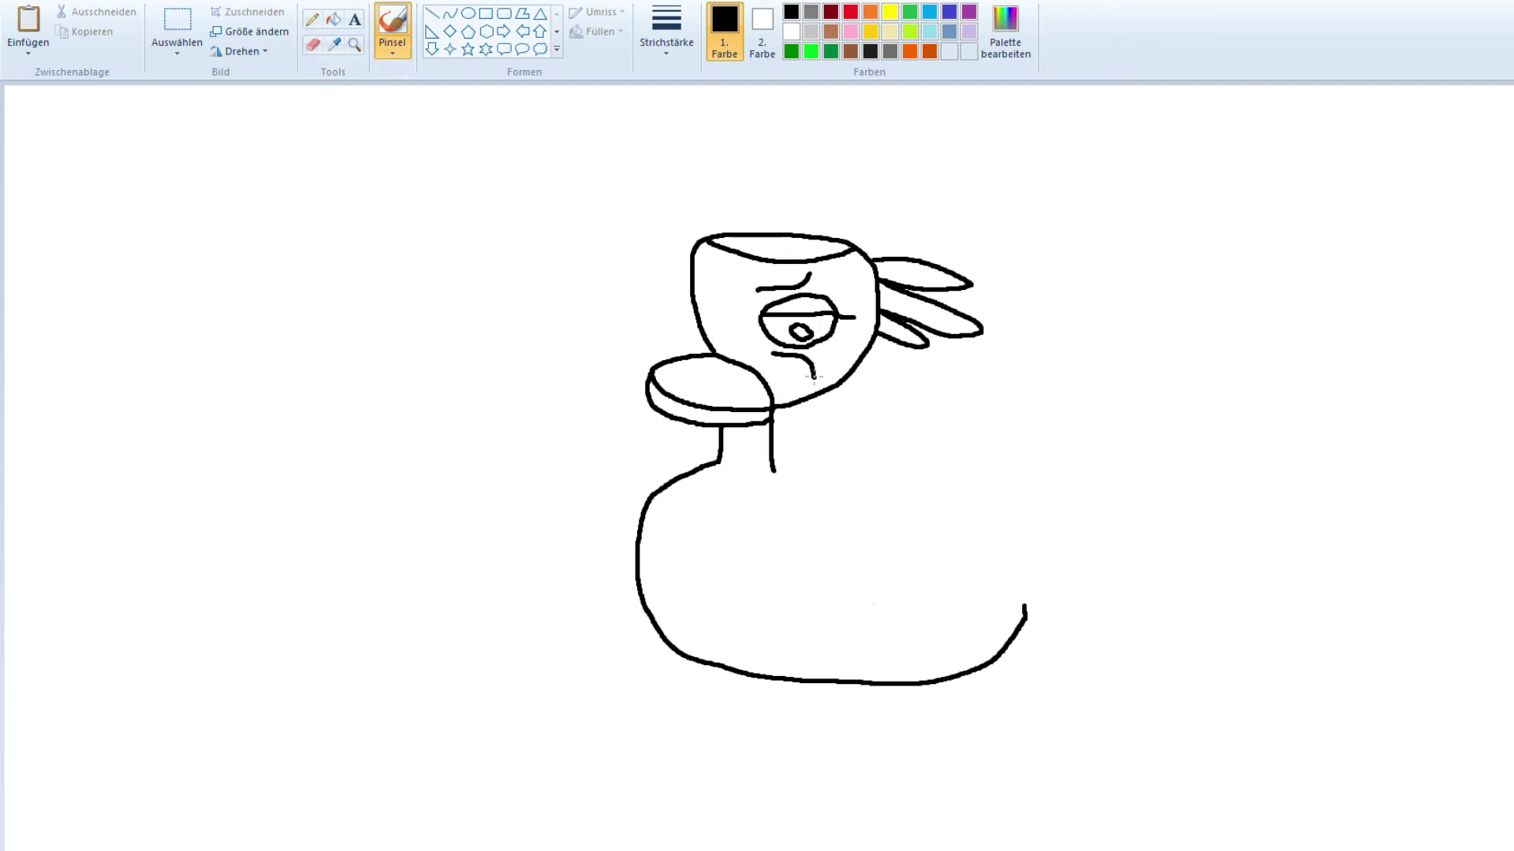
pyautogui.moveTo(812, 376); pyautogui.dragTo(773, 405)
pyautogui.moveTo(771, 355); pyautogui.dragTo(753, 298)
pyautogui.moveTo(809, 274); pyautogui.dragTo(813, 263)
pyautogui.click(824, 404)
pyautogui.scroll(-3, 416, 294)
pyautogui.scroll(3, 429, 300)
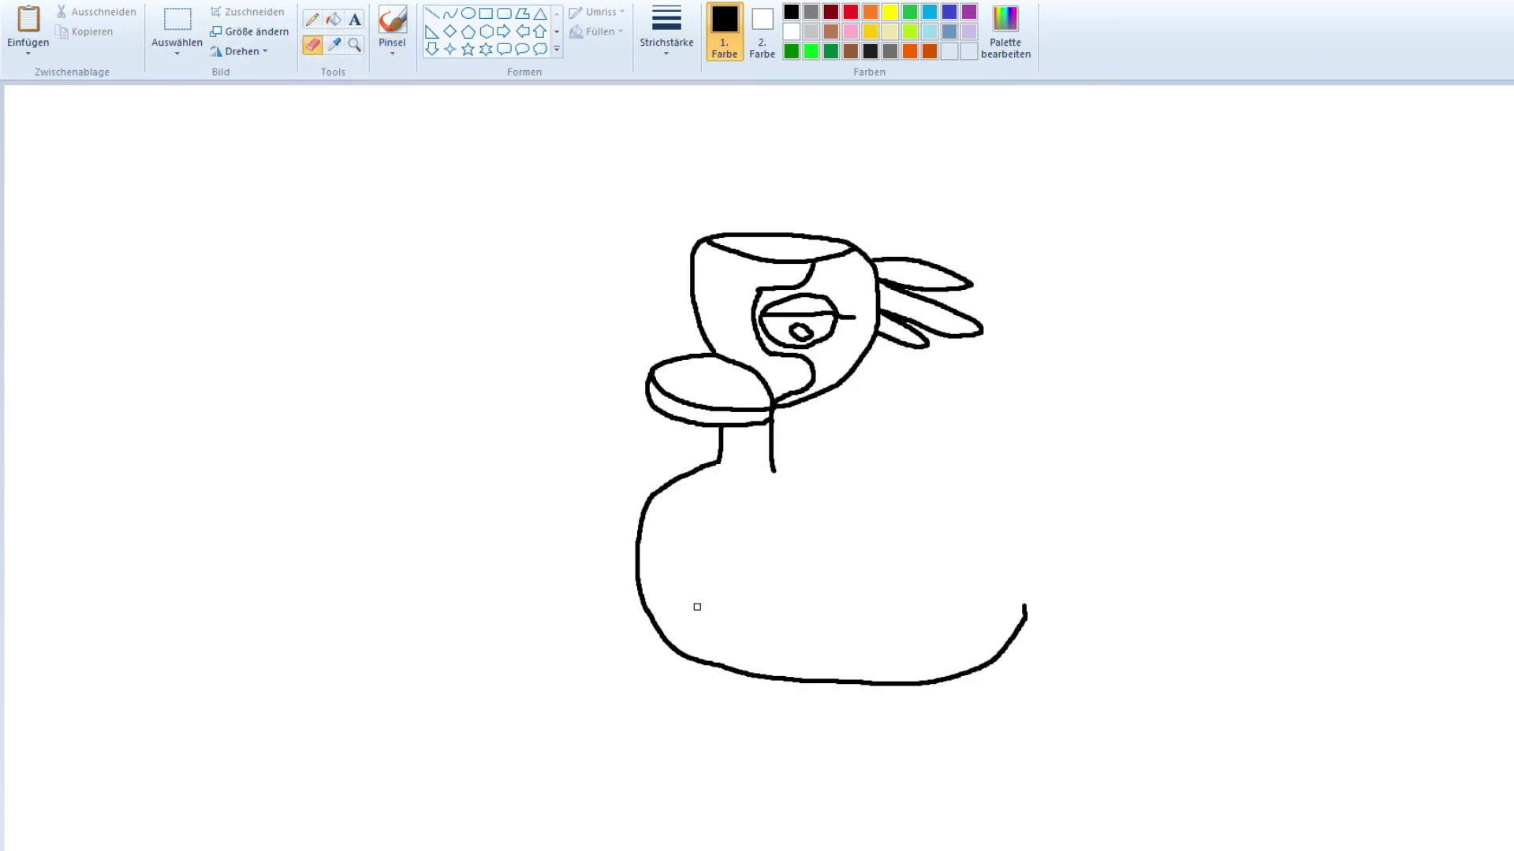
# - Erase the lower front section of the belly outline and redraw it as a smoother curve
pyautogui.moveTo(666, 644); pyautogui.dragTo(769, 676)
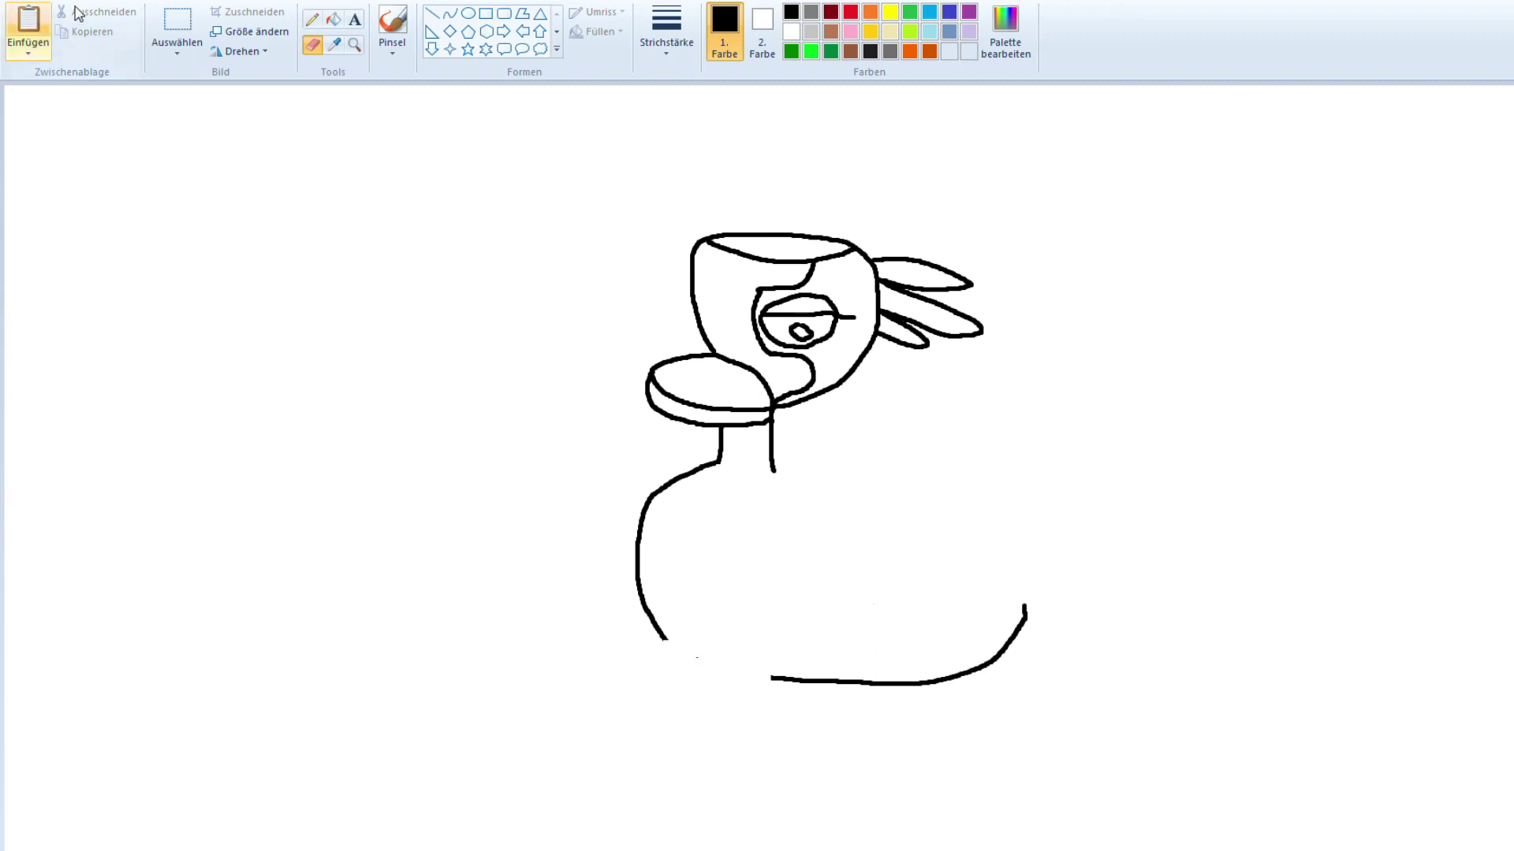
pyautogui.click(392, 28)
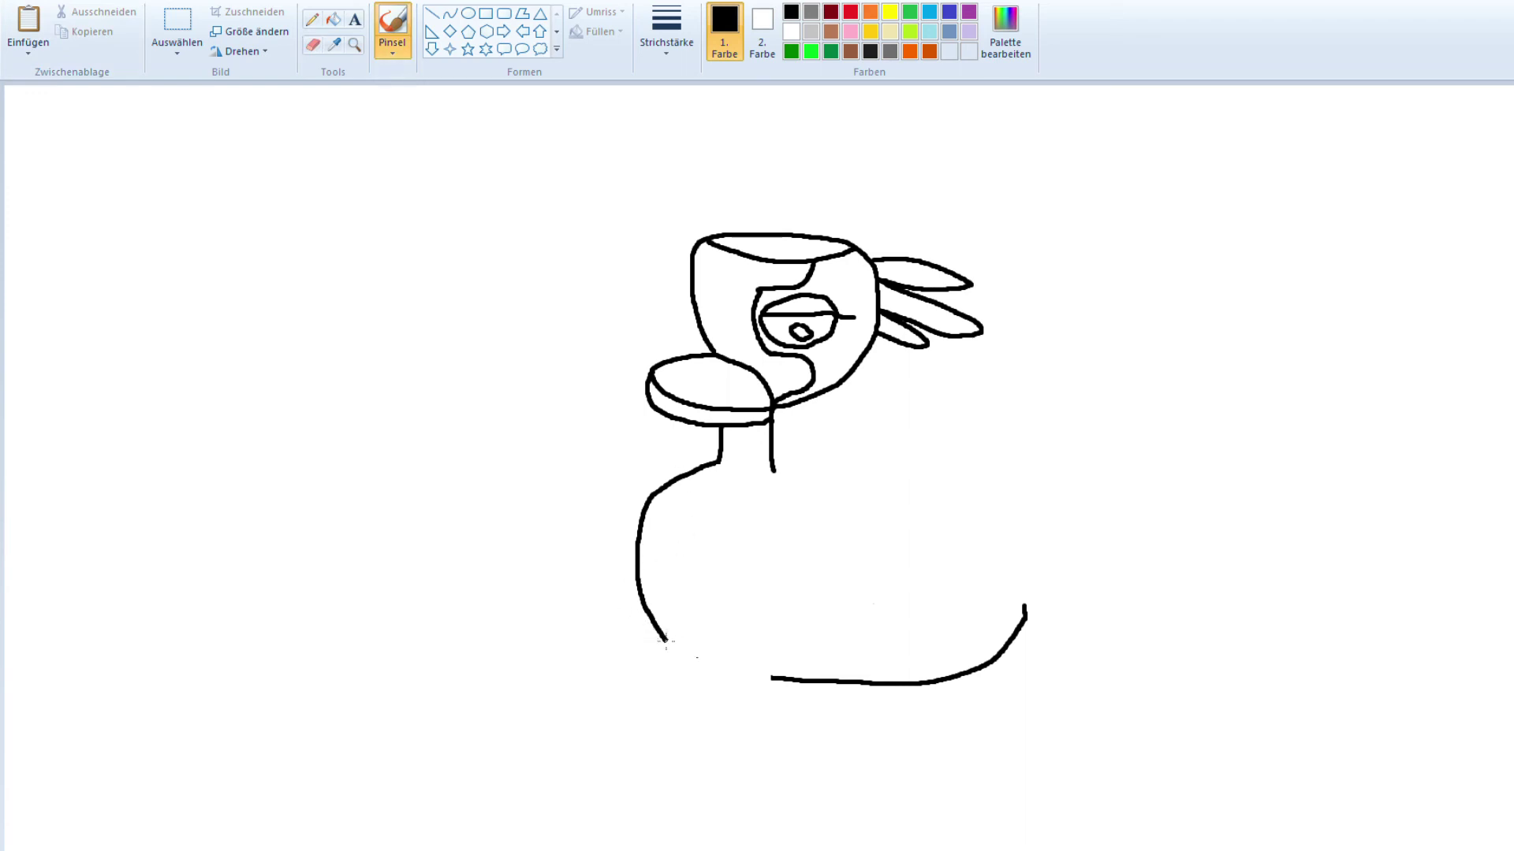
pyautogui.moveTo(668, 643); pyautogui.dragTo(779, 680)
pyautogui.click(784, 651)
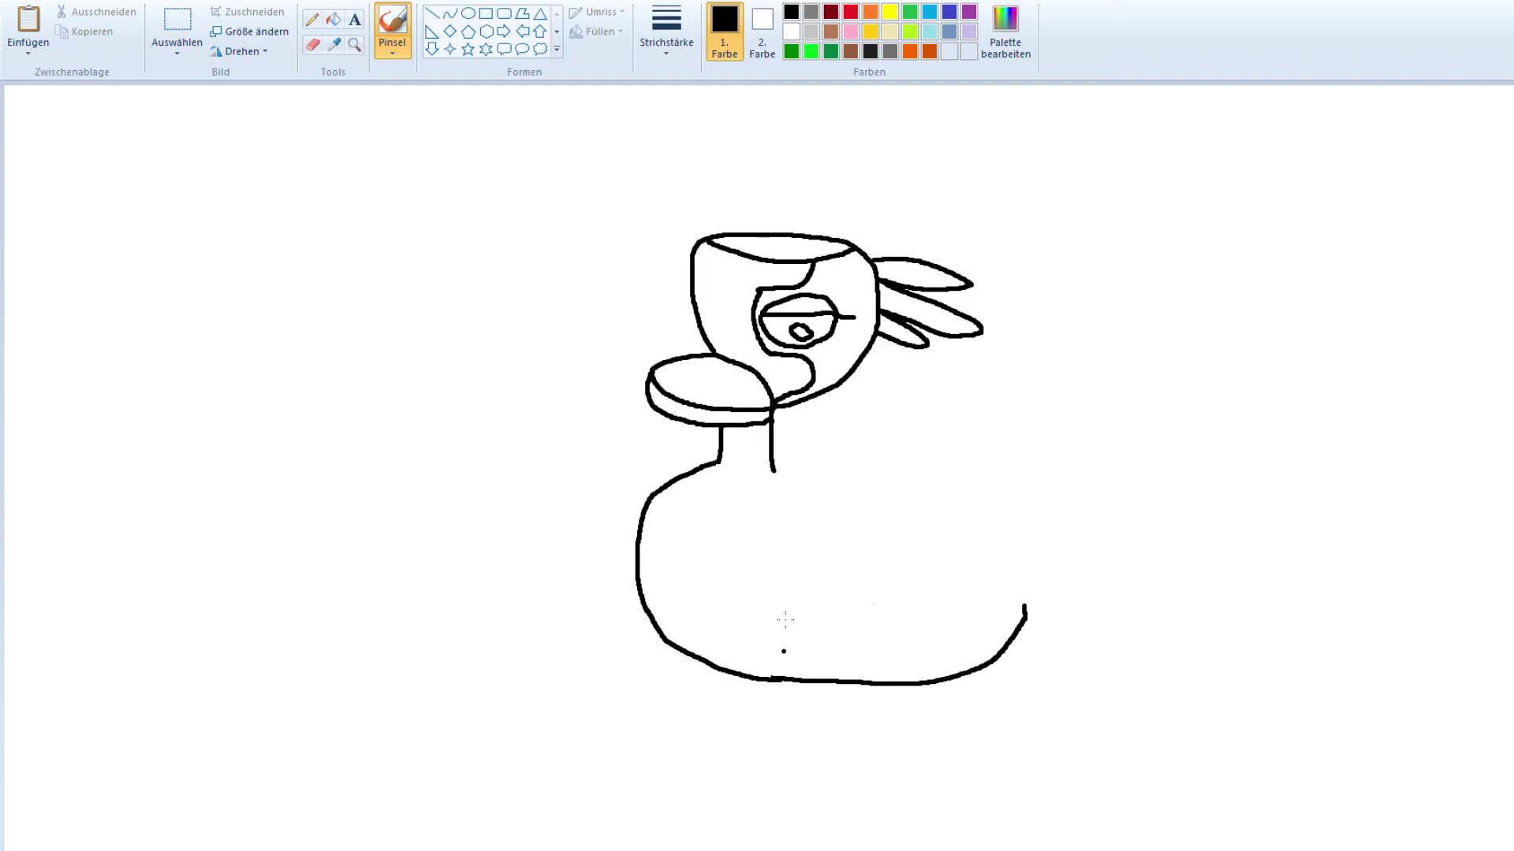
# - Draw a long rounded wing across the body, ending in several feather tips that point toward the rear
pyautogui.click(805, 467)
pyautogui.click(778, 476)
pyautogui.moveTo(723, 671)
pyautogui.mouseDown()
pyautogui.moveTo(760, 697)
pyautogui.moveTo(828, 695)
pyautogui.mouseUp()
pyautogui.hotkey('ctrl', 'z')
pyautogui.click(777, 471)
pyautogui.click(986, 541)
pyautogui.moveTo(975, 525)
pyautogui.mouseDown()
pyautogui.moveTo(731, 502)
pyautogui.moveTo(686, 529)
pyautogui.moveTo(706, 573)
pyautogui.moveTo(850, 592)
pyautogui.moveTo(973, 557)
pyautogui.moveTo(1005, 513)
pyautogui.moveTo(862, 595)
pyautogui.mouseUp()
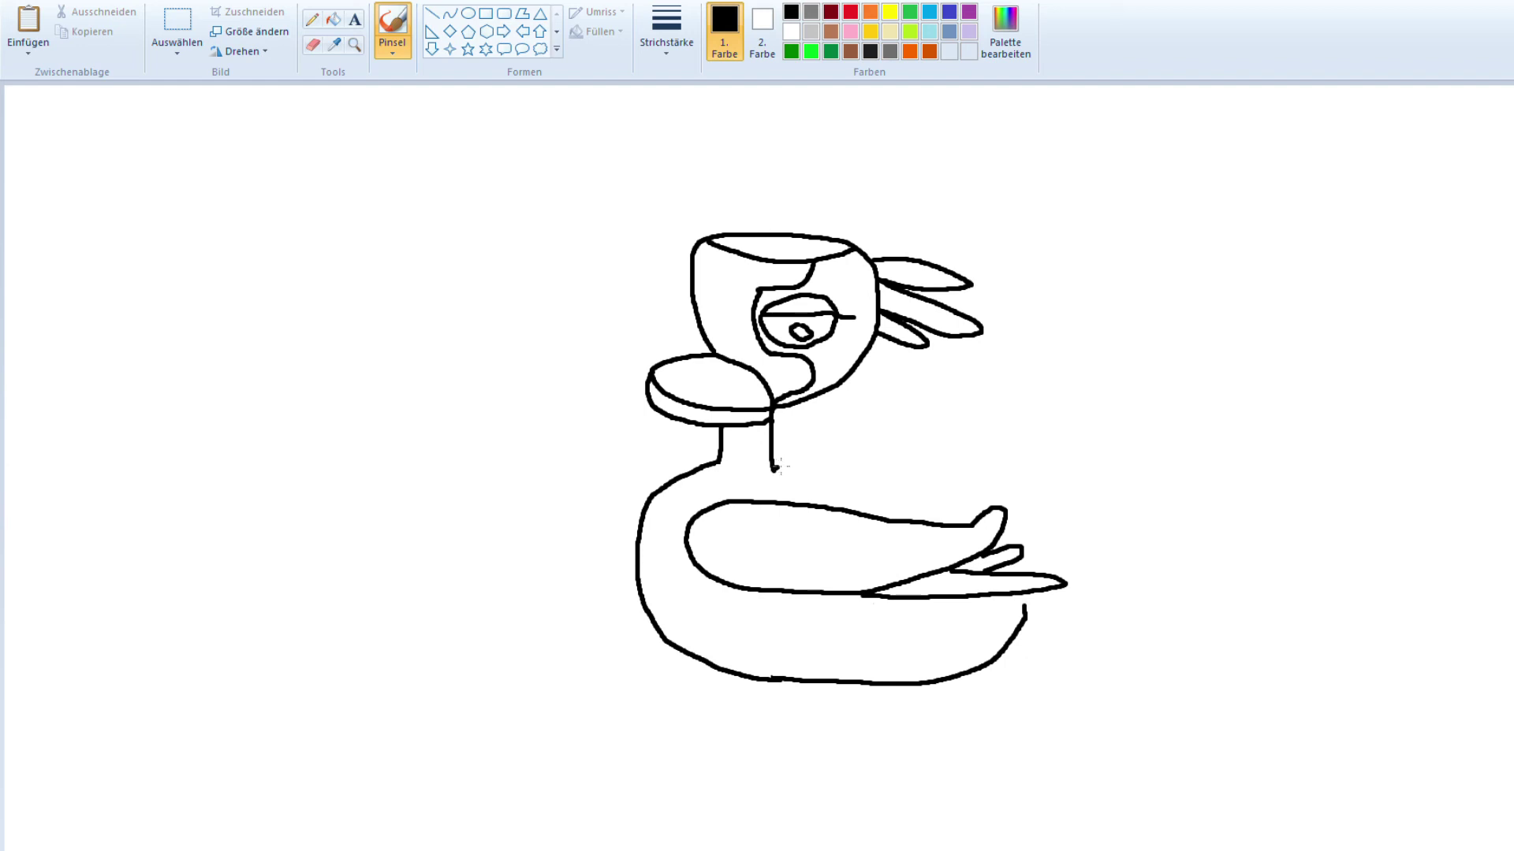
# - Draw the back line from the base of the neck toward the rear, with the narrow edge of a second wing above it
pyautogui.moveTo(774, 470); pyautogui.dragTo(923, 488)
pyautogui.moveTo(776, 470)
pyautogui.mouseDown()
pyautogui.moveTo(966, 502)
pyautogui.moveTo(935, 501)
pyautogui.mouseUp()
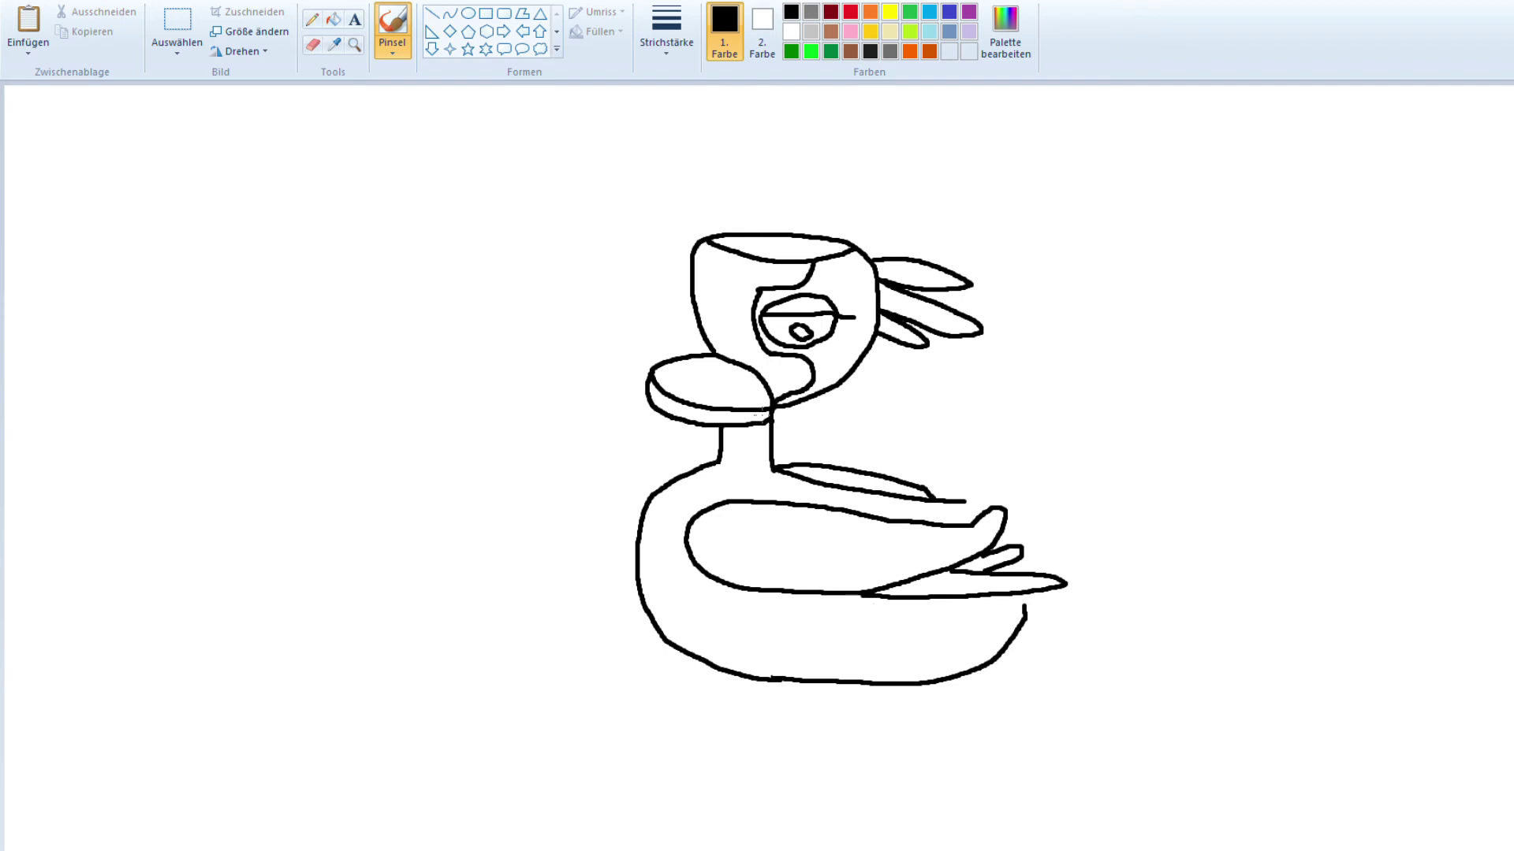
pyautogui.moveTo(755, 416); pyautogui.dragTo(763, 419)
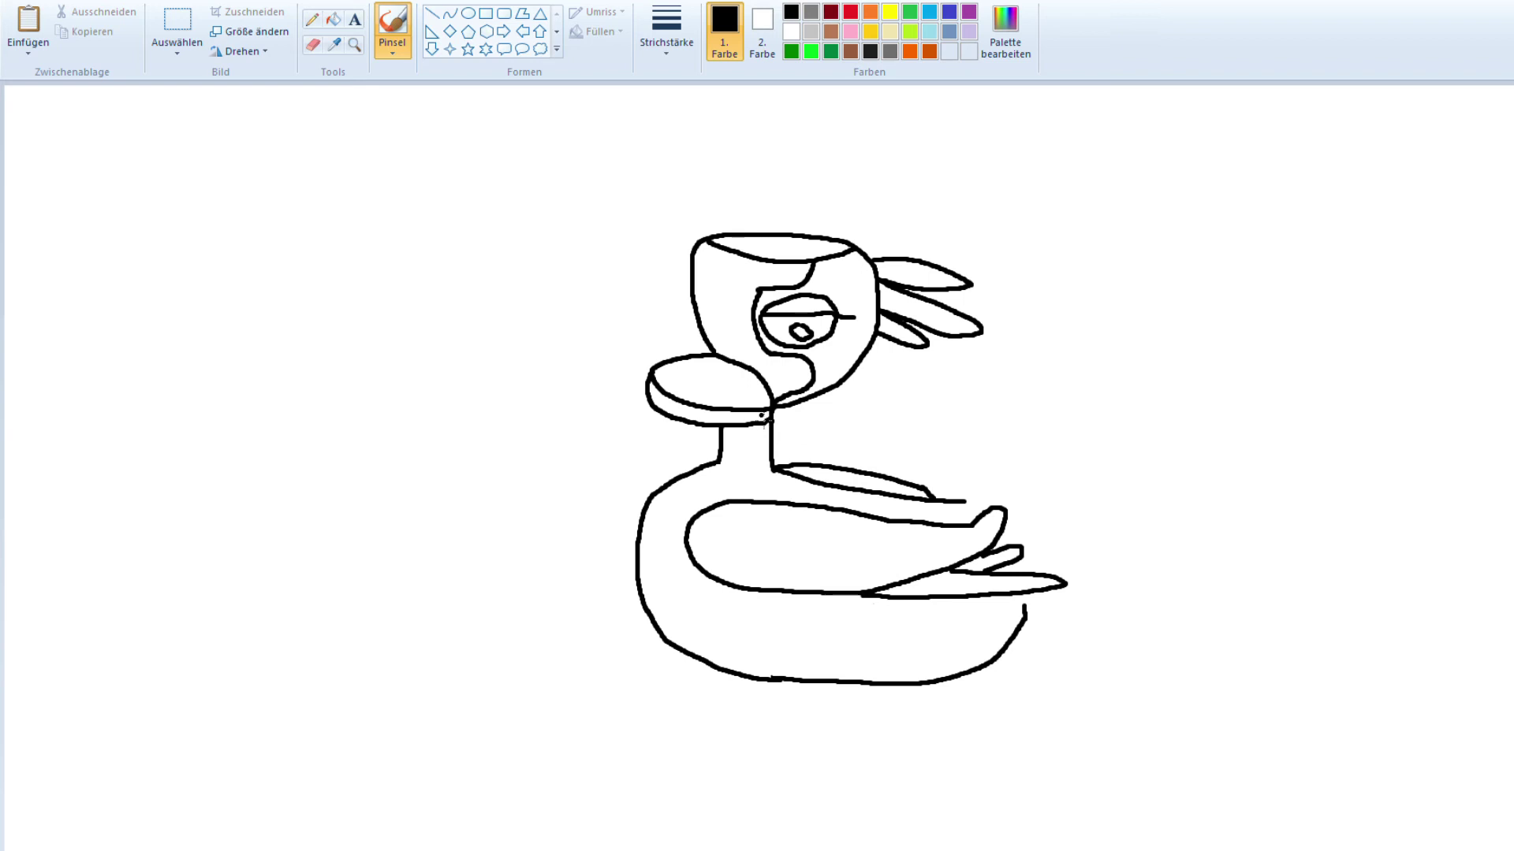
pyautogui.click(815, 495)
# - Draw a zigzag marking across the neck down to the wing and a curved line separating the chest from the belly
pyautogui.moveTo(770, 422); pyautogui.dragTo(754, 441)
pyautogui.moveTo(755, 441); pyautogui.dragTo(721, 468)
pyautogui.moveTo(722, 465); pyautogui.dragTo(733, 474)
pyautogui.moveTo(735, 474); pyautogui.dragTo(761, 465)
pyautogui.moveTo(759, 465); pyautogui.dragTo(752, 497)
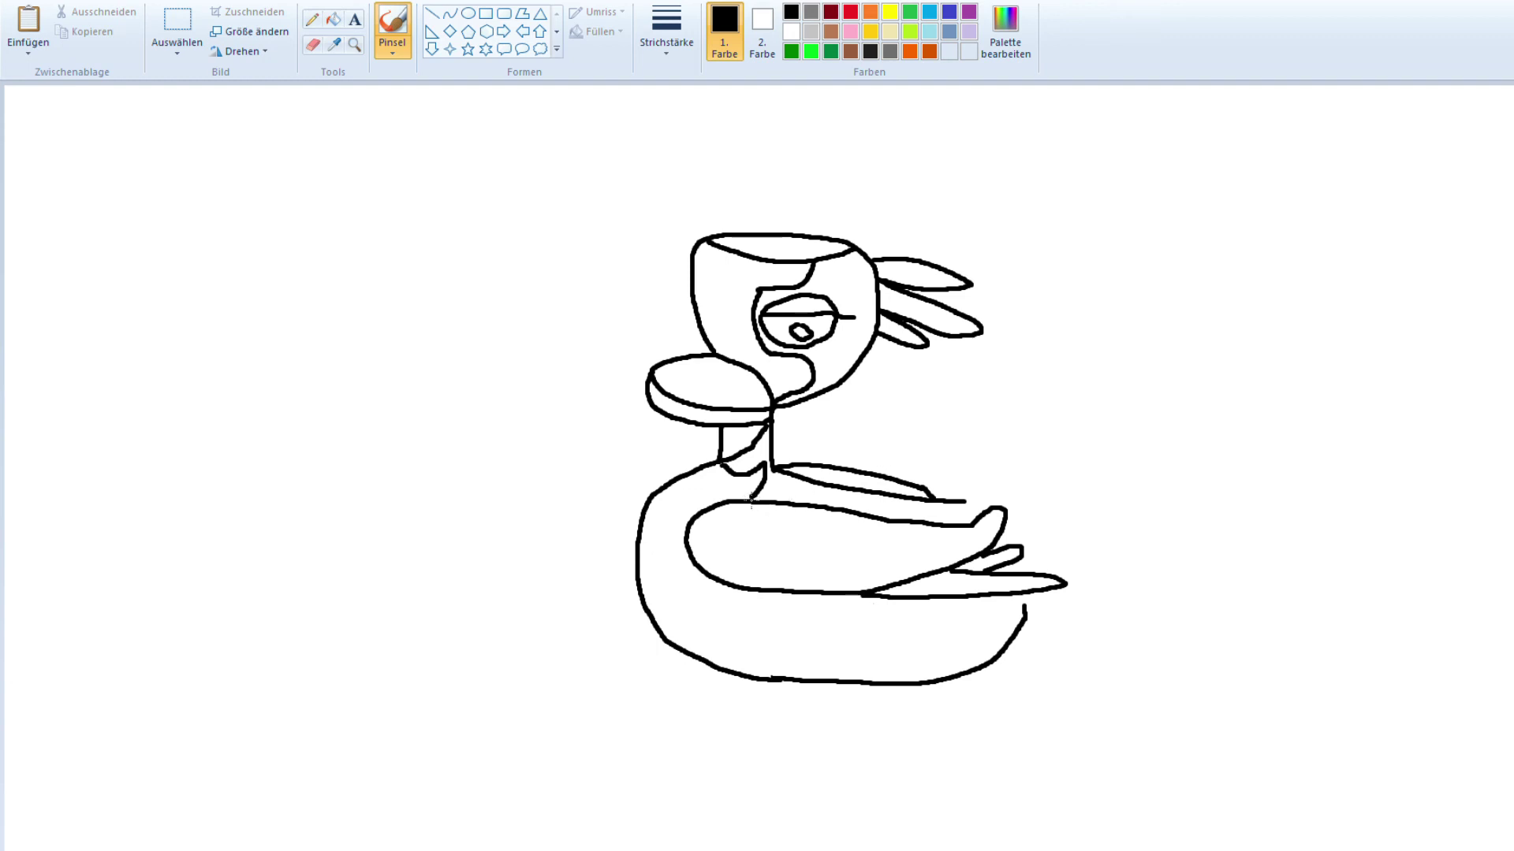
pyautogui.moveTo(752, 507); pyautogui.dragTo(751, 499)
pyautogui.moveTo(712, 580); pyautogui.dragTo(653, 617)
# - Draw a long forked tail sweeping upward from the rear of the body, with a dividing line across each prong
pyautogui.click(762, 576)
pyautogui.click(821, 631)
pyautogui.click(963, 502)
pyautogui.moveTo(966, 501)
pyautogui.mouseDown()
pyautogui.moveTo(998, 483)
pyautogui.moveTo(1085, 357)
pyautogui.mouseUp()
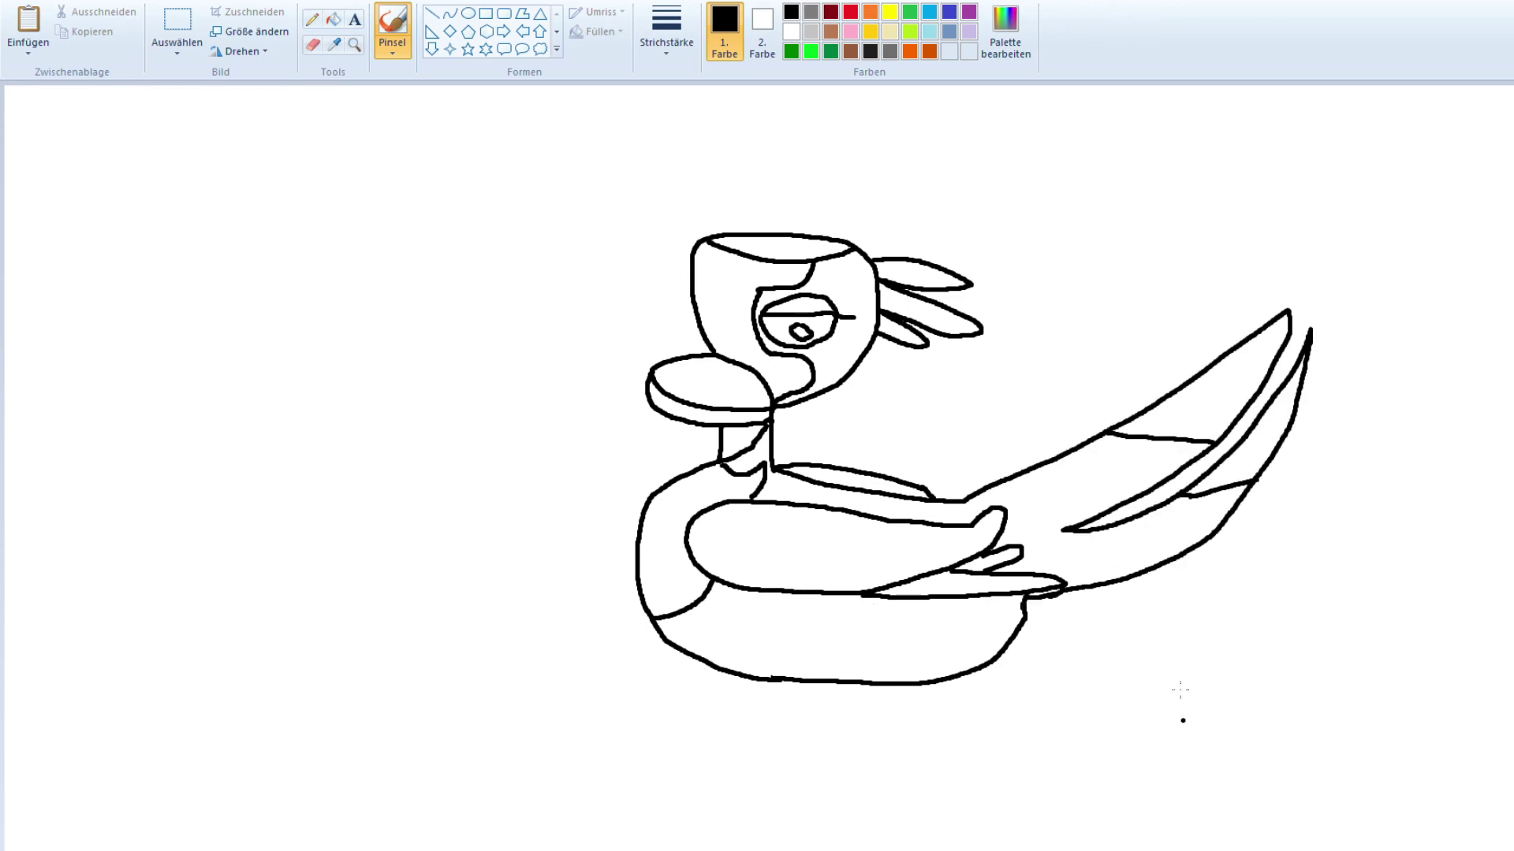
pyautogui.click(987, 697)
# - Draw two bent legs with clawed feet below the belly, replacing the first attempt at the front leg
pyautogui.moveTo(767, 681)
pyautogui.mouseDown()
pyautogui.moveTo(788, 713)
pyautogui.moveTo(777, 733)
pyautogui.moveTo(708, 755)
pyautogui.moveTo(755, 762)
pyautogui.moveTo(737, 789)
pyautogui.moveTo(759, 768)
pyautogui.moveTo(773, 799)
pyautogui.moveTo(808, 723)
pyautogui.mouseUp()
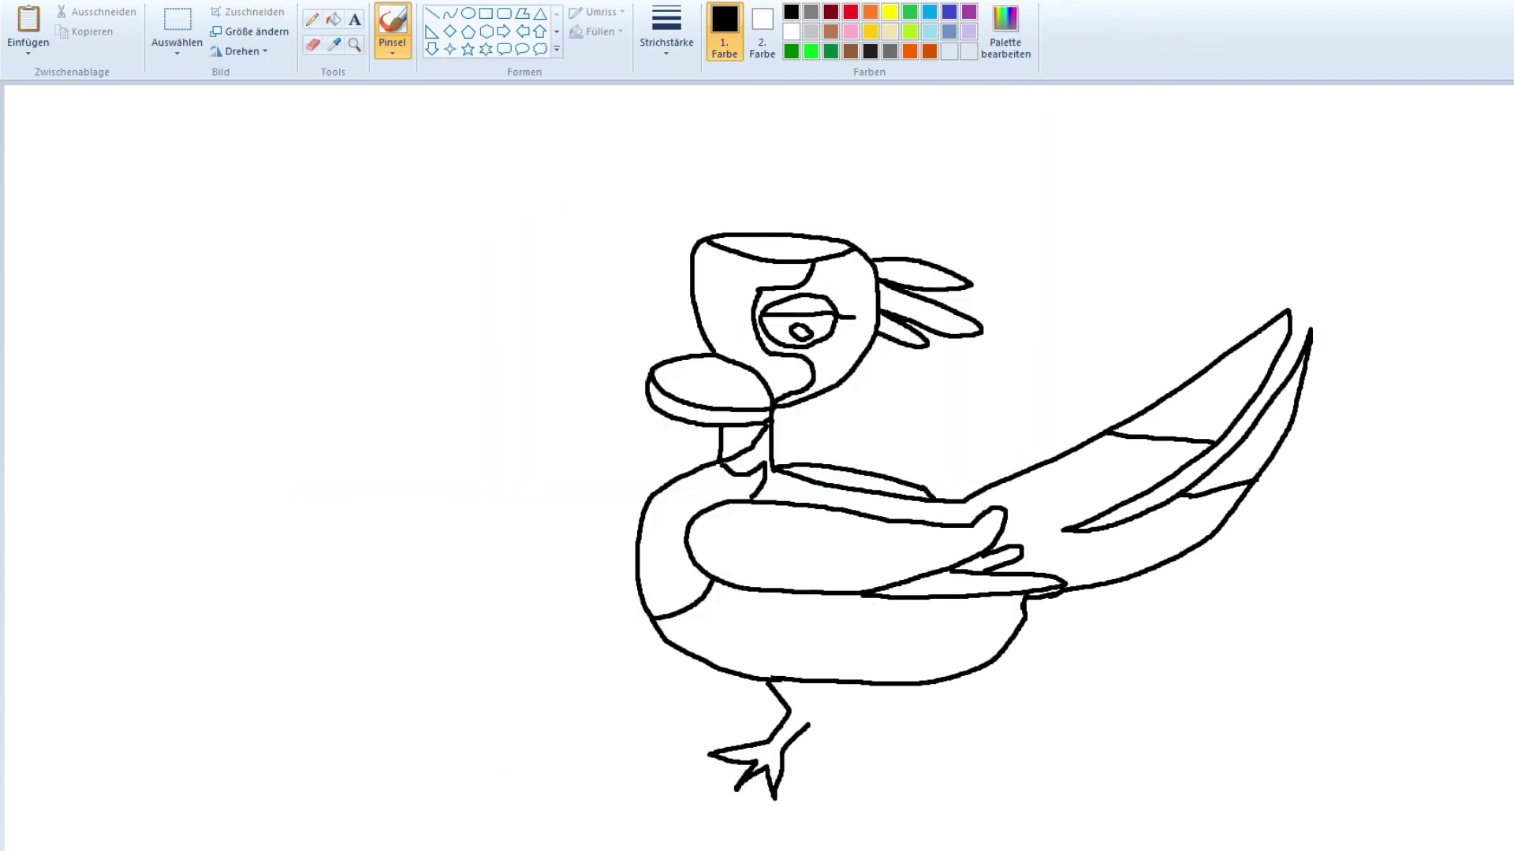
pyautogui.hotkey('ctrl', 'z')
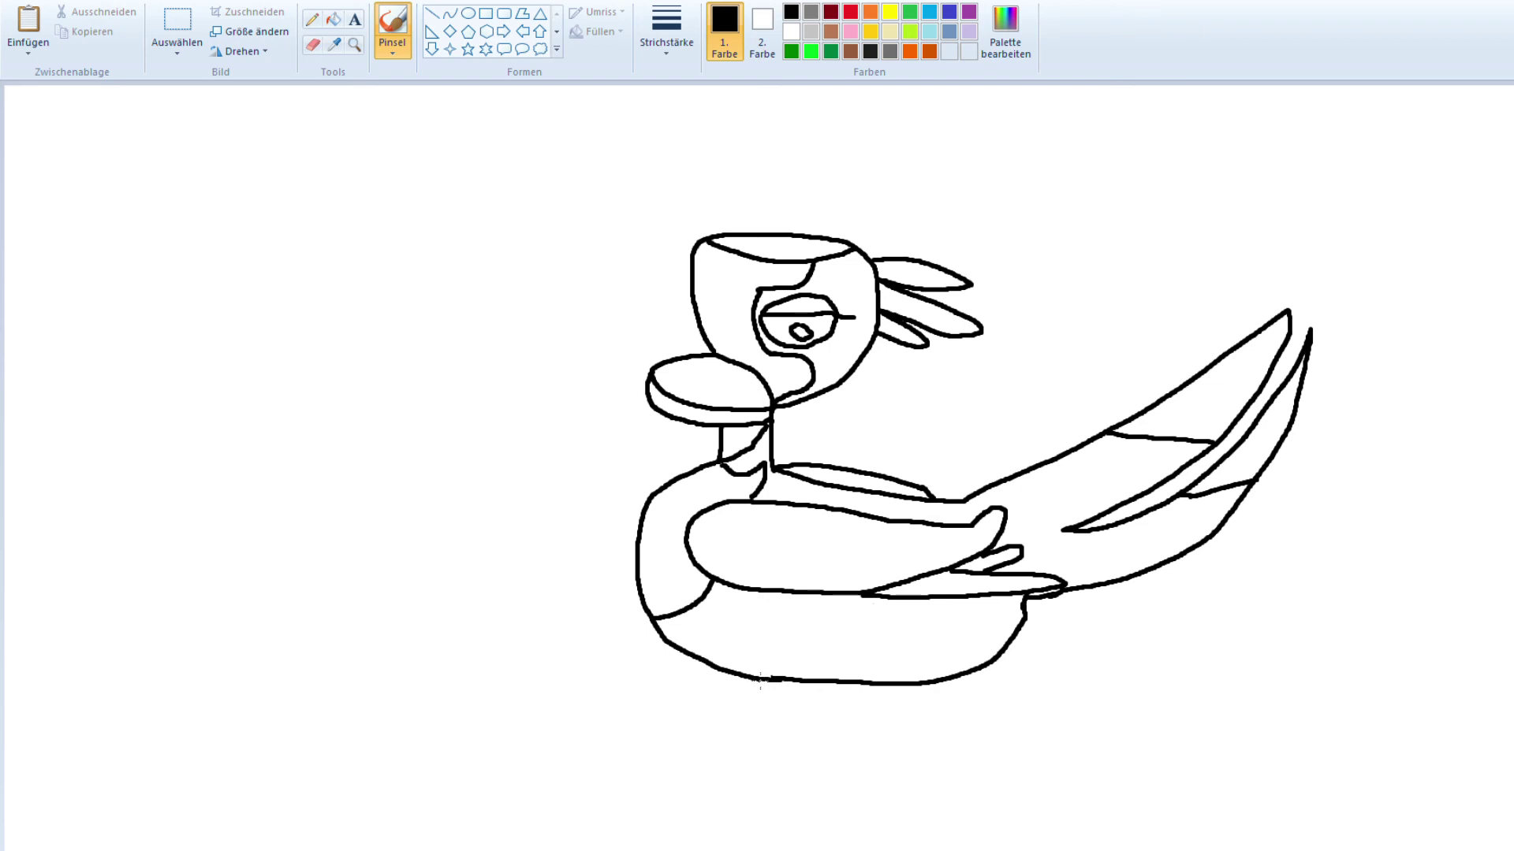
pyautogui.moveTo(760, 680)
pyautogui.mouseDown()
pyautogui.moveTo(785, 723)
pyautogui.moveTo(705, 759)
pyautogui.moveTo(734, 755)
pyautogui.moveTo(719, 782)
pyautogui.moveTo(744, 764)
pyautogui.moveTo(741, 781)
pyautogui.mouseUp()
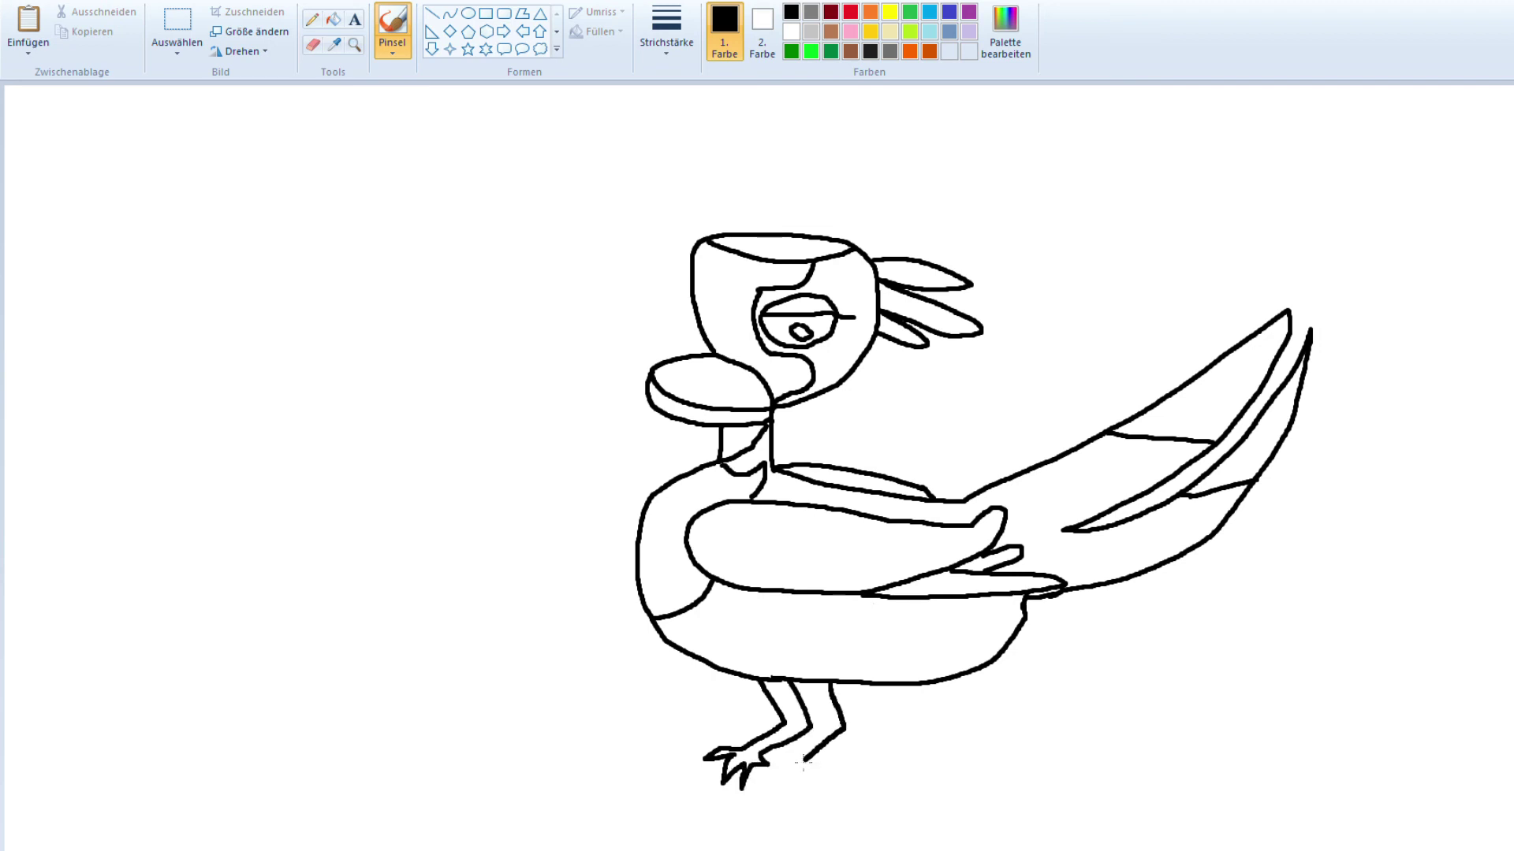
pyautogui.moveTo(810, 758)
pyautogui.mouseDown()
pyautogui.moveTo(764, 784)
pyautogui.moveTo(800, 775)
pyautogui.moveTo(792, 794)
pyautogui.moveTo(810, 779)
pyautogui.moveTo(806, 808)
pyautogui.mouseUp()
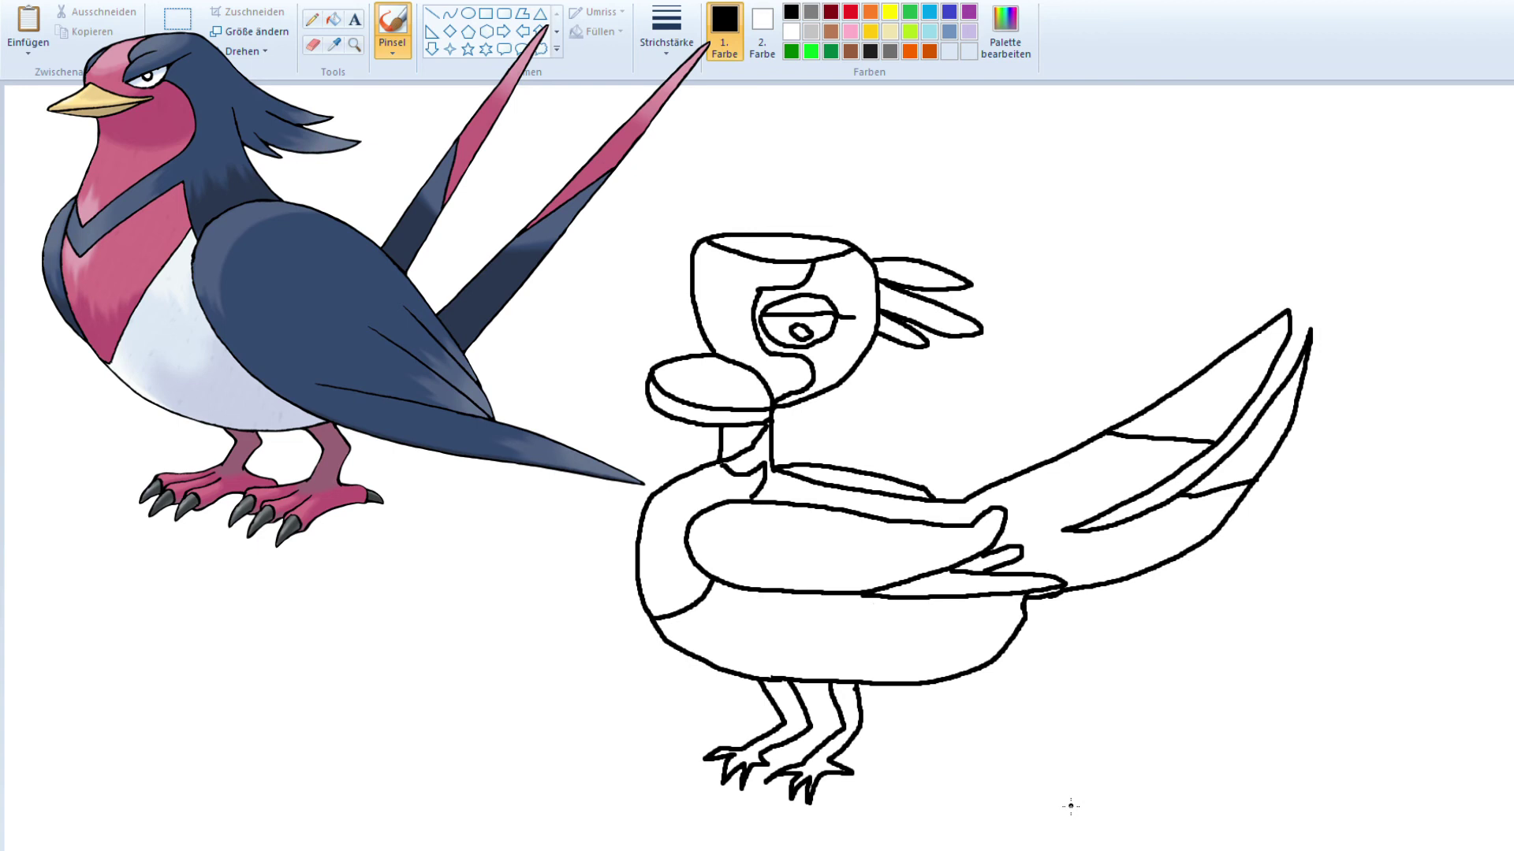
pyautogui.click(1071, 807)
# - Start a new creature on a blank canvas by drawing a round head outline near the upper middle
pyautogui.click(841, 273)
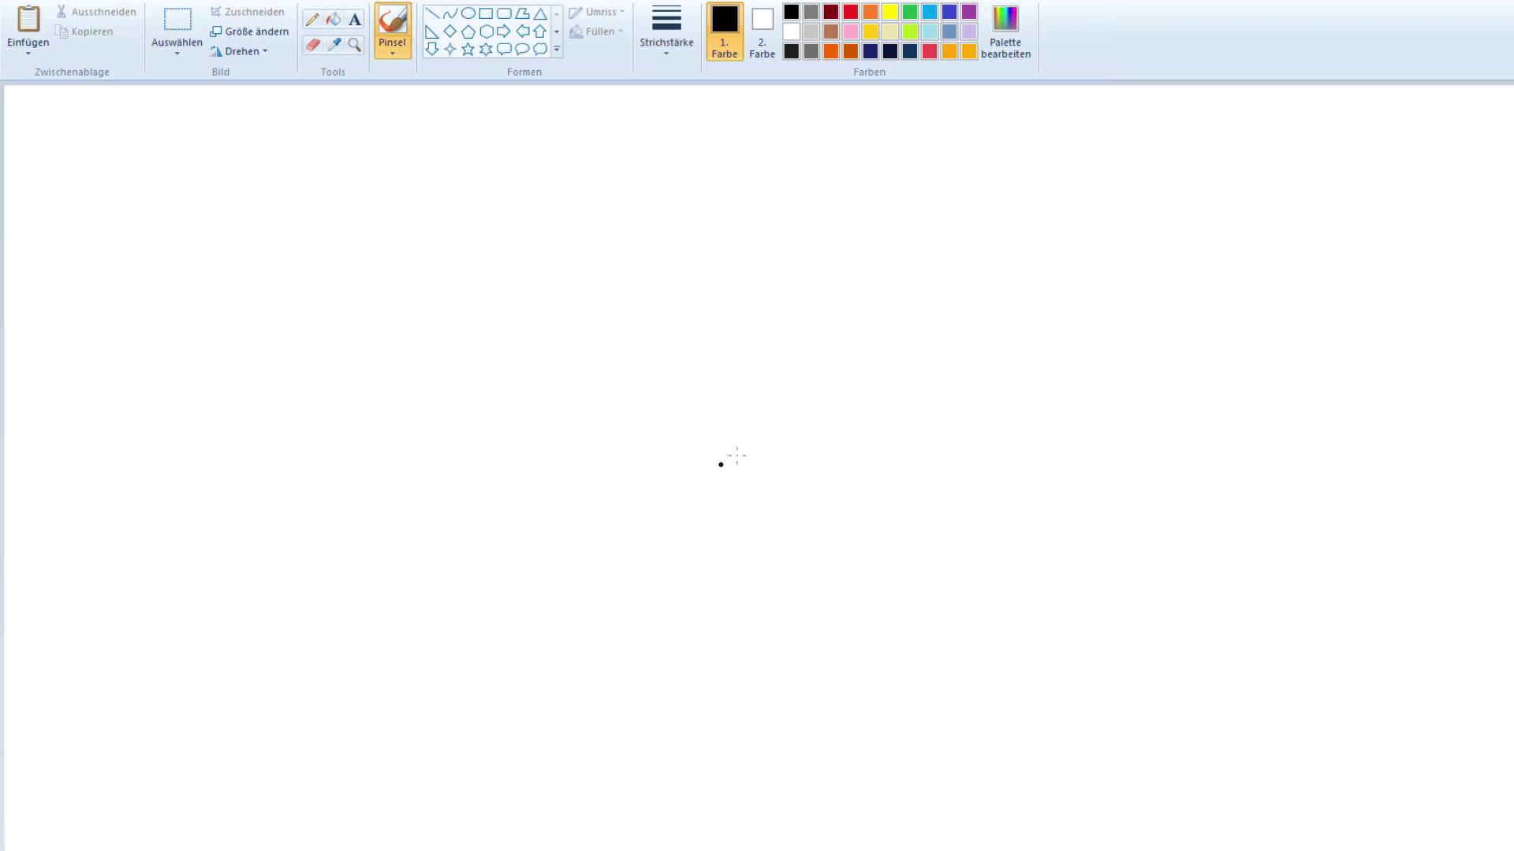
pyautogui.click(818, 284)
pyautogui.moveTo(823, 193)
pyautogui.mouseDown()
pyautogui.moveTo(780, 197)
pyautogui.moveTo(738, 229)
pyautogui.moveTo(730, 285)
pyautogui.moveTo(763, 327)
pyautogui.moveTo(819, 340)
pyautogui.moveTo(868, 327)
pyautogui.moveTo(899, 290)
pyautogui.moveTo(905, 240)
pyautogui.moveTo(854, 195)
pyautogui.moveTo(805, 194)
pyautogui.mouseUp()
pyautogui.click(836, 343)
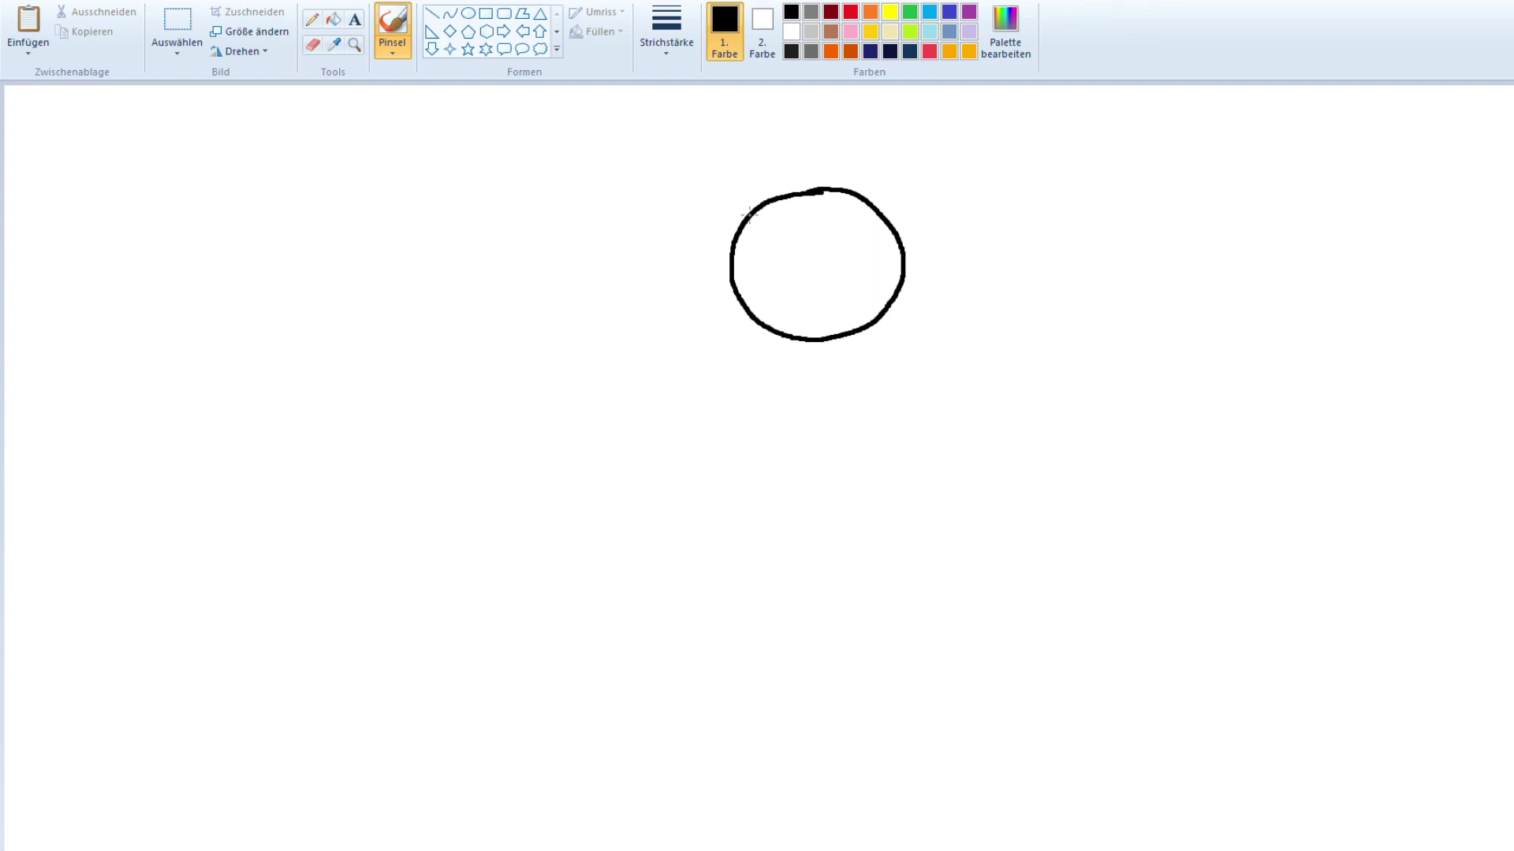
pyautogui.moveTo(749, 212)
pyautogui.mouseDown()
pyautogui.moveTo(694, 186)
pyautogui.moveTo(693, 227)
pyautogui.moveTo(740, 266)
pyautogui.mouseUp()
pyautogui.moveTo(877, 211)
pyautogui.mouseDown()
pyautogui.moveTo(923, 180)
pyautogui.moveTo(938, 190)
pyautogui.moveTo(904, 272)
pyautogui.mouseUp()
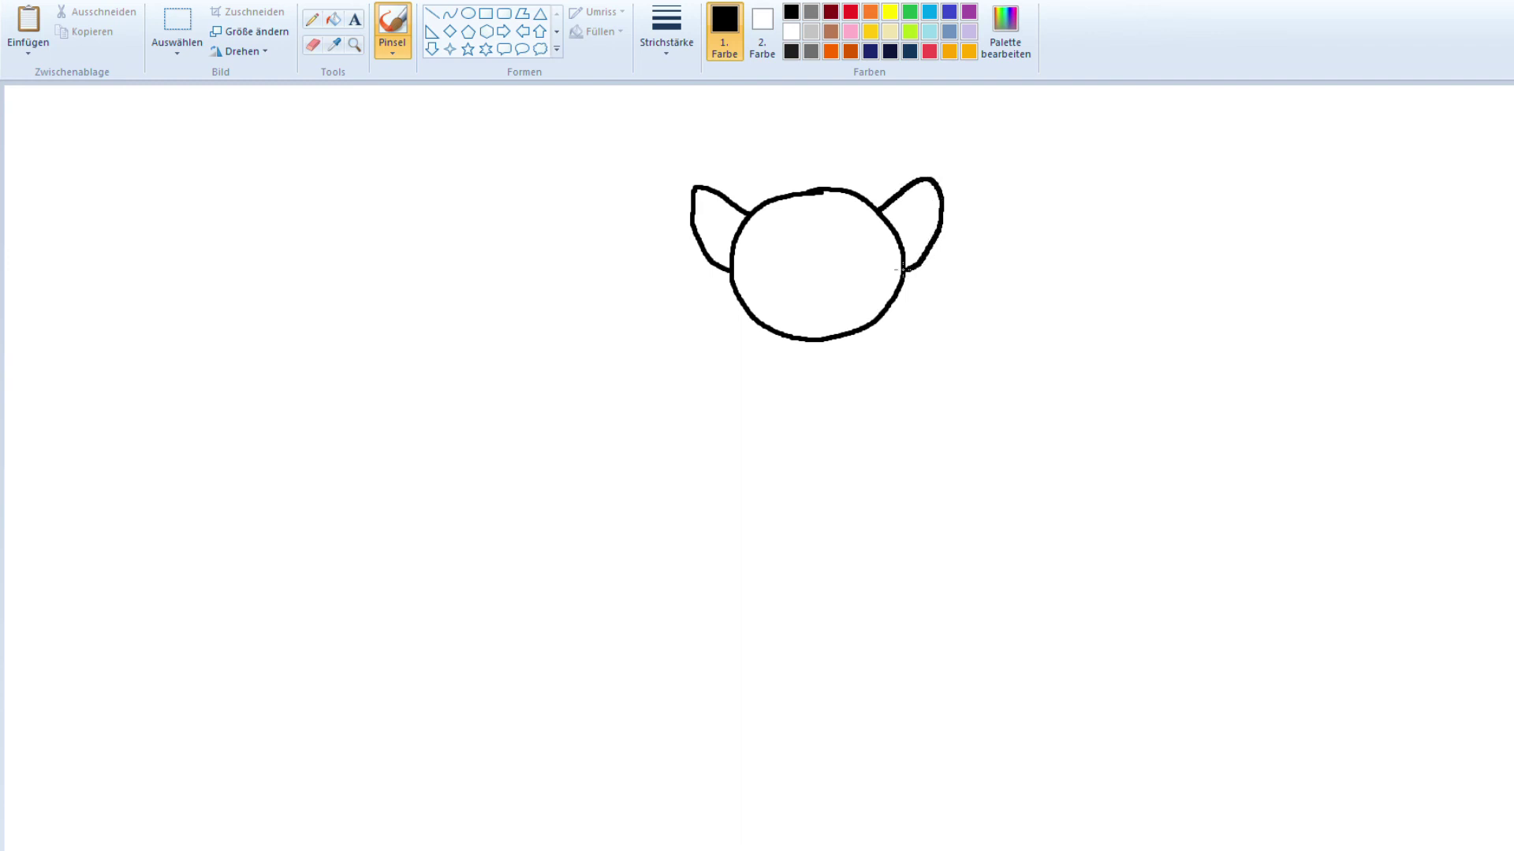
pyautogui.click(923, 314)
pyautogui.hotkey('ctrl', 'z')
pyautogui.hotkey('ctrl', 'z')
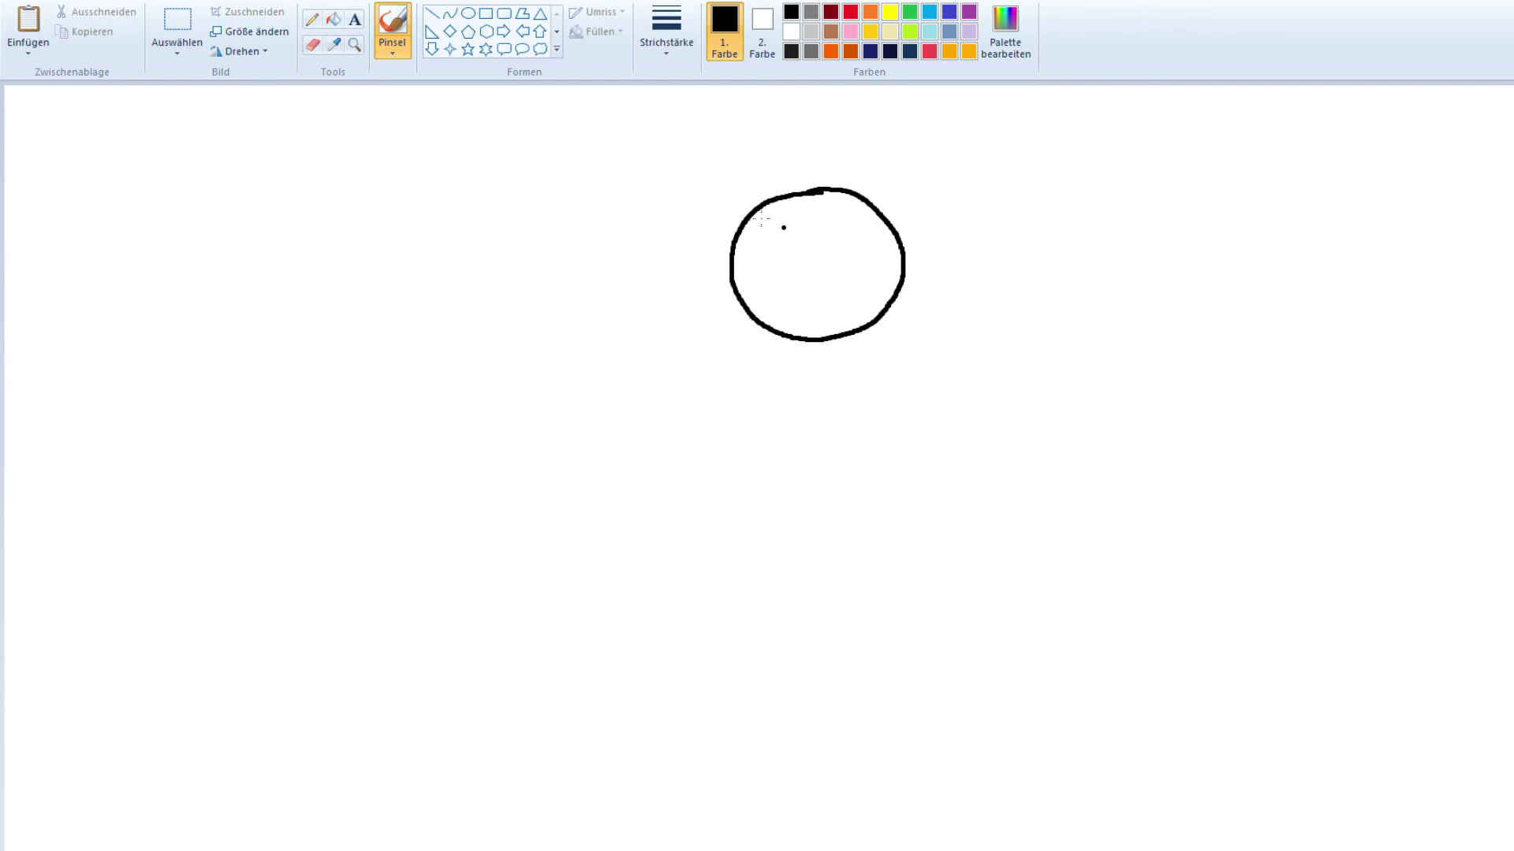
pyautogui.moveTo(754, 209)
pyautogui.mouseDown()
pyautogui.moveTo(706, 205)
pyautogui.moveTo(732, 247)
pyautogui.mouseUp()
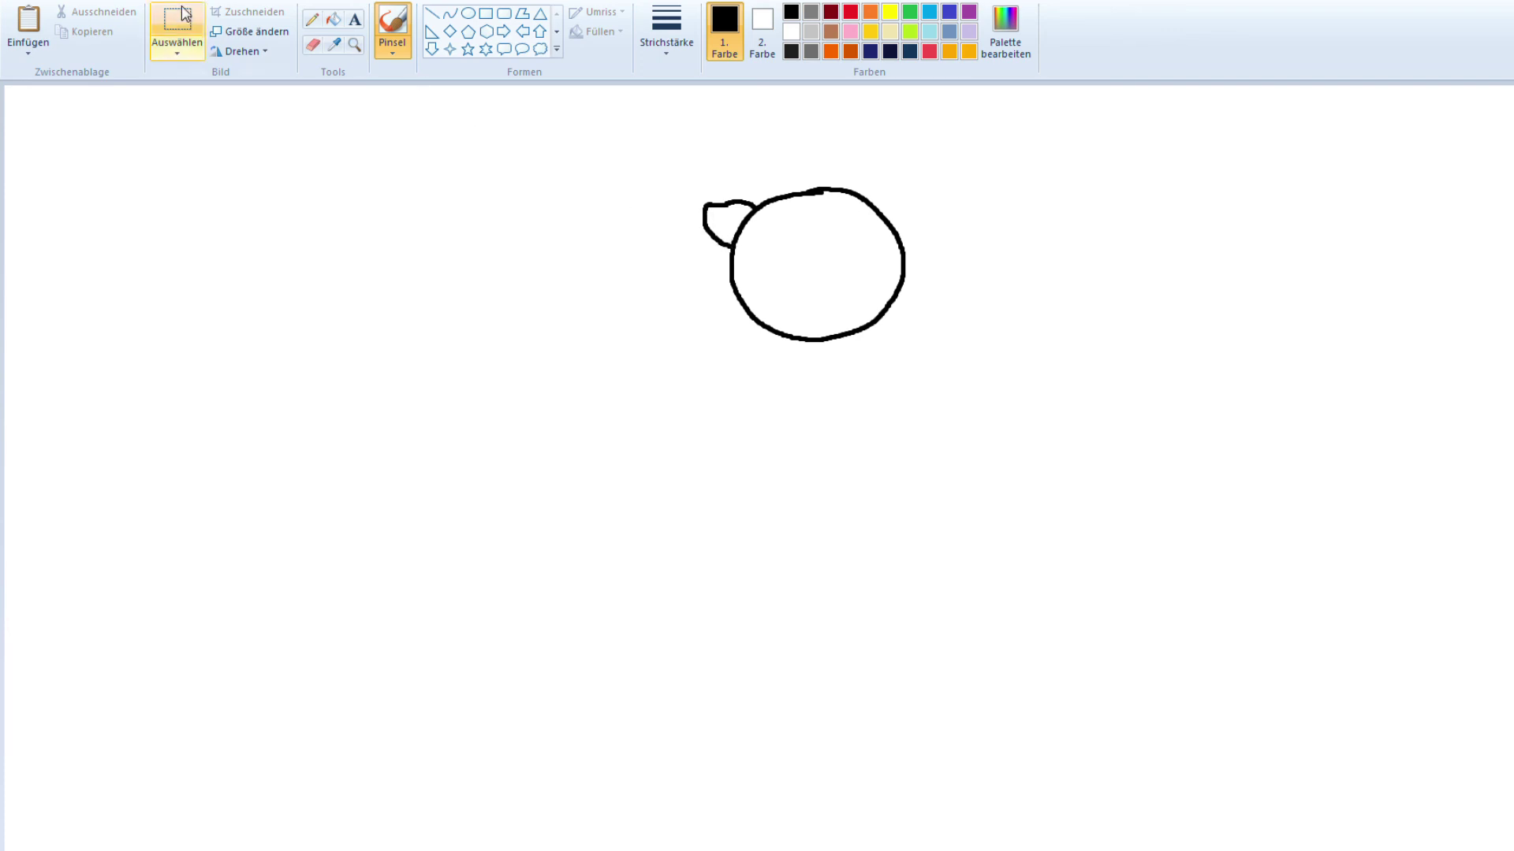
pyautogui.hotkey('ctrl', 'z')
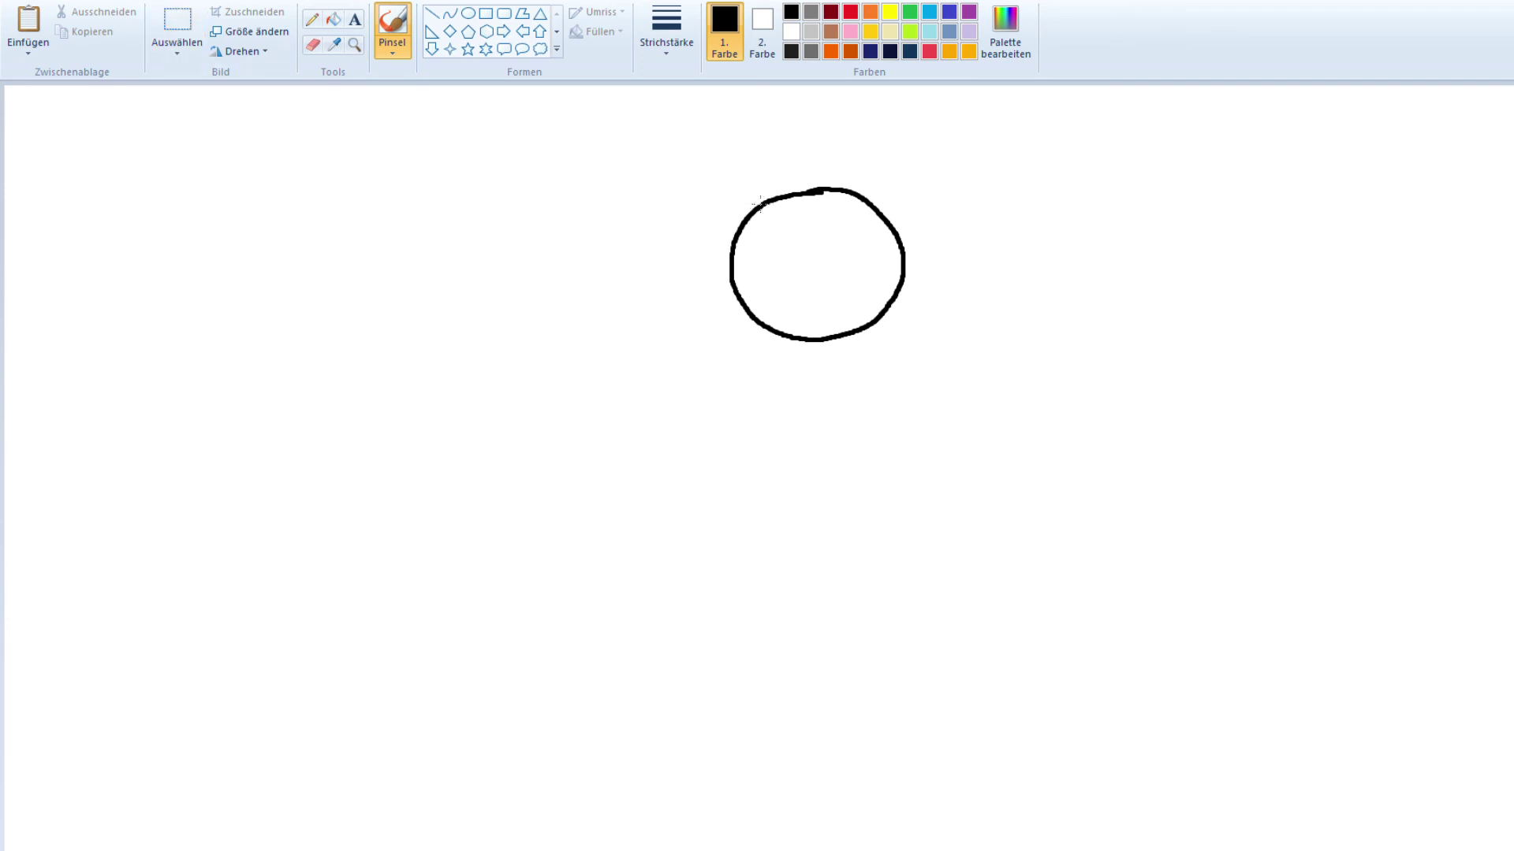
pyautogui.moveTo(760, 204)
pyautogui.mouseDown()
pyautogui.moveTo(727, 188)
pyautogui.moveTo(710, 198)
pyautogui.moveTo(735, 242)
pyautogui.mouseUp()
pyautogui.hotkey('ctrl', 'z')
pyautogui.moveTo(759, 196); pyautogui.dragTo(770, 203)
pyautogui.hotkey('ctrl', 'z')
# - Draw two small rounded ears on the upper left and upper right of the head
pyautogui.moveTo(771, 196)
pyautogui.mouseDown()
pyautogui.moveTo(714, 204)
pyautogui.moveTo(741, 230)
pyautogui.mouseUp()
pyautogui.moveTo(858, 195)
pyautogui.mouseDown()
pyautogui.moveTo(905, 195)
pyautogui.moveTo(890, 234)
pyautogui.mouseUp()
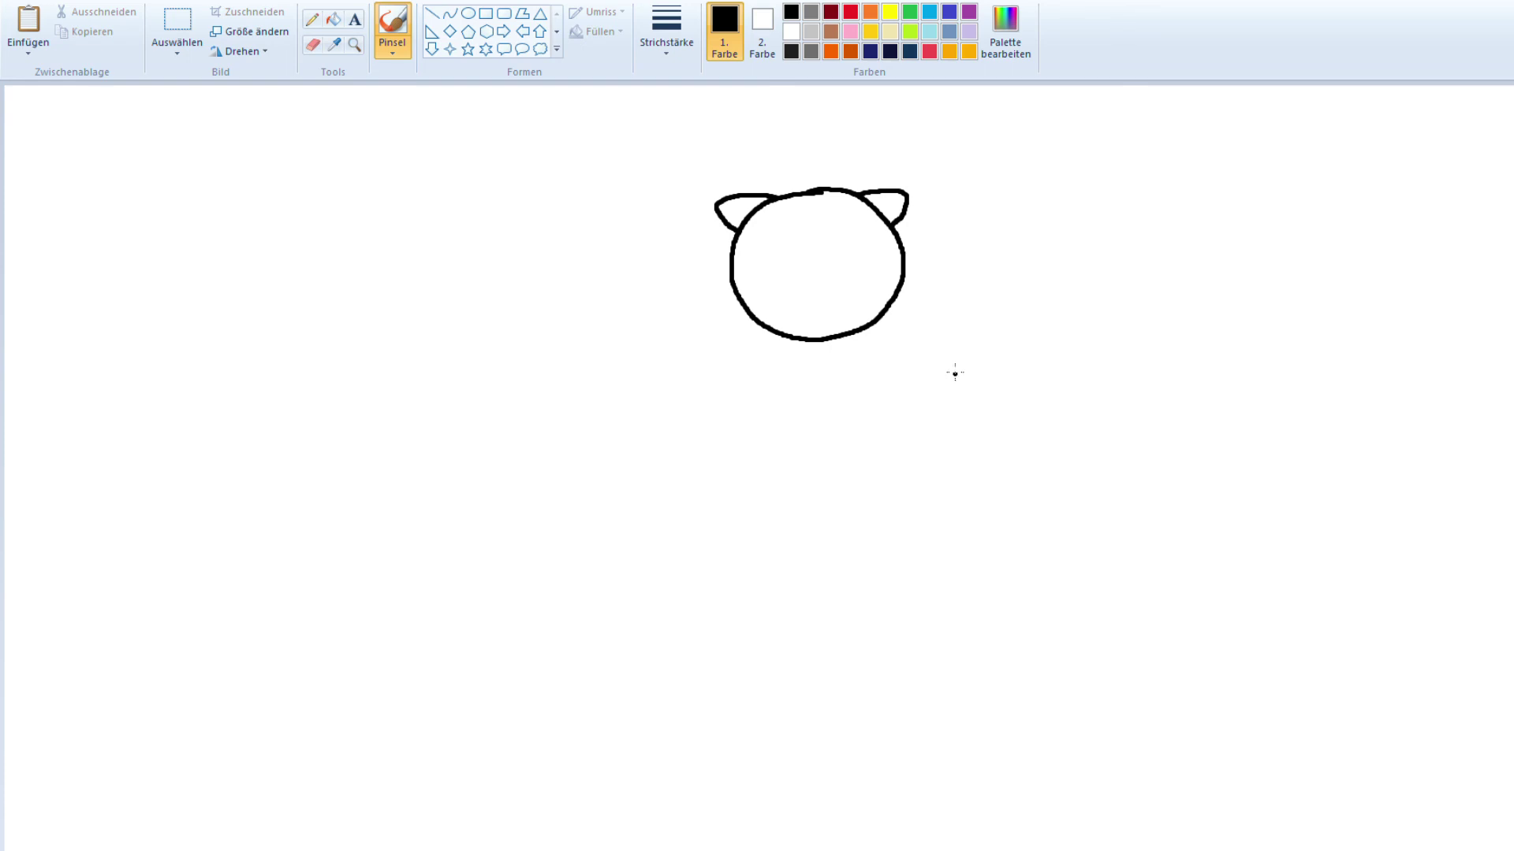
pyautogui.hotkey('ctrl', 'z')
pyautogui.moveTo(778, 194)
pyautogui.mouseDown()
pyautogui.moveTo(789, 152)
pyautogui.moveTo(882, 126)
pyautogui.moveTo(860, 157)
pyautogui.moveTo(864, 189)
pyautogui.moveTo(807, 189)
pyautogui.moveTo(840, 155)
pyautogui.moveTo(837, 192)
pyautogui.mouseUp()
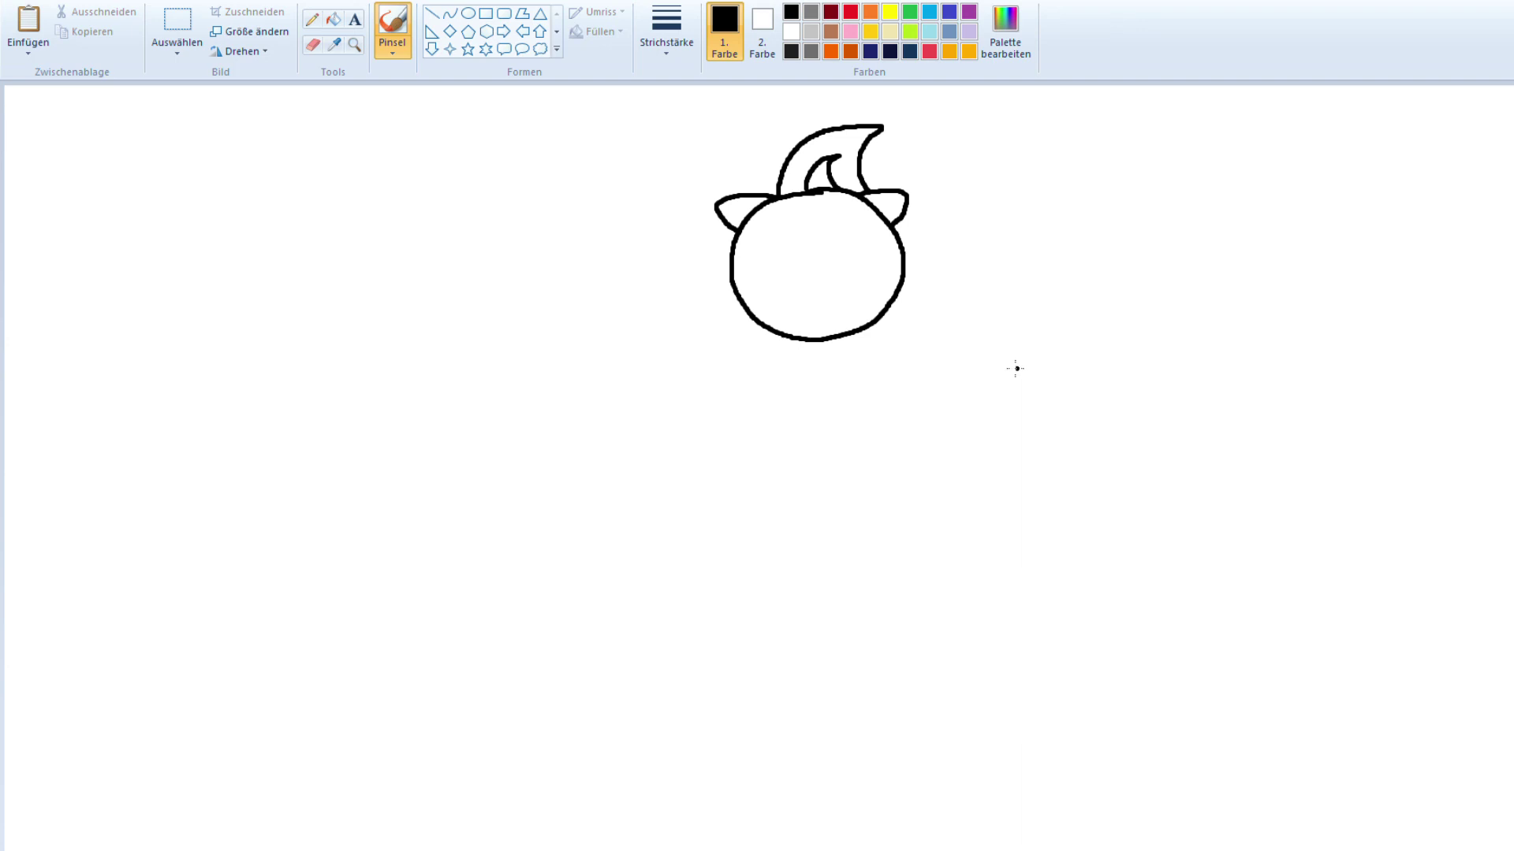
pyautogui.click(1016, 369)
pyautogui.hotkey('ctrl', 'z')
pyautogui.hotkey('ctrl', 'z')
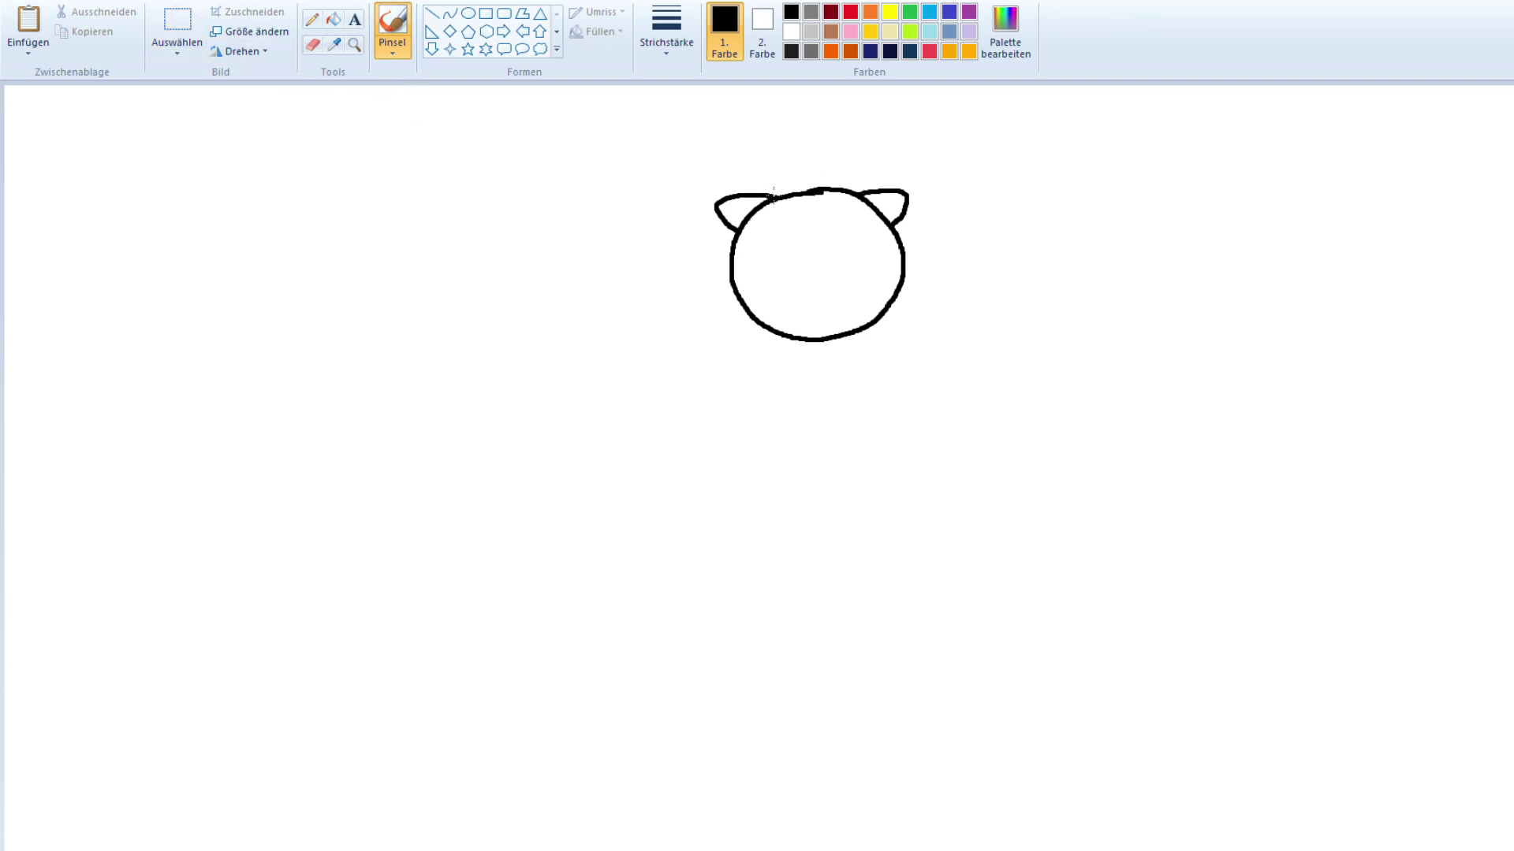
# - Draw a pointed crest curving to the right on top of the head, with a smaller spike inside it
pyautogui.moveTo(773, 194)
pyautogui.mouseDown()
pyautogui.moveTo(795, 153)
pyautogui.moveTo(862, 189)
pyautogui.mouseUp()
pyautogui.moveTo(806, 192); pyautogui.dragTo(846, 191)
pyautogui.click(1051, 391)
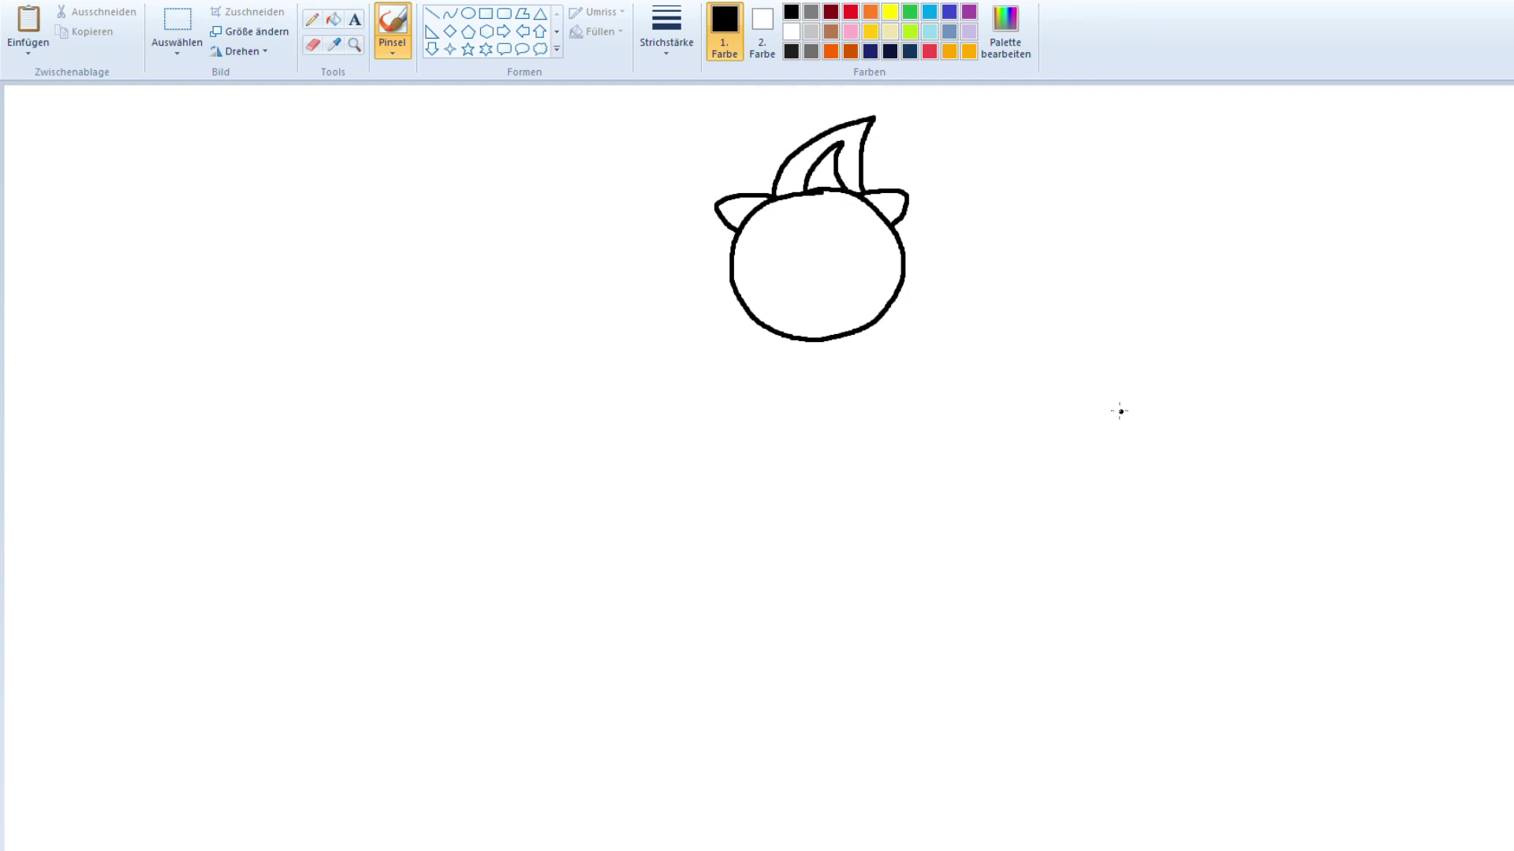
pyautogui.click(1115, 408)
pyautogui.hotkey('ctrl', 'z')
# - Draw two oval eyes on the face and add a small round highlight inside each with a thinner line width
pyautogui.moveTo(776, 235)
pyautogui.mouseDown()
pyautogui.moveTo(759, 252)
pyautogui.moveTo(777, 275)
pyautogui.moveTo(786, 238)
pyautogui.moveTo(762, 239)
pyautogui.mouseUp()
pyautogui.moveTo(862, 231)
pyautogui.mouseDown()
pyautogui.moveTo(850, 272)
pyautogui.moveTo(873, 253)
pyautogui.moveTo(864, 232)
pyautogui.mouseUp()
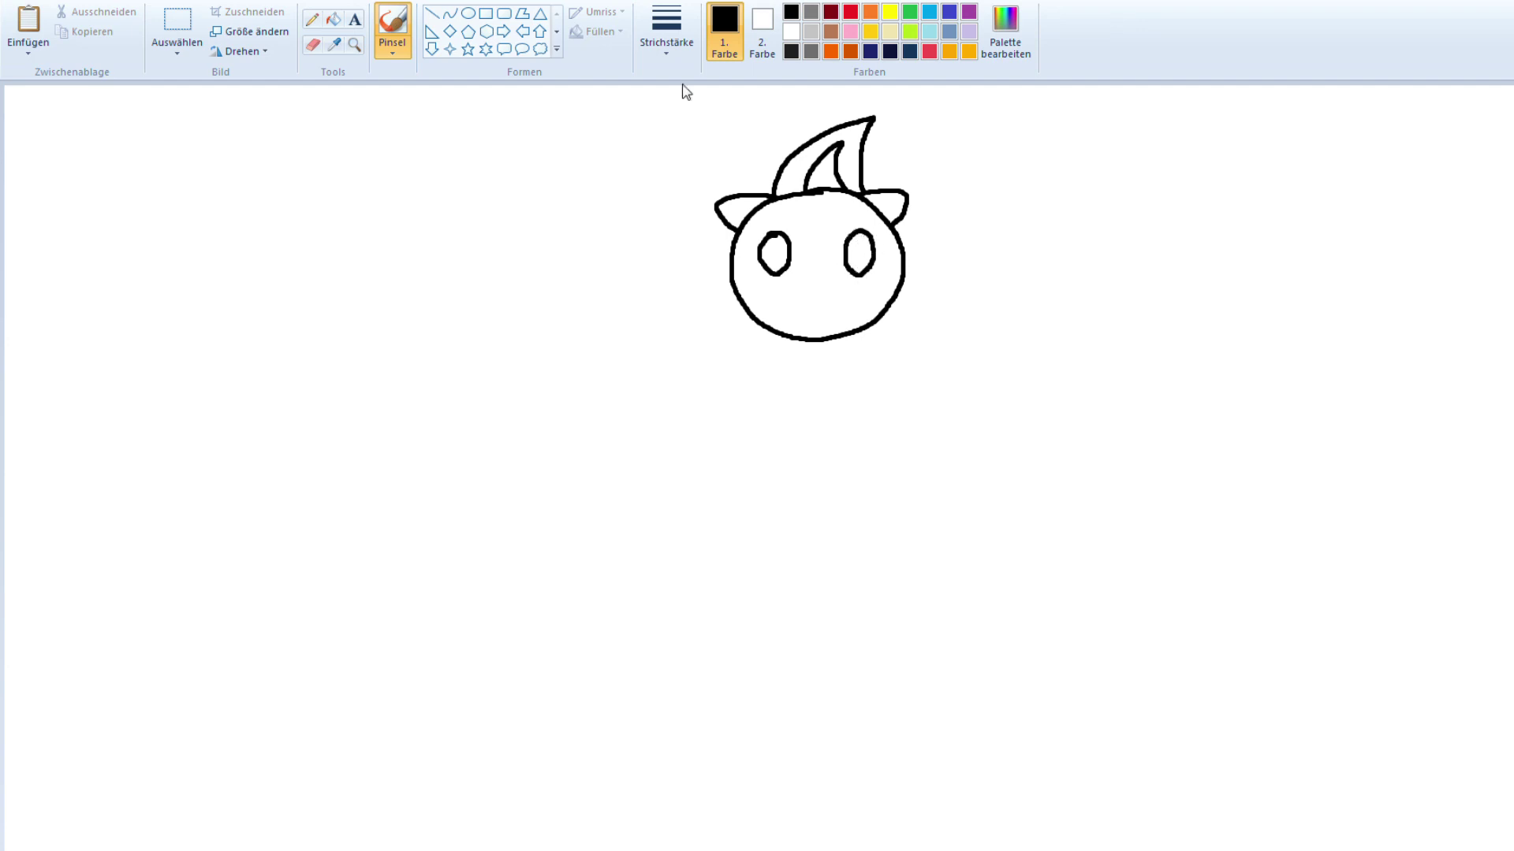
pyautogui.click(664, 30)
pyautogui.click(684, 119)
pyautogui.moveTo(857, 235)
pyautogui.mouseDown()
pyautogui.moveTo(864, 248)
pyautogui.moveTo(869, 230)
pyautogui.mouseUp()
pyautogui.moveTo(769, 234)
pyautogui.mouseDown()
pyautogui.moveTo(782, 251)
pyautogui.moveTo(778, 235)
pyautogui.mouseUp()
pyautogui.hotkey('ctrl', 'z')
pyautogui.moveTo(770, 234)
pyautogui.mouseDown()
pyautogui.moveTo(776, 251)
pyautogui.moveTo(787, 234)
pyautogui.mouseUp()
# - Draw slanted angry brows, a small oval nose and an inverted-V frowning mouth with a thicker line width
pyautogui.click(666, 31)
pyautogui.click(666, 204)
pyautogui.click(764, 225)
pyautogui.moveTo(764, 223); pyautogui.dragTo(875, 221)
pyautogui.moveTo(820, 264)
pyautogui.mouseDown()
pyautogui.moveTo(801, 274)
pyautogui.moveTo(820, 281)
pyautogui.moveTo(829, 270)
pyautogui.moveTo(802, 267)
pyautogui.mouseUp()
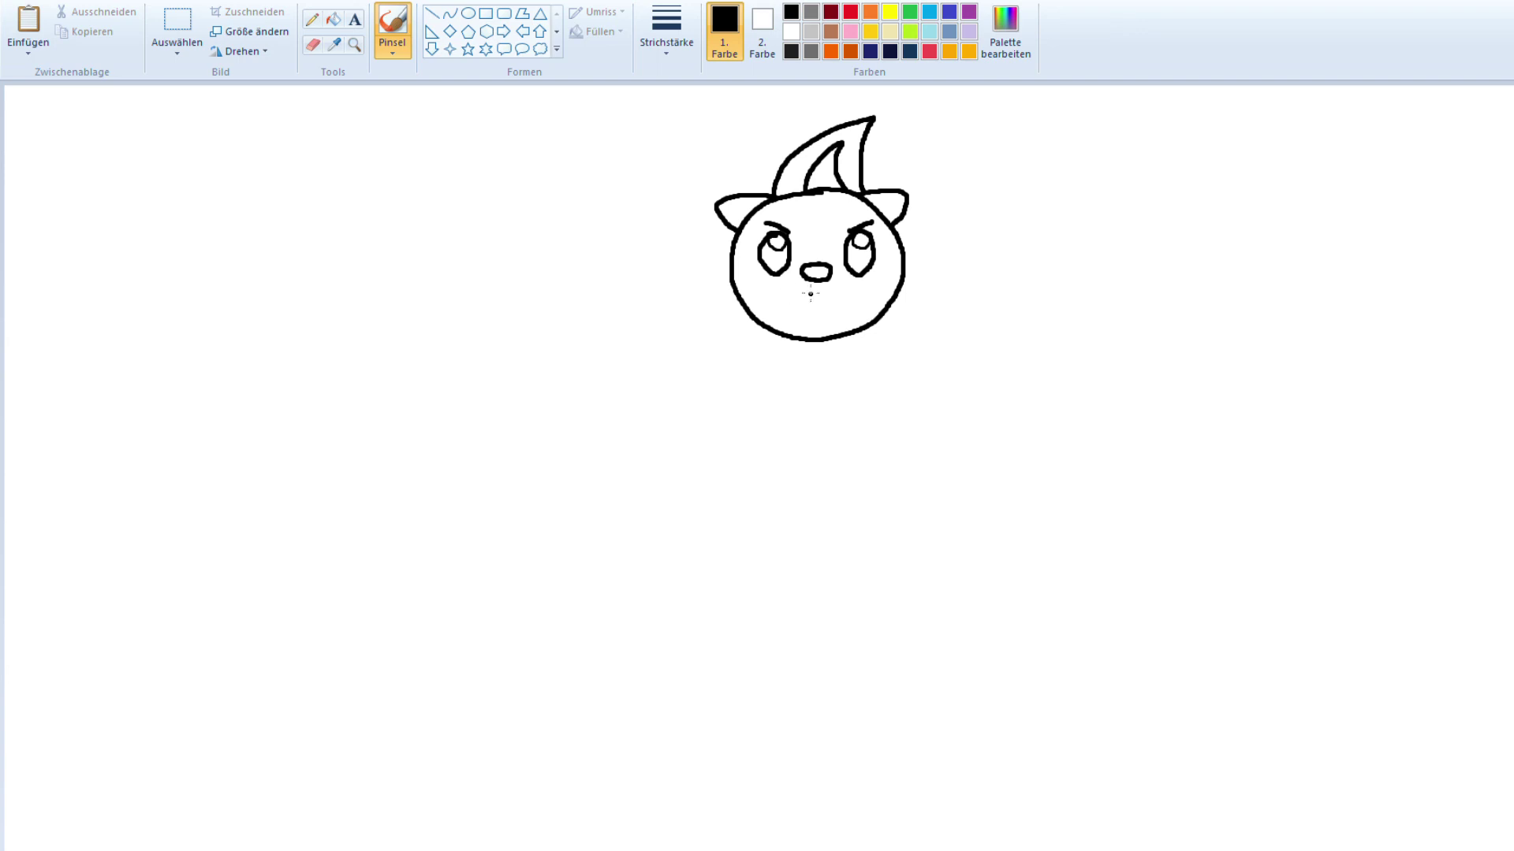
pyautogui.moveTo(811, 291)
pyautogui.mouseDown()
pyautogui.moveTo(784, 319)
pyautogui.moveTo(817, 298)
pyautogui.moveTo(837, 319)
pyautogui.mouseUp()
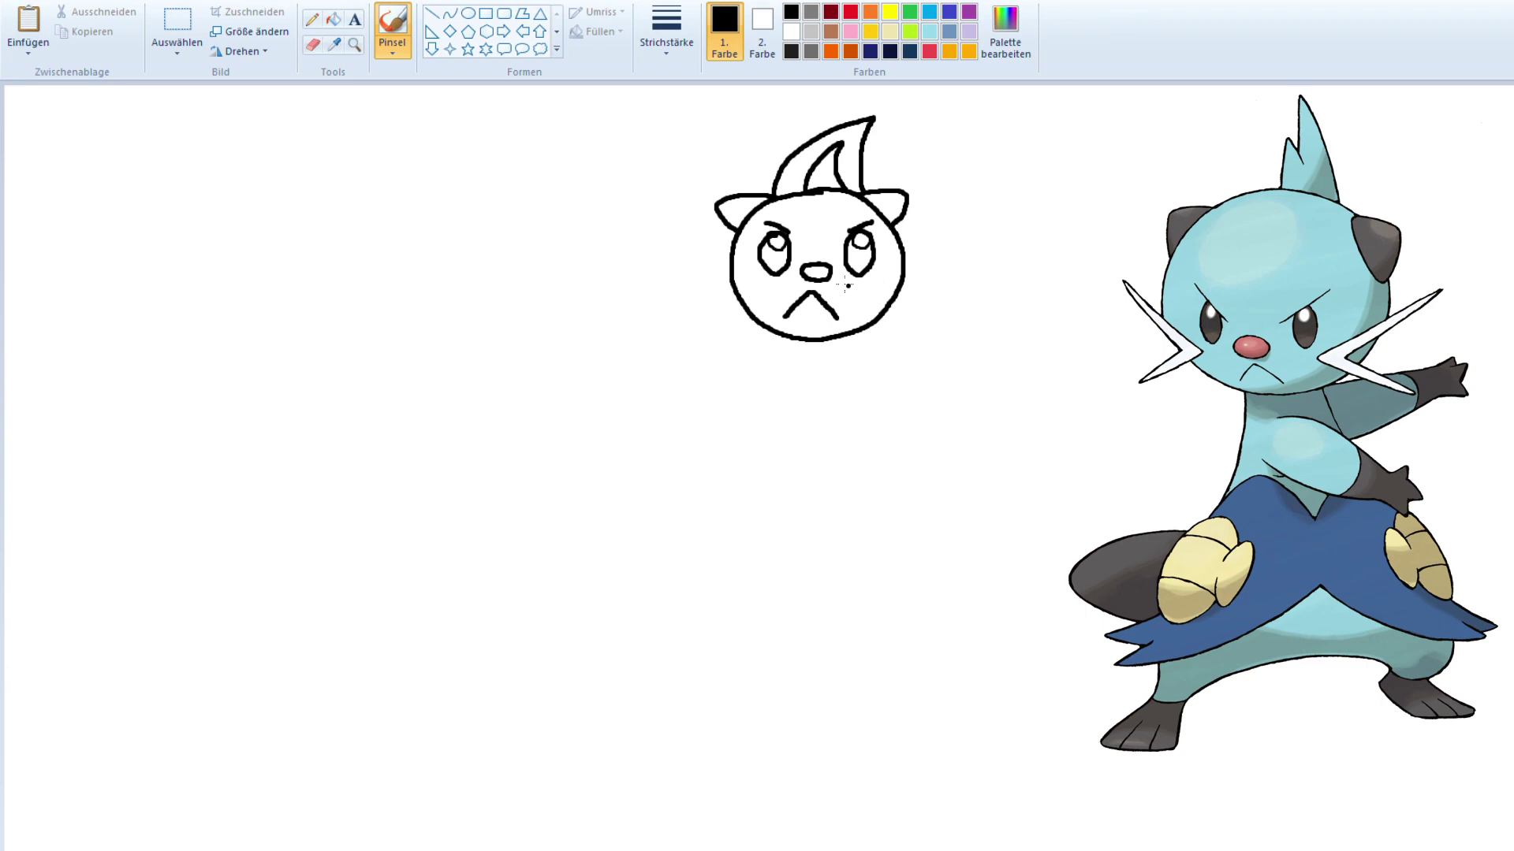
# - Draw two long whiskers on each side of the nose with a thinner line width
pyautogui.click(666, 31)
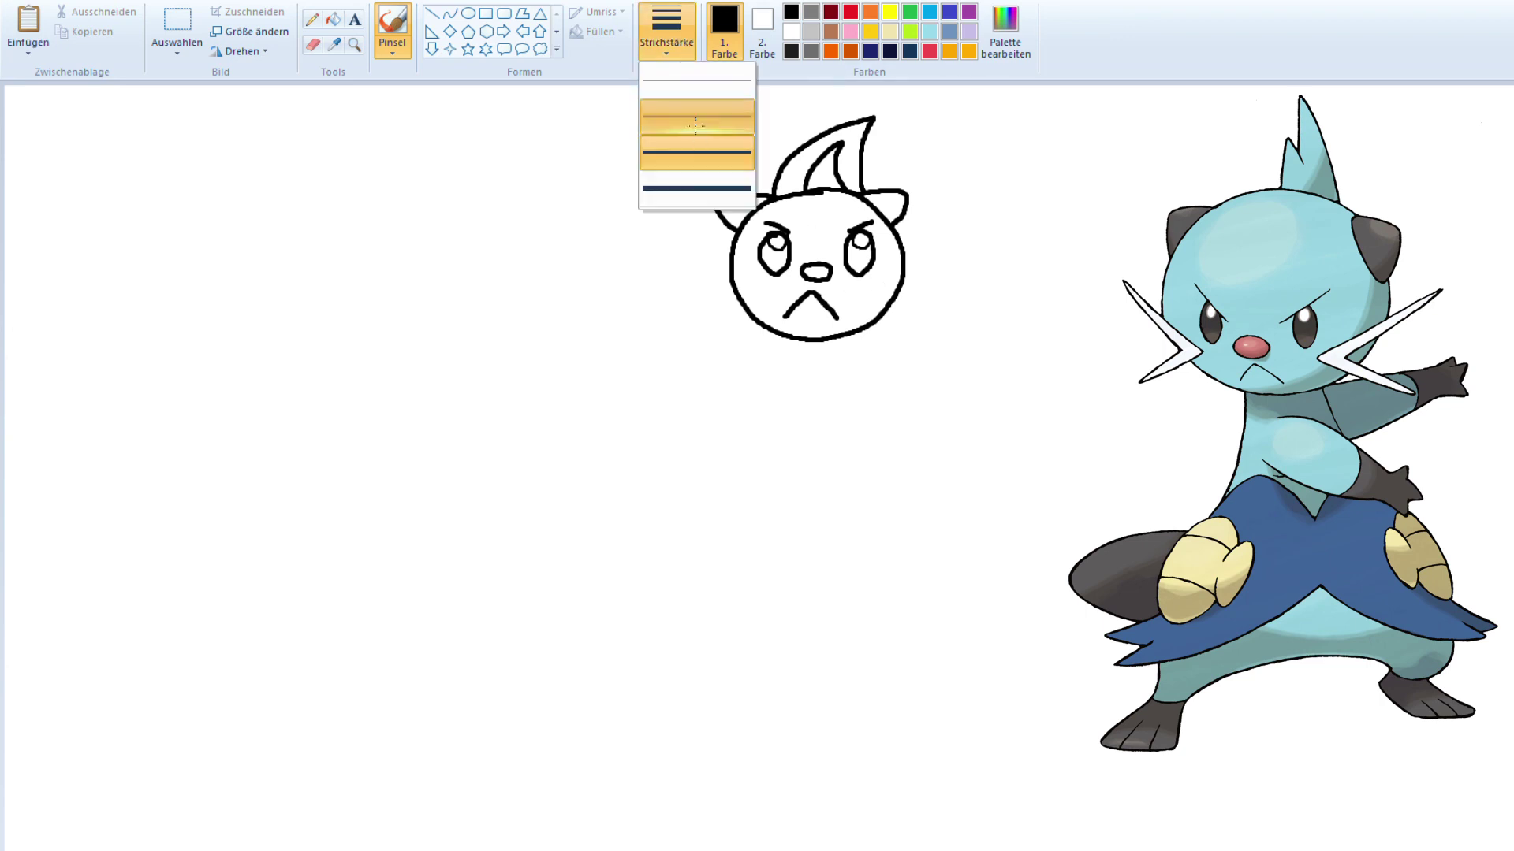
pyautogui.click(694, 135)
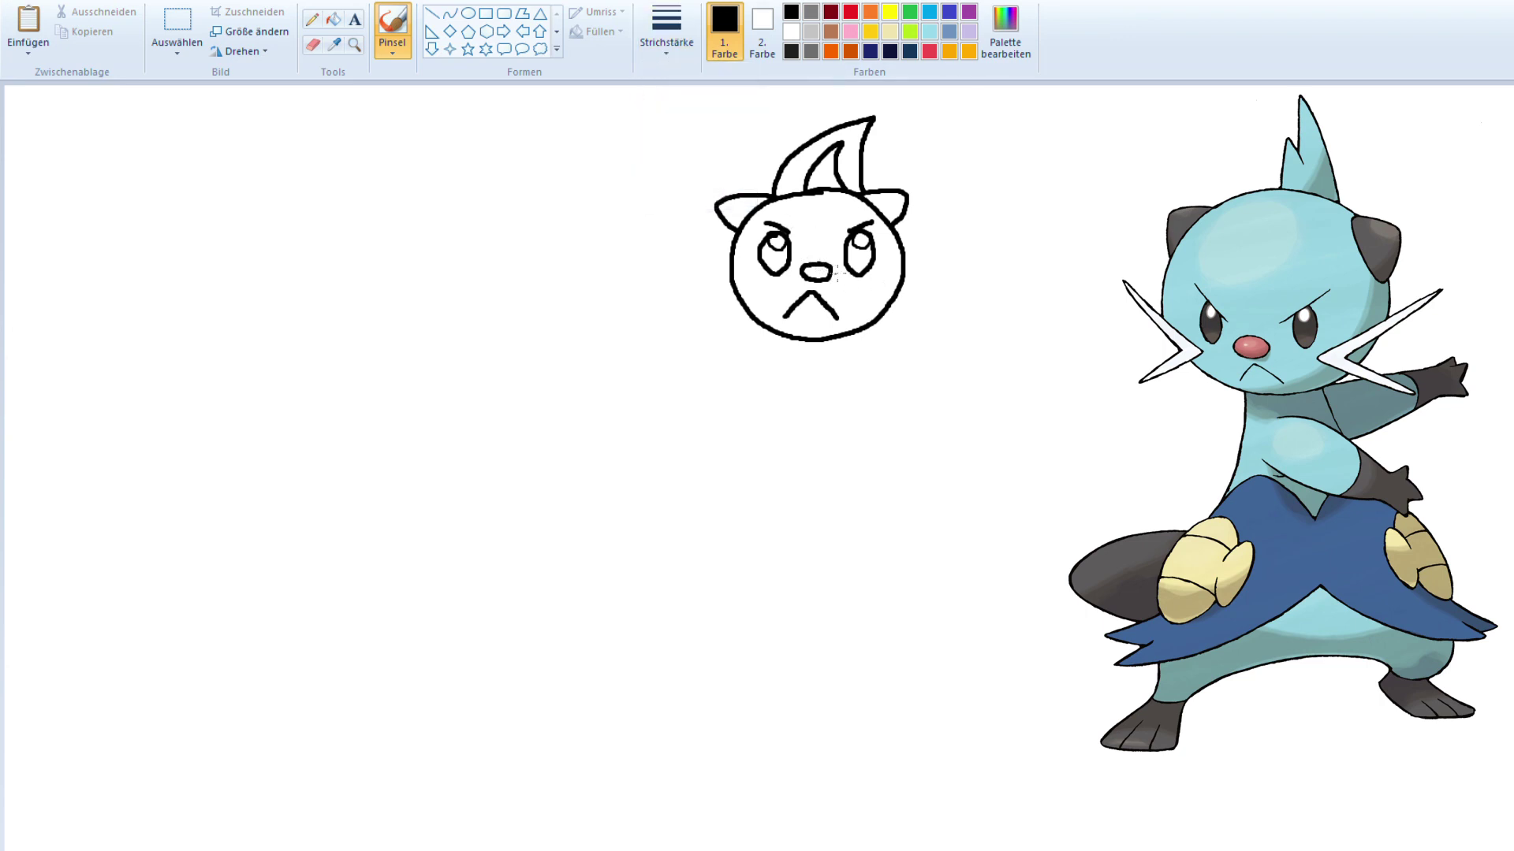
pyautogui.moveTo(842, 273); pyautogui.dragTo(980, 281)
pyautogui.moveTo(837, 278); pyautogui.dragTo(957, 298)
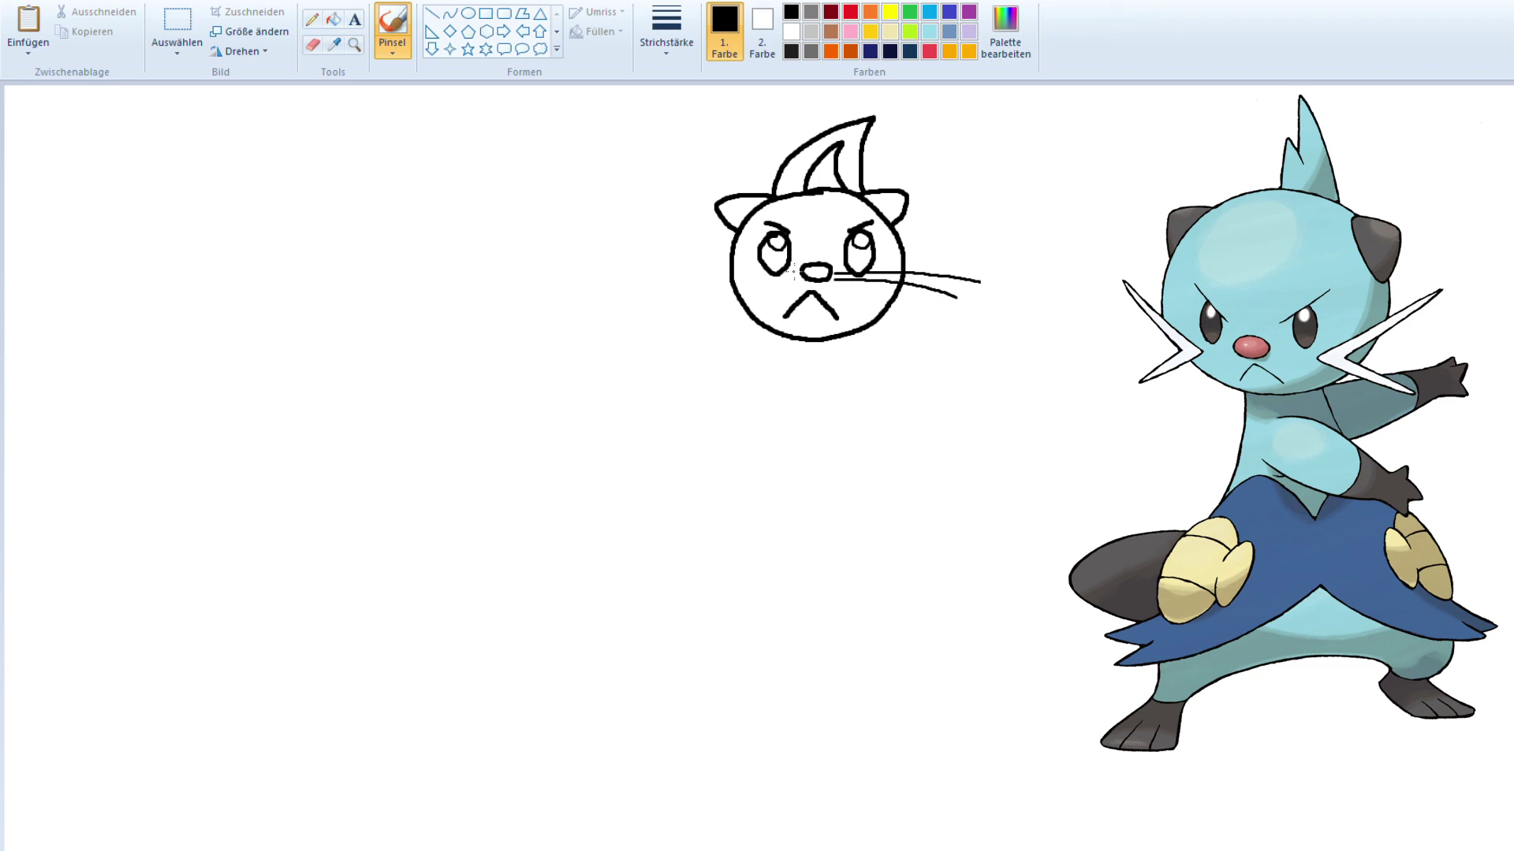
pyautogui.moveTo(751, 270); pyautogui.dragTo(665, 276)
pyautogui.moveTo(795, 279); pyautogui.dragTo(670, 291)
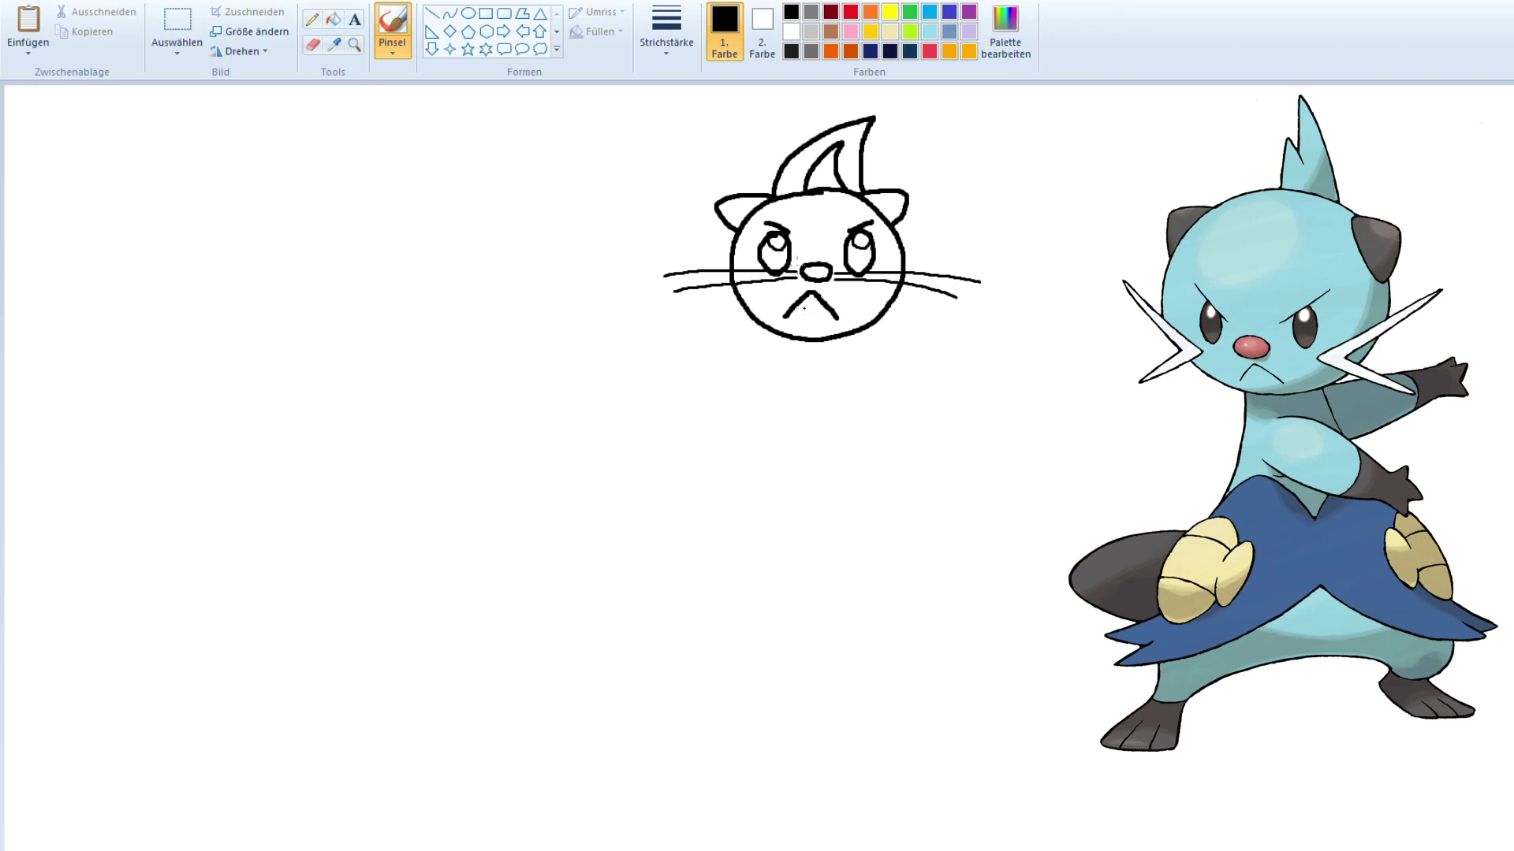
# - Draw a tall rounded torso below the head and a curved arm on its right side with a thicker line width
pyautogui.click(666, 35)
pyautogui.click(702, 162)
pyautogui.moveTo(774, 334)
pyautogui.mouseDown()
pyautogui.moveTo(742, 550)
pyautogui.moveTo(753, 592)
pyautogui.moveTo(790, 602)
pyautogui.moveTo(834, 599)
pyautogui.moveTo(854, 569)
pyautogui.moveTo(860, 435)
pyautogui.moveTo(836, 335)
pyautogui.mouseUp()
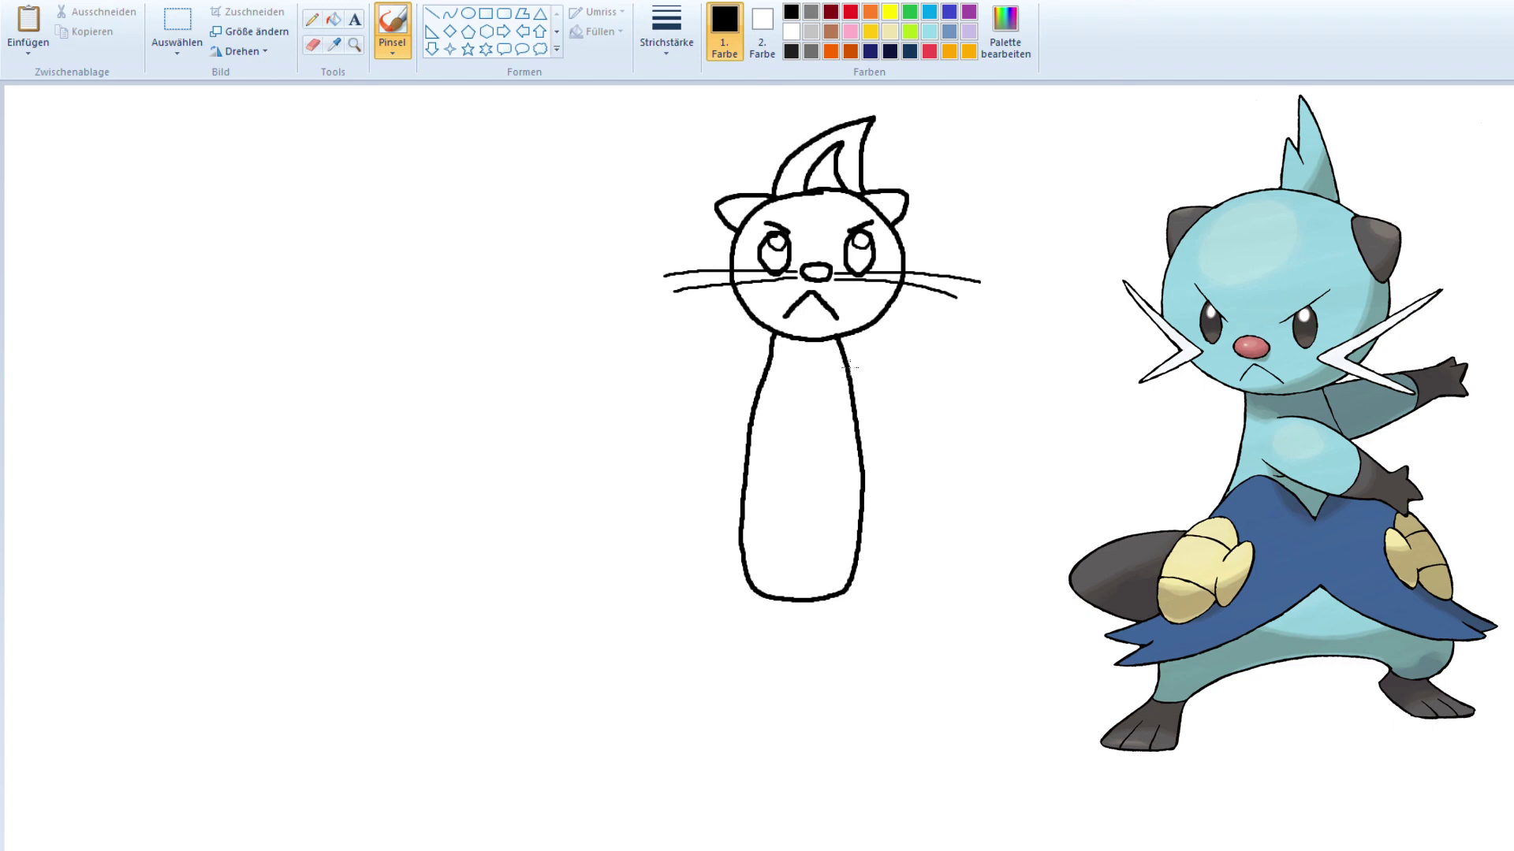
pyautogui.moveTo(849, 367)
pyautogui.mouseDown()
pyautogui.moveTo(905, 398)
pyautogui.moveTo(930, 457)
pyautogui.moveTo(914, 464)
pyautogui.moveTo(856, 399)
pyautogui.mouseUp()
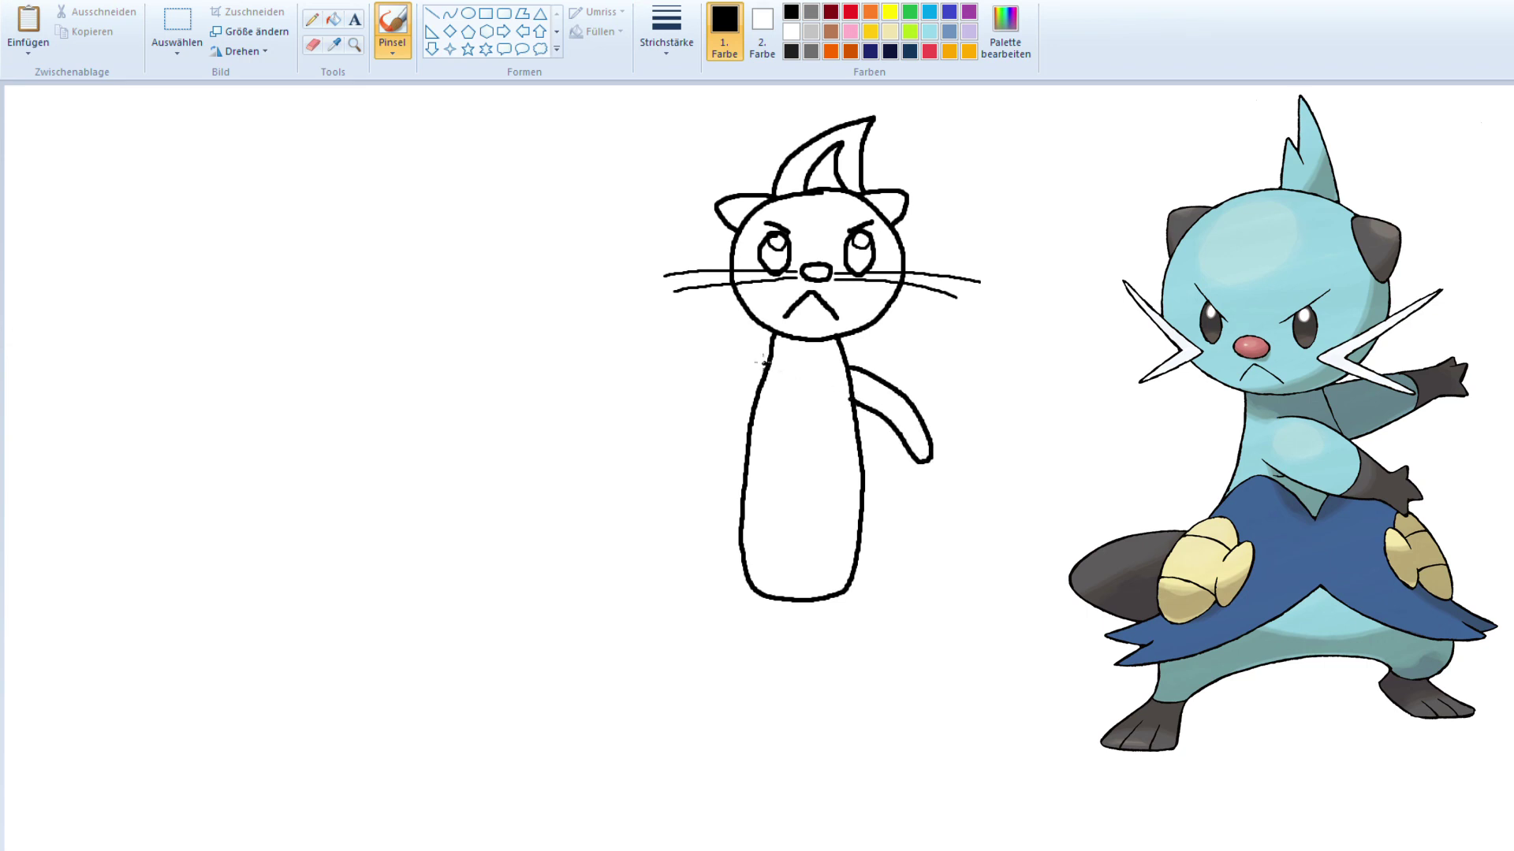
# - Draw a curved arm on the torso's left side and a slightly sagging waistline across the lower torso
pyautogui.moveTo(766, 361)
pyautogui.mouseDown()
pyautogui.moveTo(706, 389)
pyautogui.moveTo(685, 449)
pyautogui.moveTo(707, 449)
pyautogui.moveTo(759, 391)
pyautogui.mouseUp()
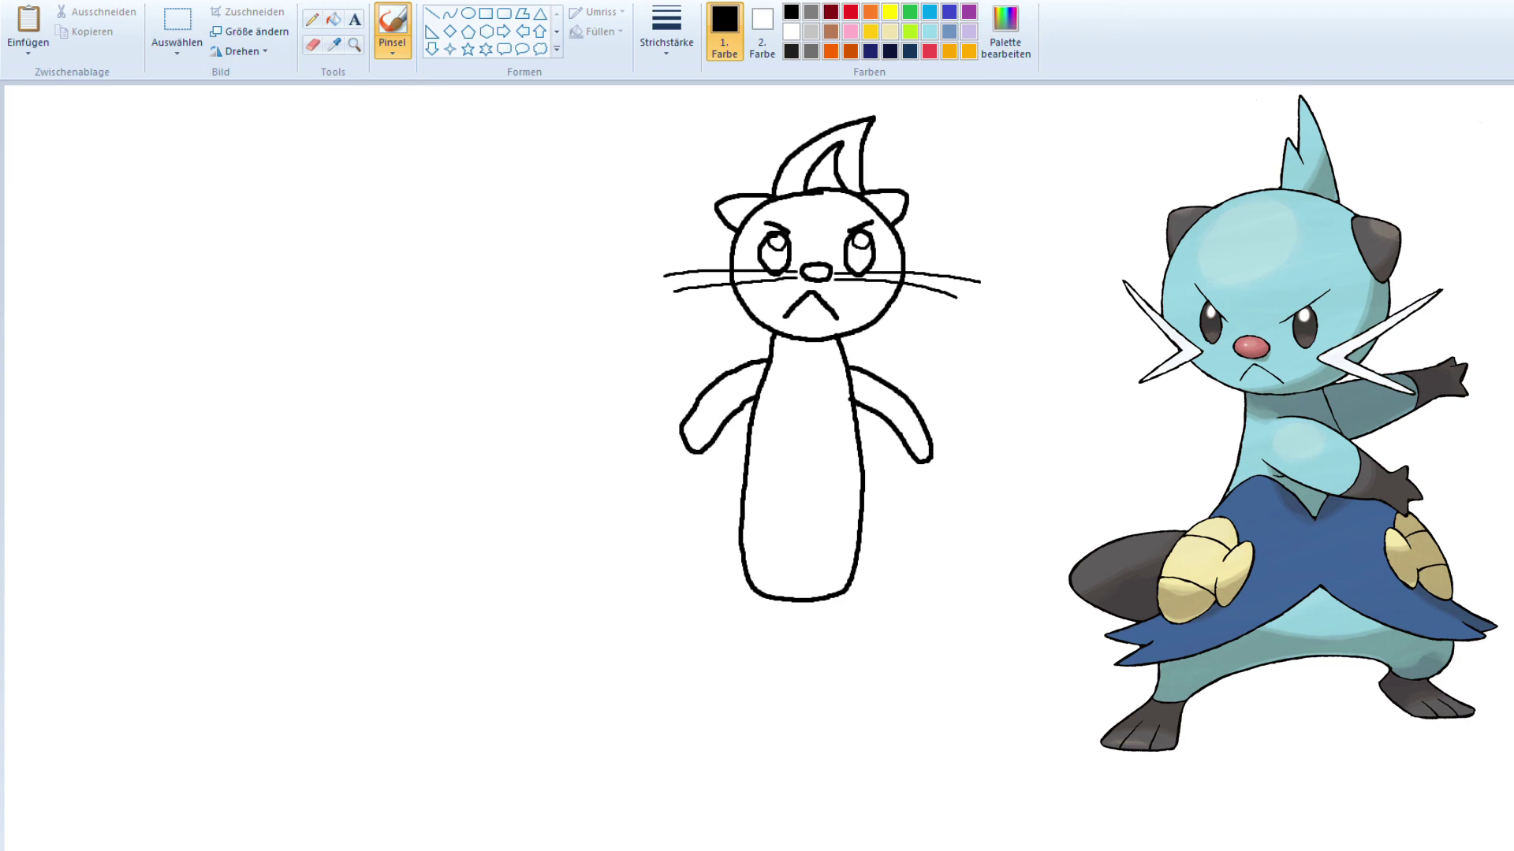
pyautogui.hotkey('ctrl', 'z')
pyautogui.hotkey('ctrl', 'y')
pyautogui.moveTo(745, 490); pyautogui.dragTo(861, 487)
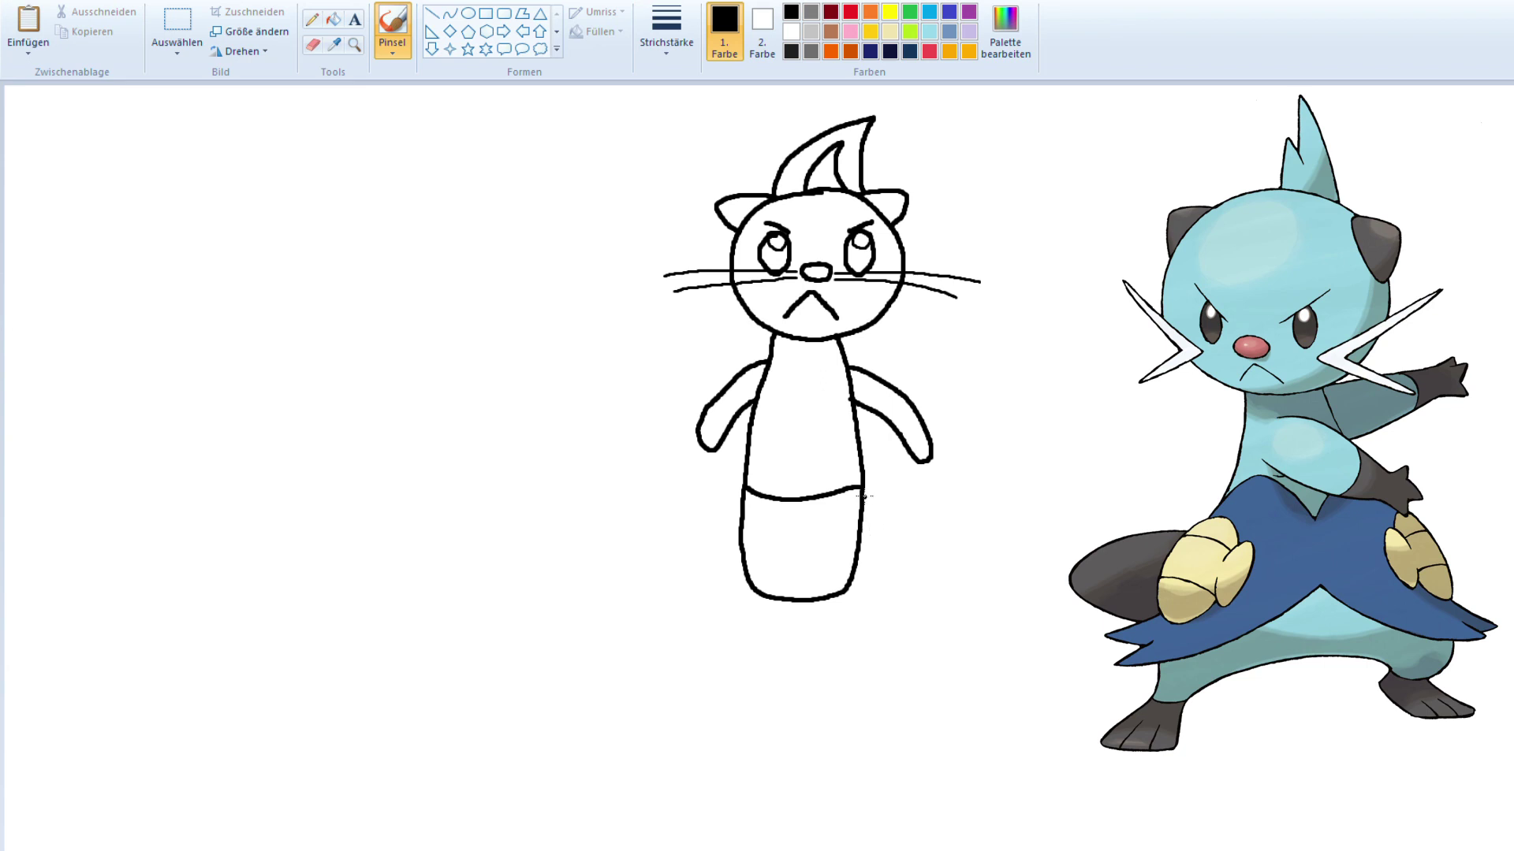
pyautogui.moveTo(865, 490)
pyautogui.mouseDown()
pyautogui.moveTo(909, 554)
pyautogui.moveTo(902, 686)
pyautogui.mouseUp()
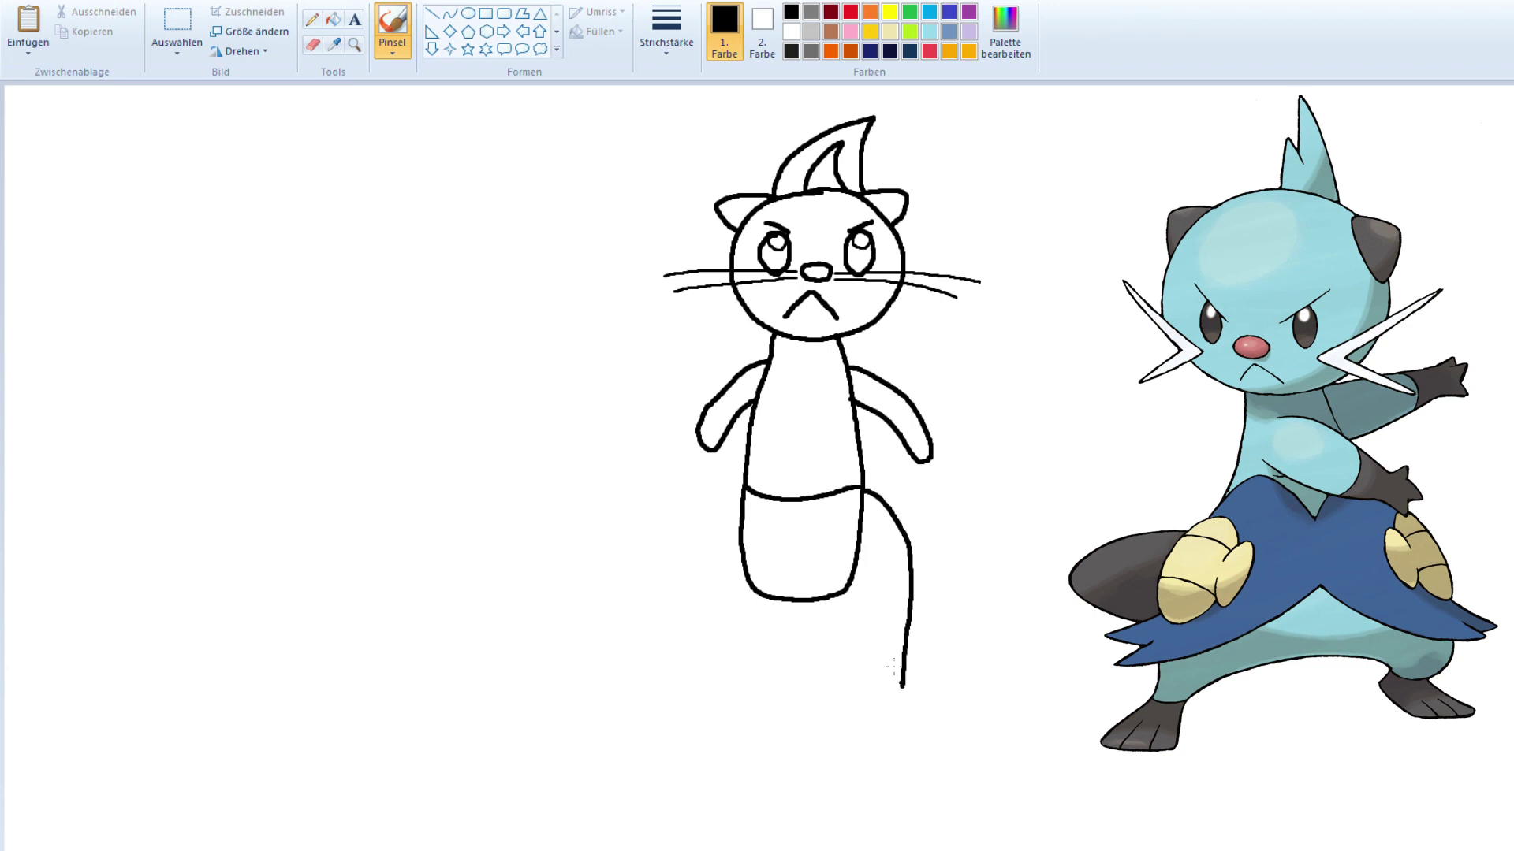
pyautogui.hotkey('ctrl', 'z')
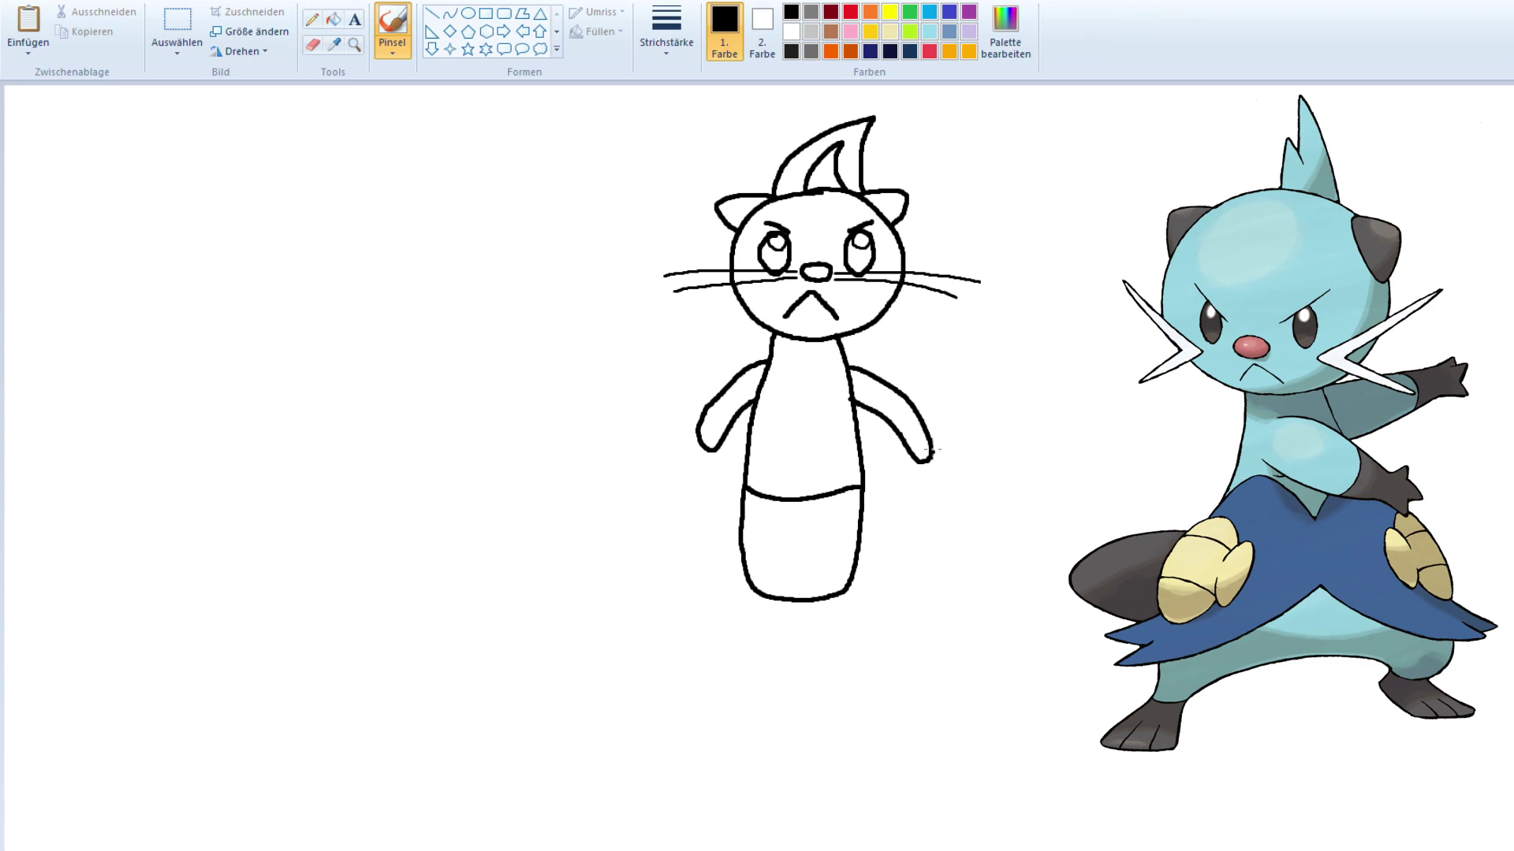
# - Draw a rounded hand with a thumb and short finger lines at the end of each arm
pyautogui.moveTo(932, 455)
pyautogui.mouseDown()
pyautogui.moveTo(958, 432)
pyautogui.moveTo(974, 473)
pyautogui.moveTo(923, 498)
pyautogui.moveTo(904, 461)
pyautogui.moveTo(951, 471)
pyautogui.mouseUp()
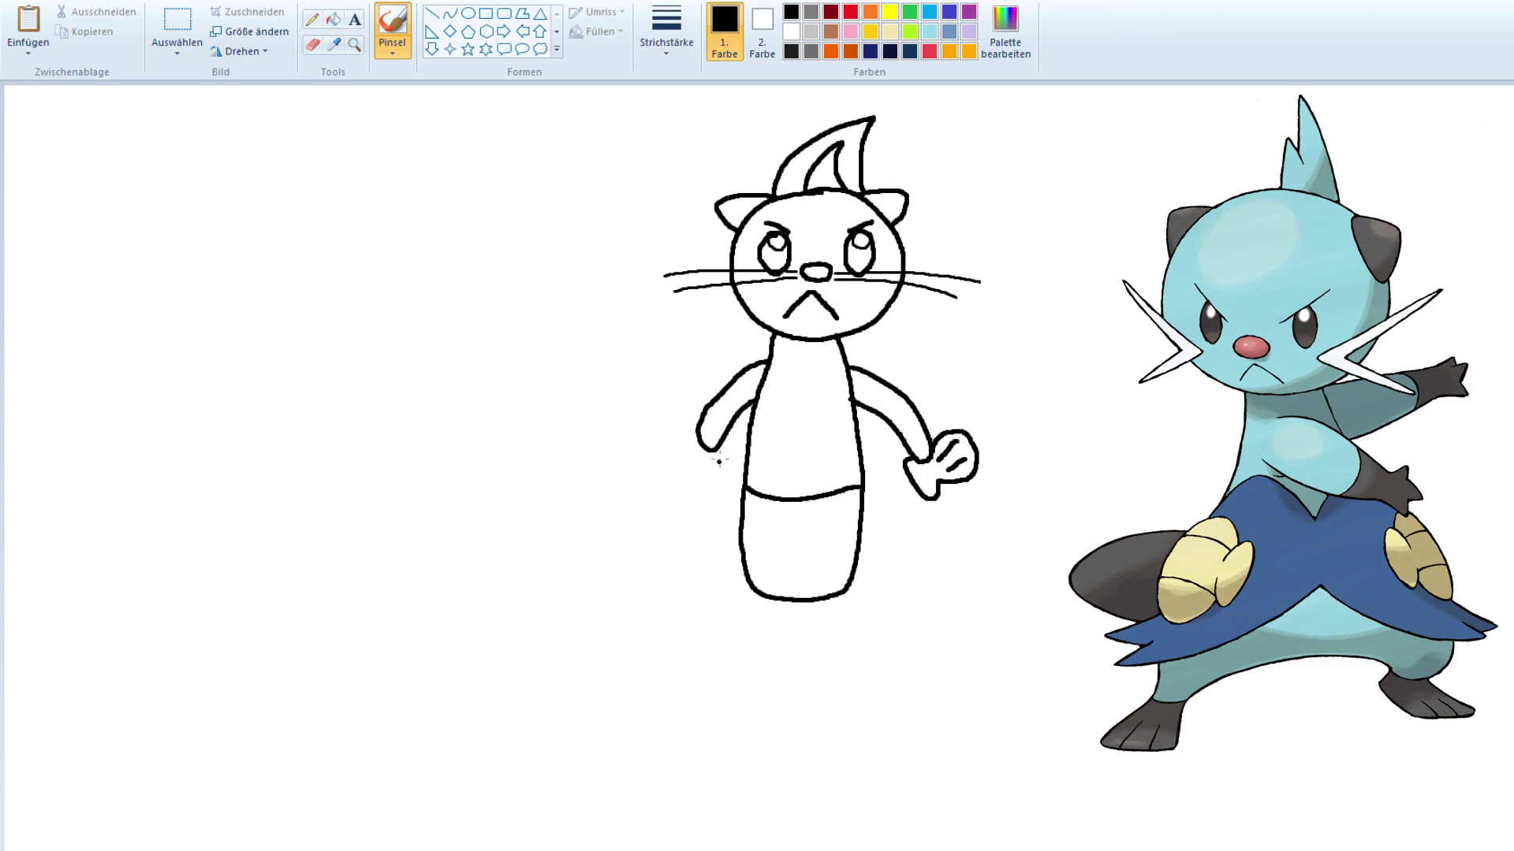
pyautogui.moveTo(724, 443)
pyautogui.mouseDown()
pyautogui.moveTo(709, 491)
pyautogui.moveTo(665, 463)
pyautogui.moveTo(663, 433)
pyautogui.moveTo(694, 456)
pyautogui.mouseUp()
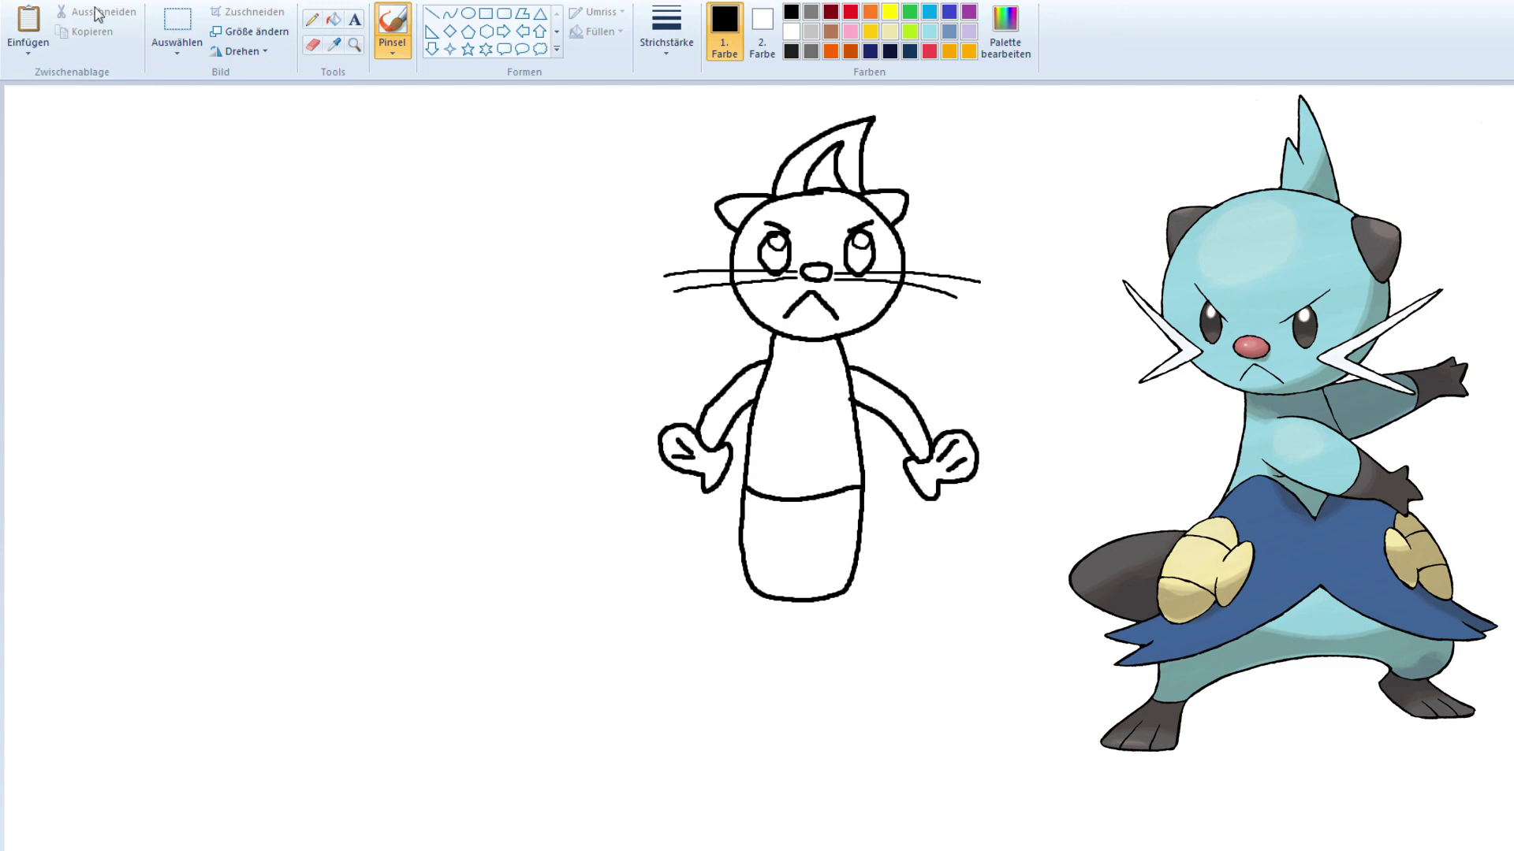
pyautogui.hotkey('ctrl', 'z')
pyautogui.moveTo(675, 445); pyautogui.dragTo(694, 455)
# - Draw two long curved legs with outward-pointing feet on either side of the lower torso
pyautogui.moveTo(860, 542)
pyautogui.mouseDown()
pyautogui.moveTo(880, 600)
pyautogui.moveTo(879, 709)
pyautogui.moveTo(908, 732)
pyautogui.moveTo(853, 724)
pyautogui.moveTo(829, 698)
pyautogui.moveTo(830, 596)
pyautogui.mouseUp()
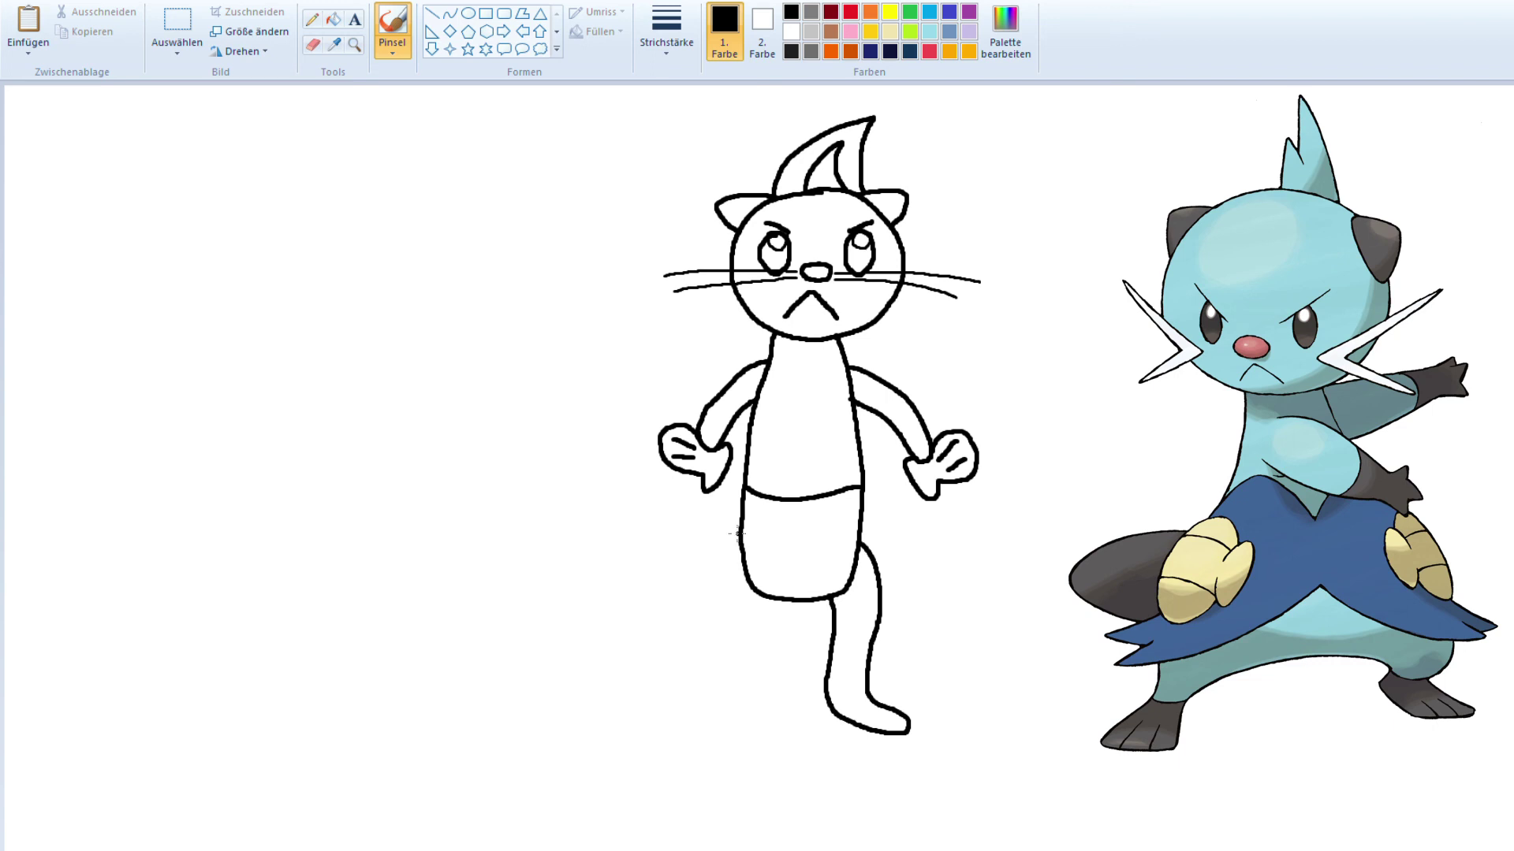
pyautogui.moveTo(738, 536)
pyautogui.mouseDown()
pyautogui.moveTo(710, 587)
pyautogui.moveTo(712, 681)
pyautogui.moveTo(667, 699)
pyautogui.moveTo(698, 720)
pyautogui.moveTo(729, 709)
pyautogui.moveTo(732, 612)
pyautogui.moveTo(750, 585)
pyautogui.mouseUp()
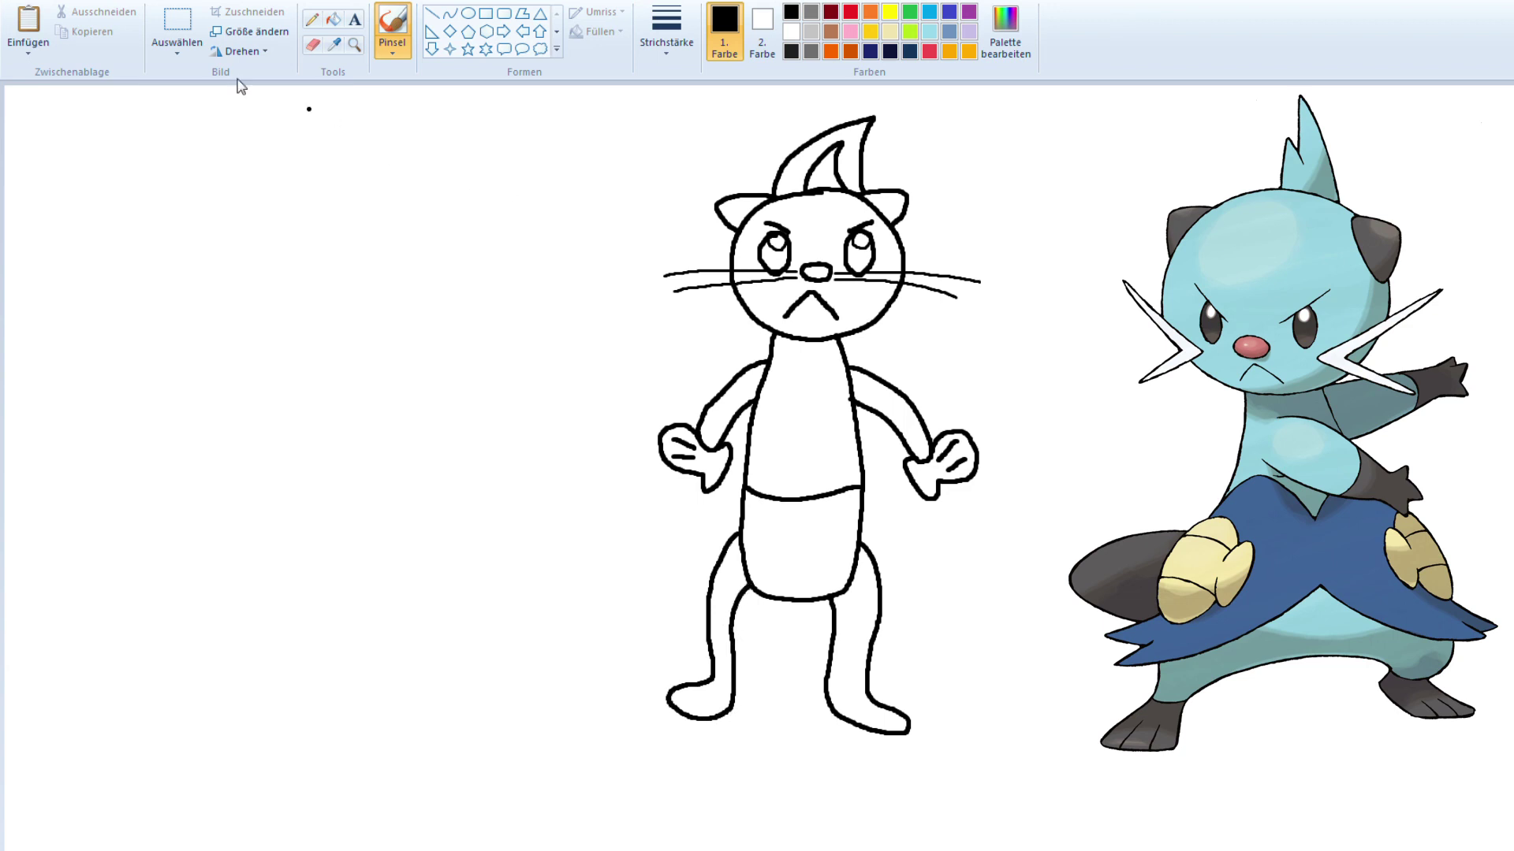
pyautogui.hotkey('ctrl', 'z')
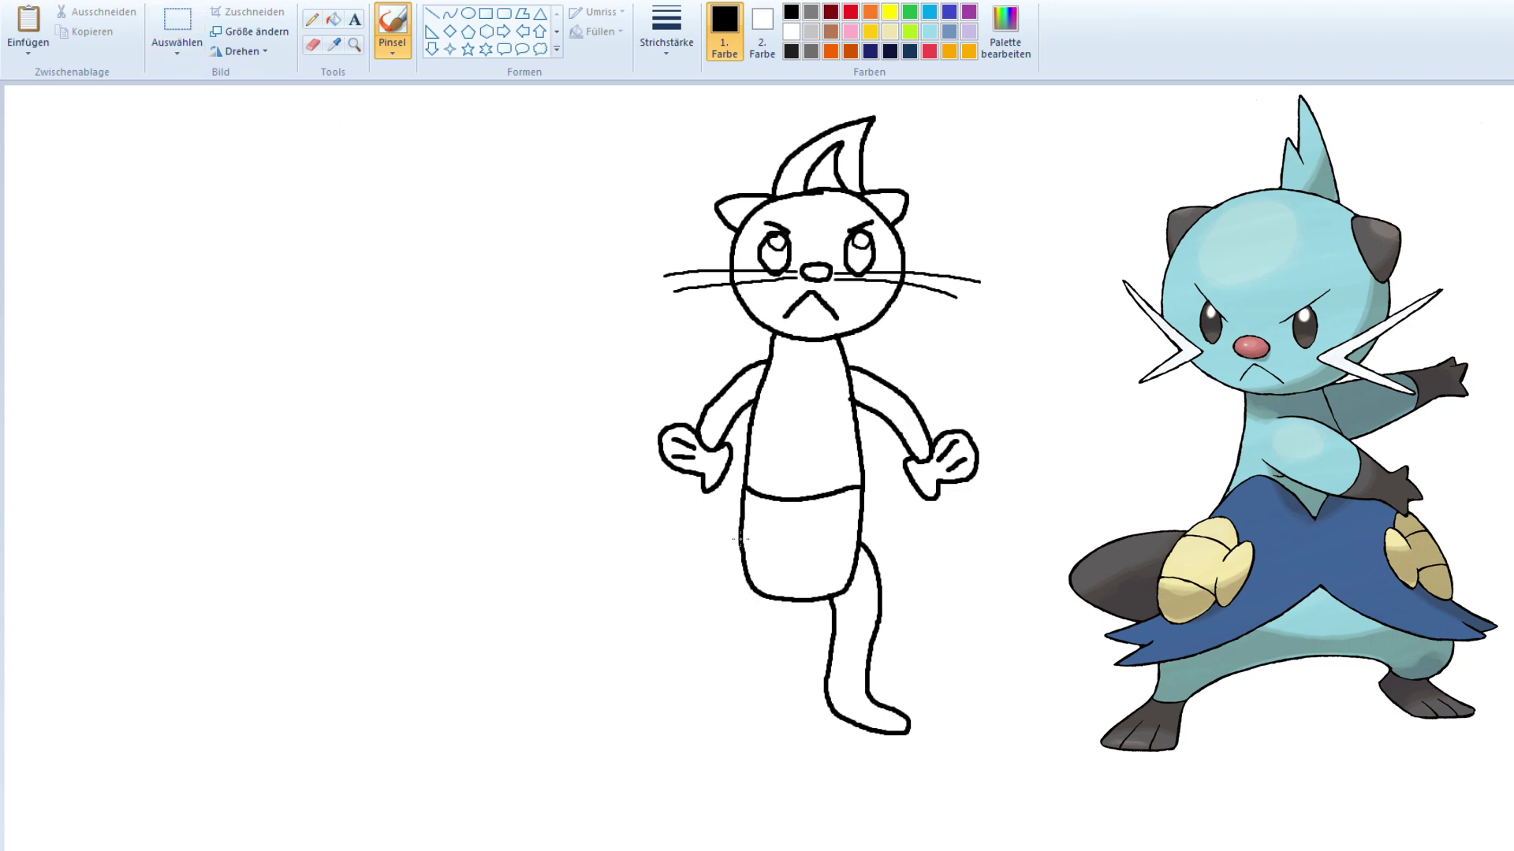
pyautogui.moveTo(738, 541)
pyautogui.mouseDown()
pyautogui.moveTo(711, 686)
pyautogui.moveTo(671, 696)
pyautogui.moveTo(670, 714)
pyautogui.moveTo(742, 705)
pyautogui.moveTo(753, 597)
pyautogui.mouseUp()
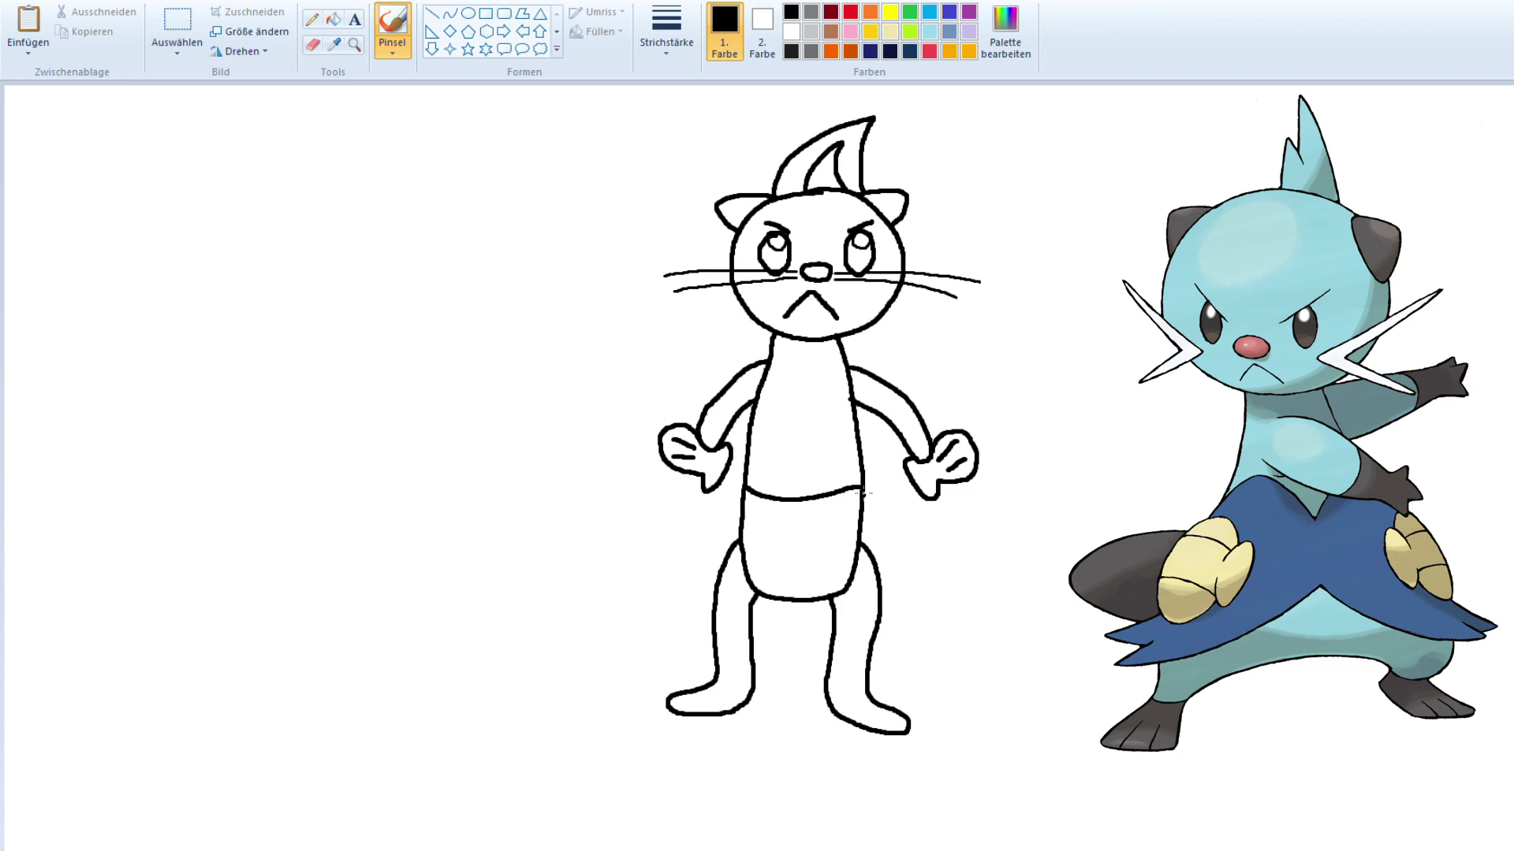
# - Draw a tail with a widened tip, running from the waistline's right end down behind the right leg
pyautogui.moveTo(863, 491)
pyautogui.mouseDown()
pyautogui.moveTo(932, 588)
pyautogui.moveTo(972, 595)
pyautogui.moveTo(950, 649)
pyautogui.moveTo(917, 649)
pyautogui.moveTo(913, 614)
pyautogui.moveTo(880, 582)
pyautogui.mouseUp()
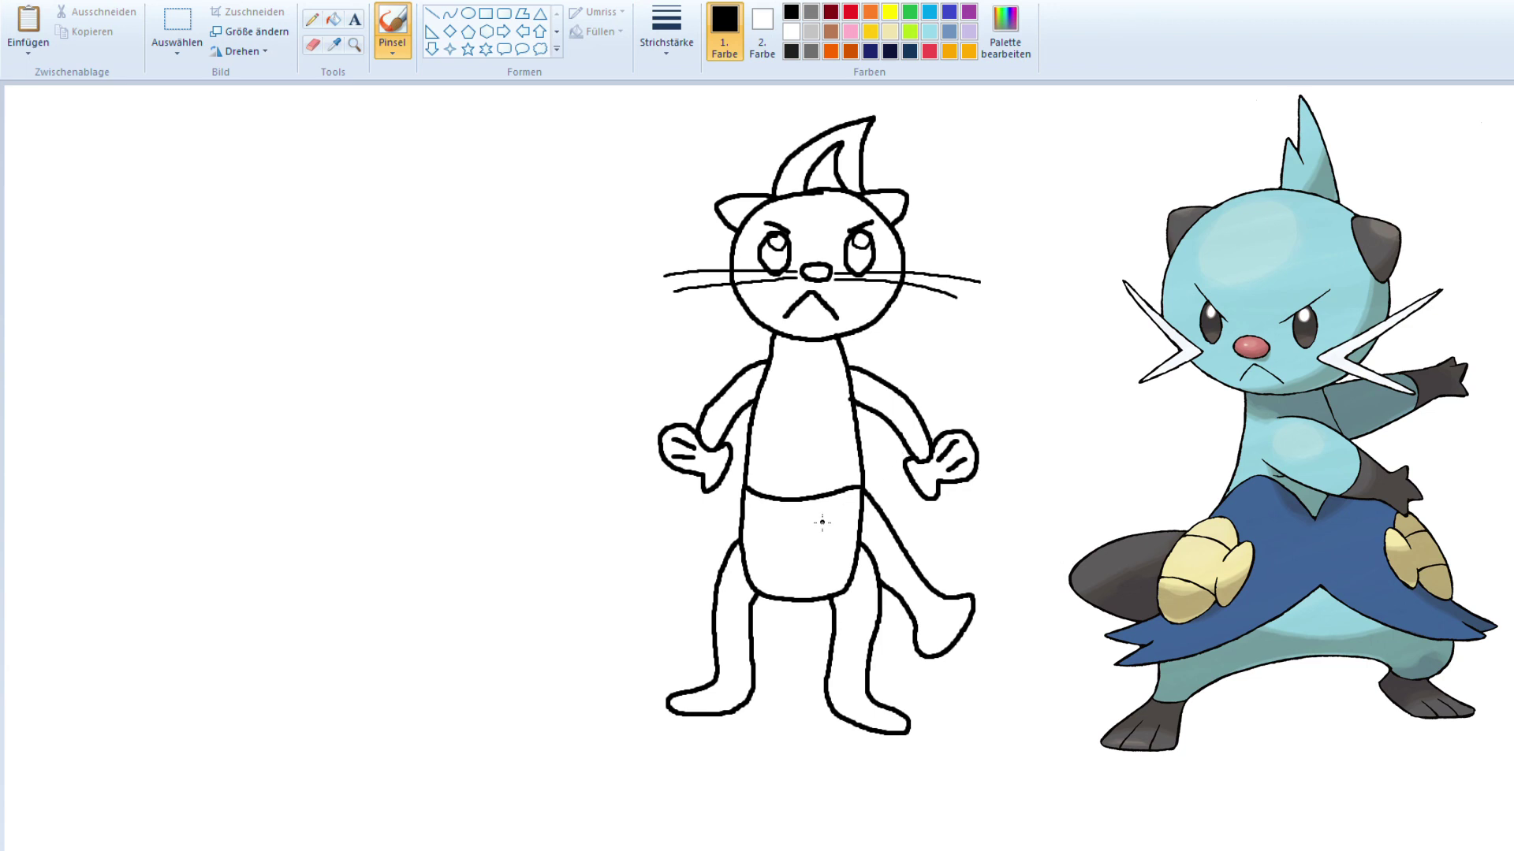
pyautogui.click(823, 619)
pyautogui.moveTo(961, 428)
pyautogui.mouseDown()
pyautogui.moveTo(1102, 246)
pyautogui.moveTo(1076, 340)
pyautogui.moveTo(1013, 429)
pyautogui.mouseUp()
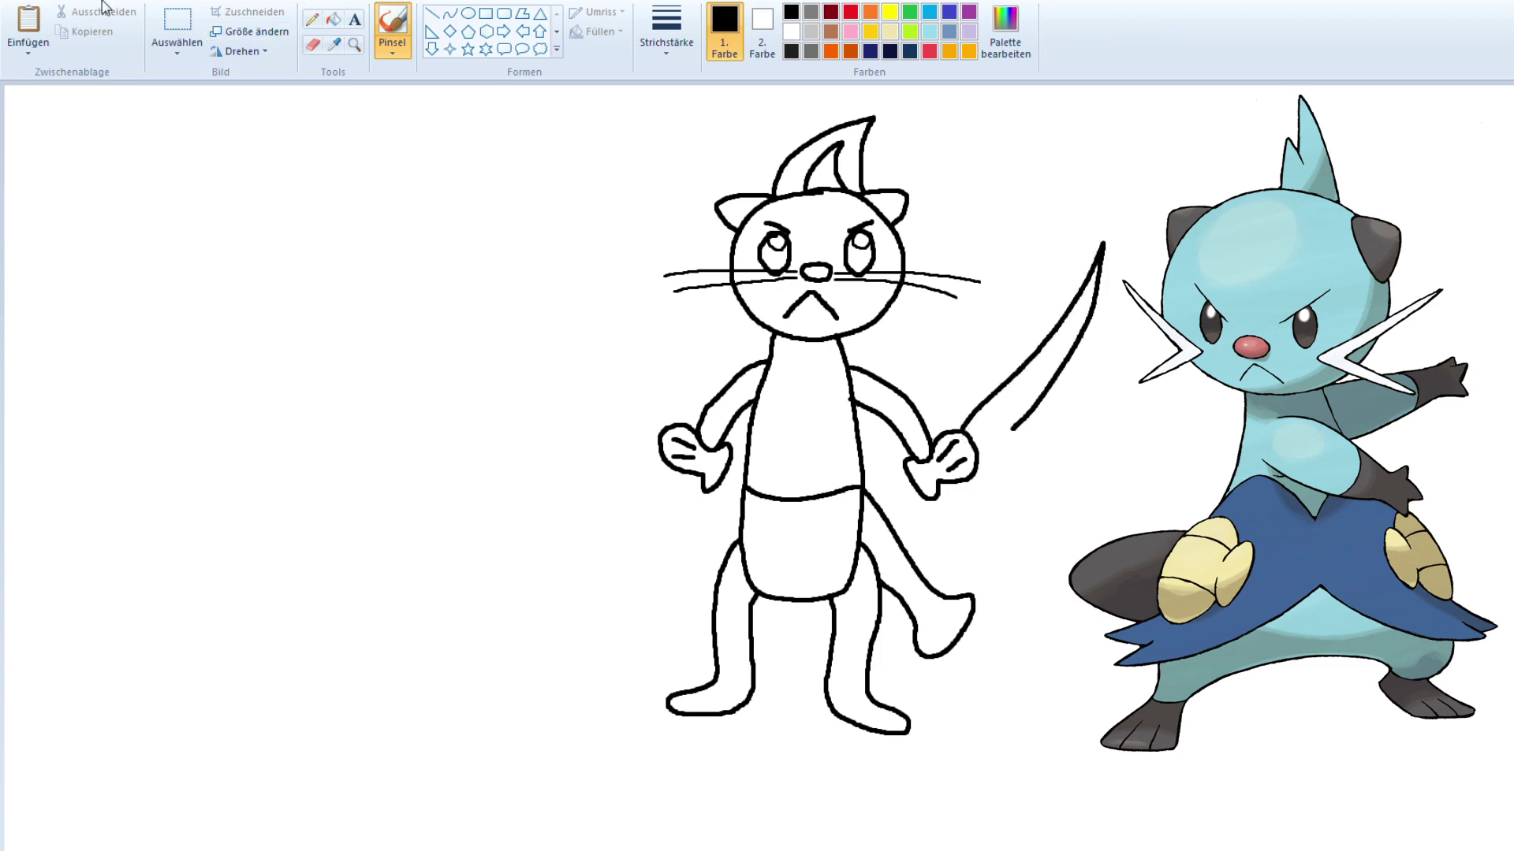
pyautogui.hotkey('ctrl', 'z')
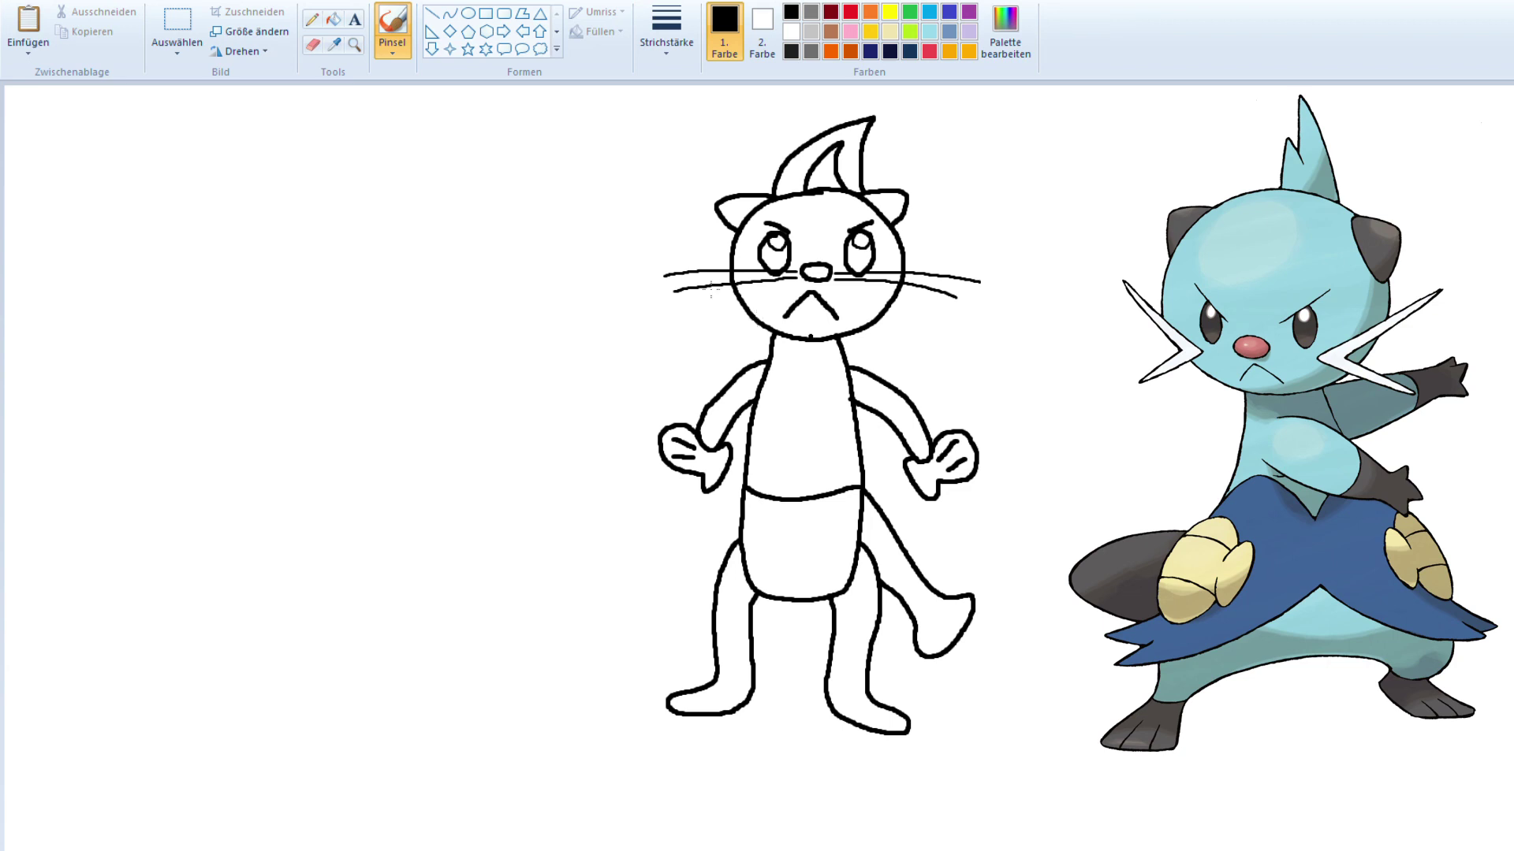
# - Fill the lower torso below the waistline with a custom darker blue, RGB 52, 63, 197
pyautogui.click(949, 11)
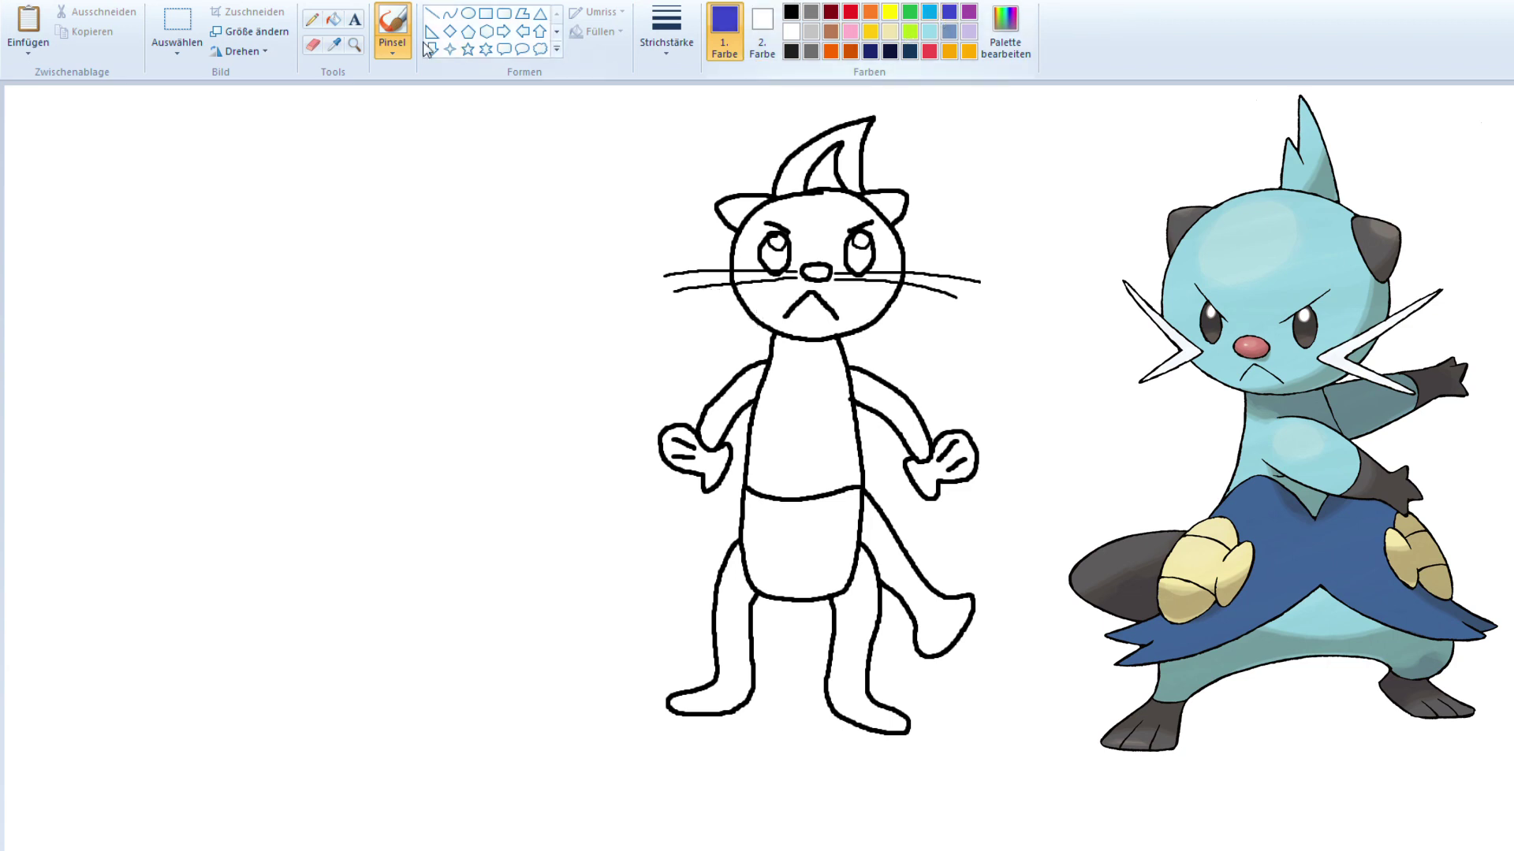
pyautogui.click(334, 19)
pyautogui.click(1006, 31)
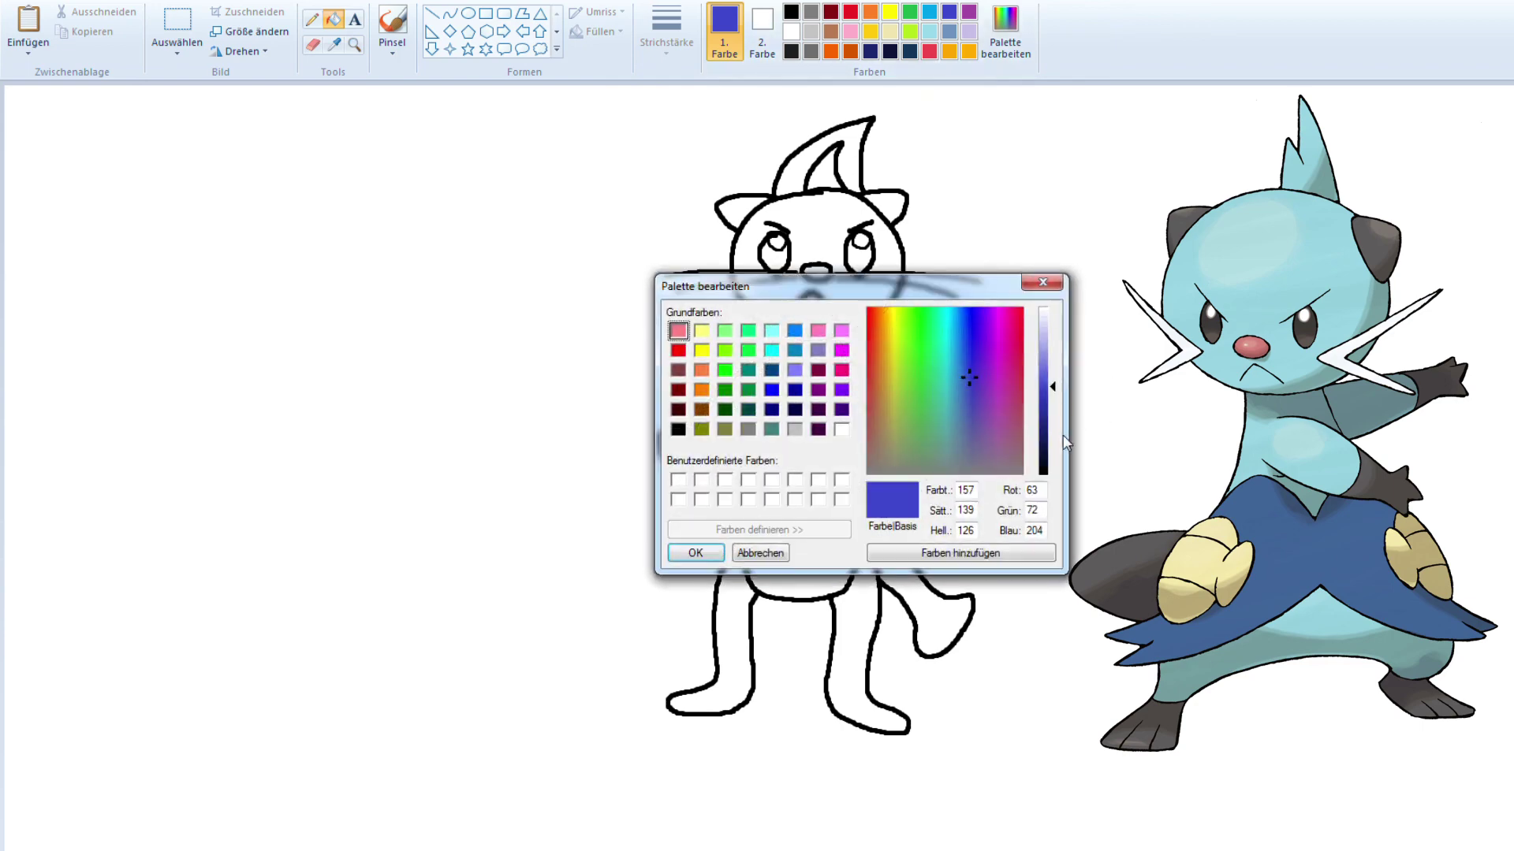
pyautogui.moveTo(1054, 386); pyautogui.dragTo(1053, 393)
pyautogui.click(696, 552)
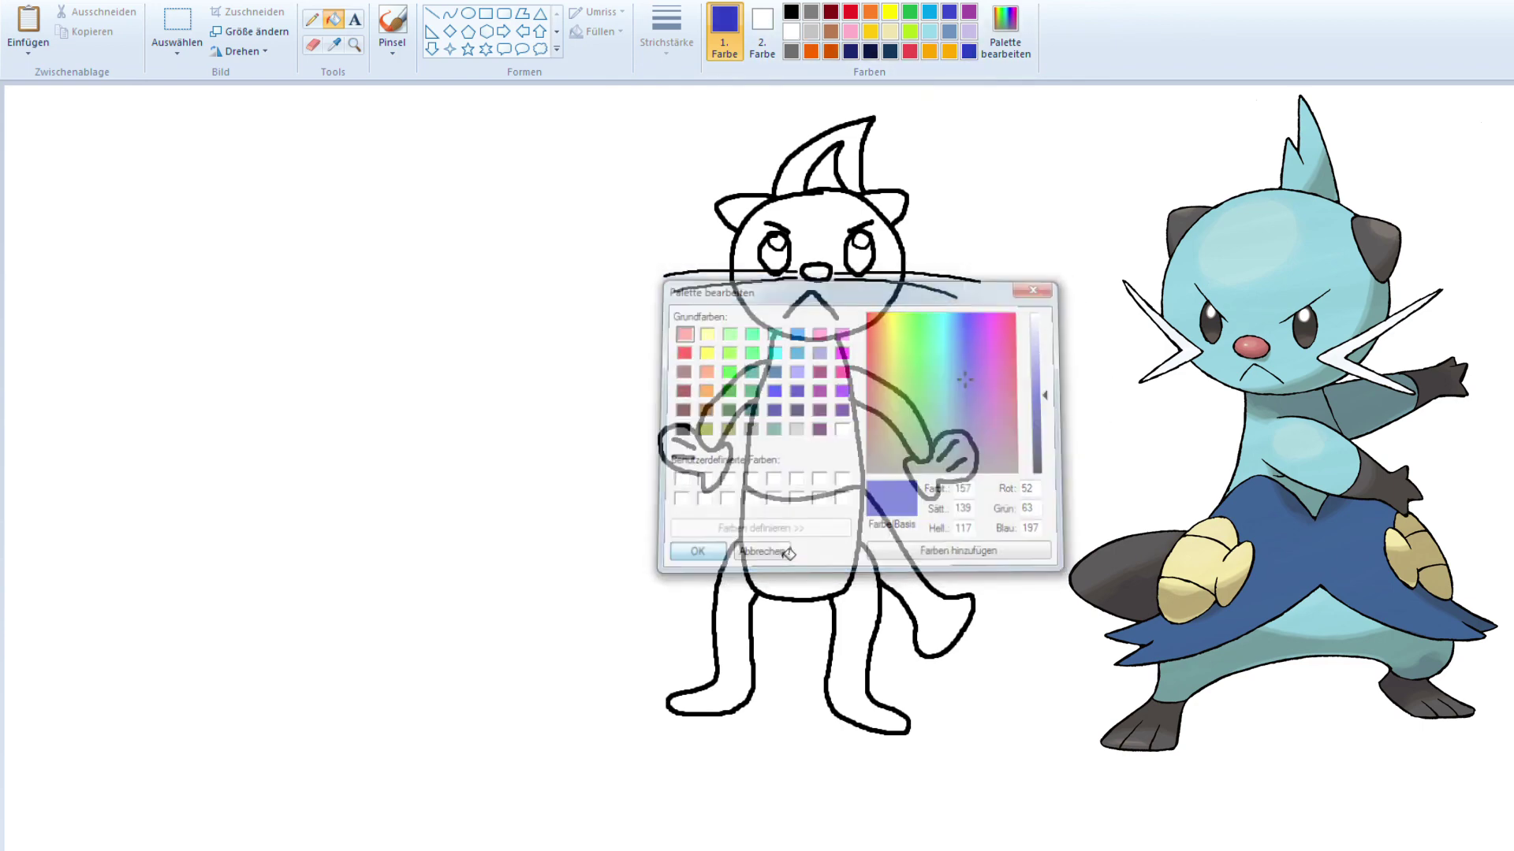
pyautogui.click(812, 548)
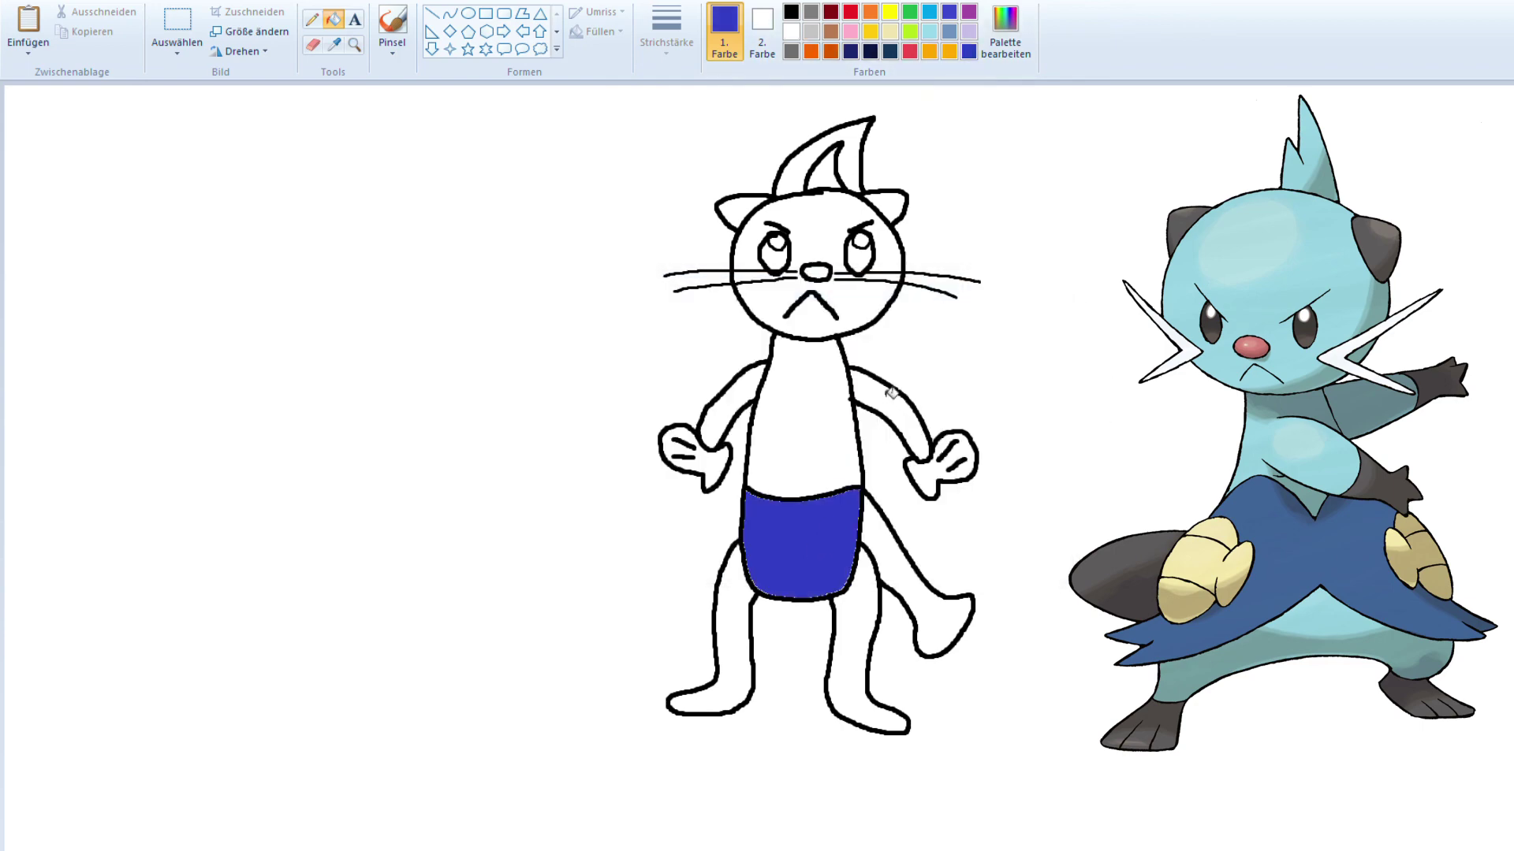